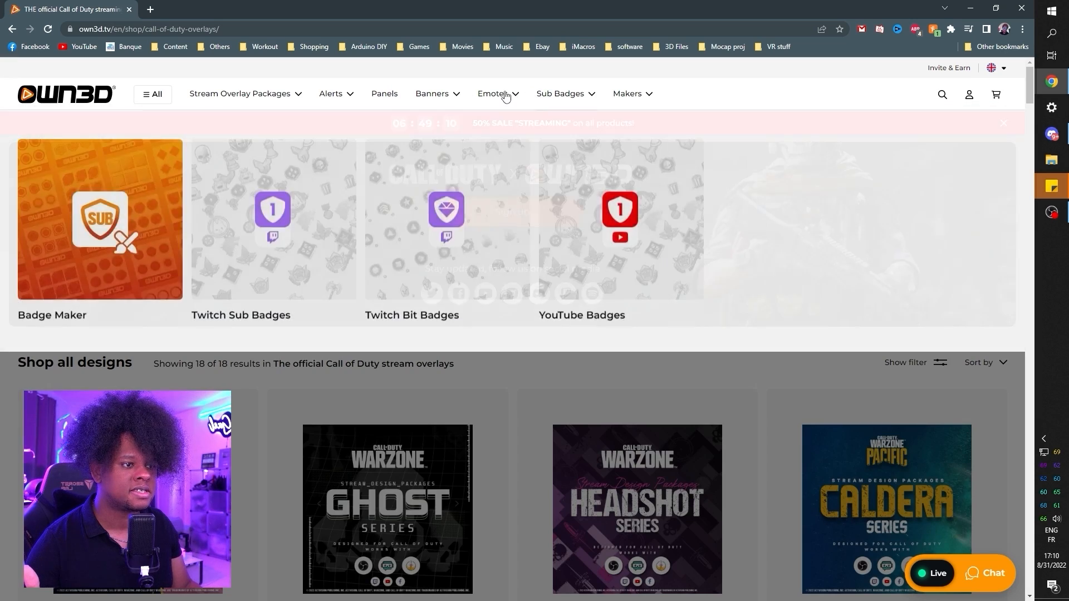
Open OWN3D's Animated Emote Maker from the emotes products and start making a custom animation.
mouse_move(504, 97)
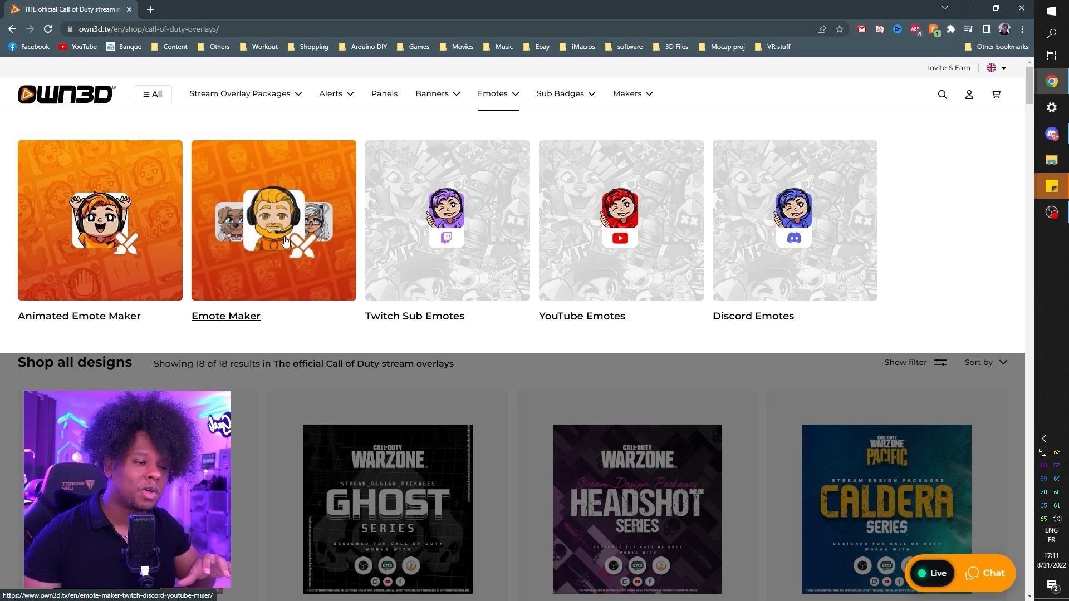
click(96, 252)
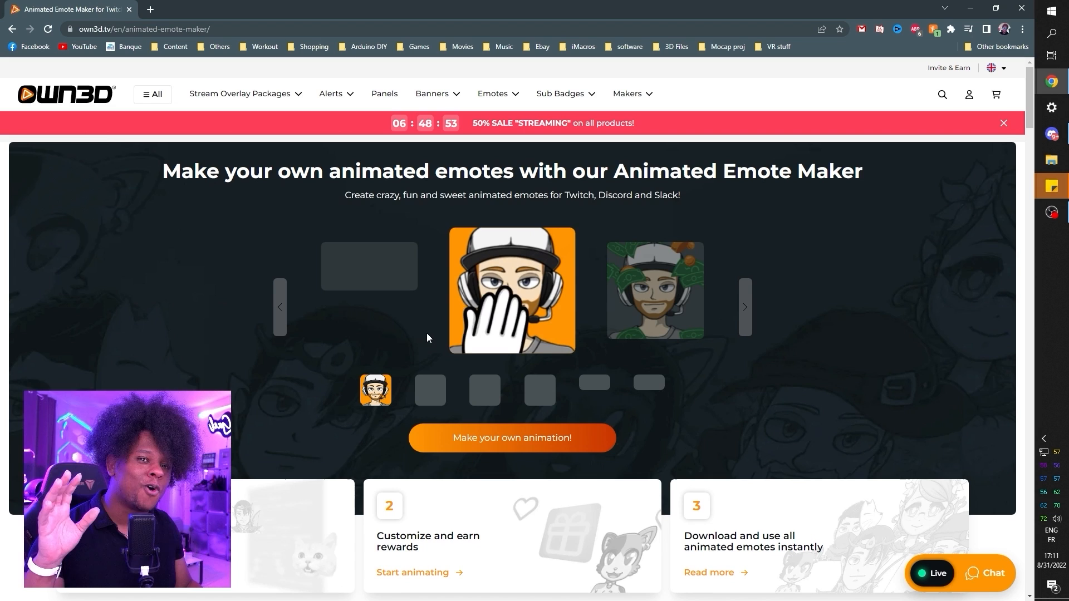
click(518, 442)
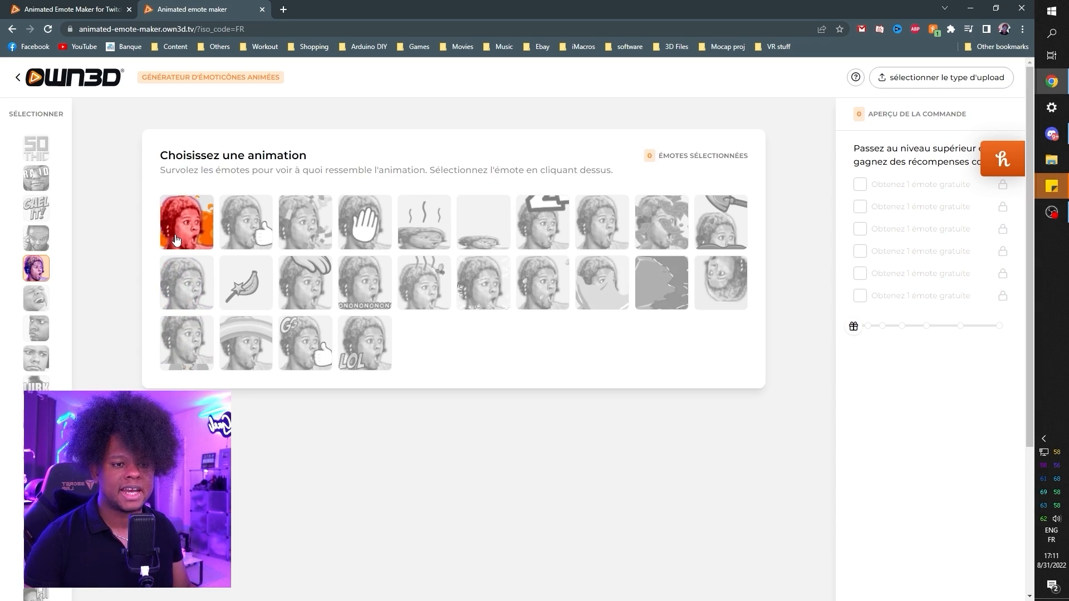
Look over the available emote animations, return to the Animated Emote Maker landing page and highlight the STREAMING sale code.
mouse_move(42, 278)
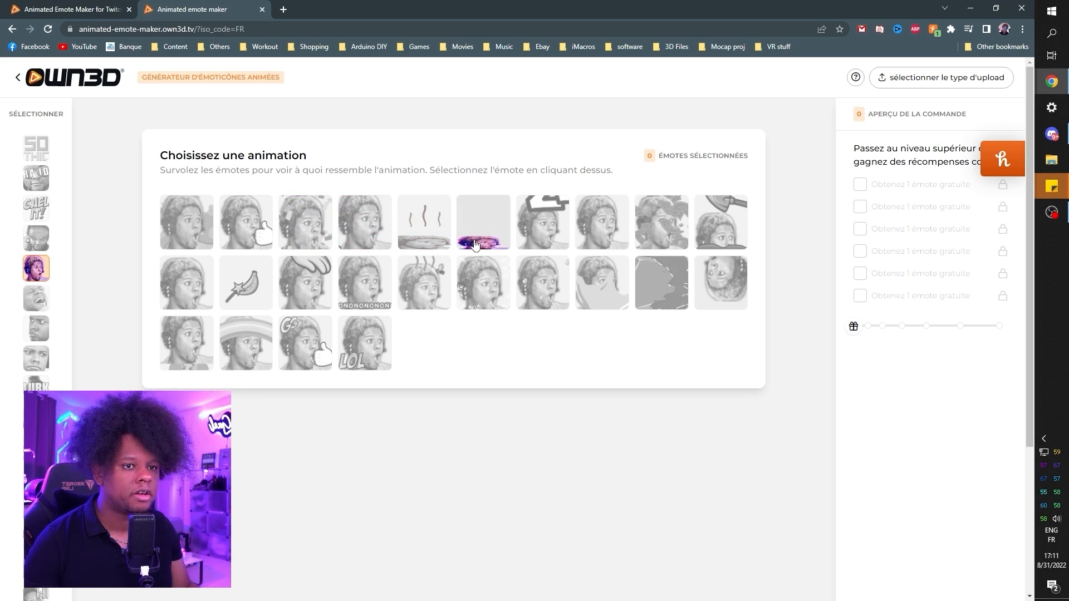
click(71, 12)
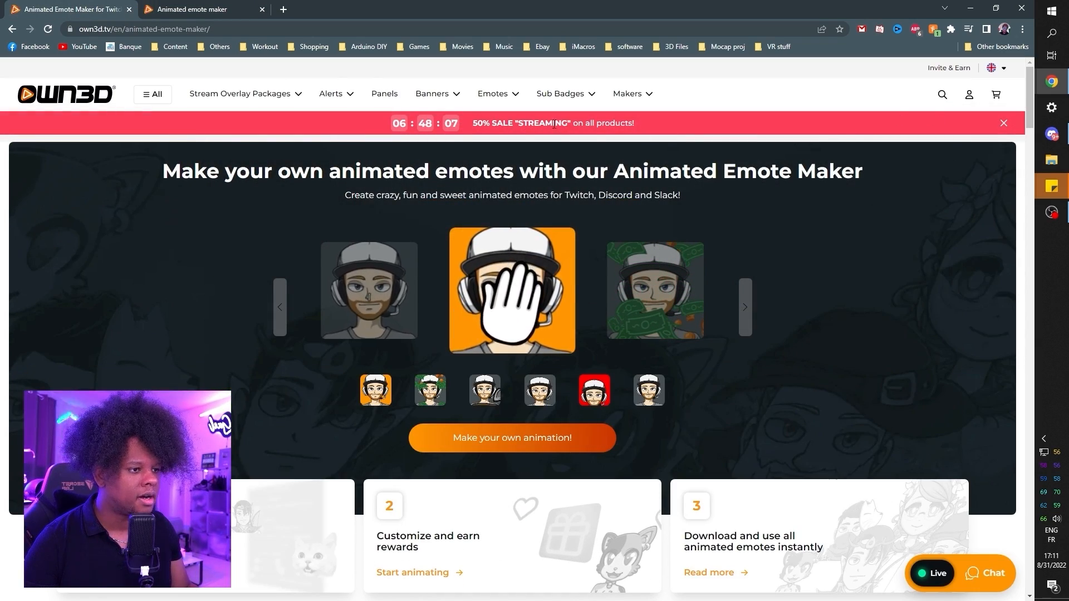
drag(554, 124, 518, 123)
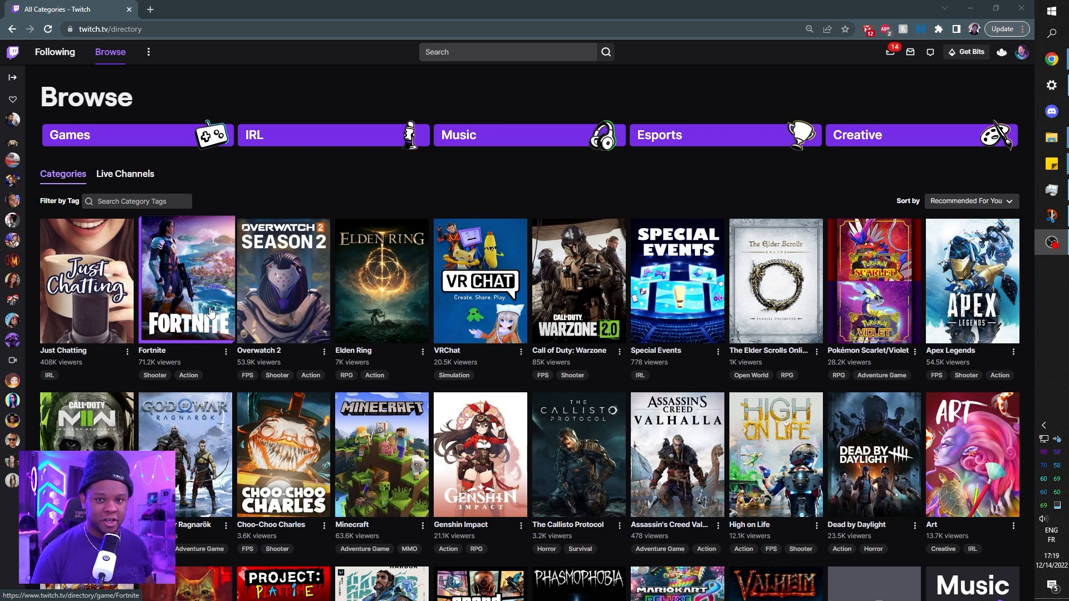
Open the Overwatch 2 category on Twitch and capture a snip of the HUD strip across the lower part of a live stream's video.
click(268, 268)
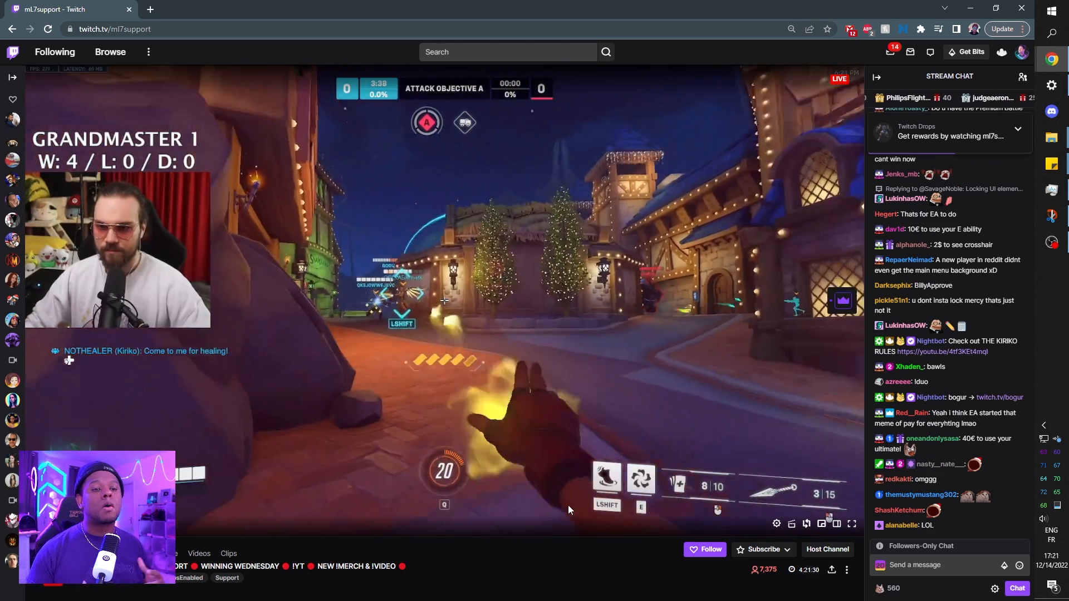
scroll(572, 502, down, 3)
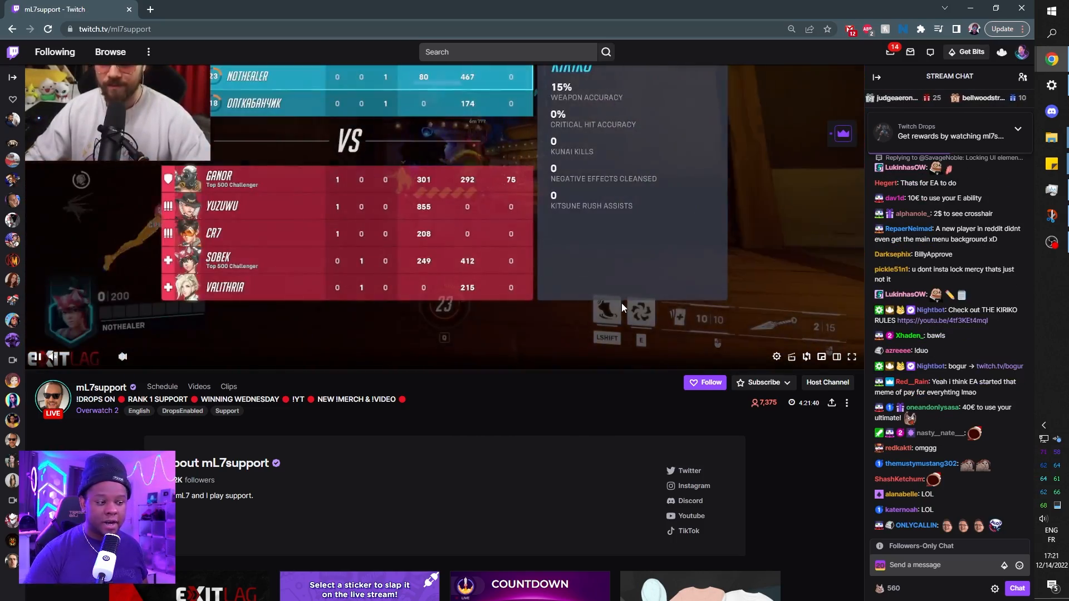
scroll(549, 373, up, 2)
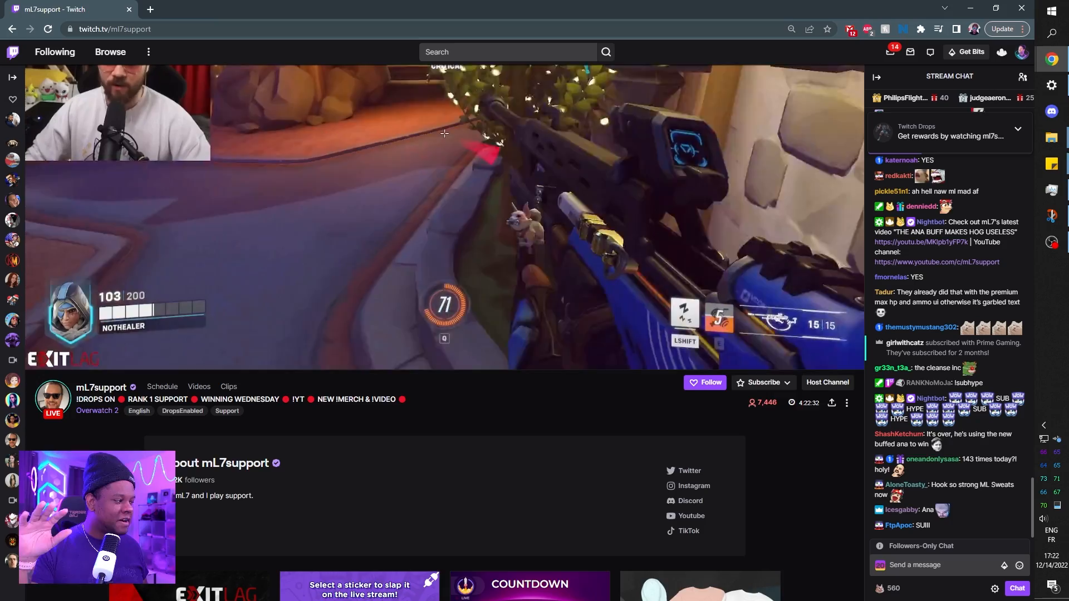
scroll(392, 360, up, 1)
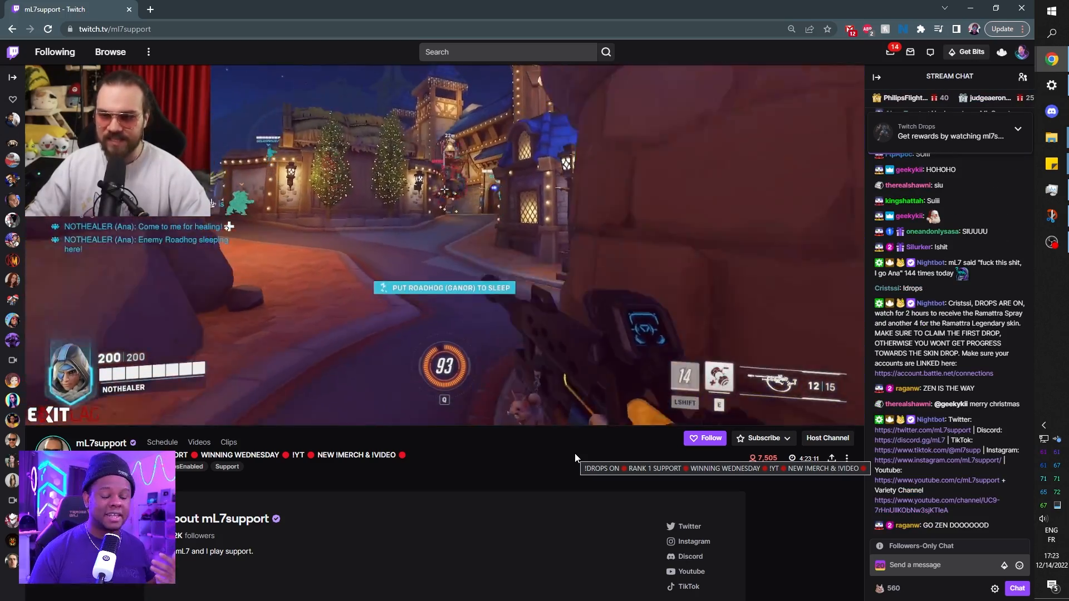
key(super+shift+s)
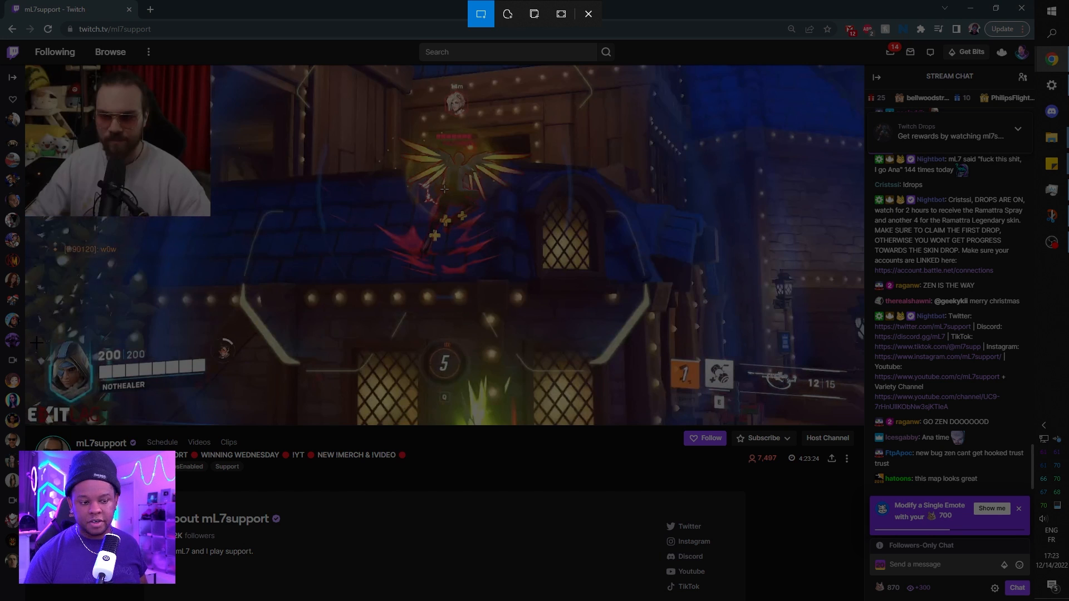
drag(24, 321, 867, 429)
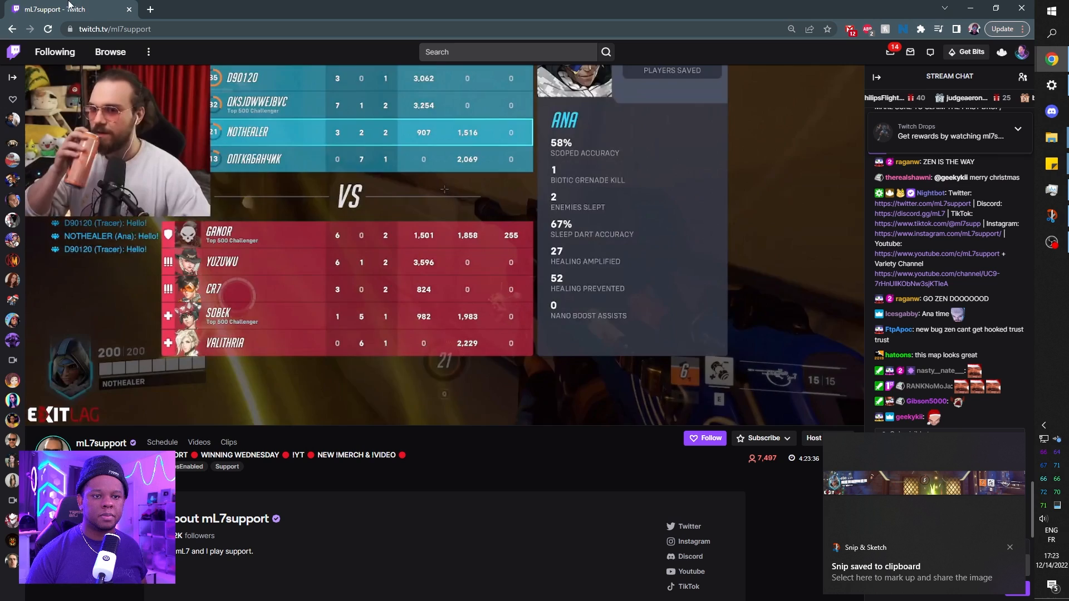
Open the Photopea online editor (photopea.com) in a new browser tab.
click(150, 9)
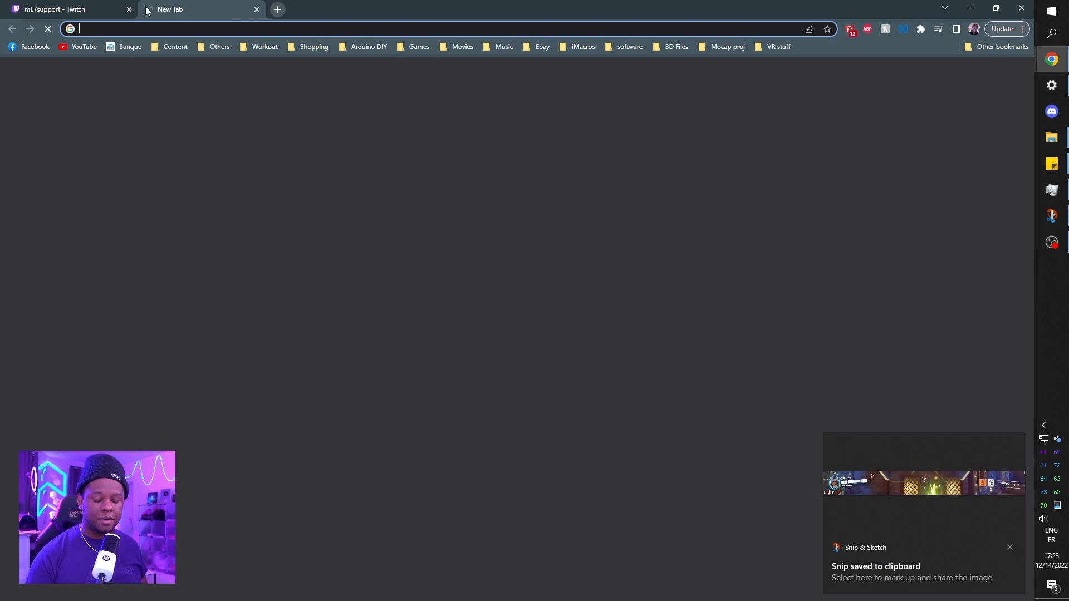
text(photopea.com)
key(Right)
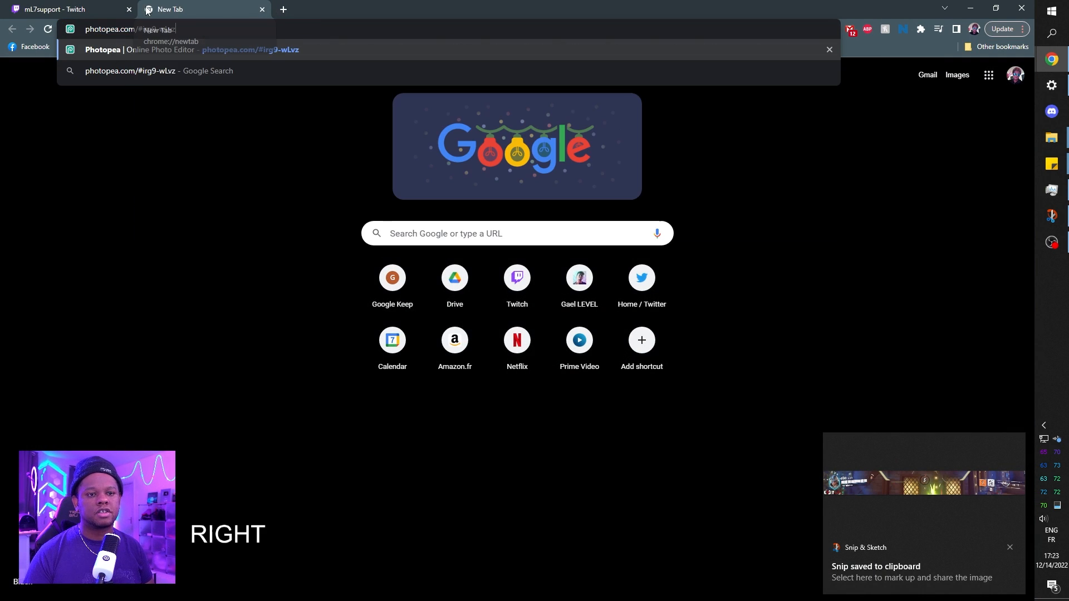
key(BackSpace)
key(BackSpace)
key(BackSpace)
key(BackSpace)
key(BackSpace)
key(BackSpace)
key(BackSpace)
key(BackSpace)
key(BackSpace)
key(BackSpace)
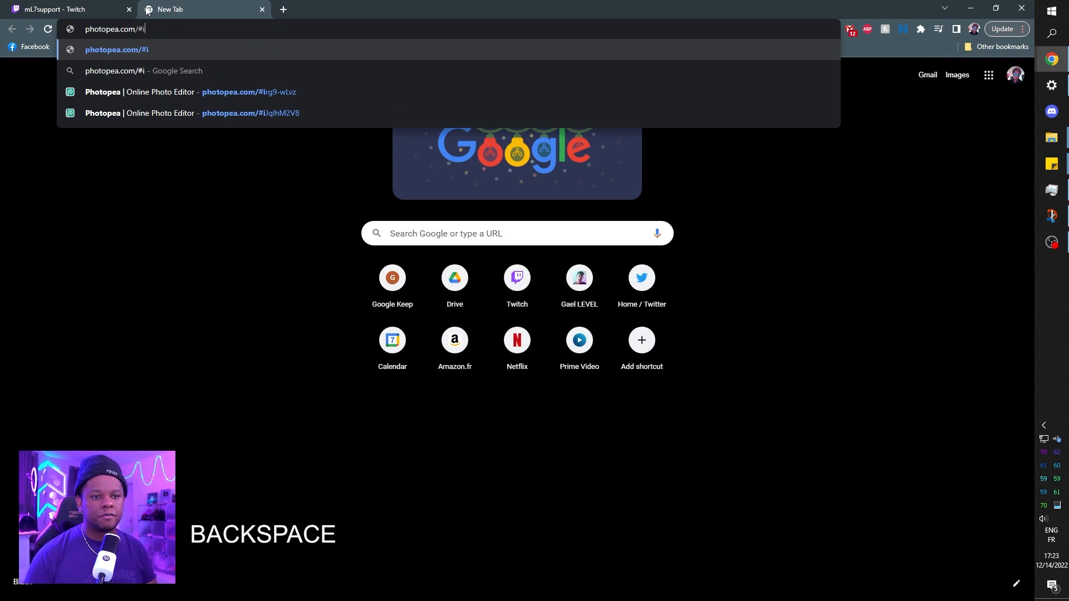
key(Return)
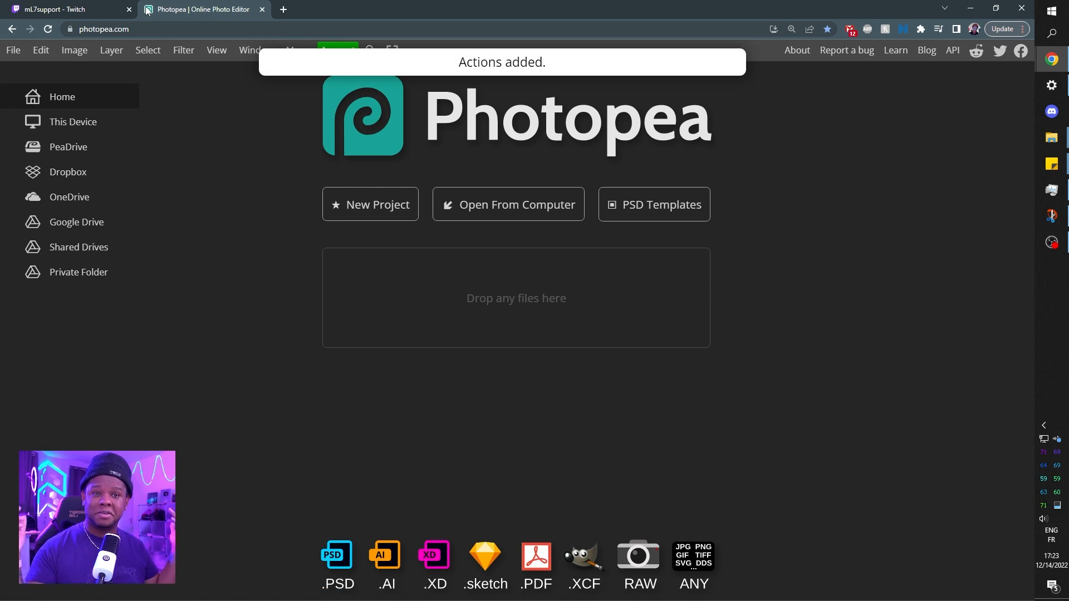
Create a new project 1920 pixels wide and 1080 pixels high with a white background.
click(354, 217)
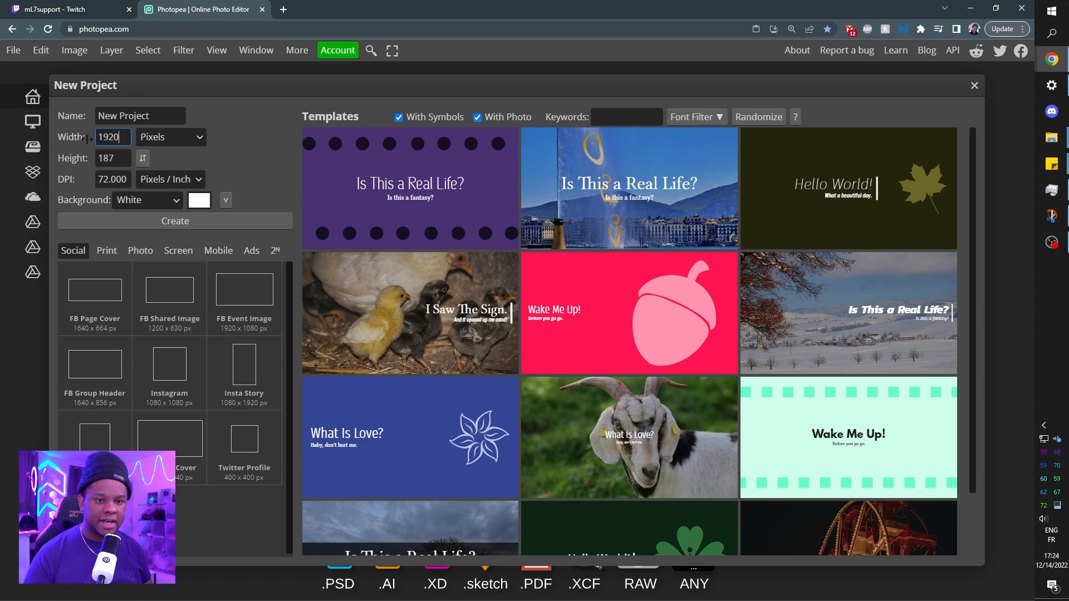
key(Tab)
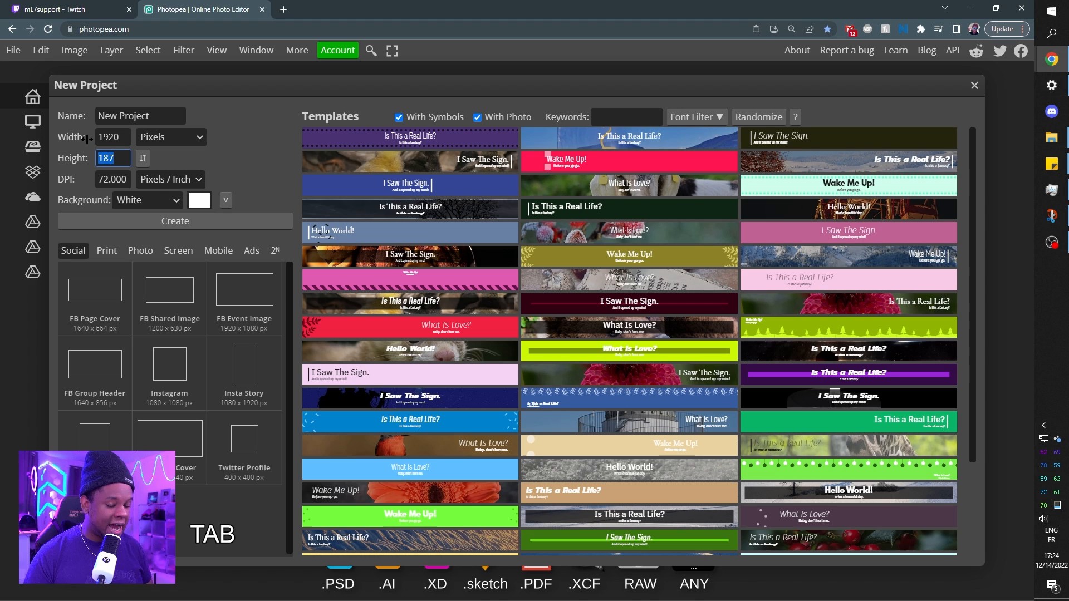
text(1080)
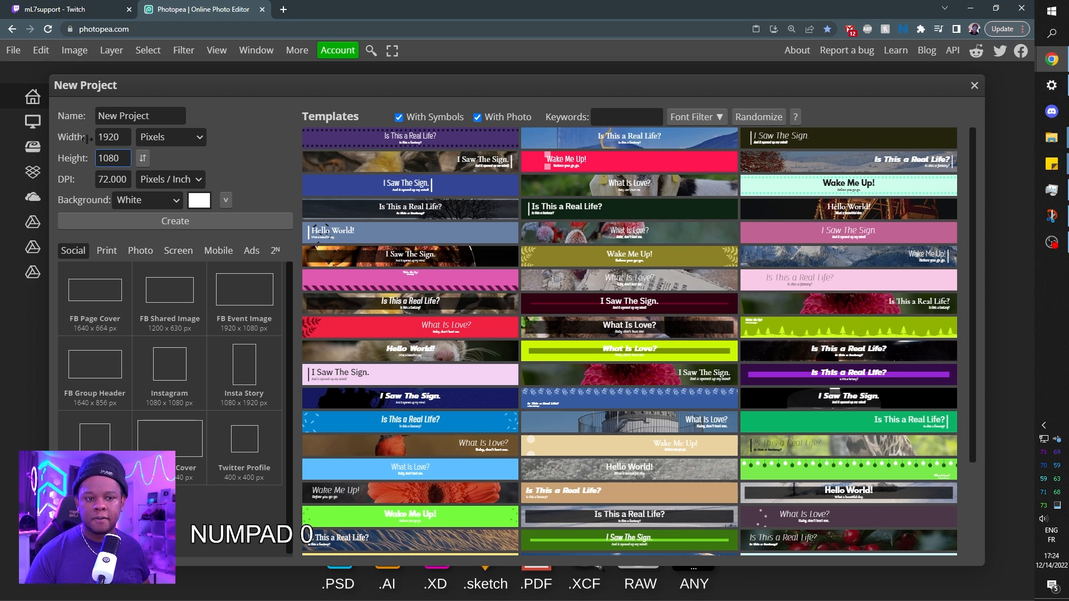
click(125, 181)
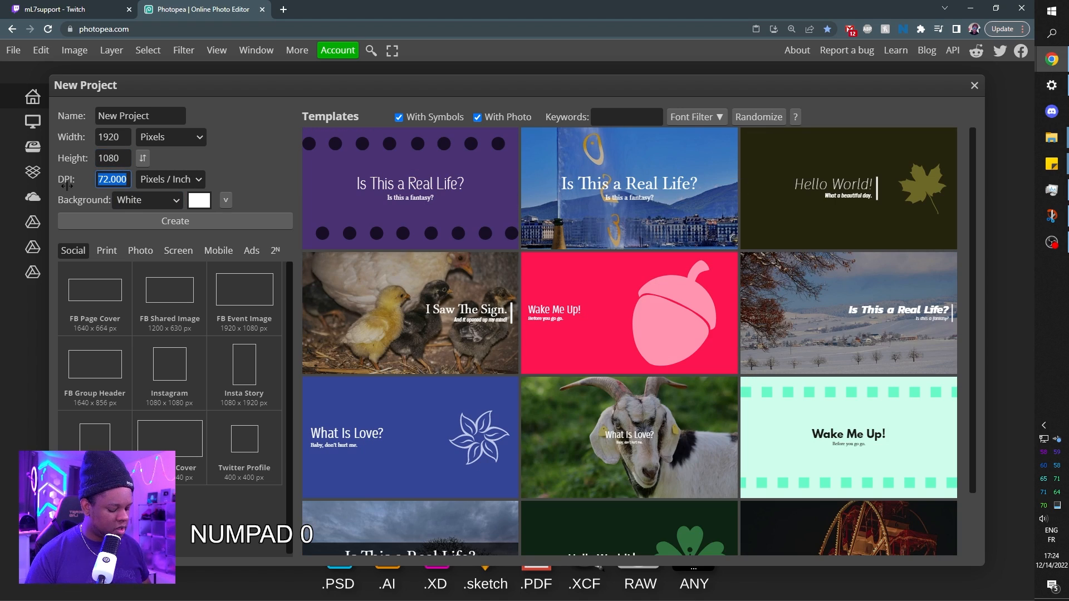
click(152, 221)
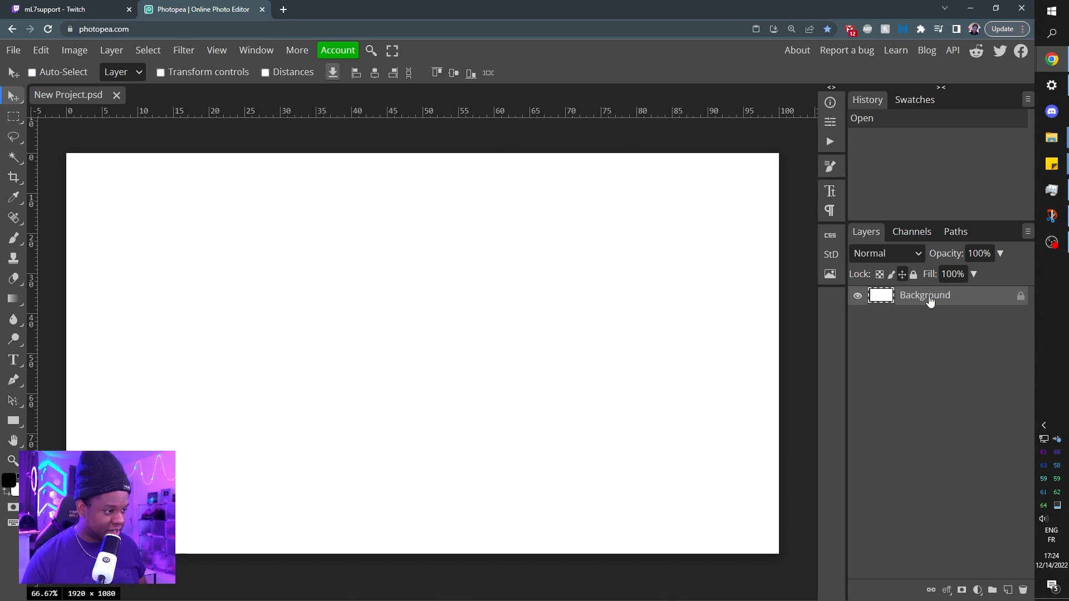
Invert the white background layer to black and paste the captured HUD snip as a new layer.
key(ctrl)
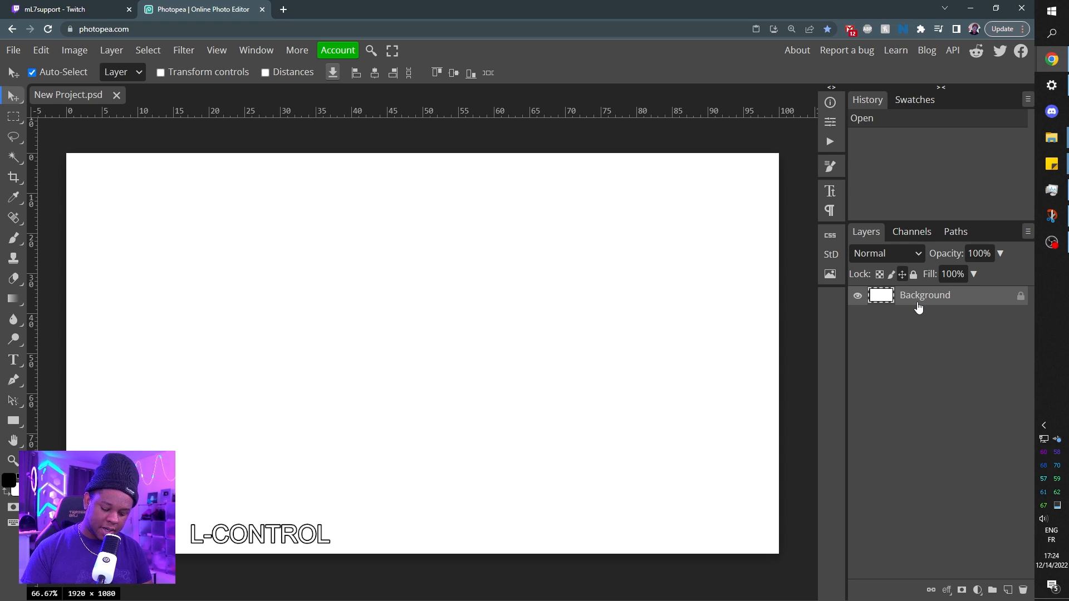
key(ctrl+i)
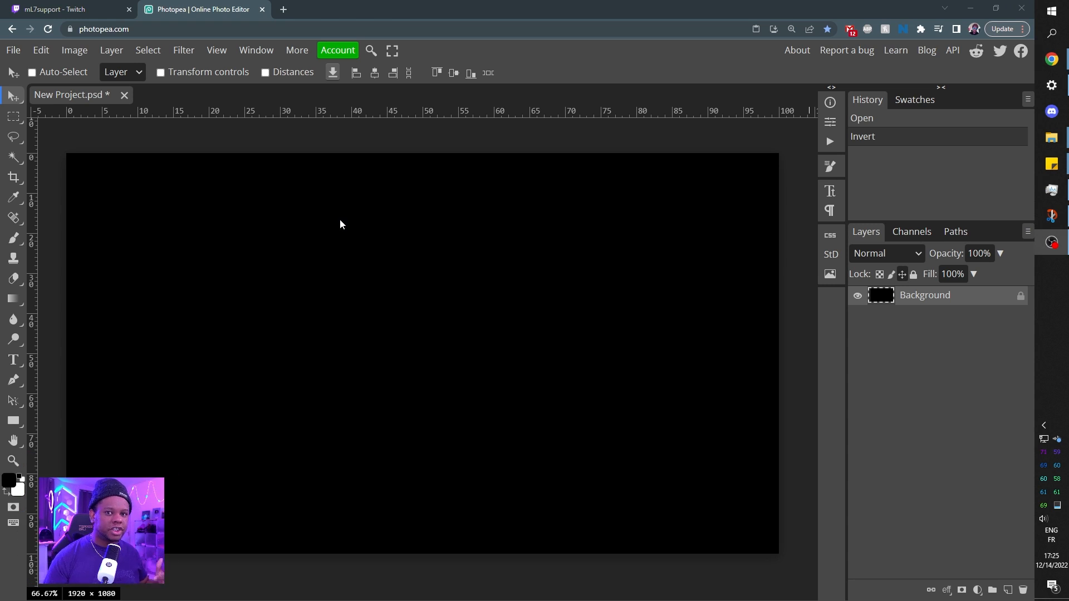
key(ctrl)
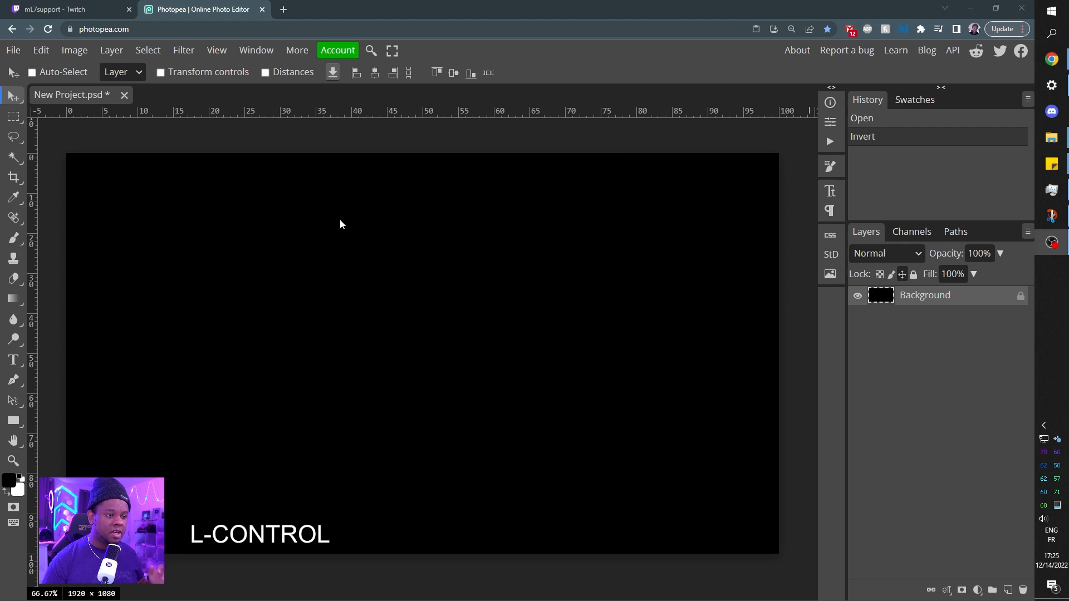
key(ctrl+v)
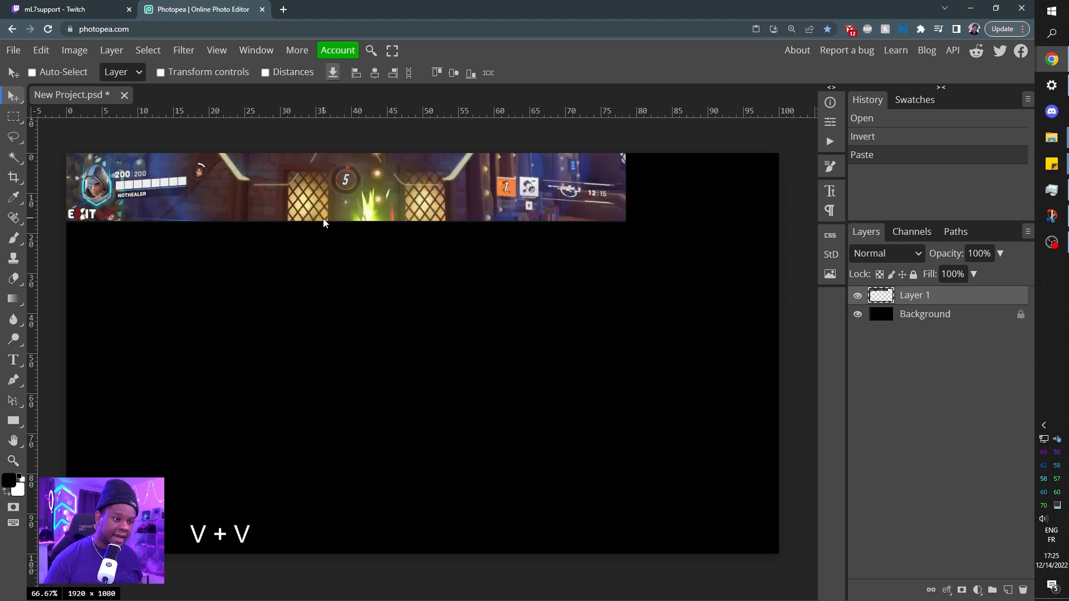
Examine the pasted HUD strip up close, including the ability icons, ammo counter, ultimate meter and health bar.
key(ctrl+KP_Add)
key(ctrl+KP_Add)
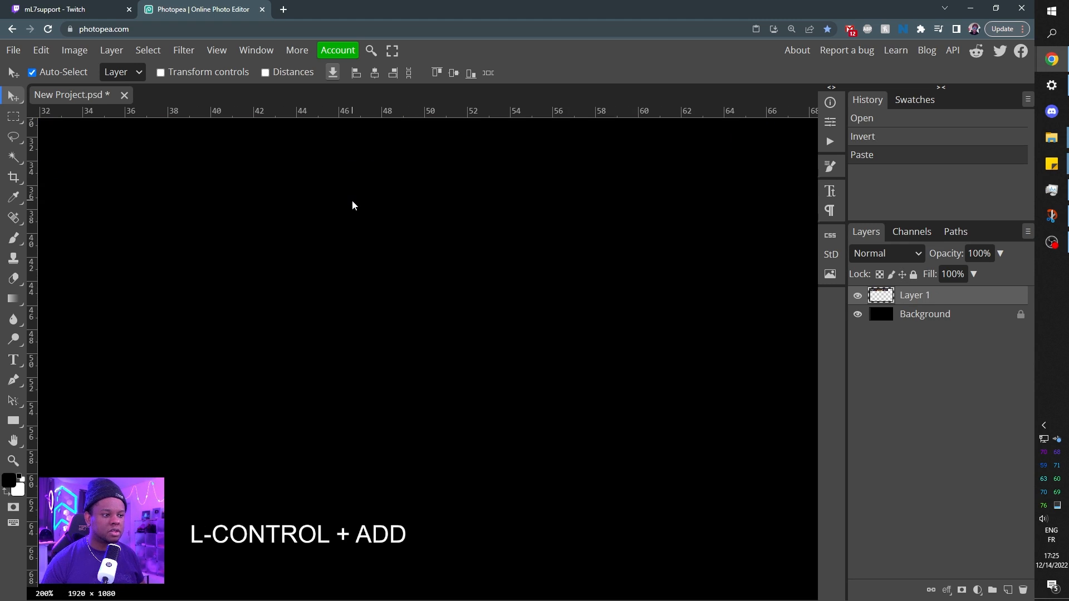
key(space)
drag(501, 179, 439, 373)
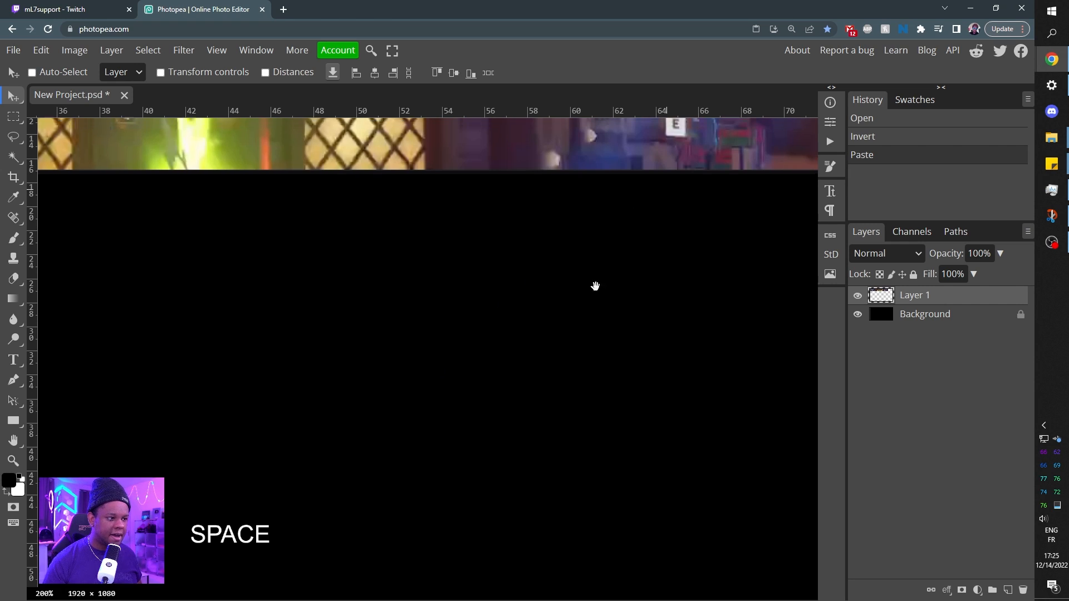
drag(594, 286, 427, 432)
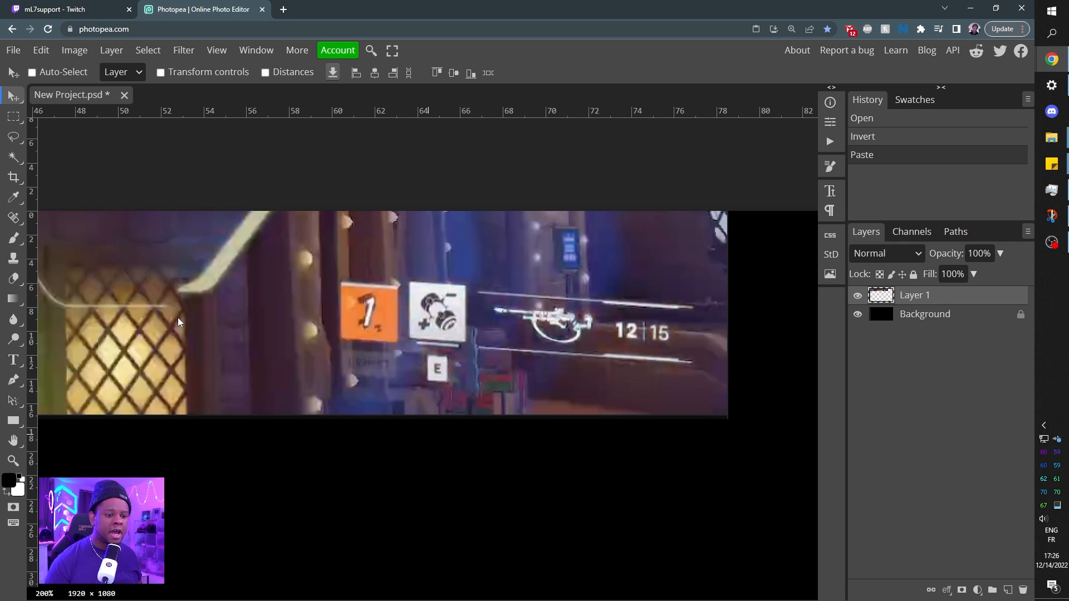
key(space)
drag(484, 329, 522, 324)
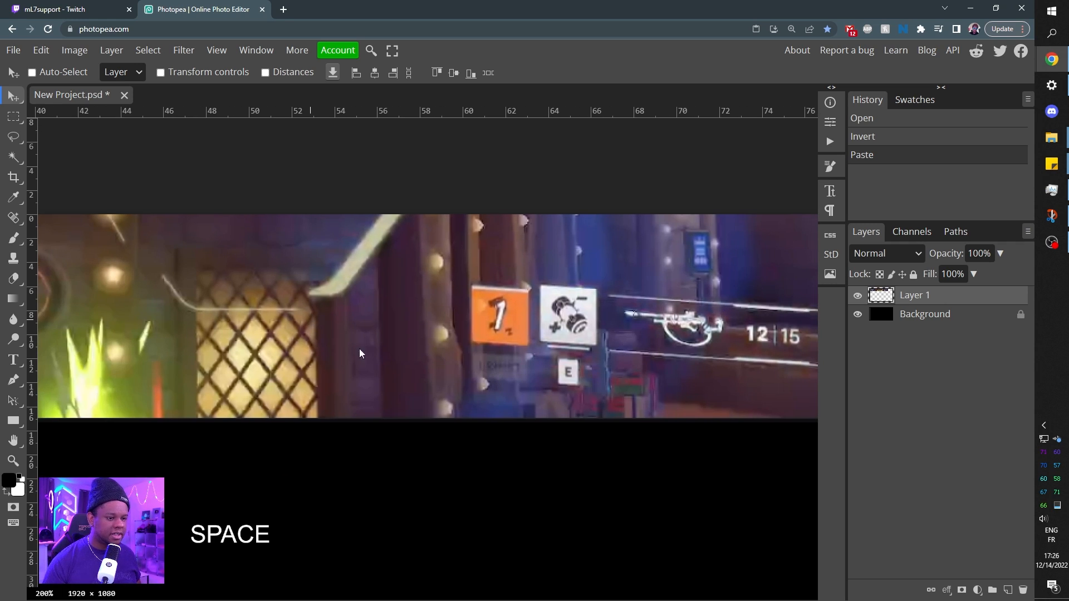
drag(137, 334, 771, 357)
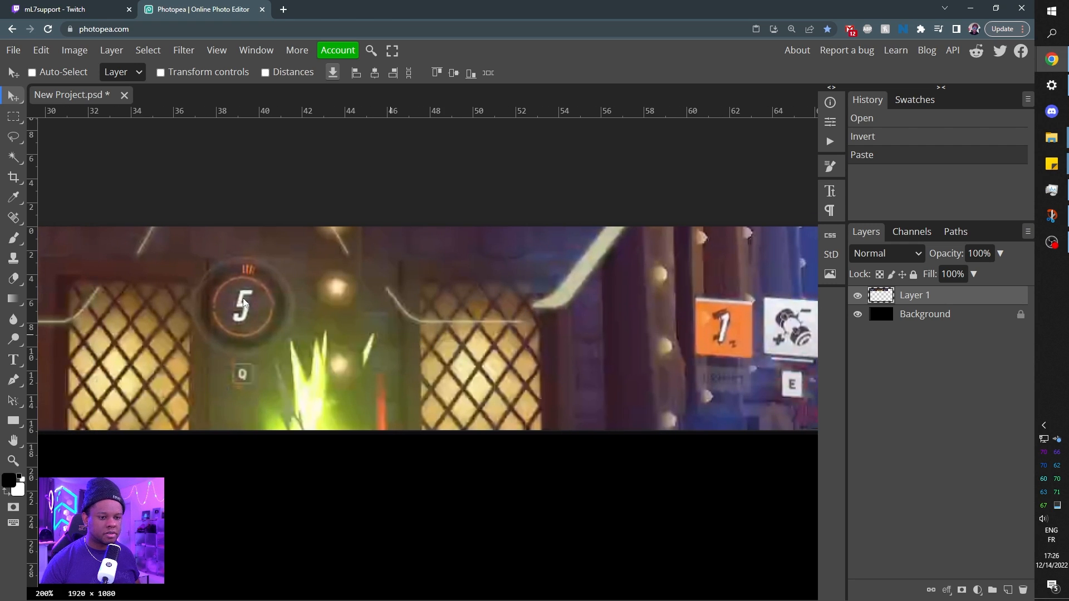
key(space)
drag(189, 305, 743, 294)
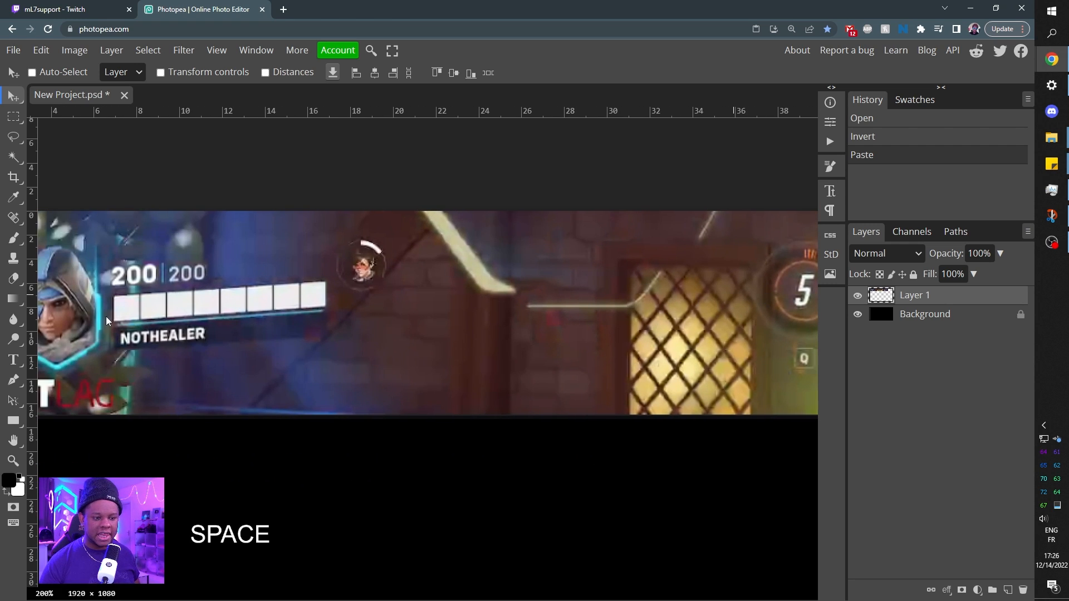
drag(674, 305, 260, 316)
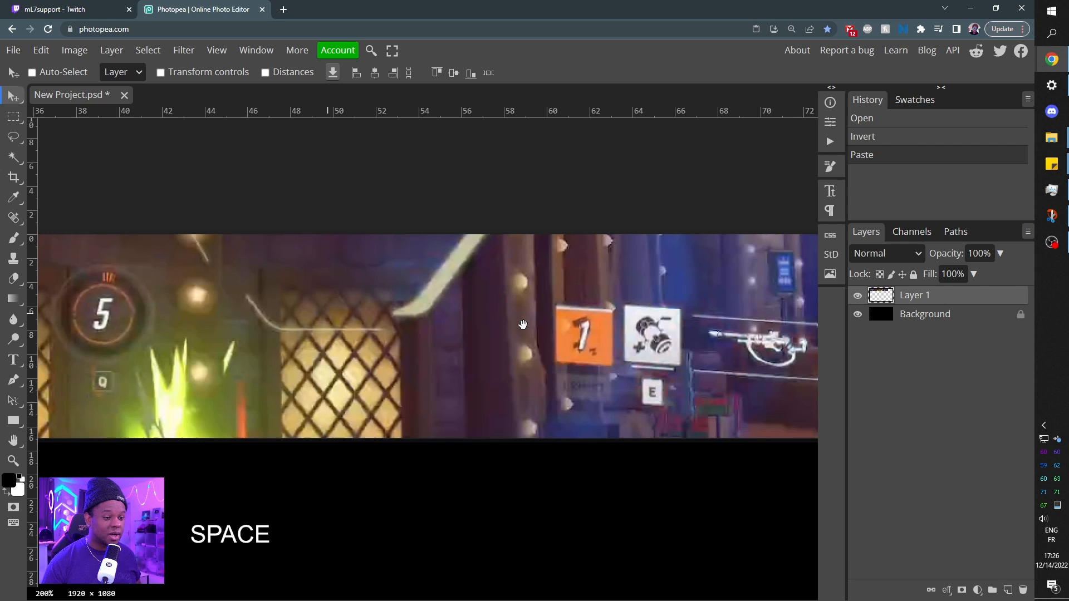
drag(567, 360, 424, 346)
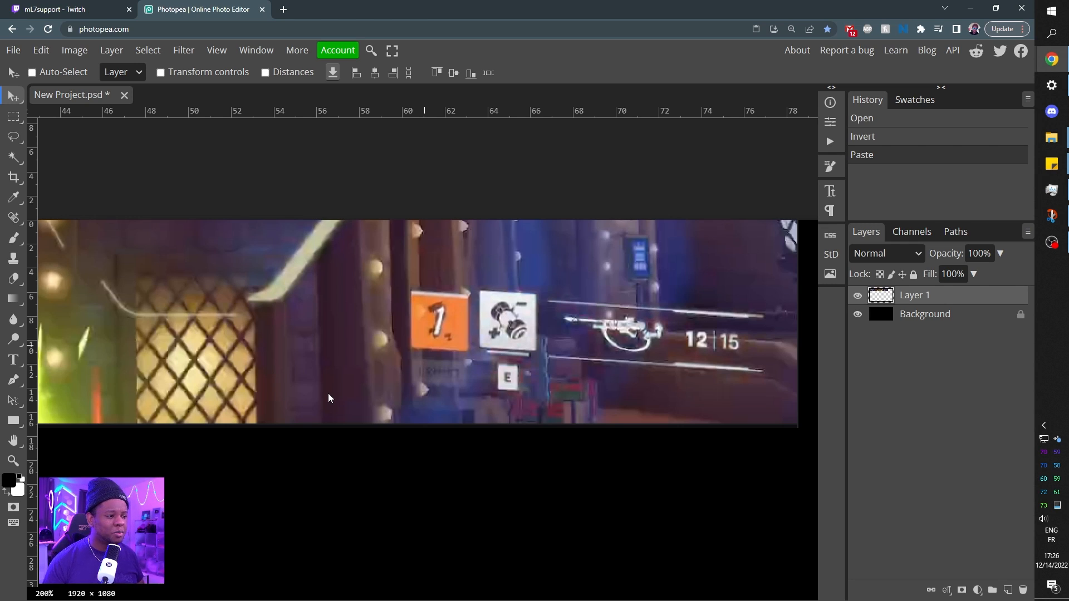
Hide the layer containing the pasted HUD snip.
click(858, 296)
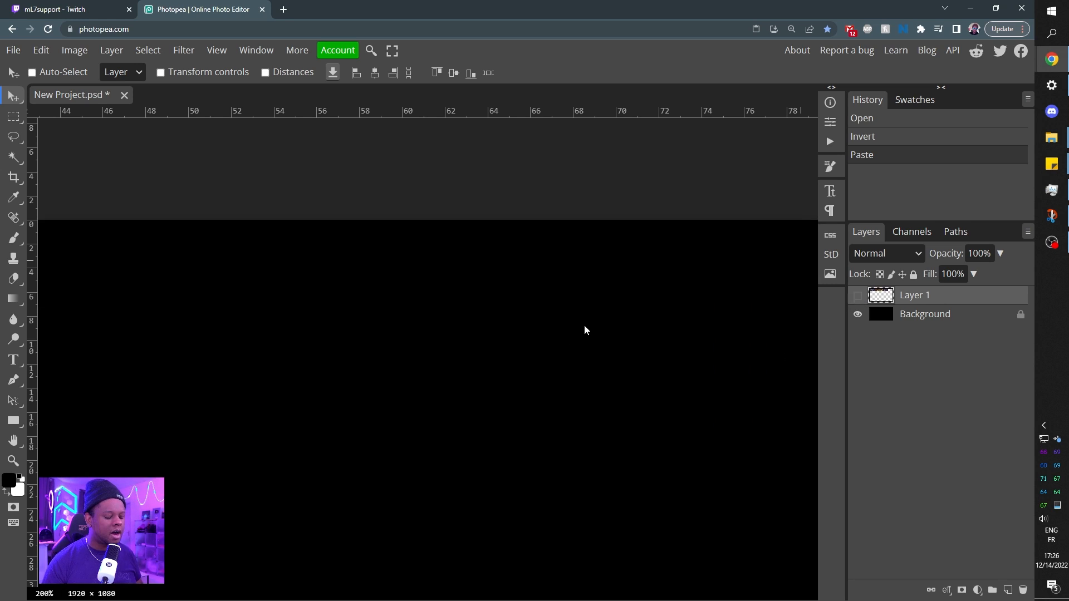
key(ctrl+minus)
key(ctrl+minus)
key(space)
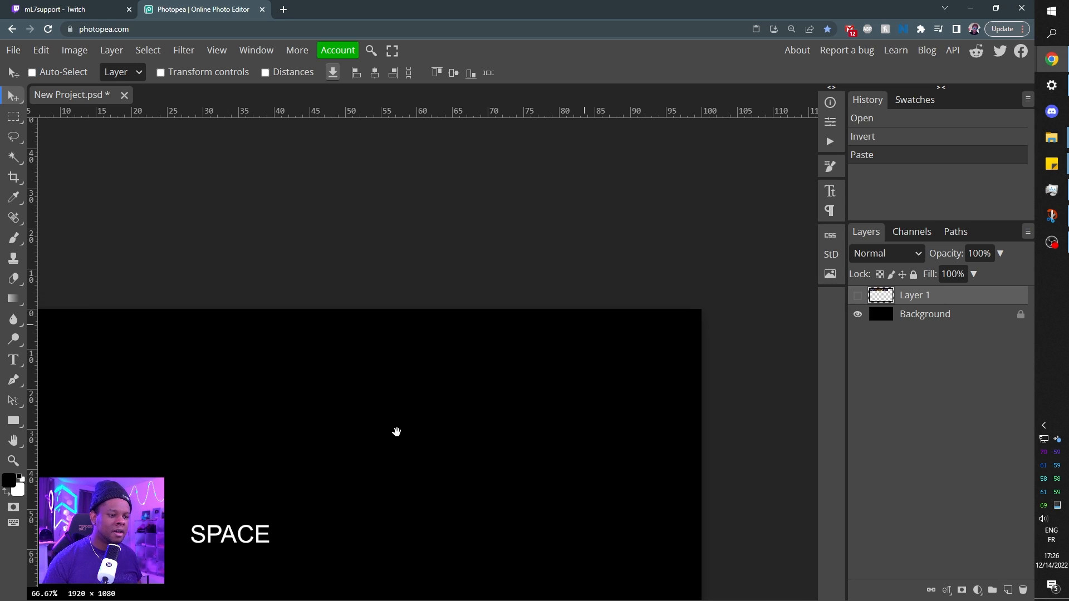
drag(396, 433, 445, 293)
key(space)
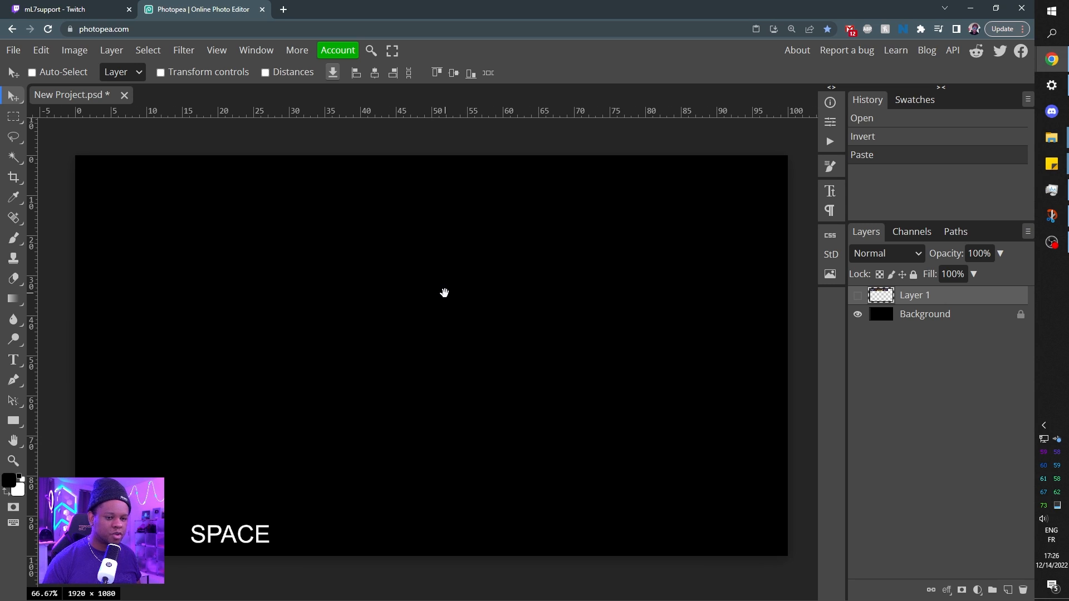
Set the corner radius for new rectangle shapes to 10 px.
click(14, 422)
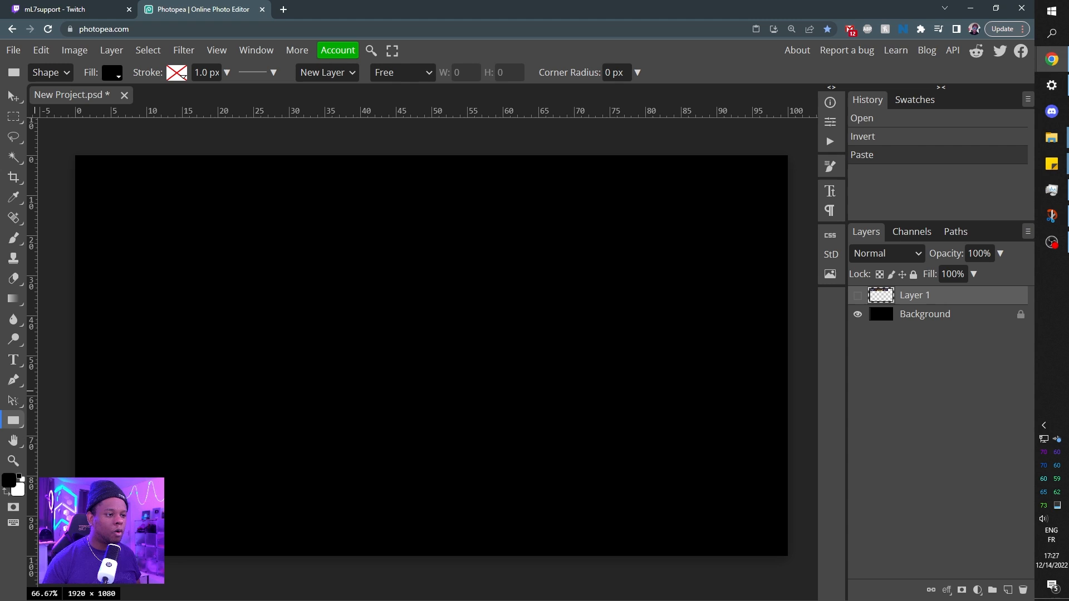
click(616, 72)
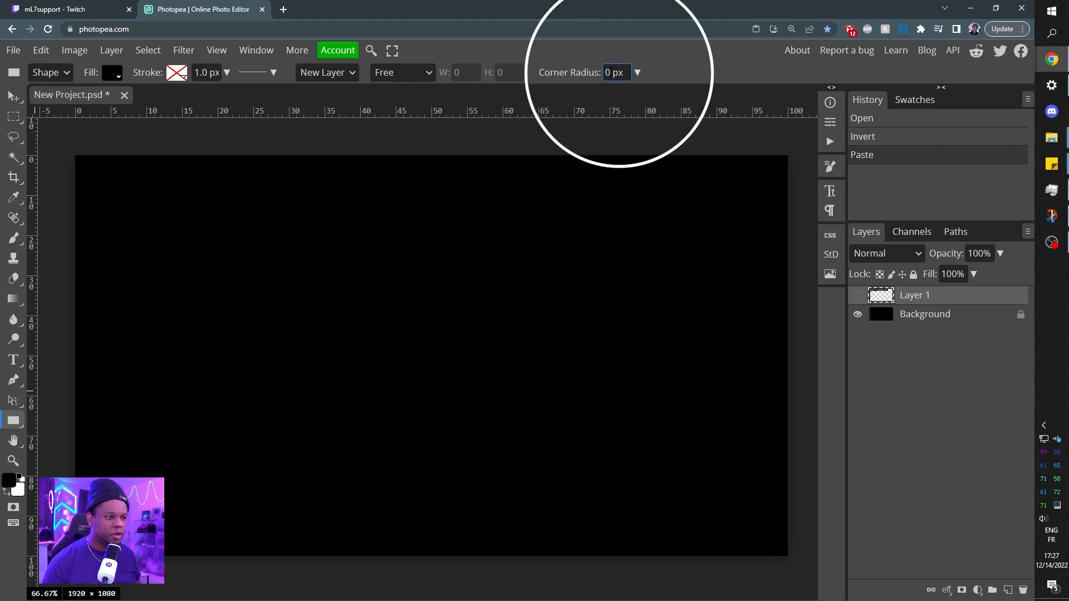
key(ctrl+a)
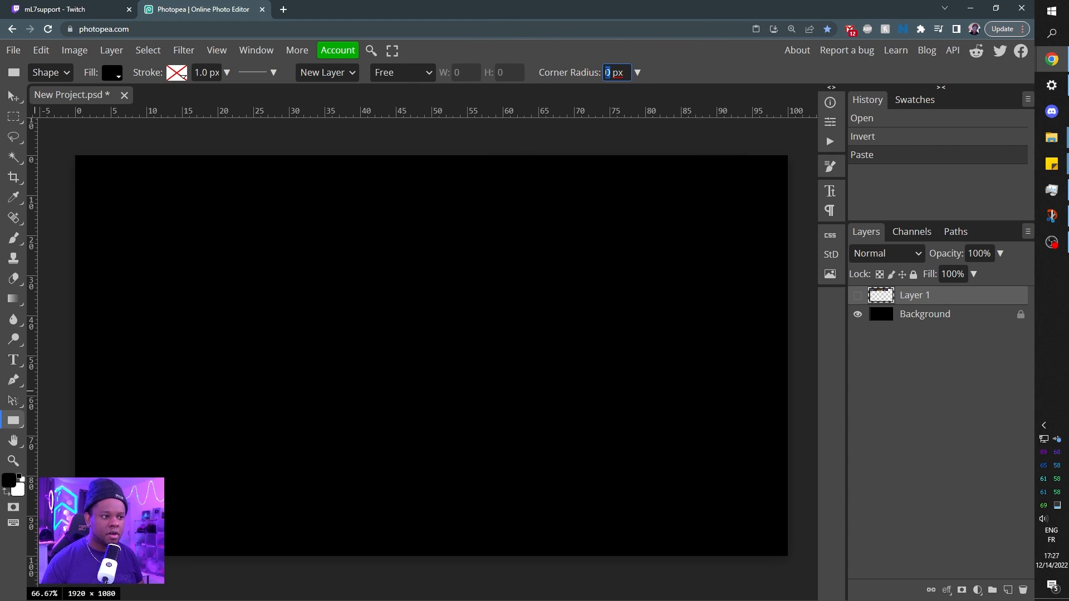
text(10)
key(Return)
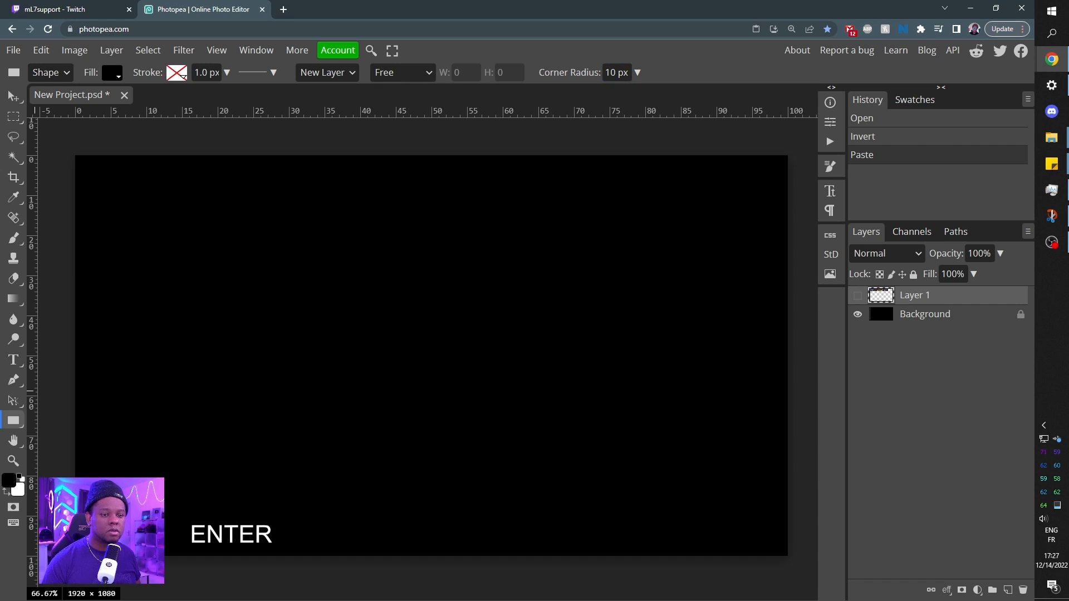
Create a rounded rectangle shape exactly 1920 pixels wide and 1080 pixels high.
drag(146, 206, 514, 451)
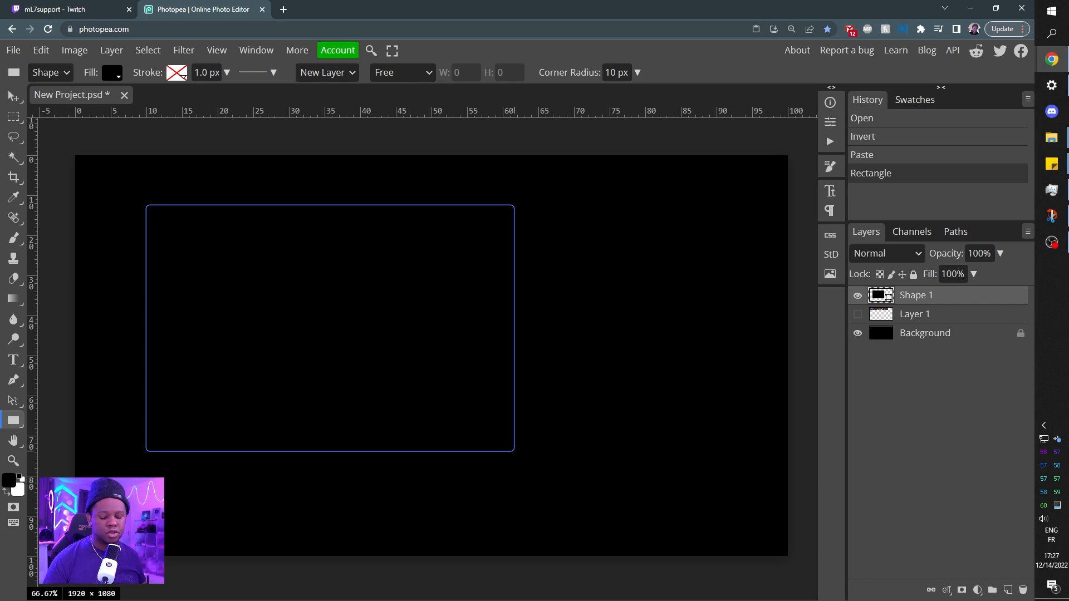
key(ctrl+z)
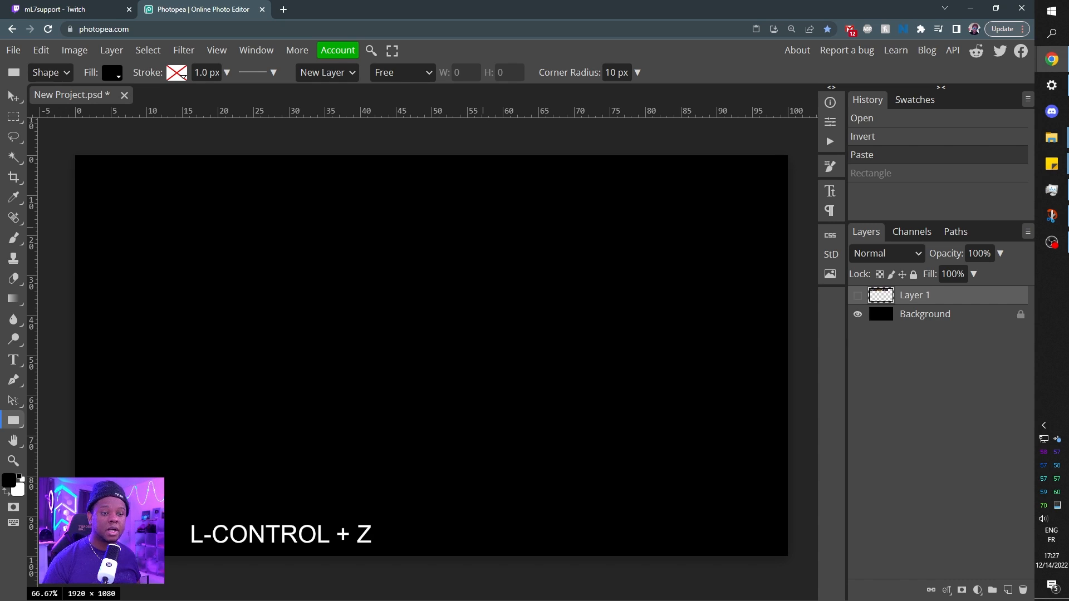
click(147, 187)
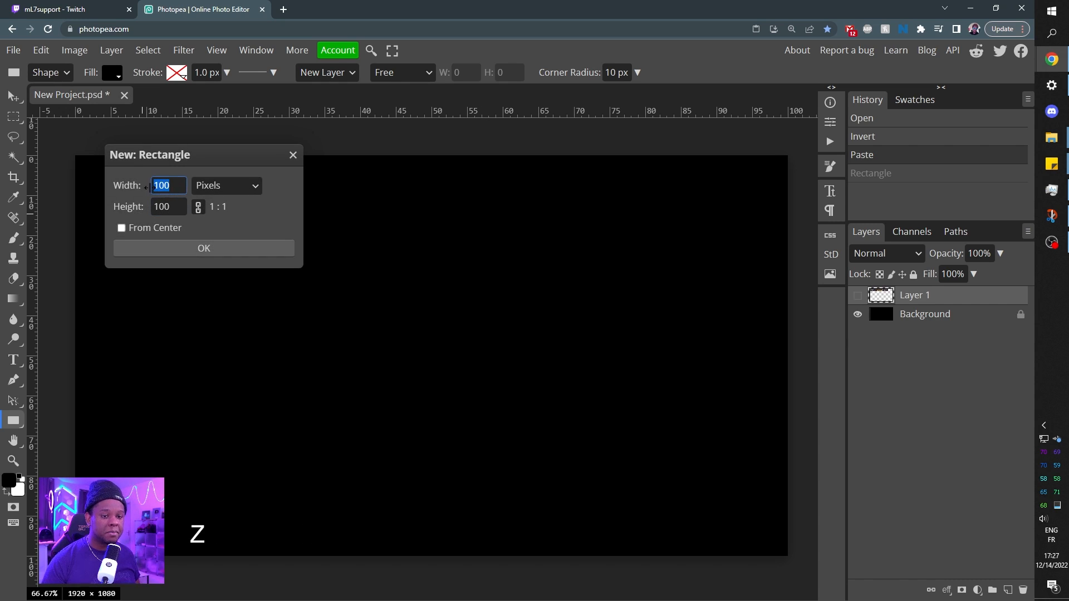
text(1920)
key(Tab)
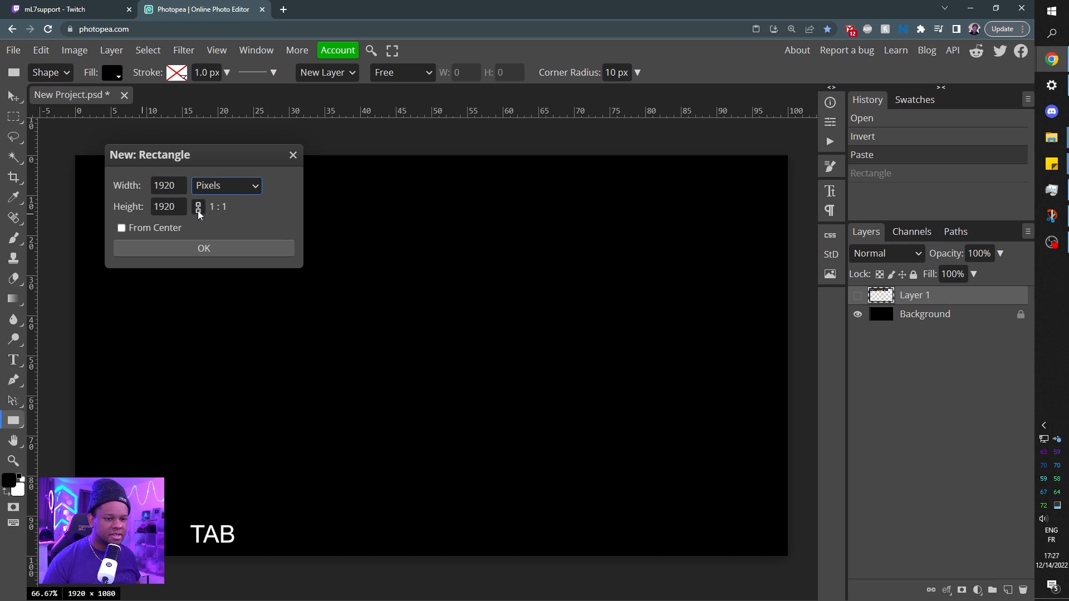
key(Tab)
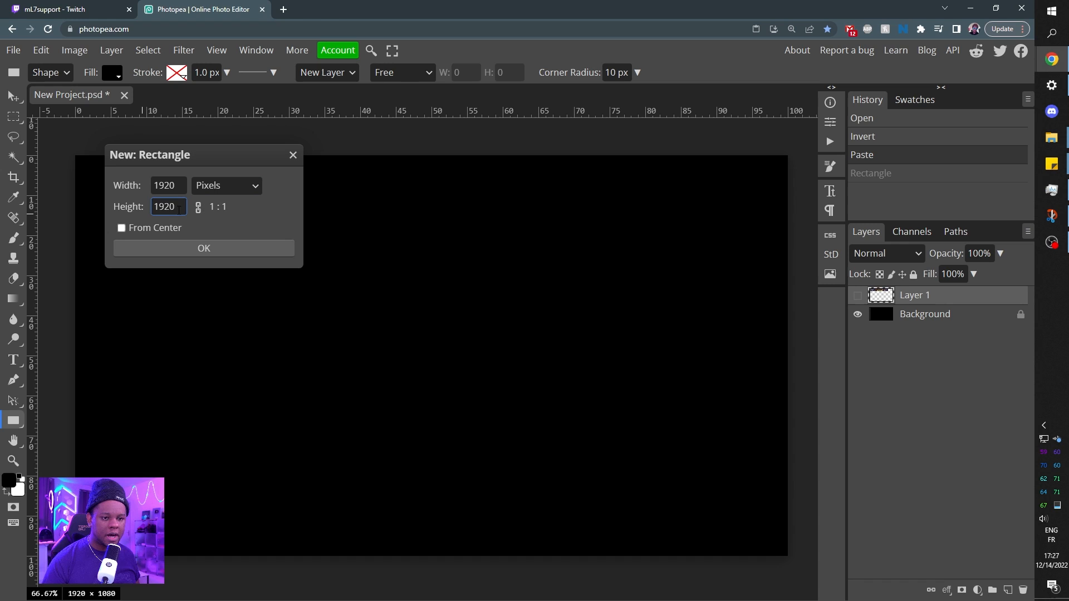
text(1080)
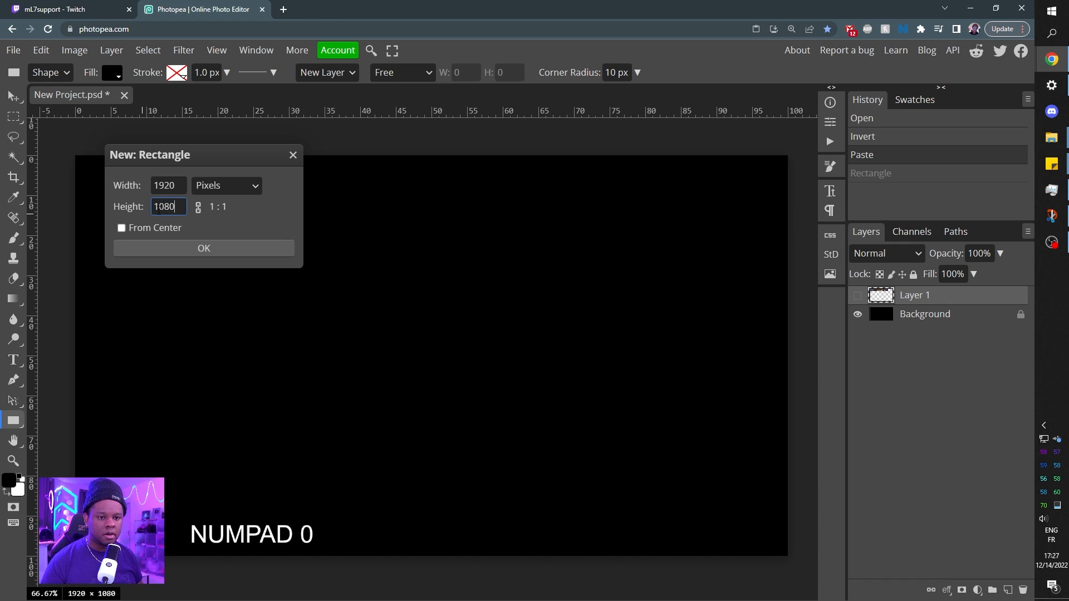
click(219, 249)
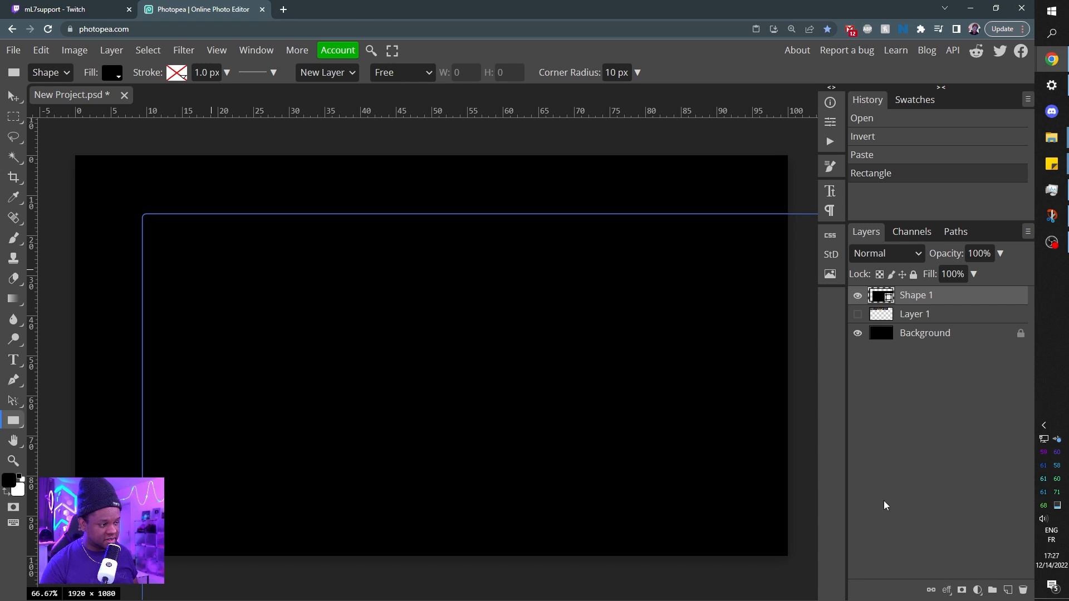
Change the rectangle's fill color to dark gray (#1f1f1f).
click(877, 302)
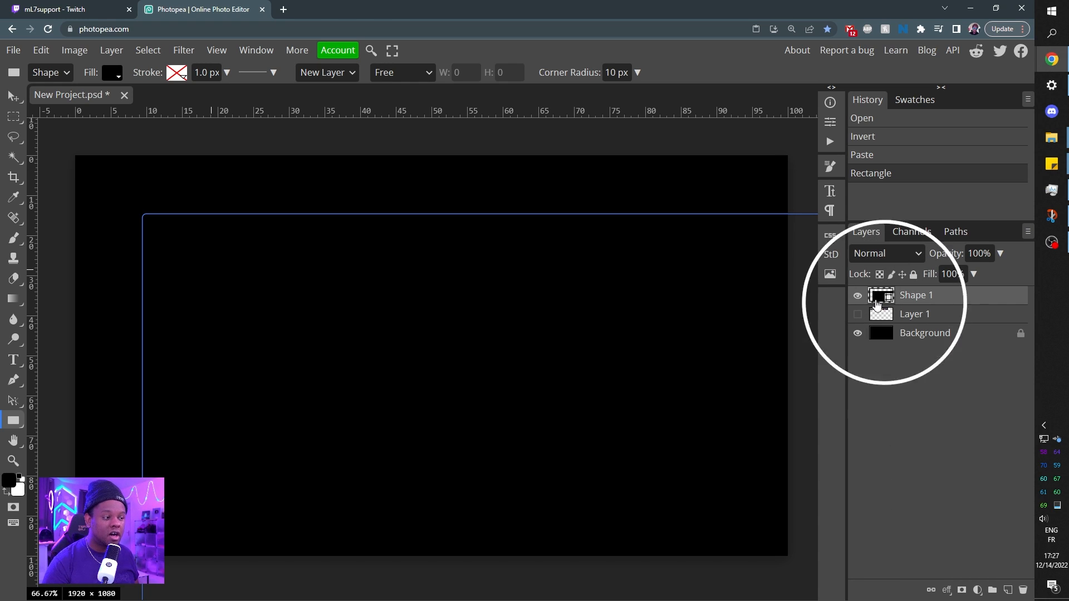
double_click(876, 301)
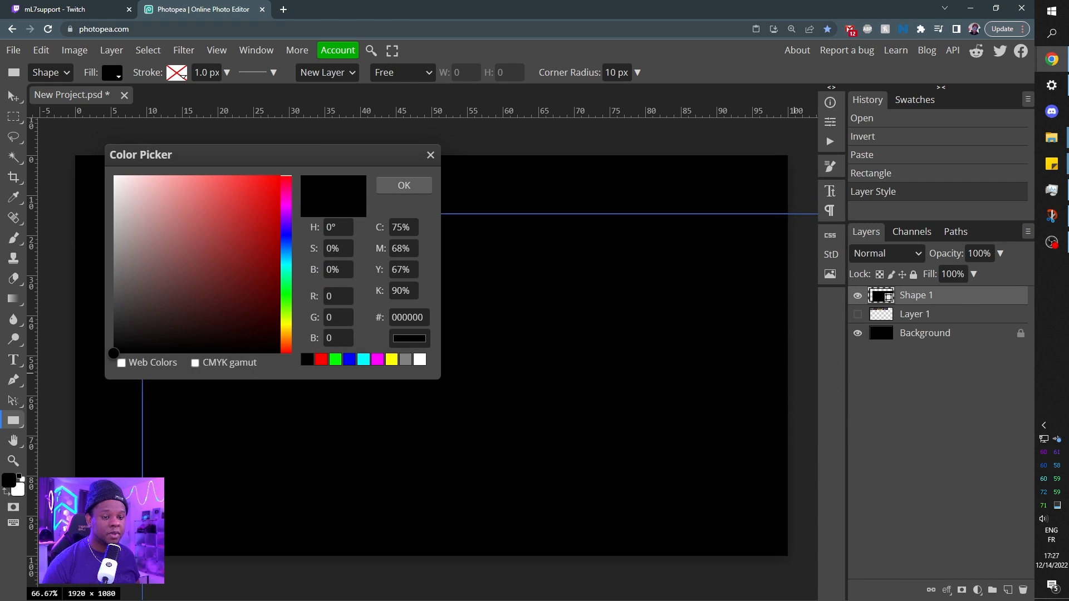
click(128, 333)
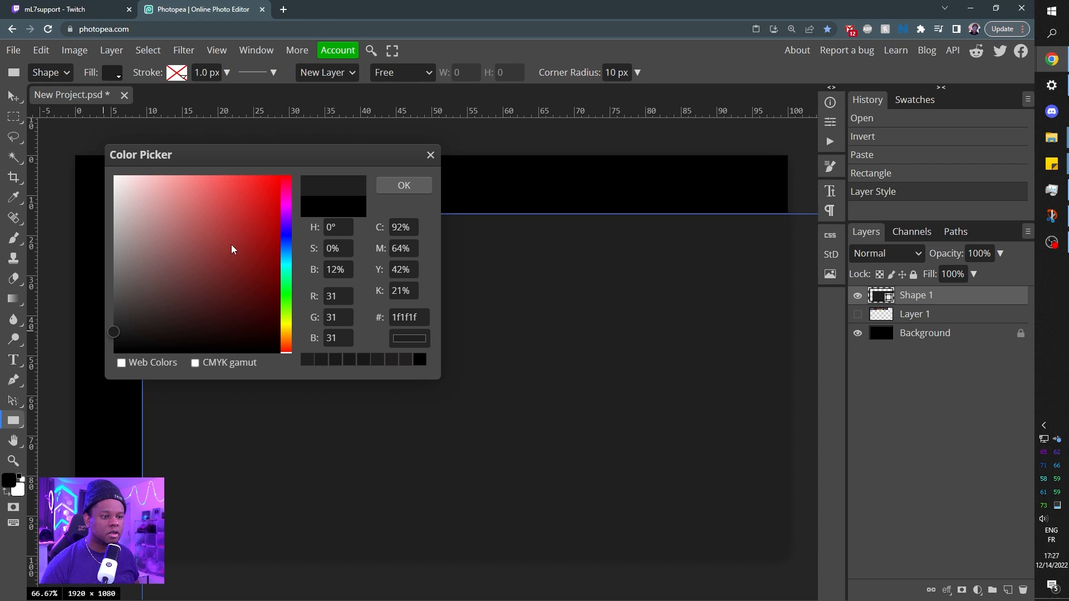
click(405, 186)
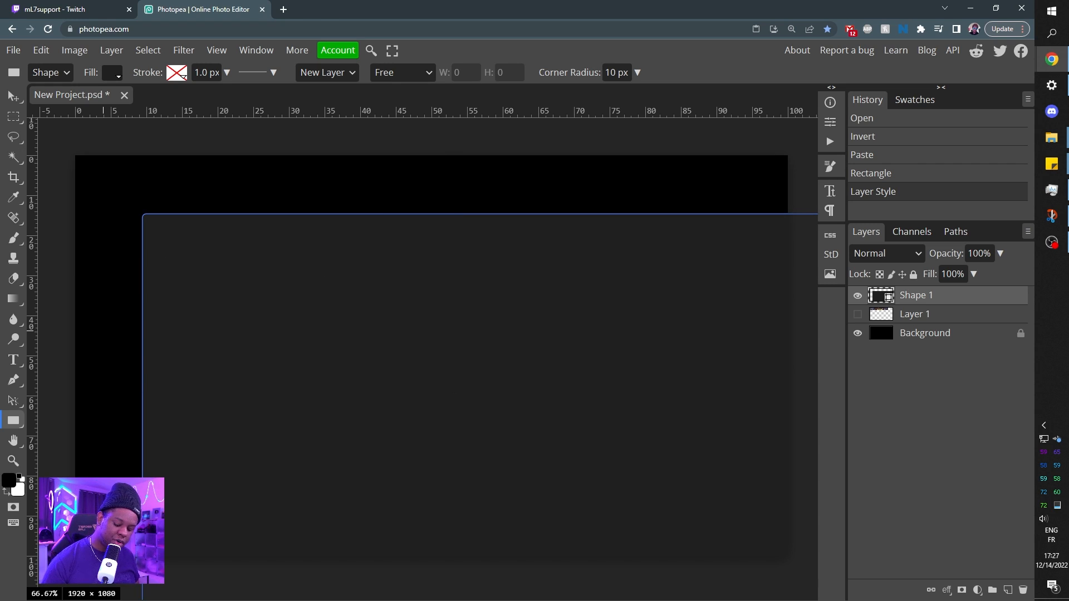
Scale the rectangle proportionally to about 76% and place it near the canvas's left edge, centered at about X 764, Y 516 px.
key(ctrl+alt+t)
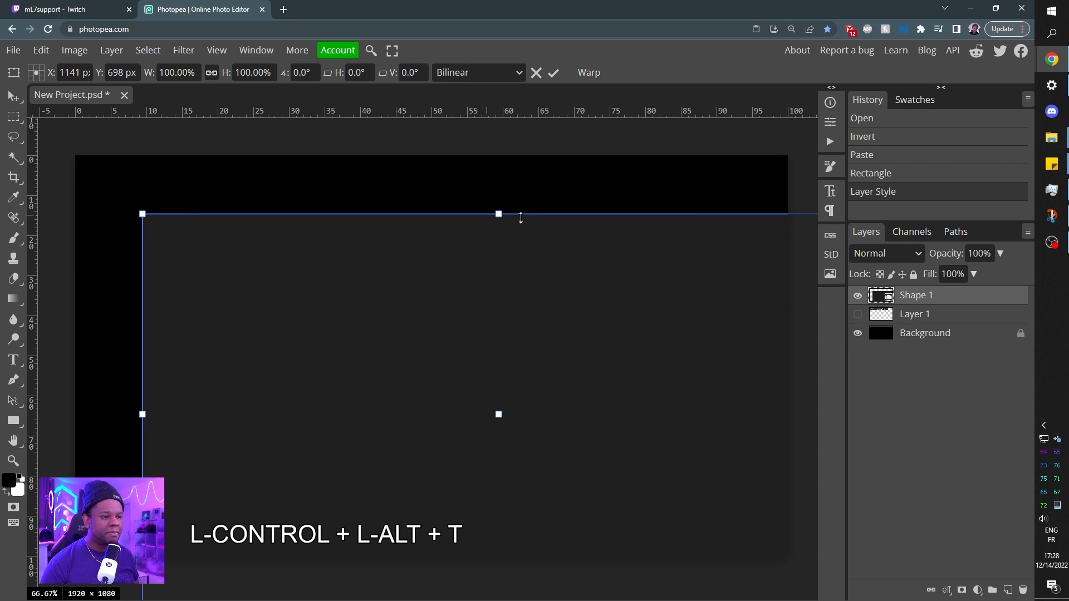
drag(144, 215, 215, 279)
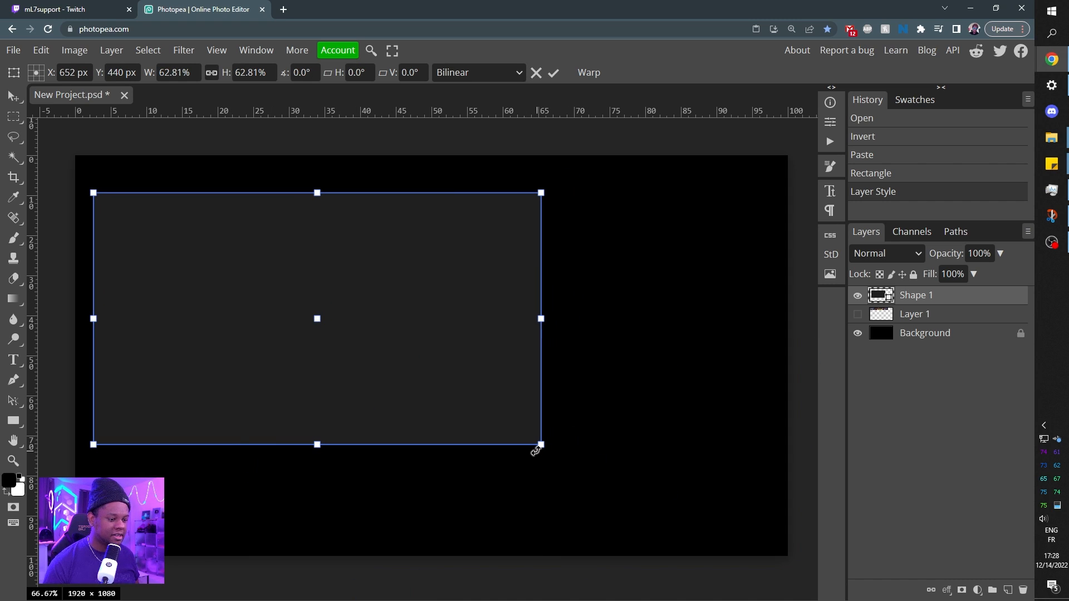
drag(535, 451, 613, 486)
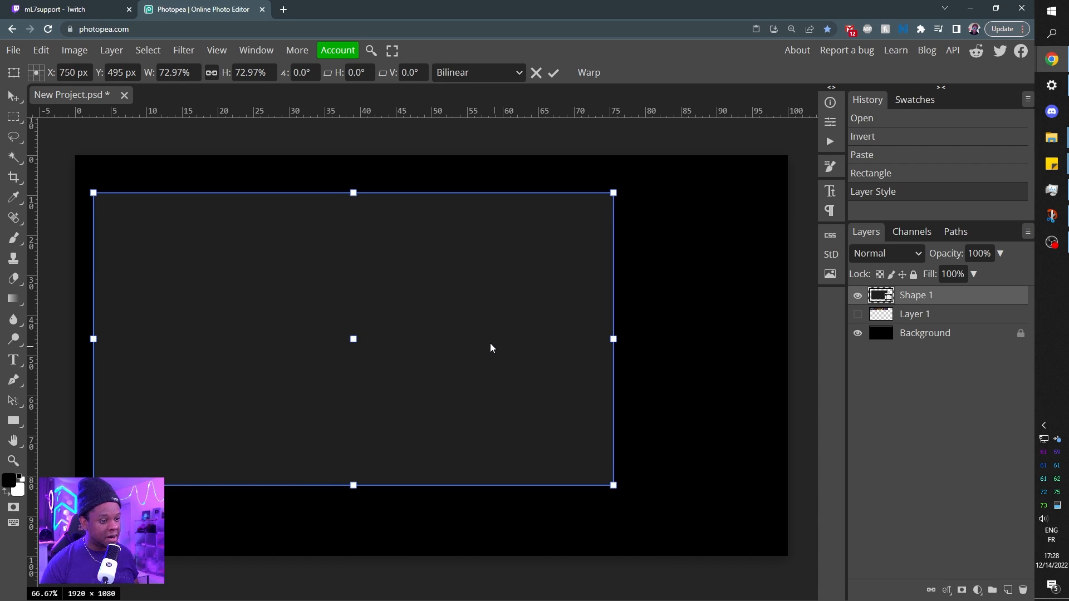
drag(488, 338, 485, 337)
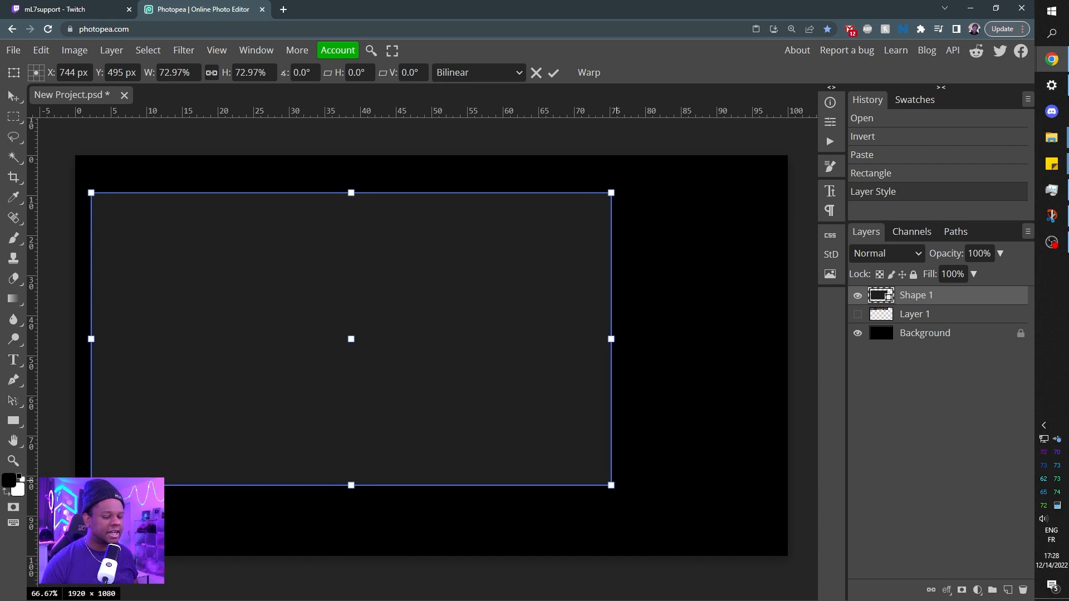
drag(612, 486, 630, 490)
drag(485, 410, 483, 413)
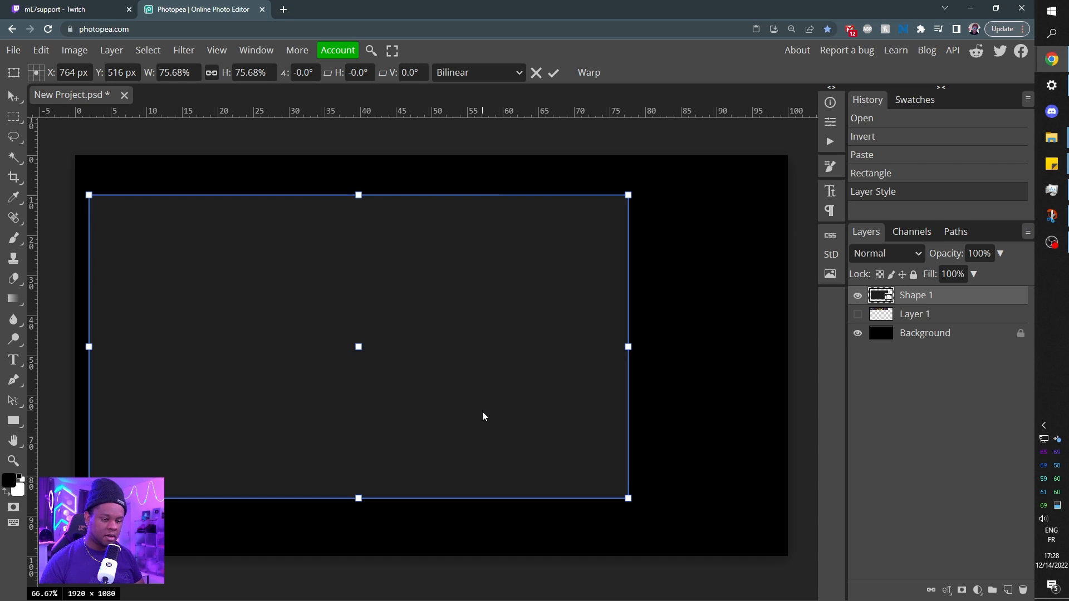
key(Return)
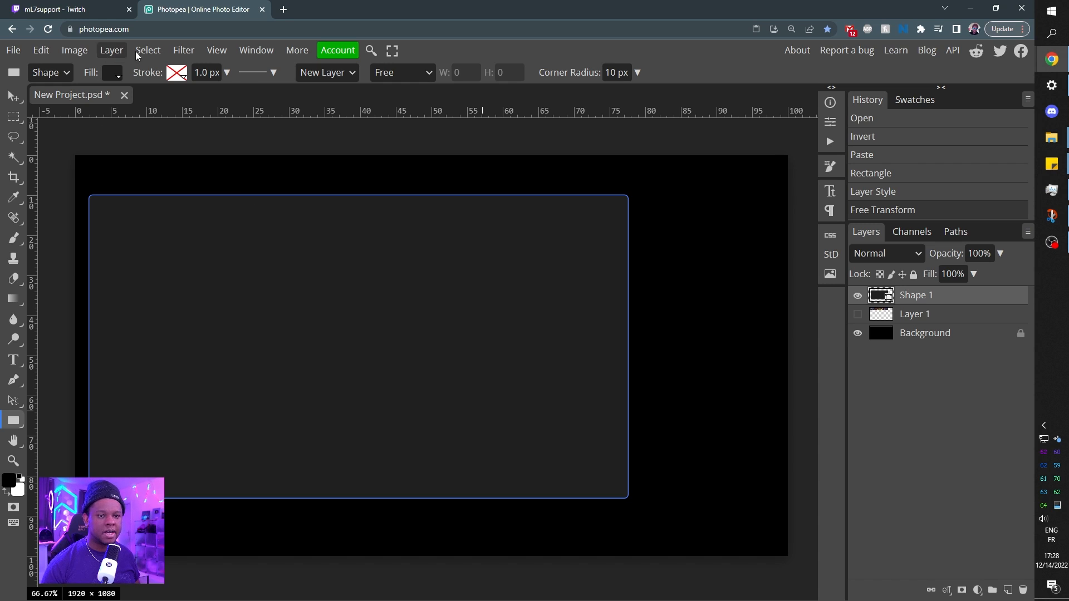
Remove the rectangle's fill and give it a solid white (#ffffff) stroke.
click(115, 79)
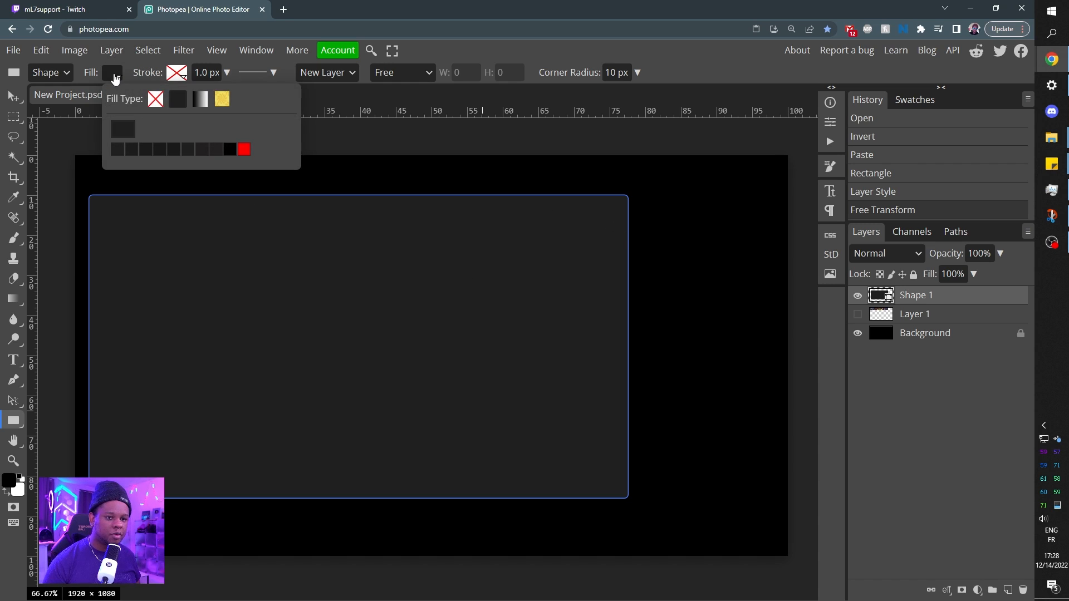
click(156, 99)
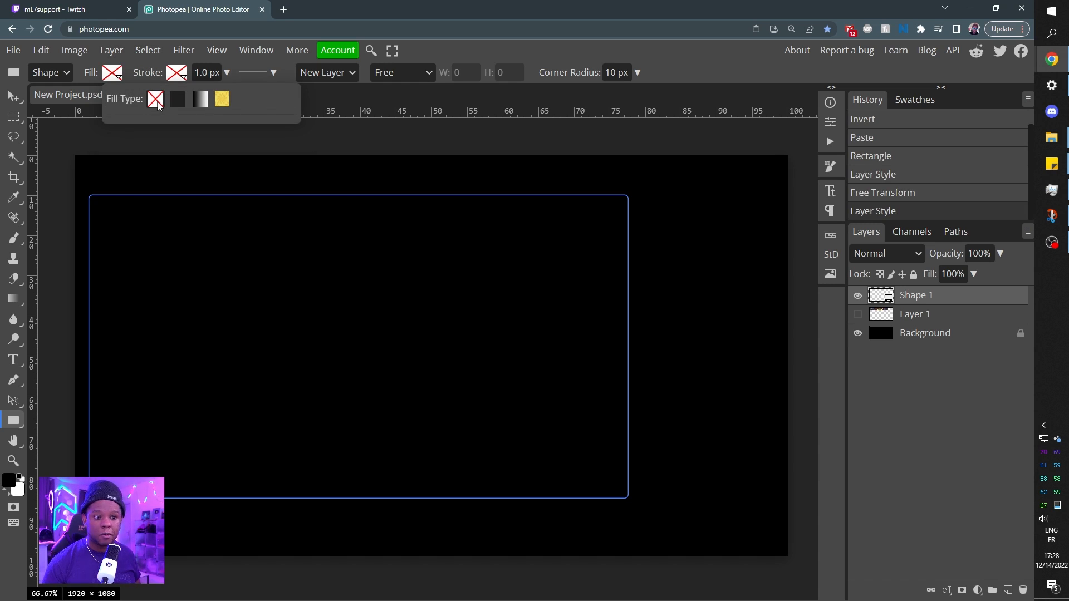
click(184, 80)
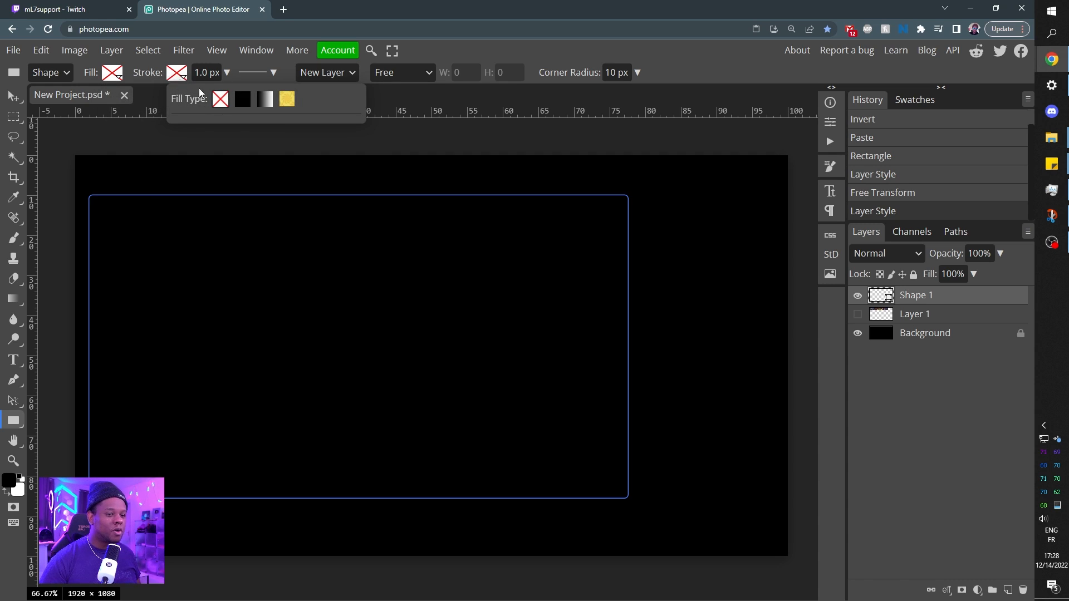
click(243, 101)
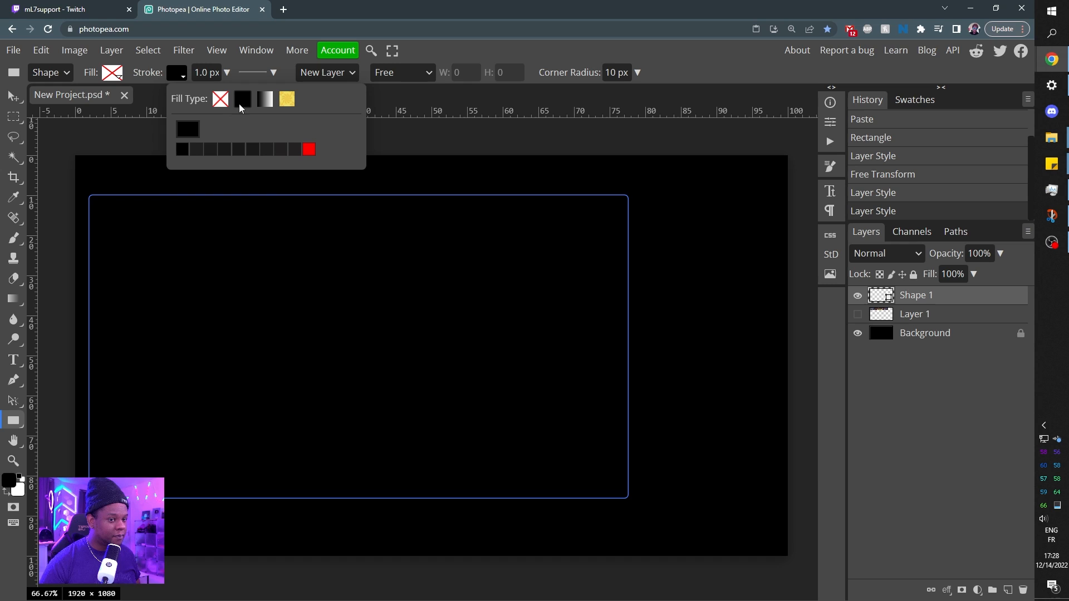
click(192, 135)
click(172, 220)
drag(172, 219, 113, 175)
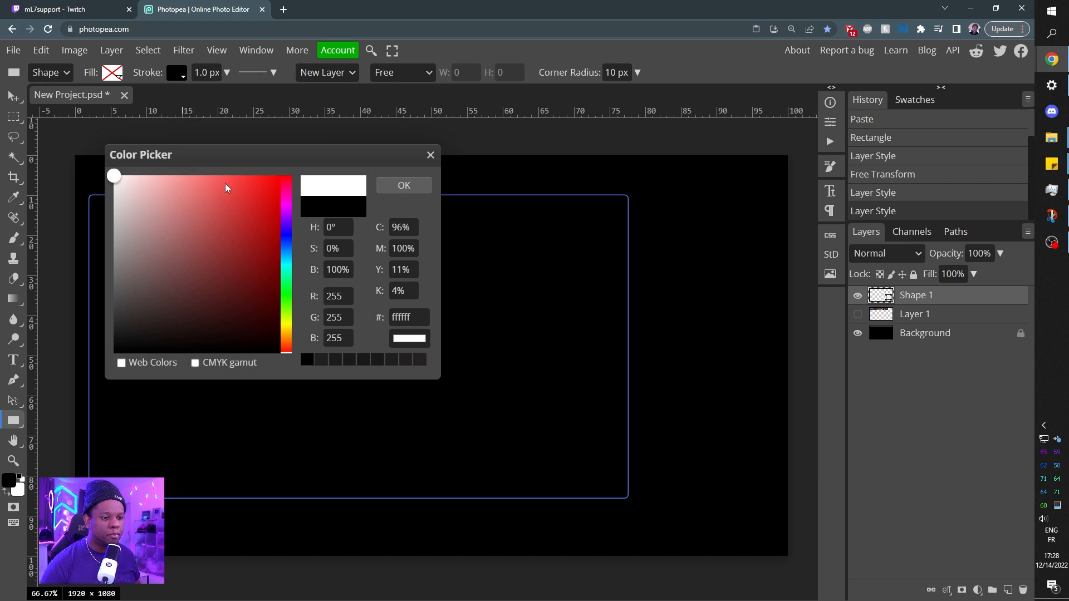
click(404, 186)
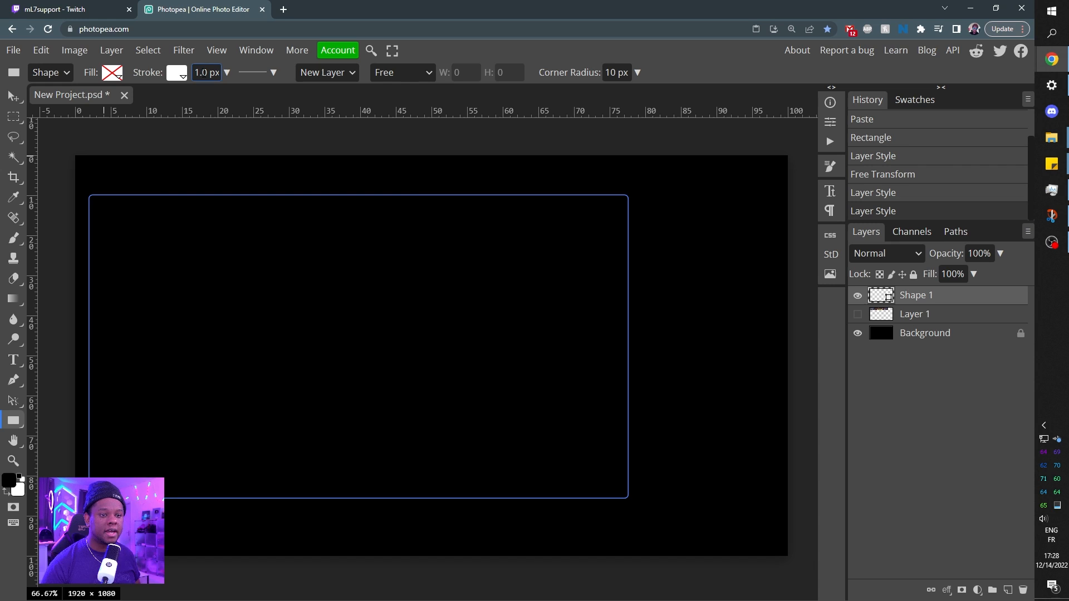
Set the rectangle's stroke width to 2 px and deselect the shape.
drag(206, 74, 195, 72)
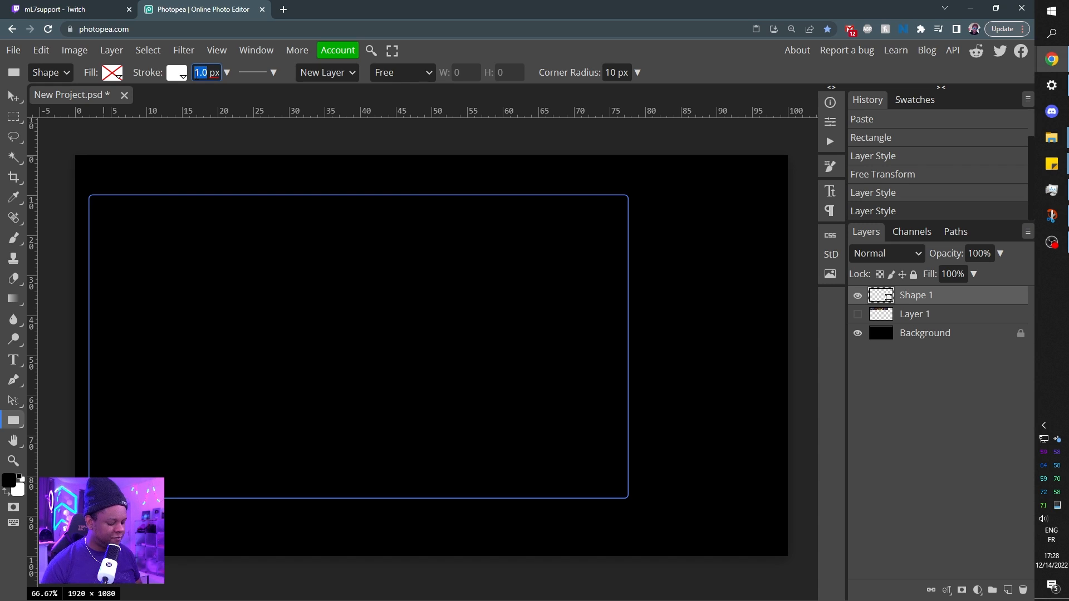
text(2)
key(Return)
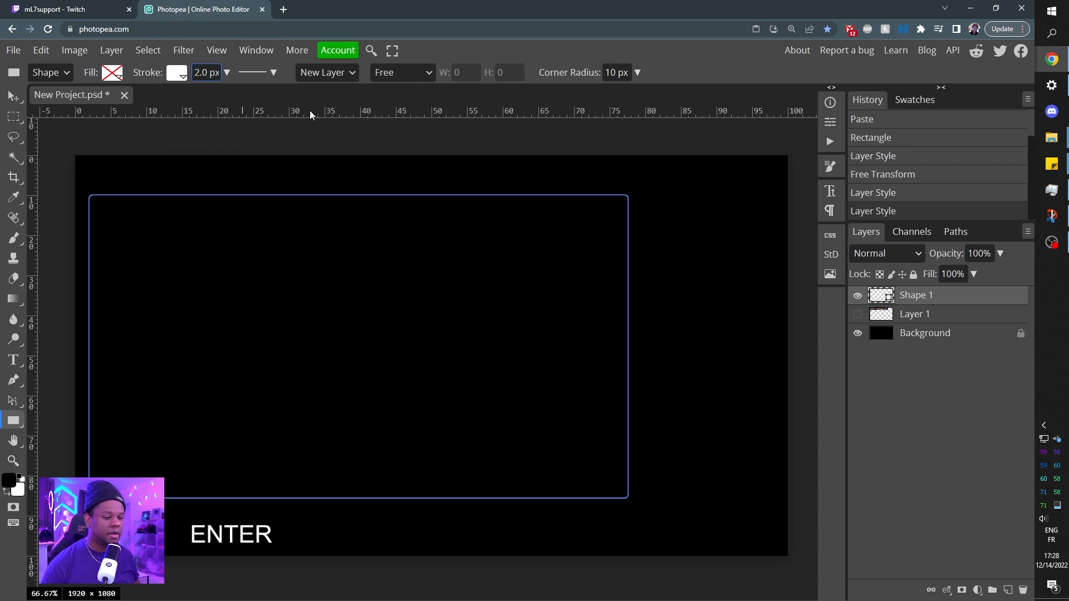
click(912, 415)
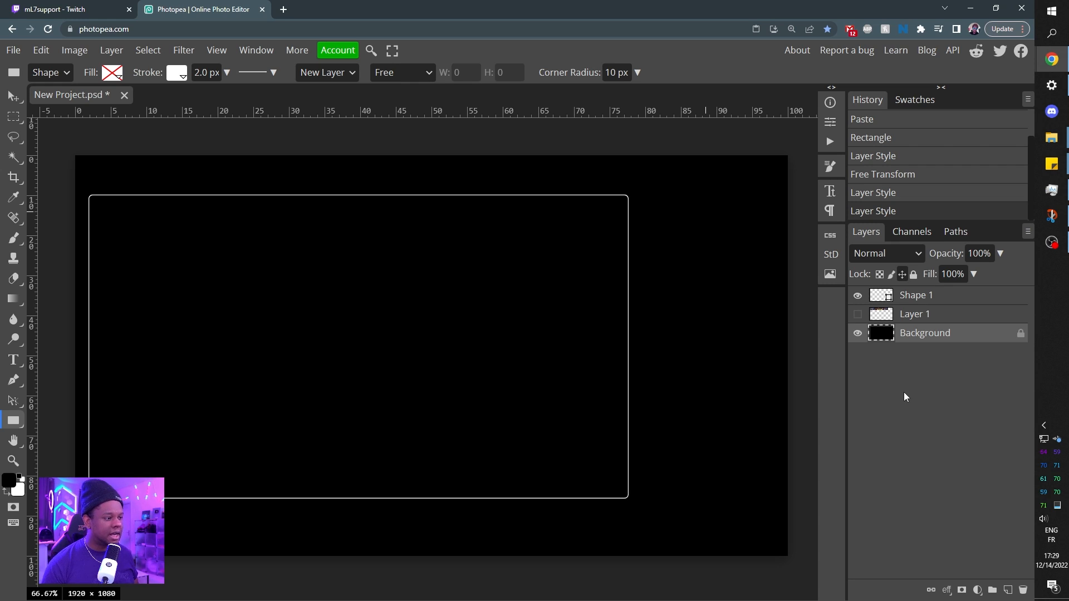
Duplicate the Shape 1 layer above the original.
click(921, 300)
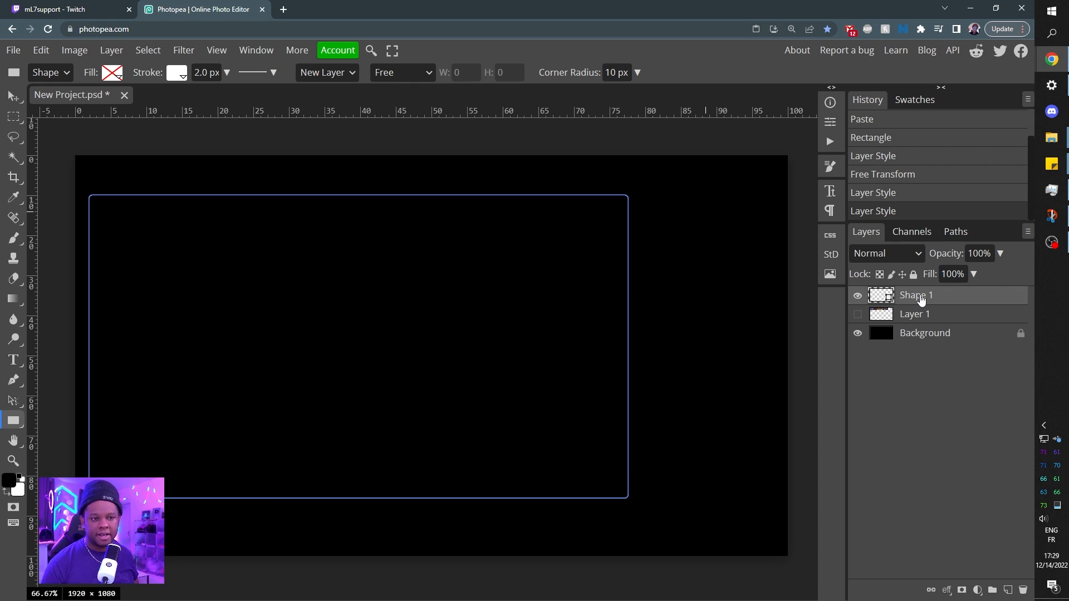
click(921, 300)
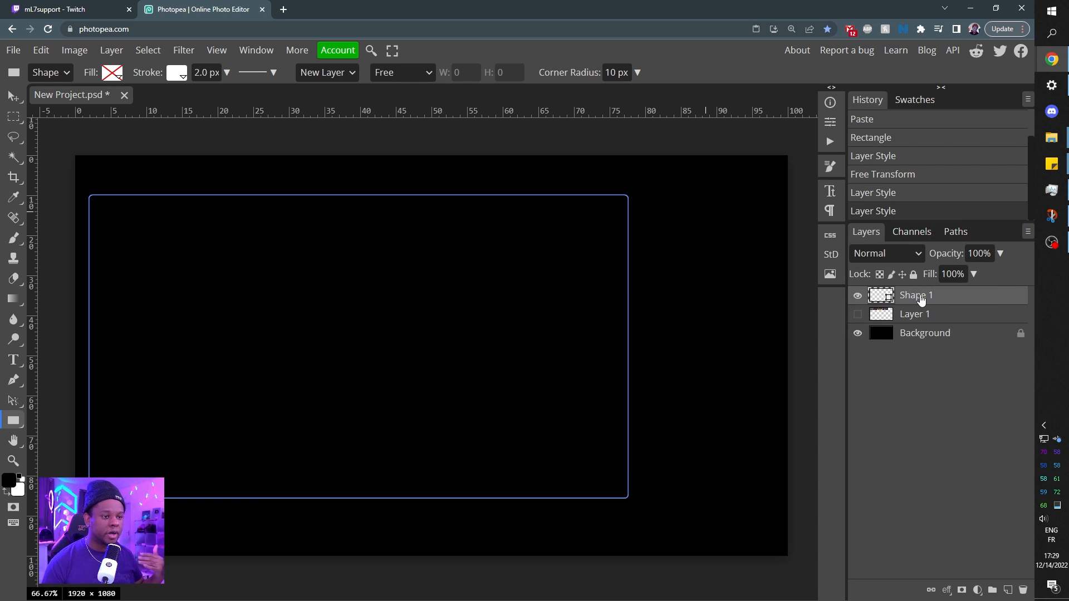
key(alt)
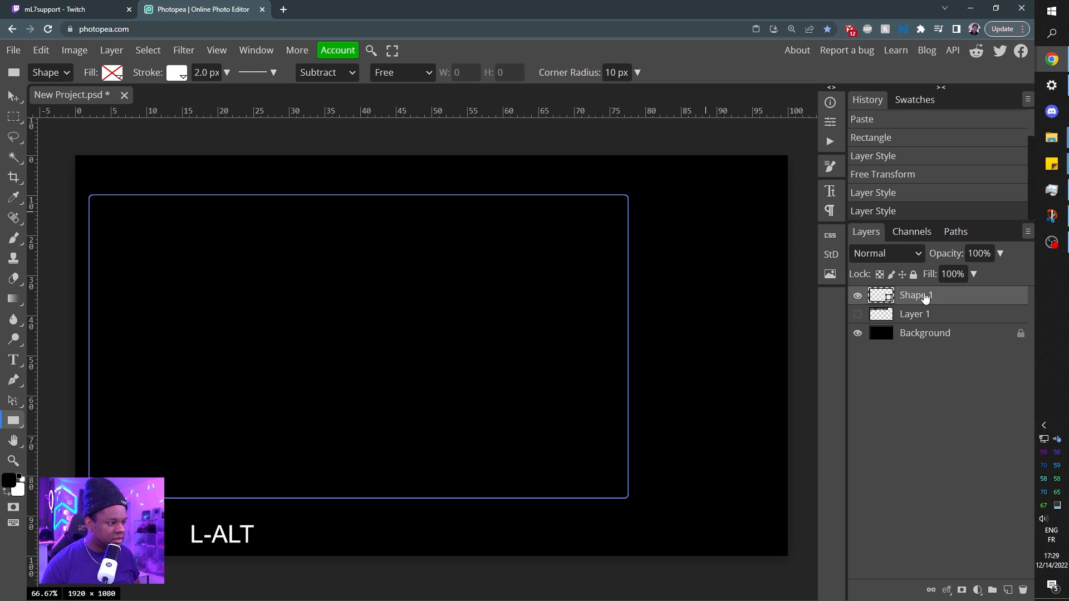
drag(924, 294, 924, 292)
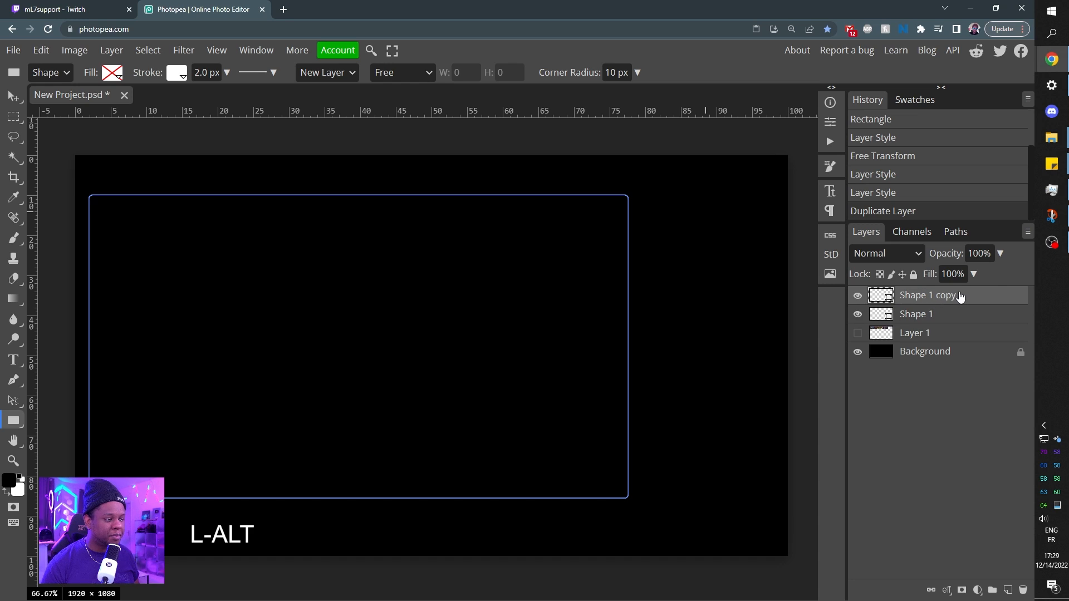
Rename the Shape 1 layer to "main frame" and the Shape 1 copy layer to "Second frame".
double_click(924, 316)
text(ma)
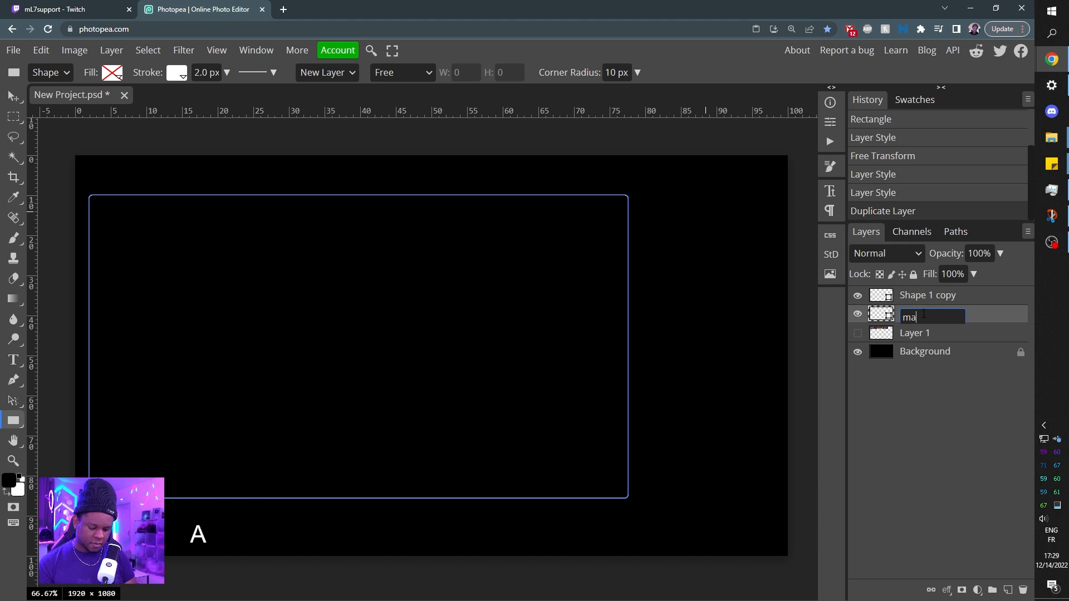
text(in frame)
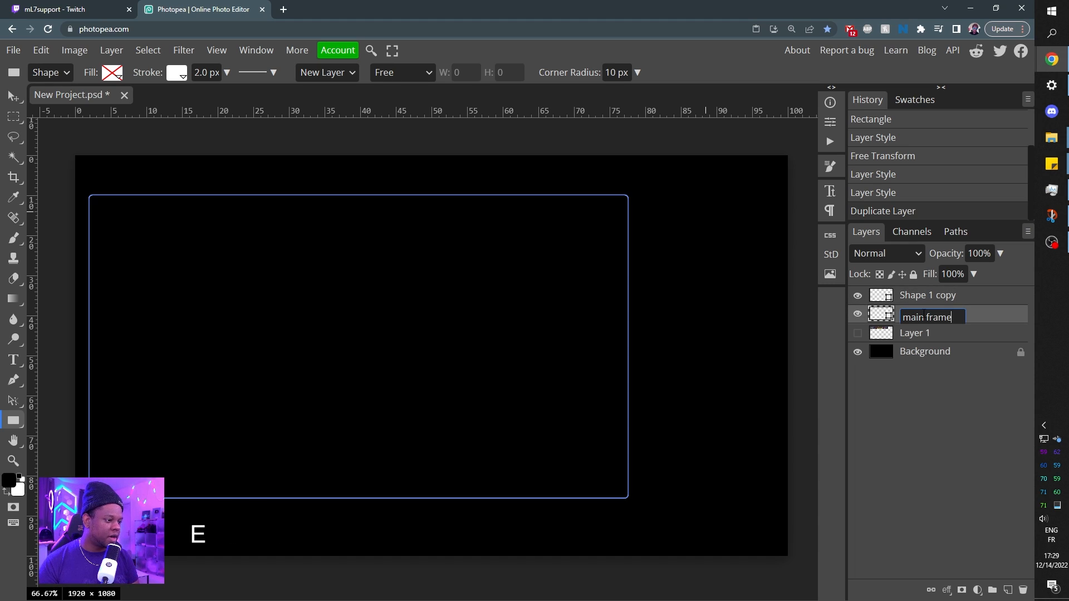
key(Return)
double_click(925, 295)
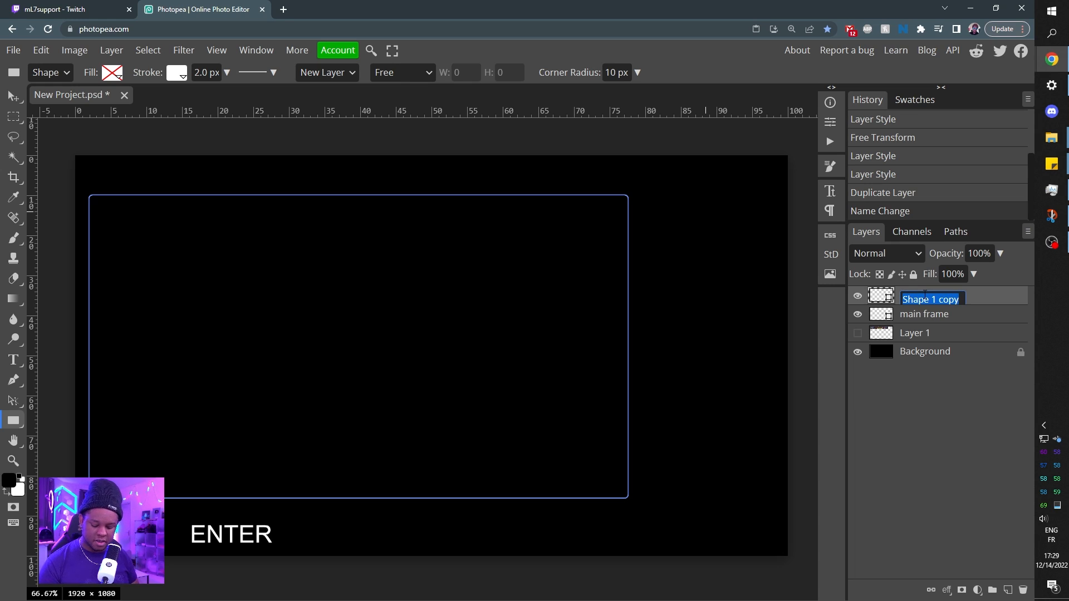
text(Second fra)
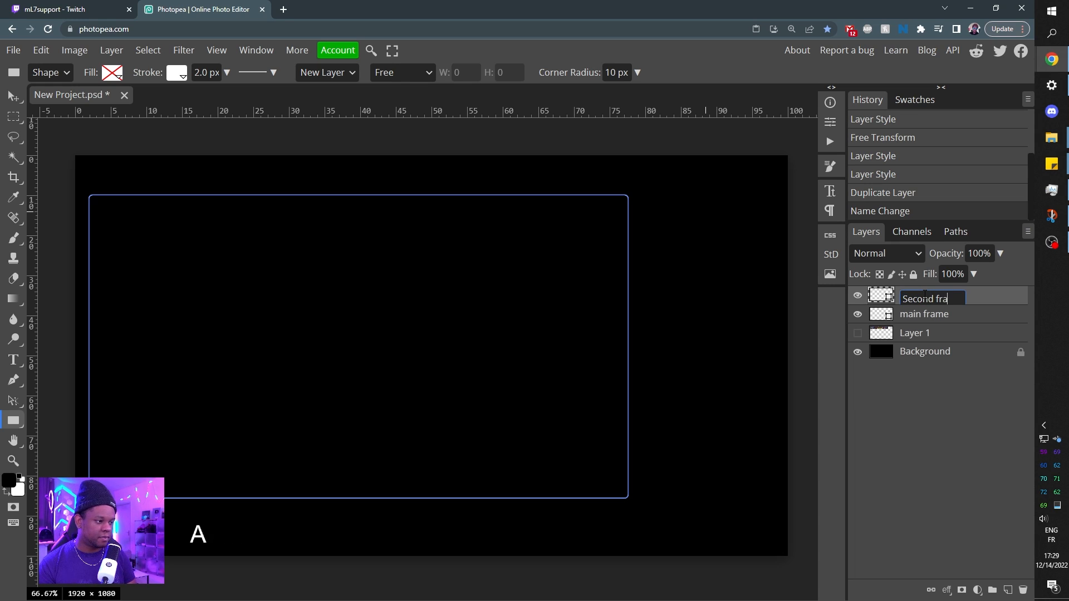
text(me)
key(Return)
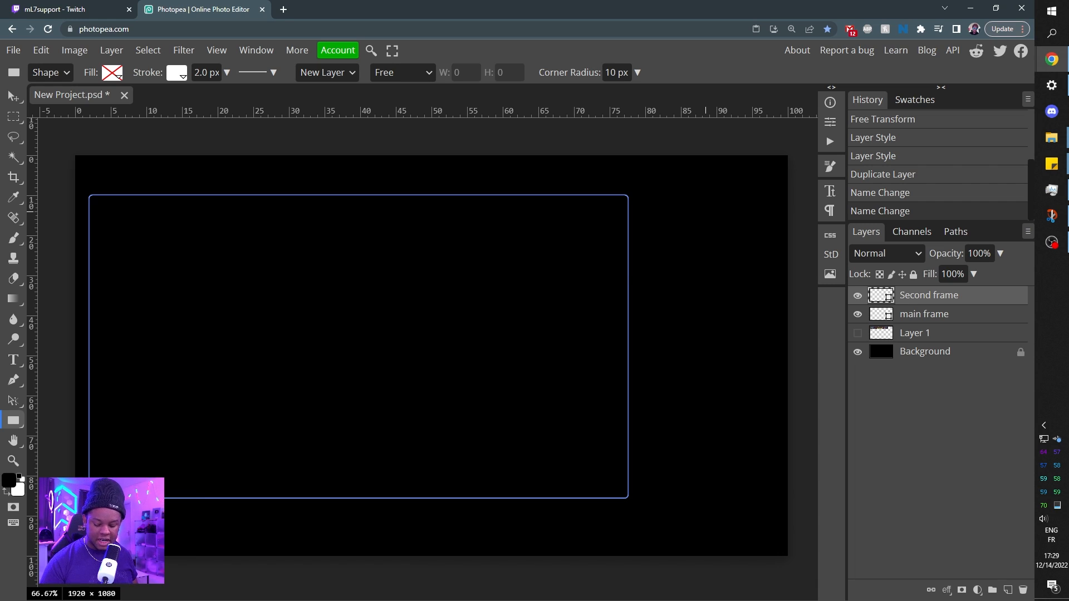
Scale the Second frame proportionally to 25.67% and place it in the canvas's upper-right corner, centered at X 1710, Y 138 px.
key(ctrl)
key(ctrl+alt+t)
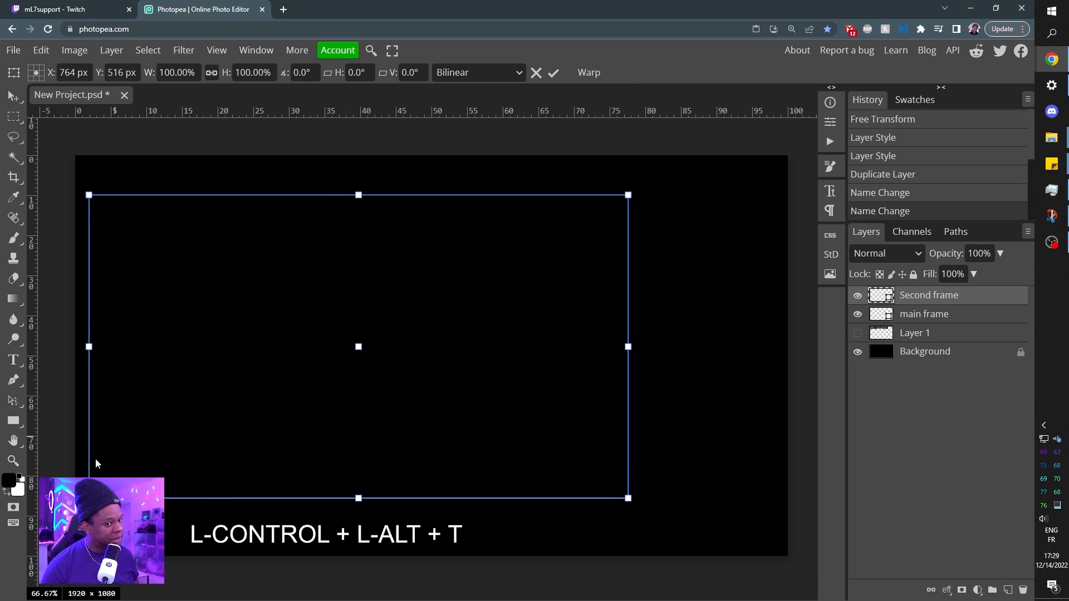
drag(296, 430, 378, 413)
drag(233, 477, 640, 286)
drag(684, 222, 640, 275)
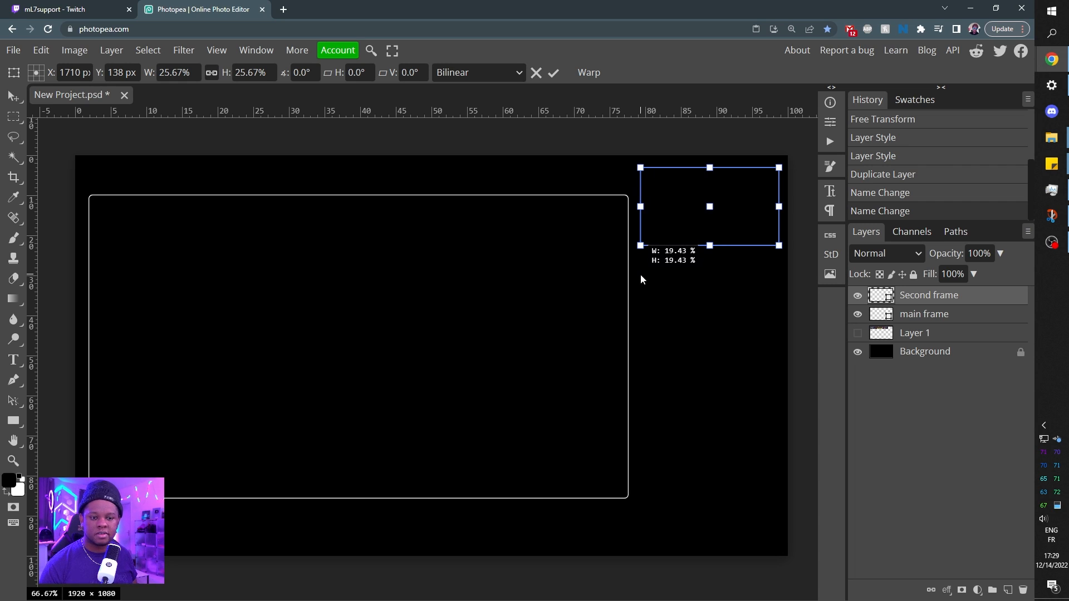
key(Return)
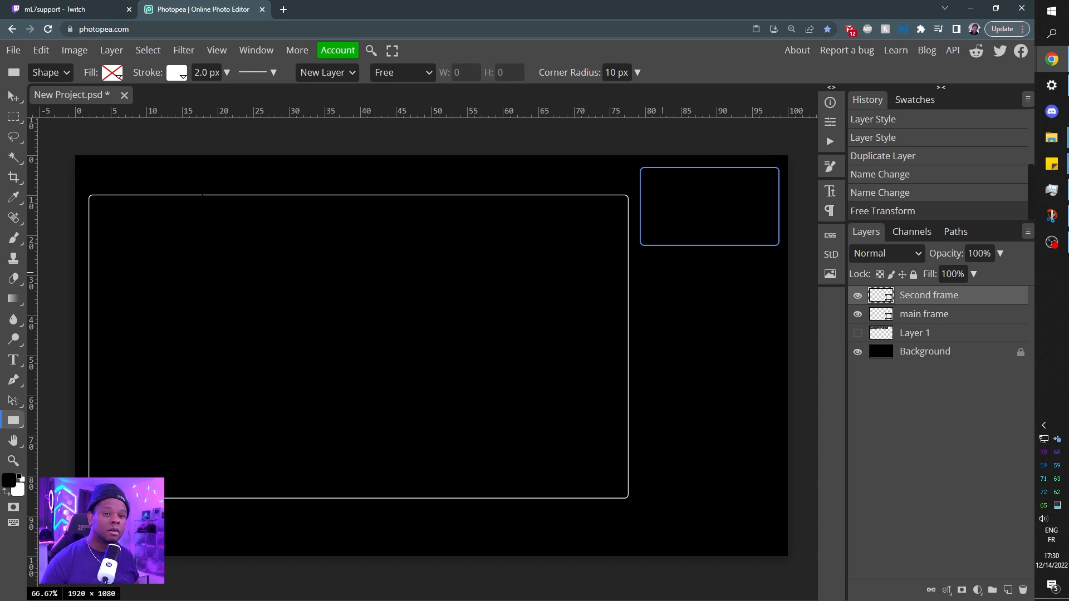
Duplicate the Second frame straight below itself and stretch the copy vertically into a tall frame ending below the main frame's bottom edge.
key(v)
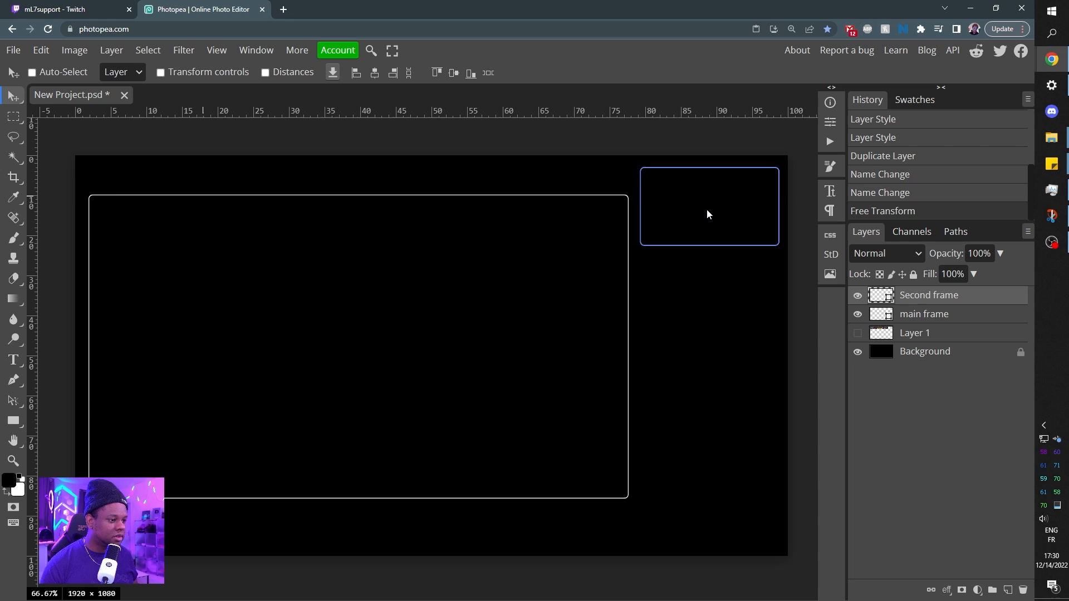
drag(706, 215, 683, 305)
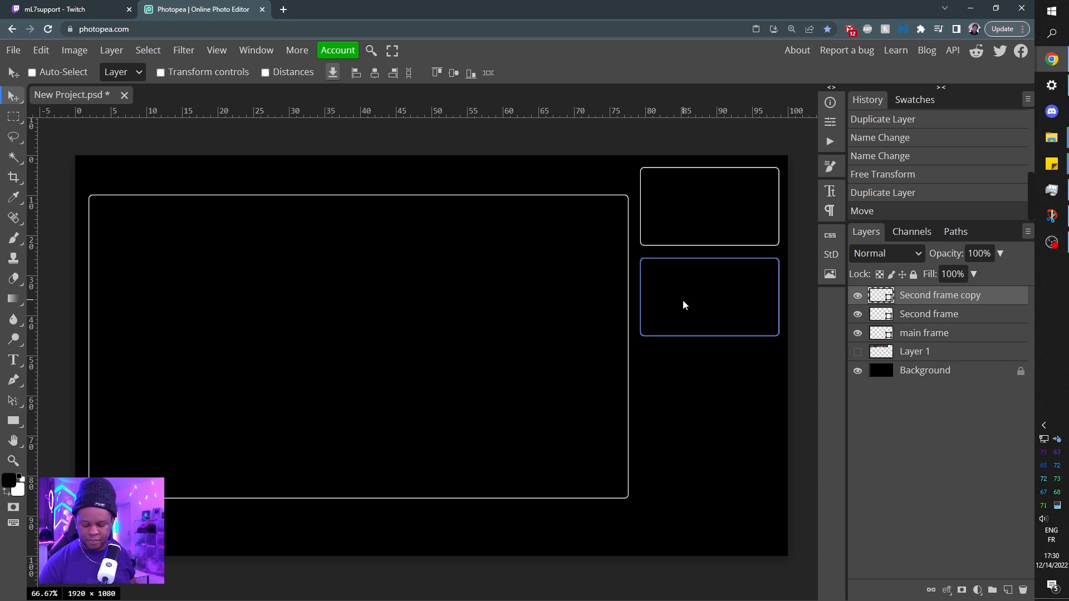
key(ctrl+alt+t)
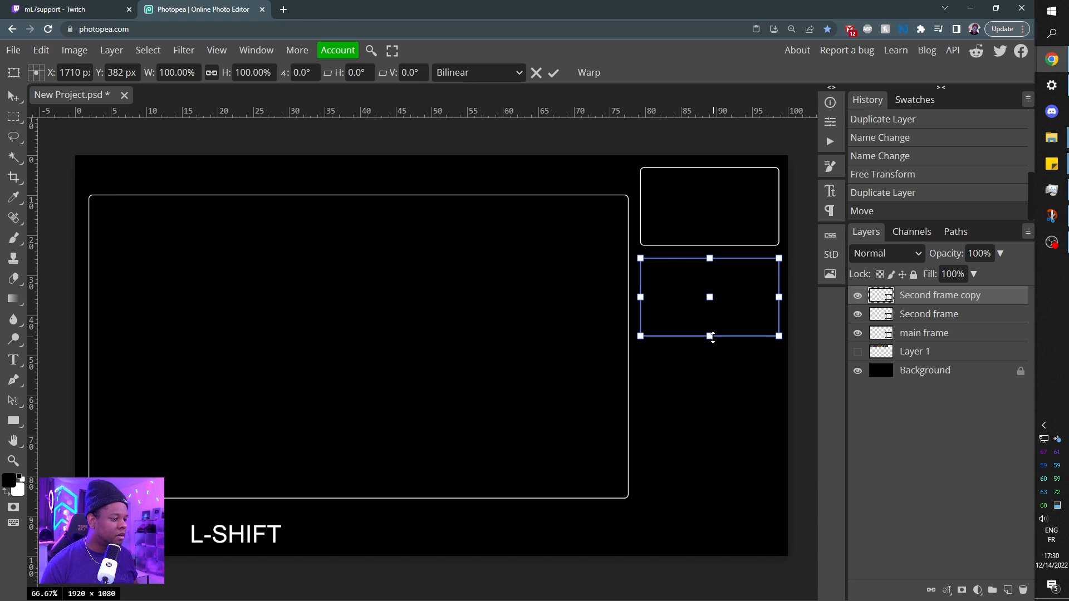
drag(705, 332, 694, 498)
key(shift)
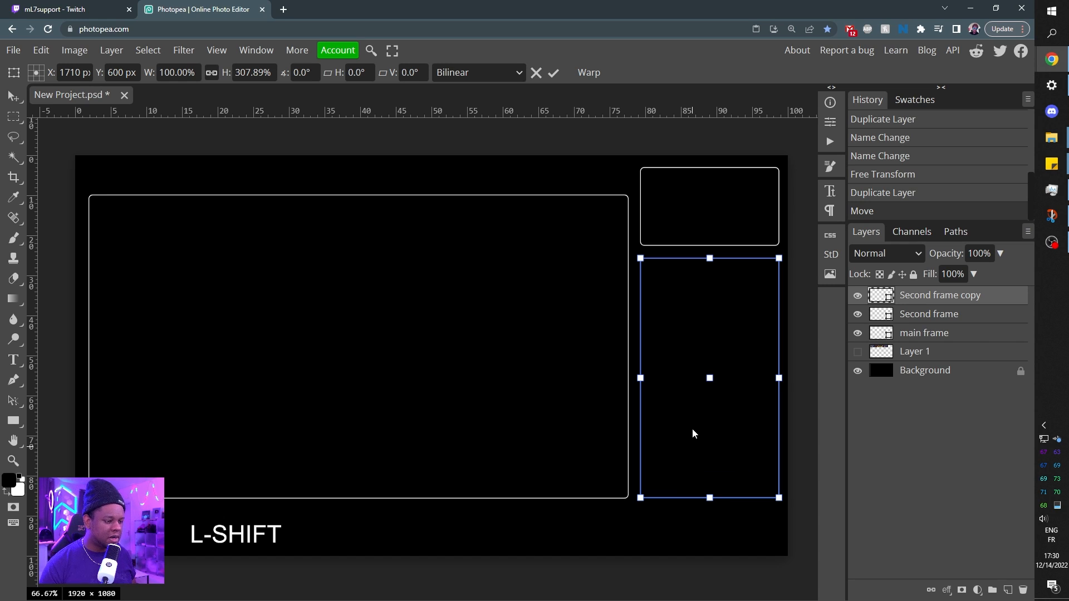
drag(688, 417, 687, 447)
Move the Second frame slightly down toward the tall frame beneath it and deselect its layer.
click(920, 315)
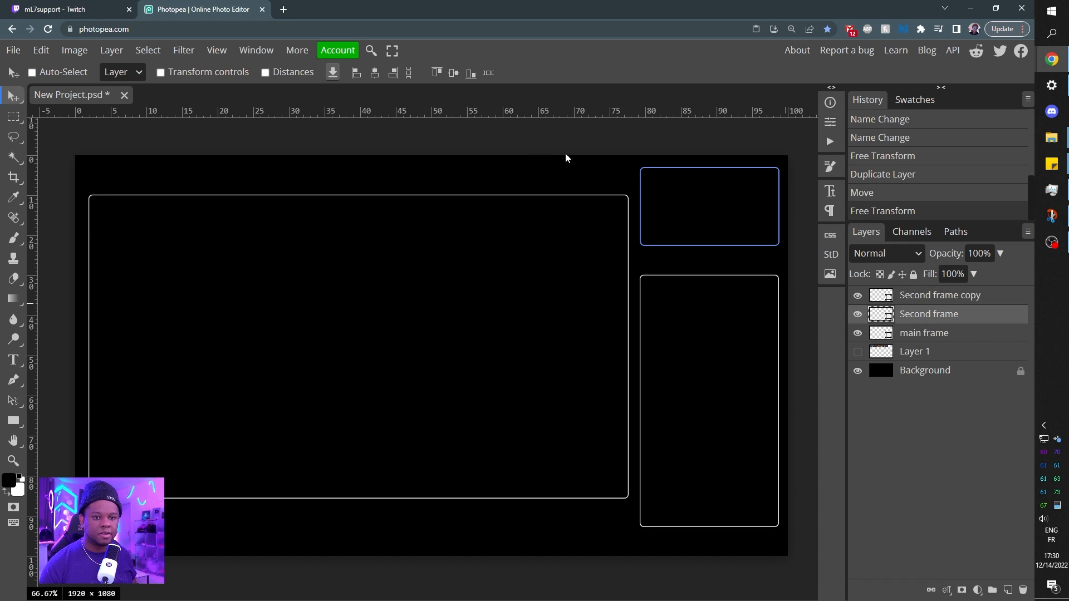
drag(698, 198, 693, 206)
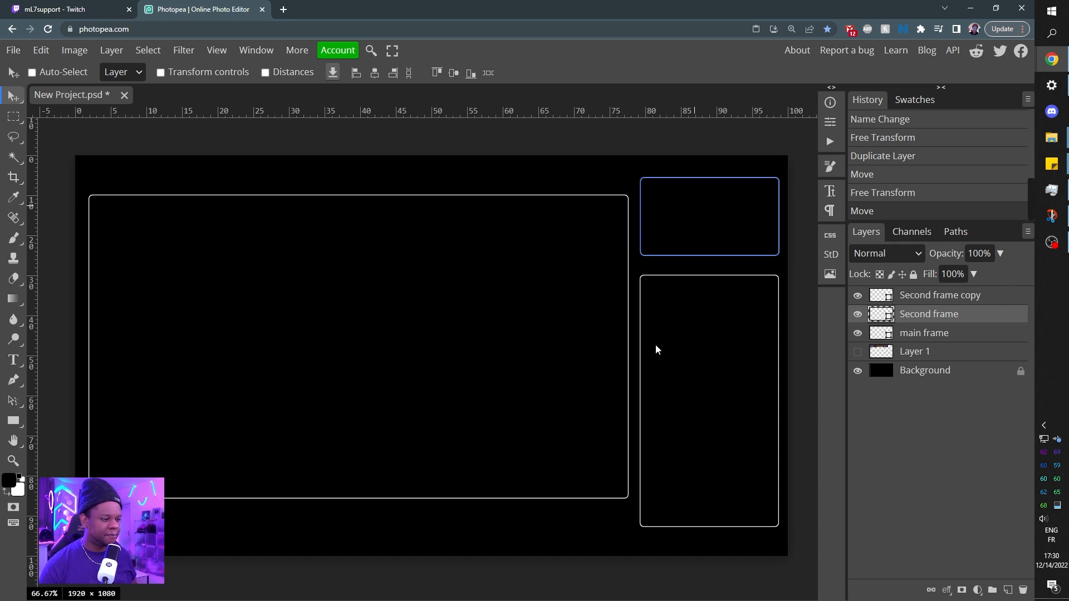
ctrl+click(488, 526)
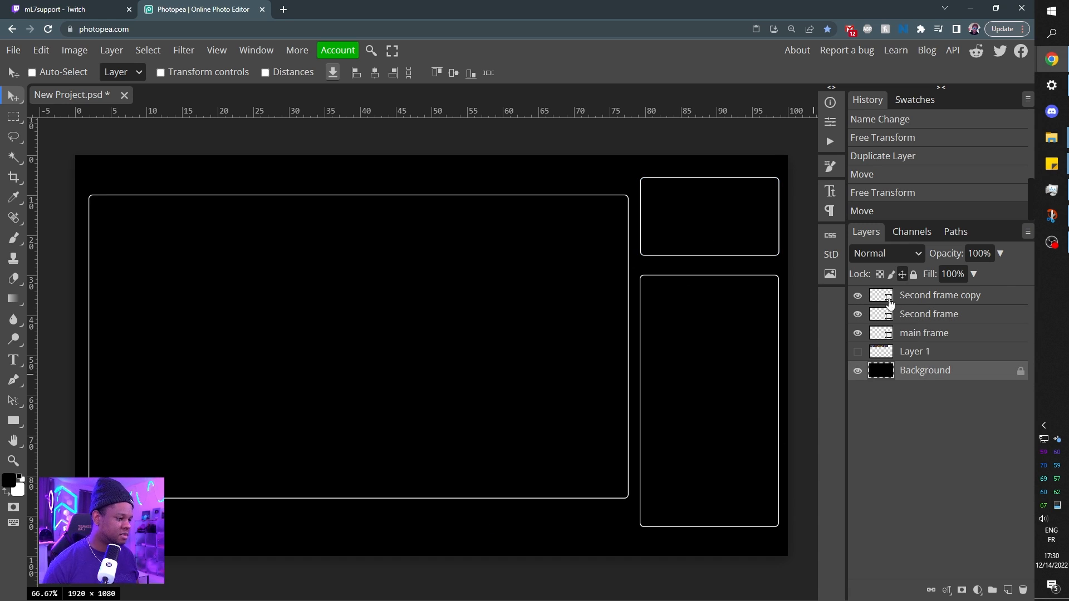
Rename the Second frame copy layer to "chatbox".
double_click(930, 295)
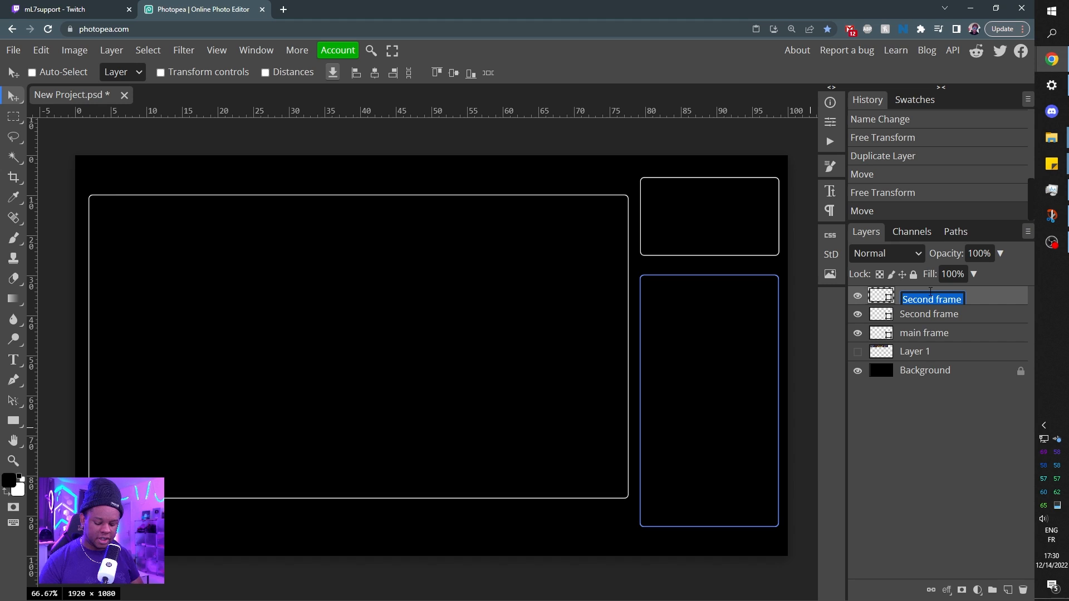
text(chatbox)
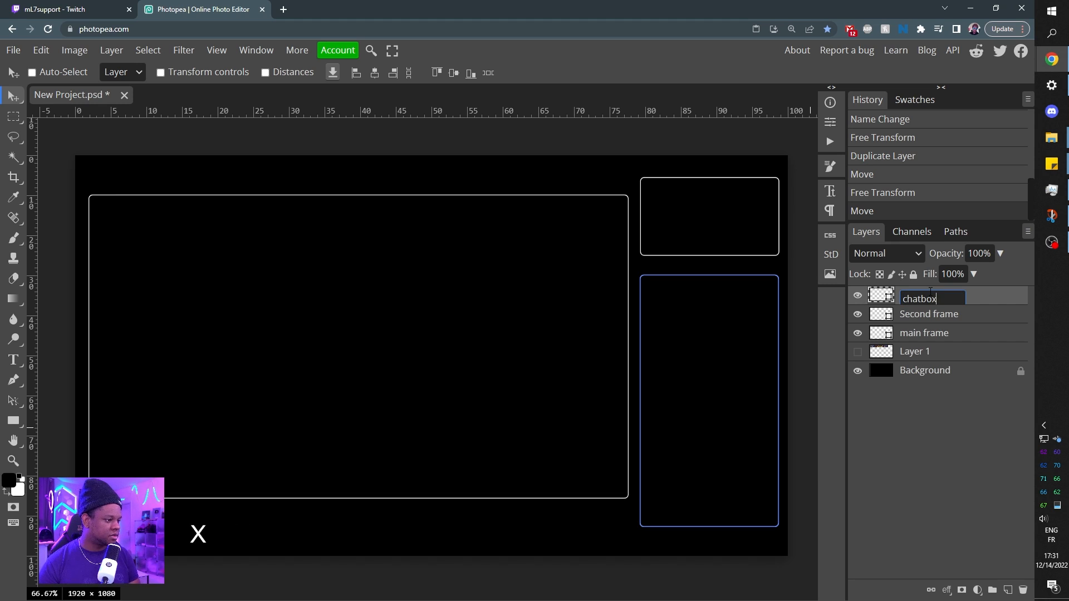
key(Return)
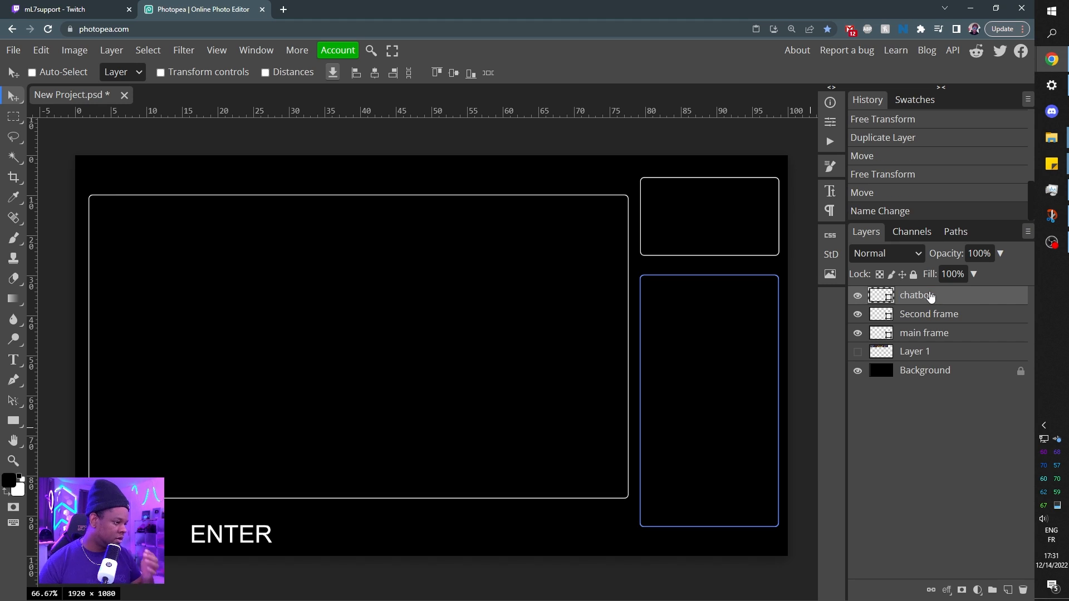
Draw a small rounded rectangle centered at about X 758, Y 524 px and widen its lower edge into a trapezoid with Perspective.
click(15, 424)
drag(281, 336, 432, 365)
key(ctrl+alt)
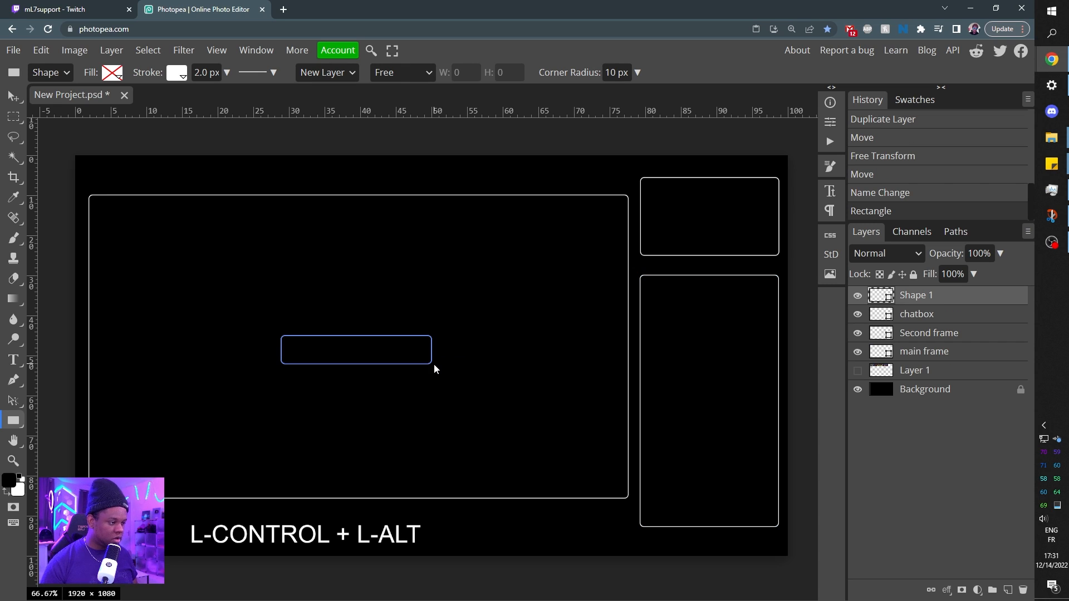
key(ctrl+alt+t)
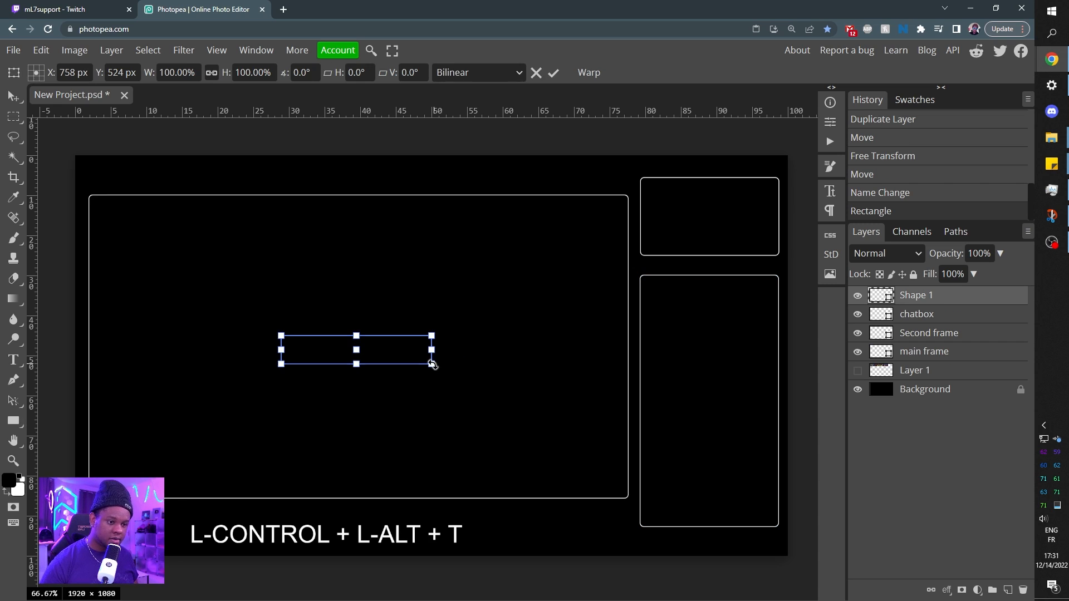
right_click(402, 358)
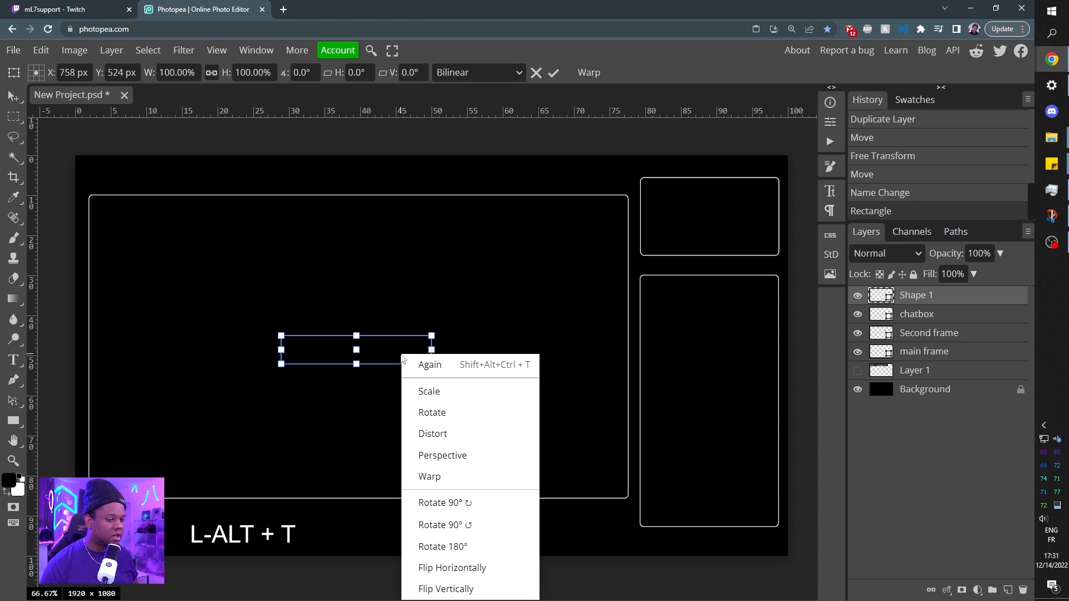
click(429, 455)
drag(432, 364, 478, 364)
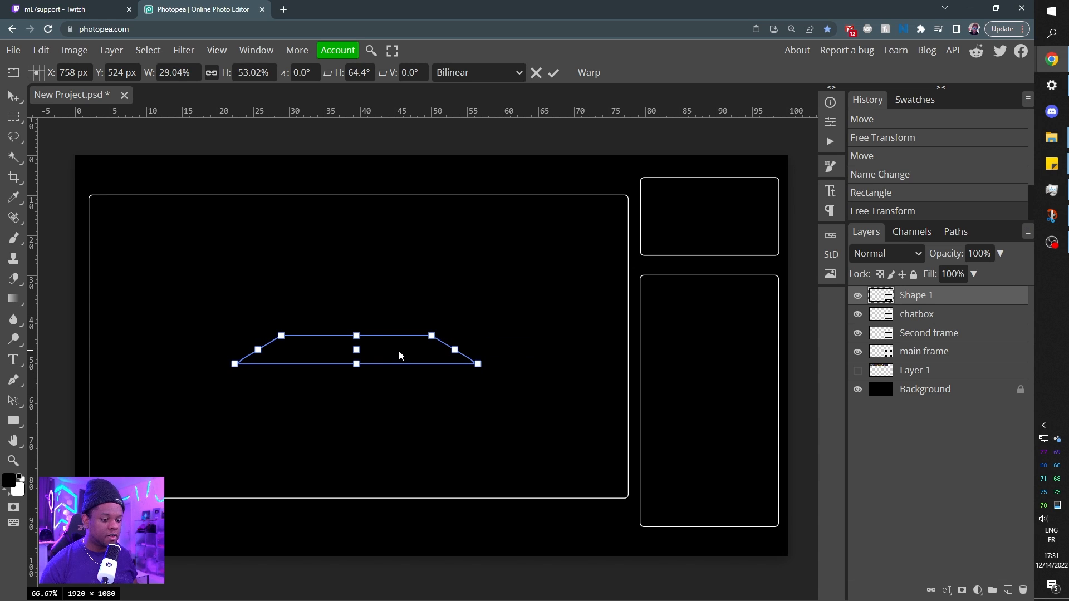
Flatten the trapezoid from its upper edge to about 15.79% of its height without changing its width.
right_click(400, 352)
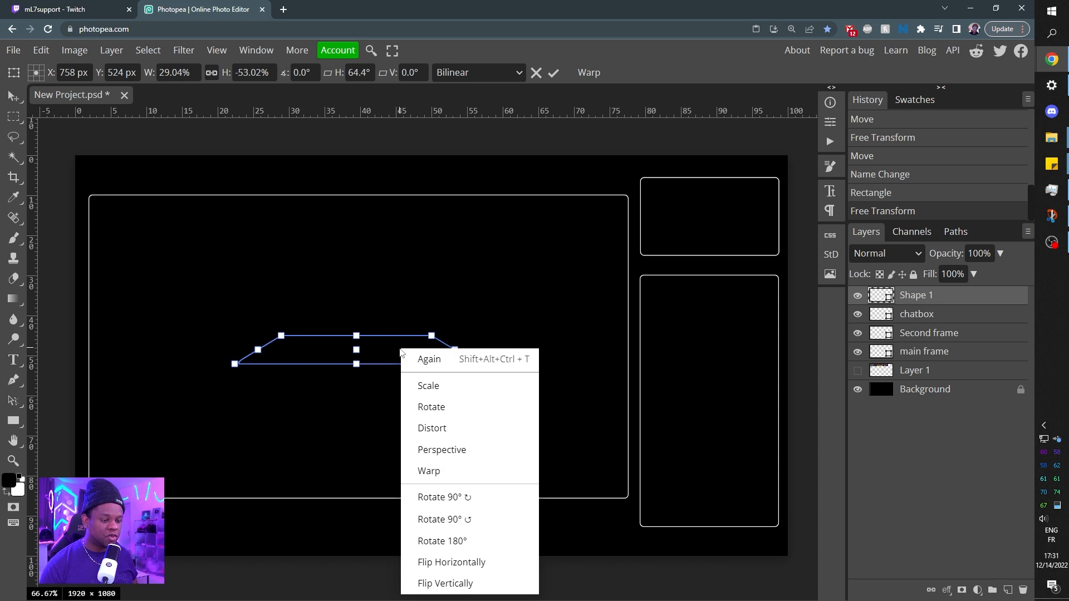
click(439, 393)
drag(356, 335, 365, 363)
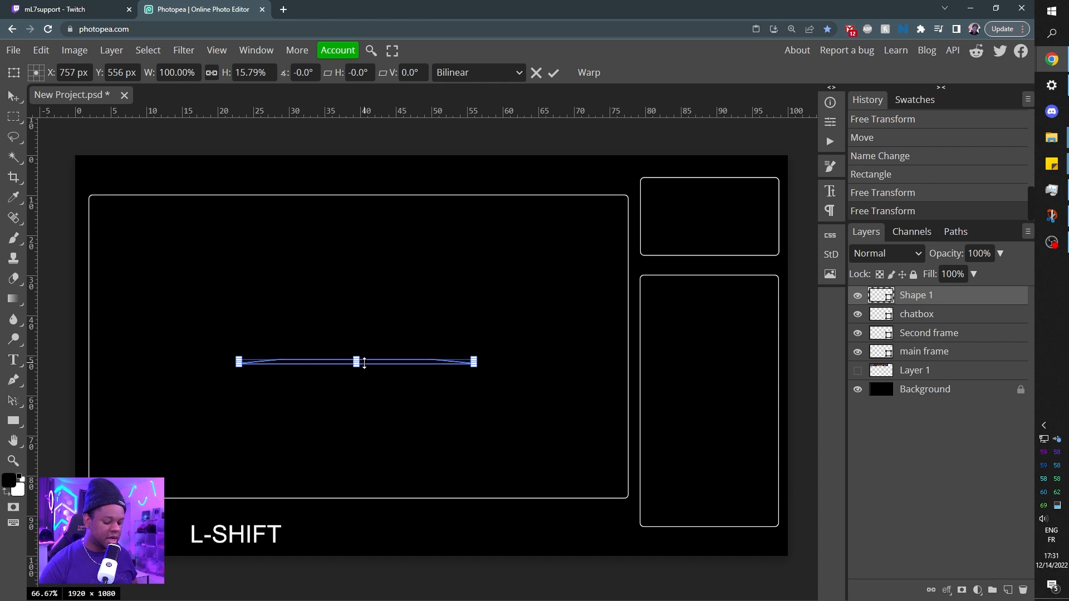
key(Return)
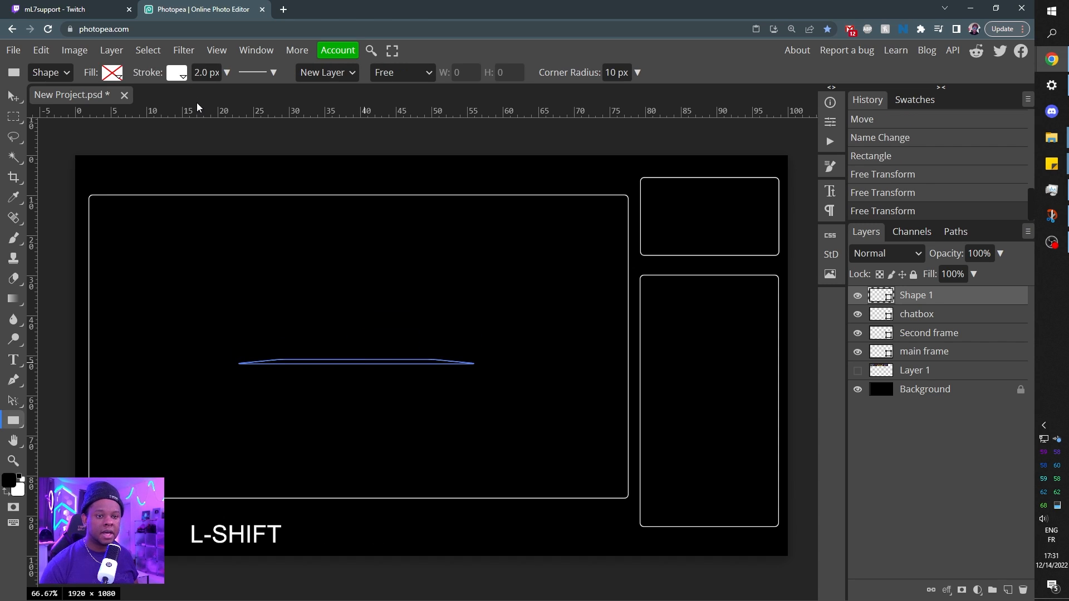
Give the flattened trapezoid a solid white fill and remove its stroke.
click(112, 75)
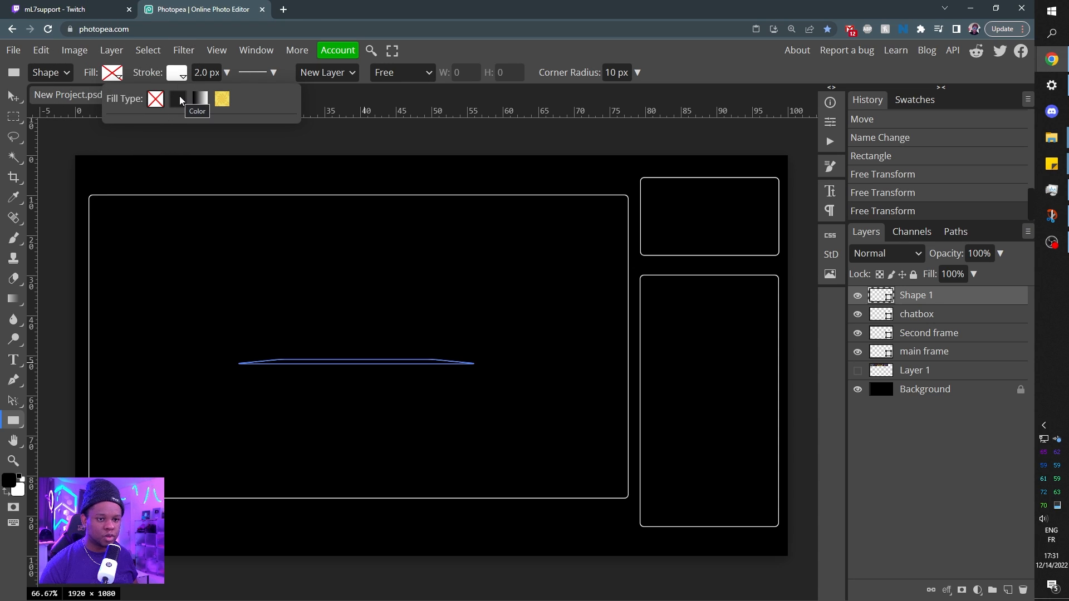
click(178, 100)
click(117, 149)
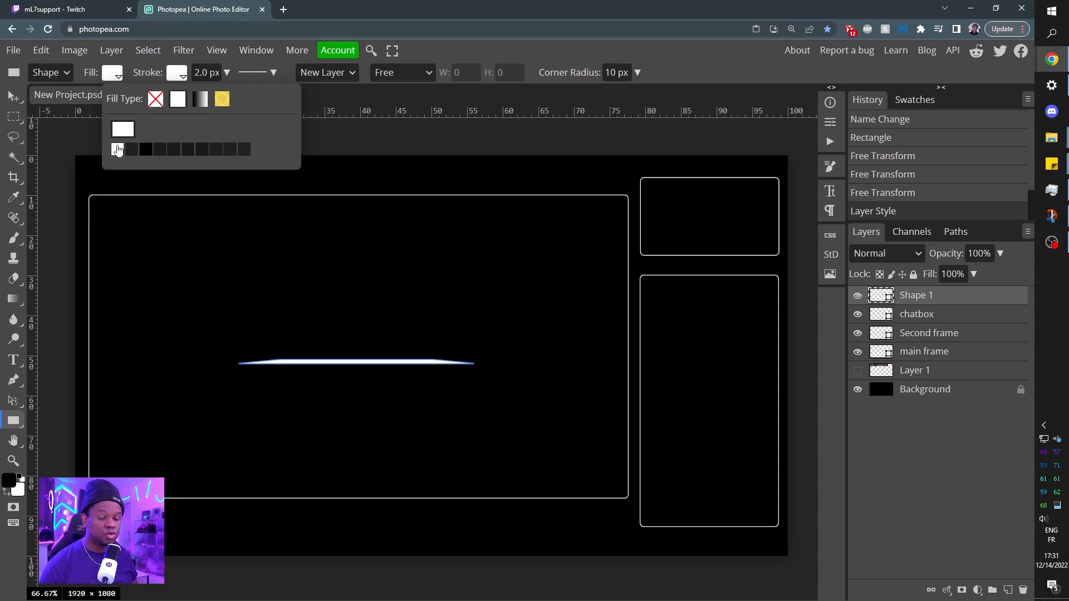
click(177, 74)
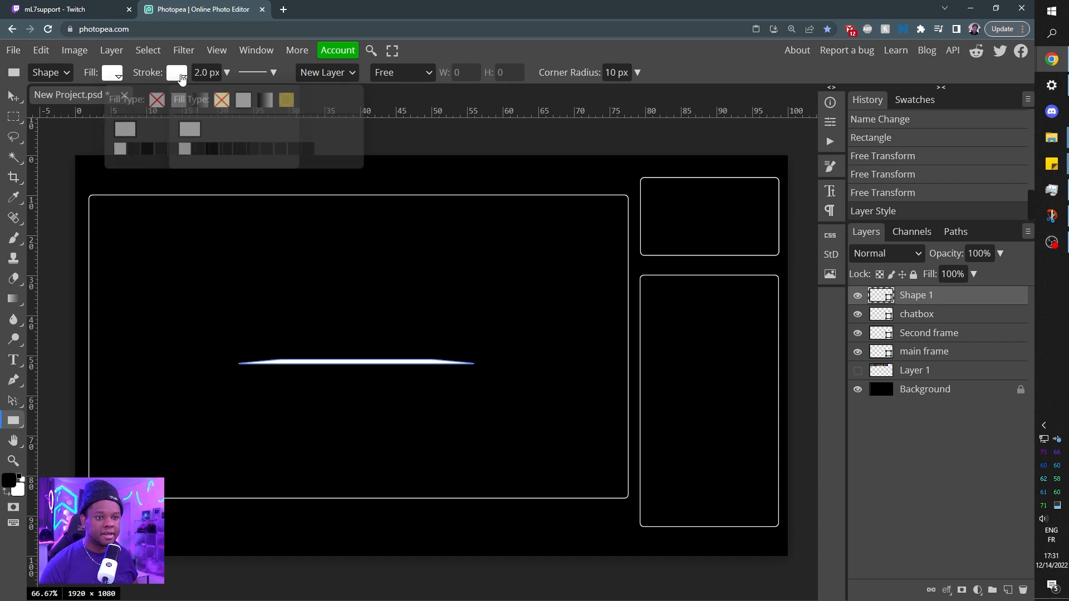
click(221, 99)
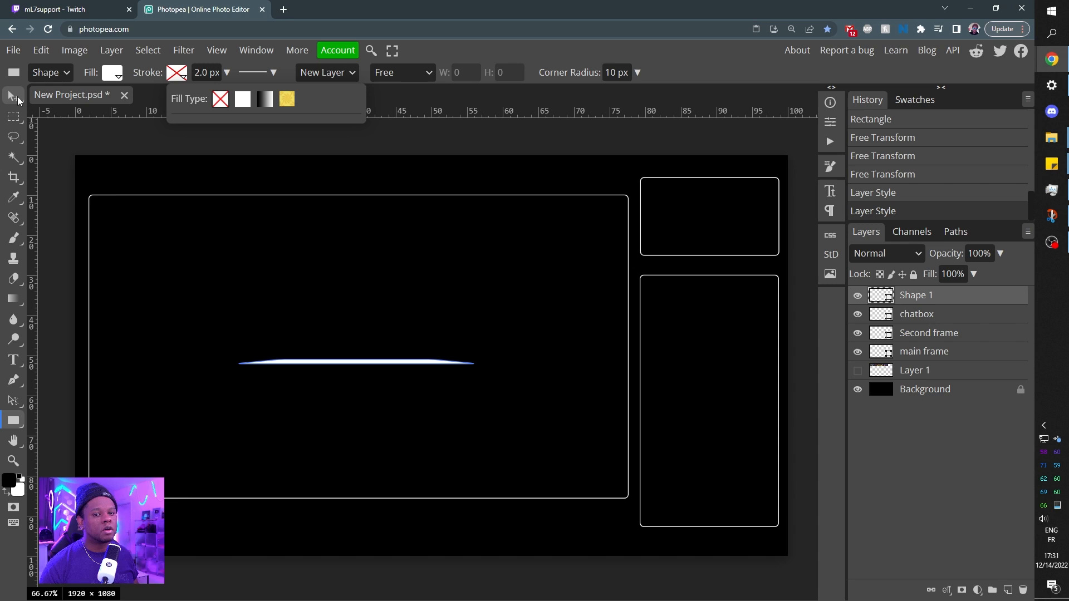
Move the white trapezoid onto the main frame's bottom edge and center it horizontally within that frame, clearing the selection.
click(18, 101)
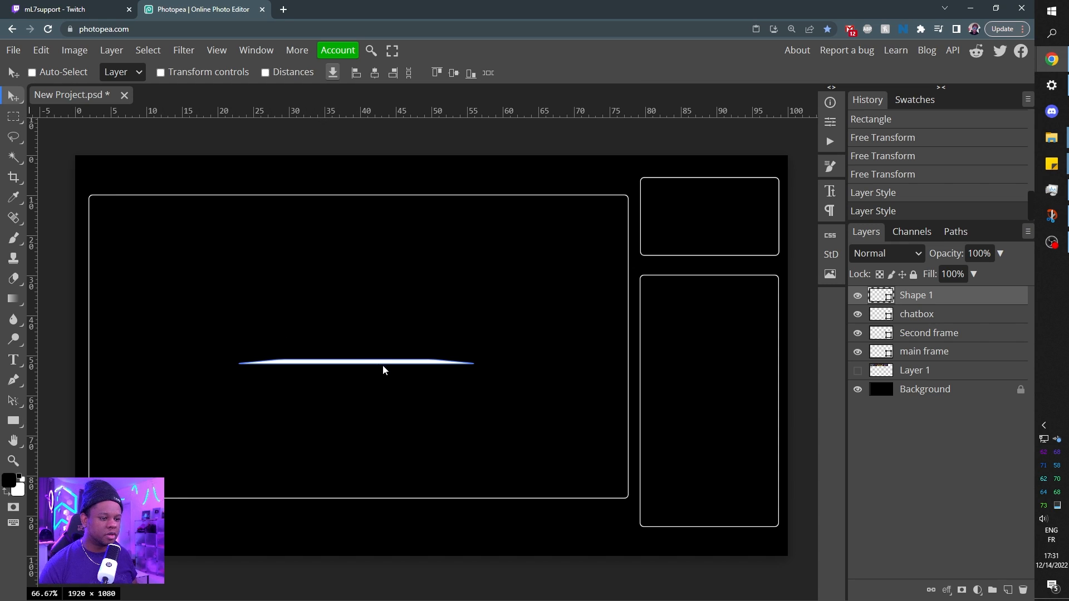
drag(389, 365, 383, 494)
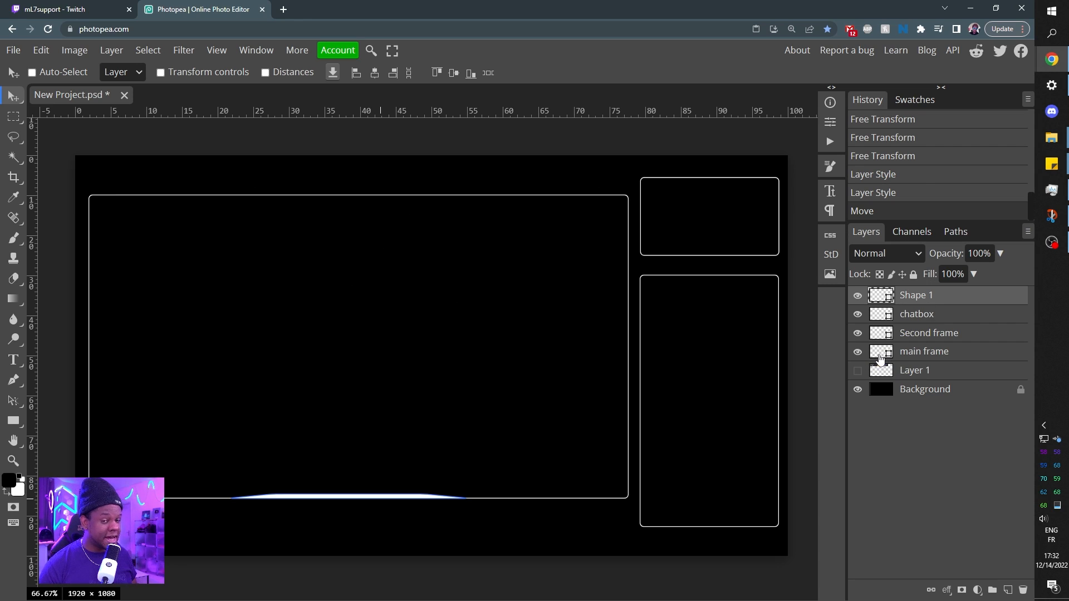
key(ctrl)
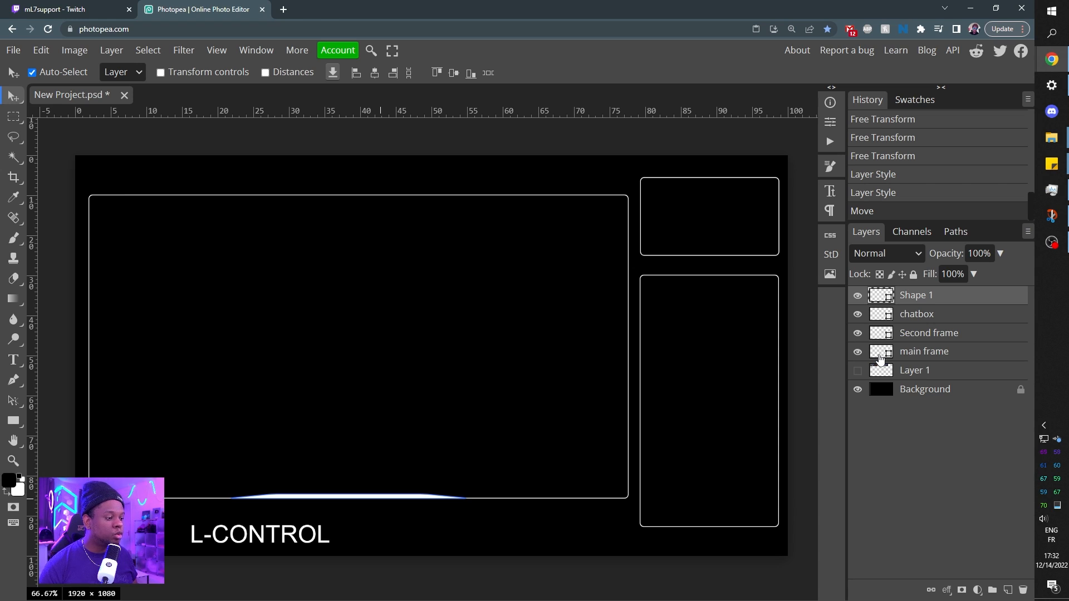
ctrl+click(880, 359)
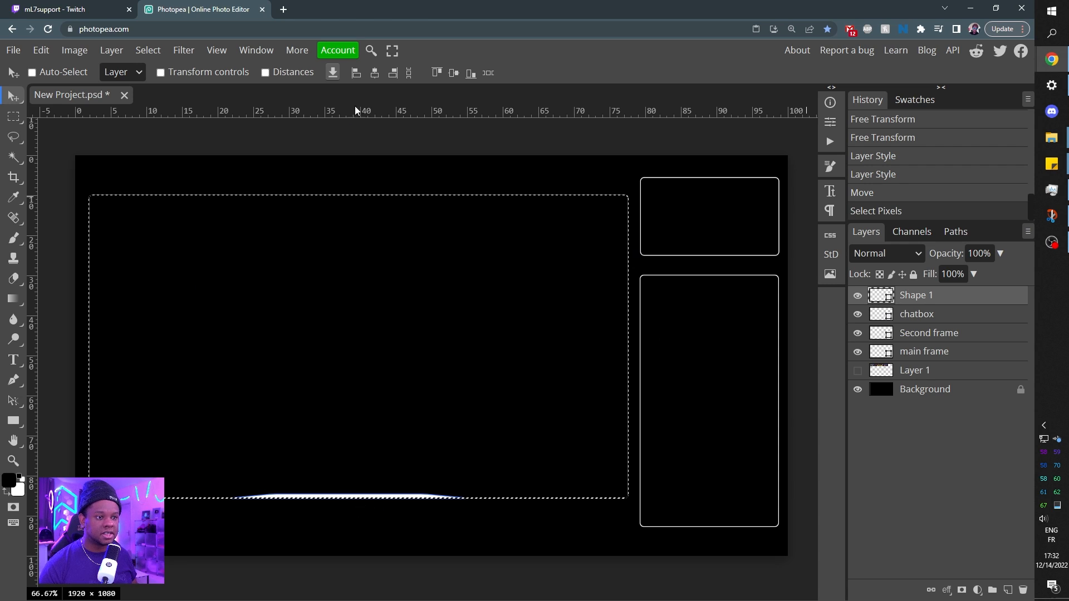
click(375, 75)
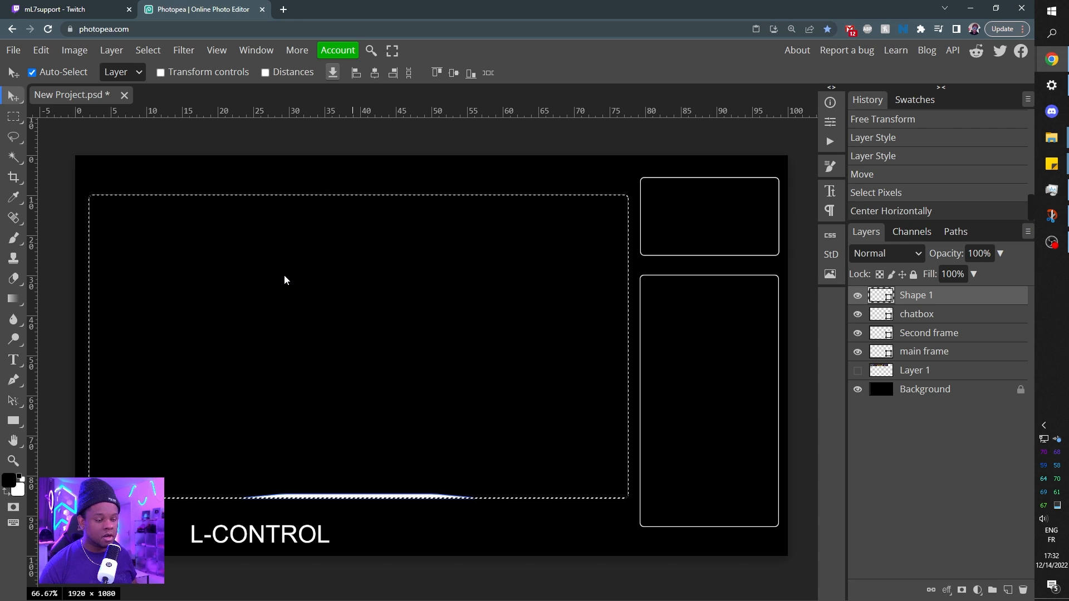
key(ctrl+d)
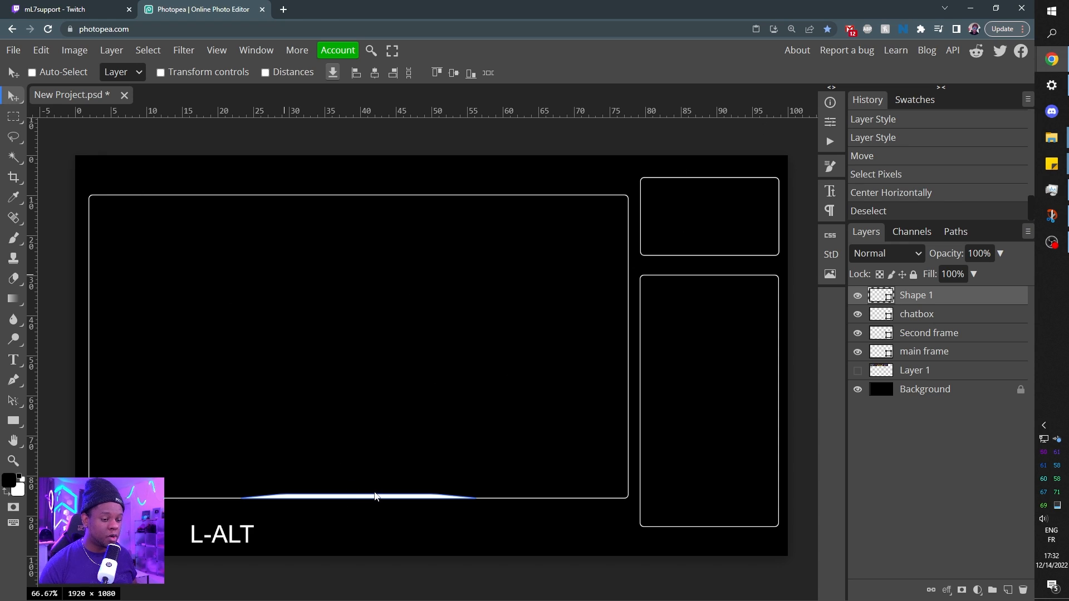
Duplicate the white trapezoid into the main frame's upper area and flip the copy vertically.
drag(375, 496, 394, 224)
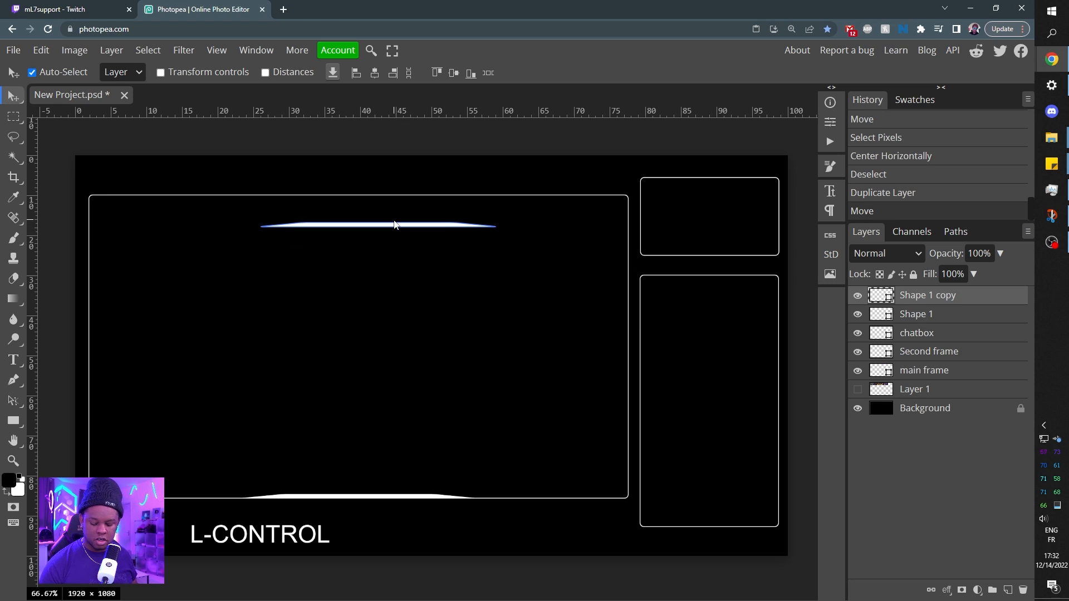
key(ctrl+alt+t)
right_click(406, 226)
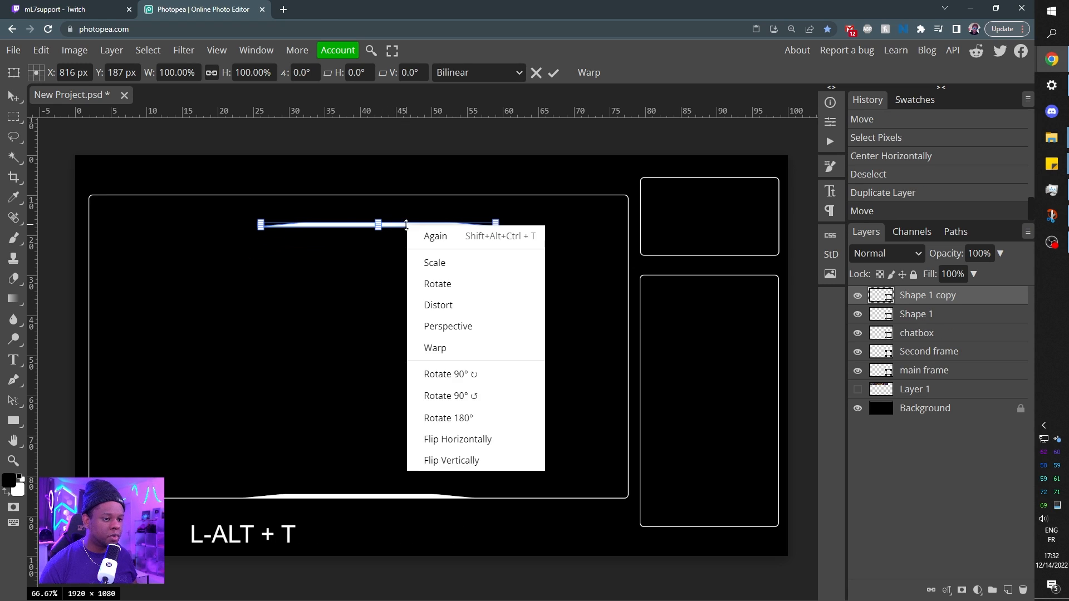
click(441, 467)
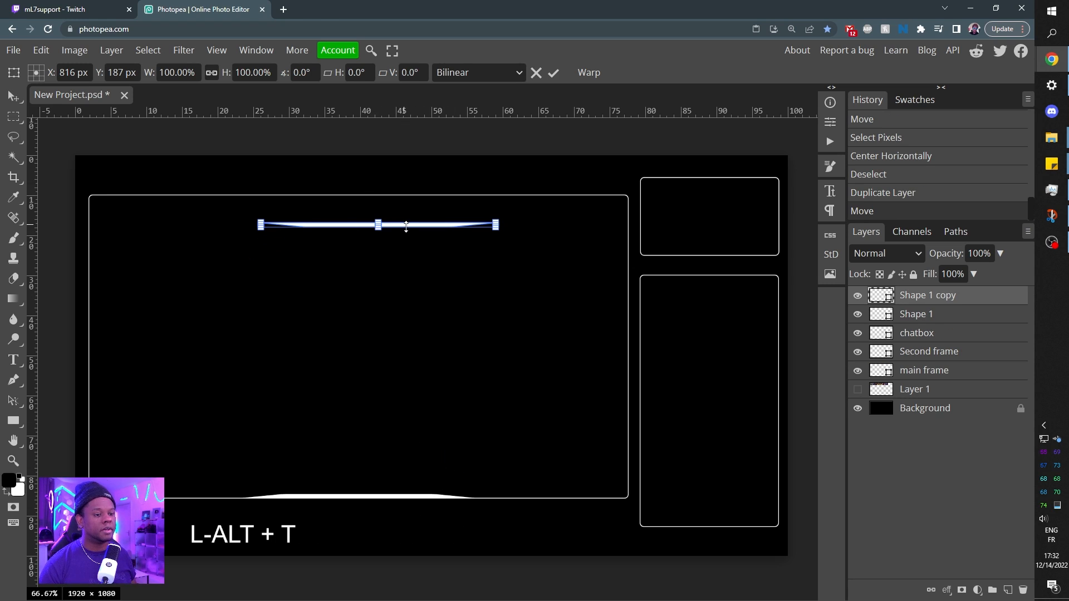
Move the flipped trapezoid copy onto the main frame's top edge and apply the transform.
key(ctrl+KP_Add)
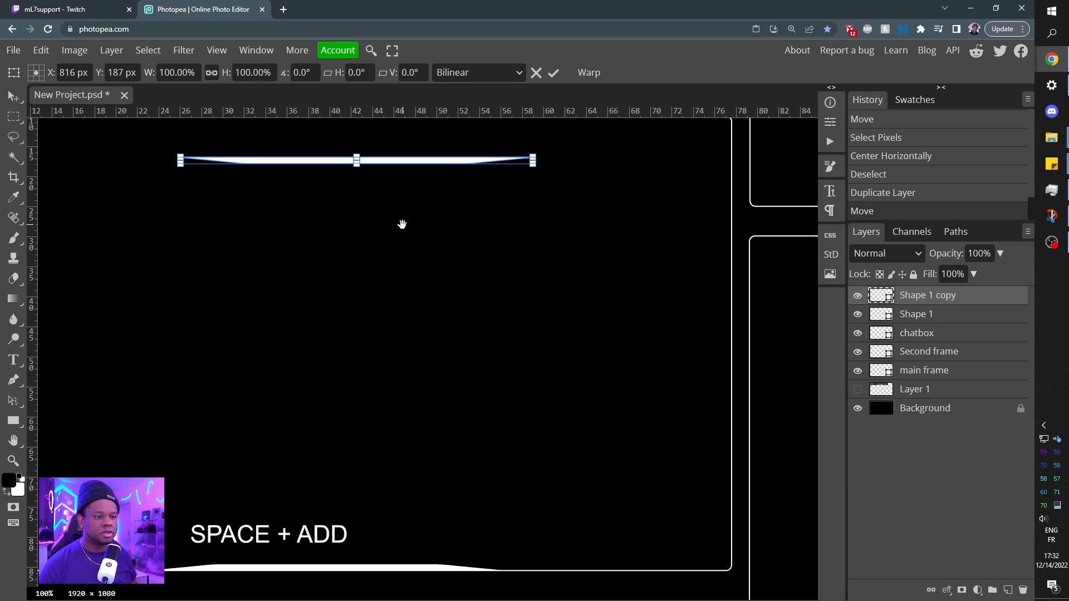
drag(401, 225, 454, 291)
key(ctrl+KP_Add)
drag(456, 209, 485, 389)
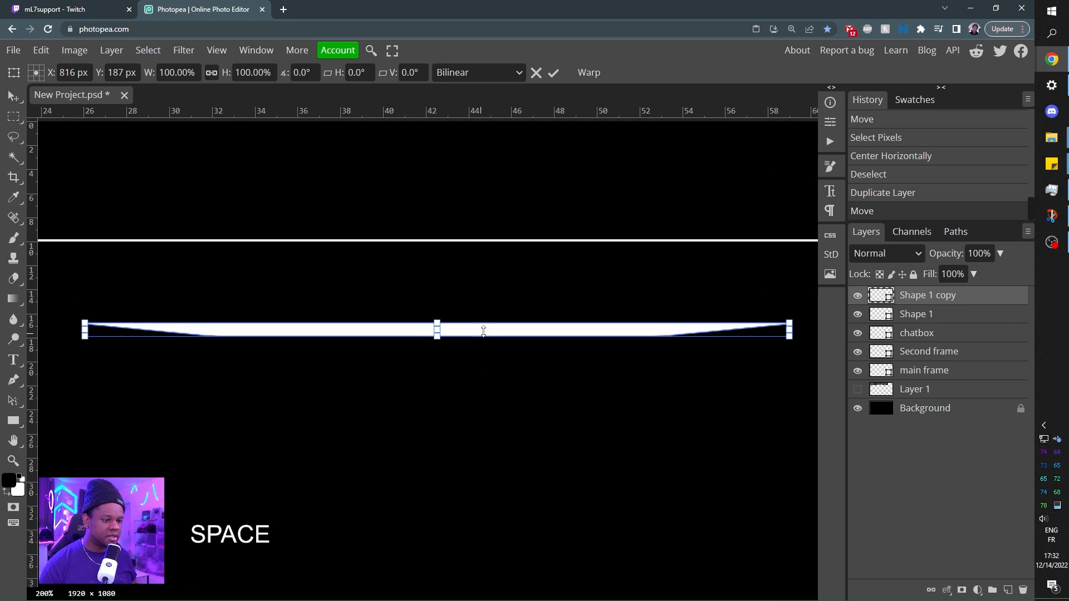
drag(483, 331, 497, 253)
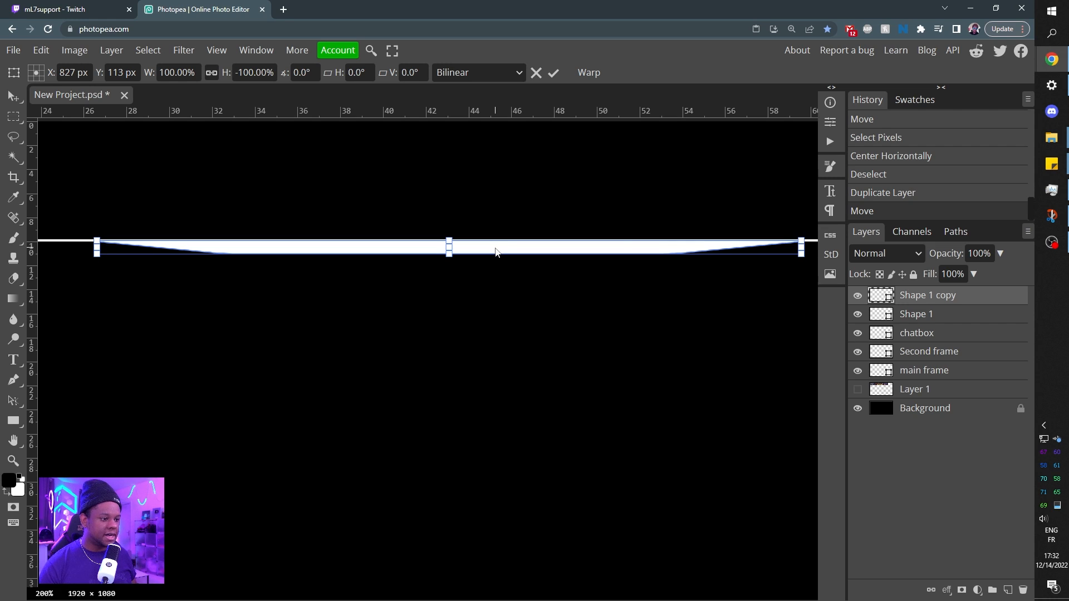
key(Return)
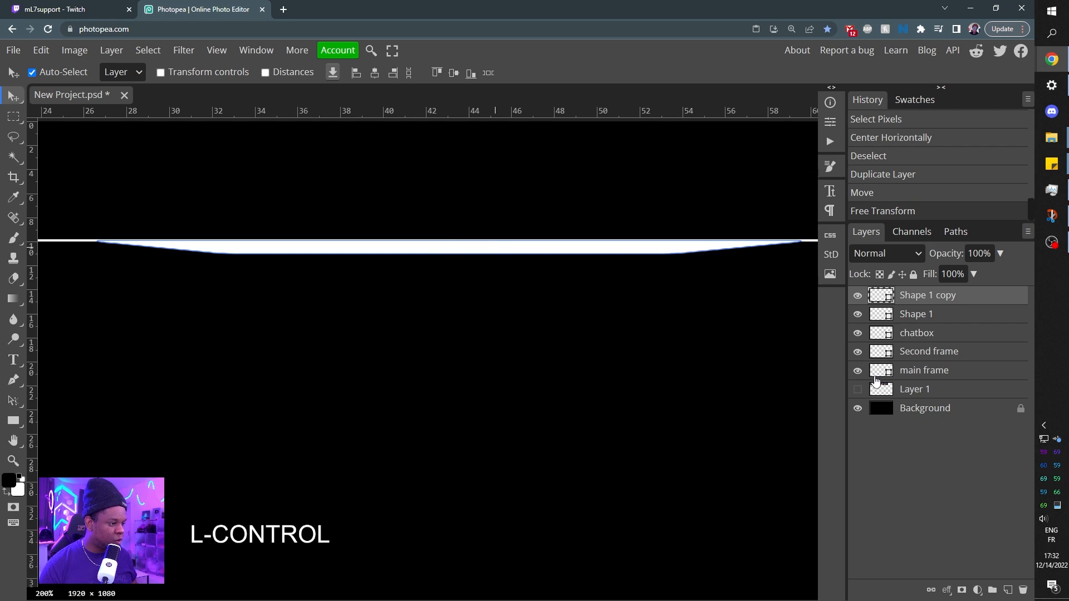
Center the flipped trapezoid horizontally within the main frame and clear the selection.
ctrl+click(881, 377)
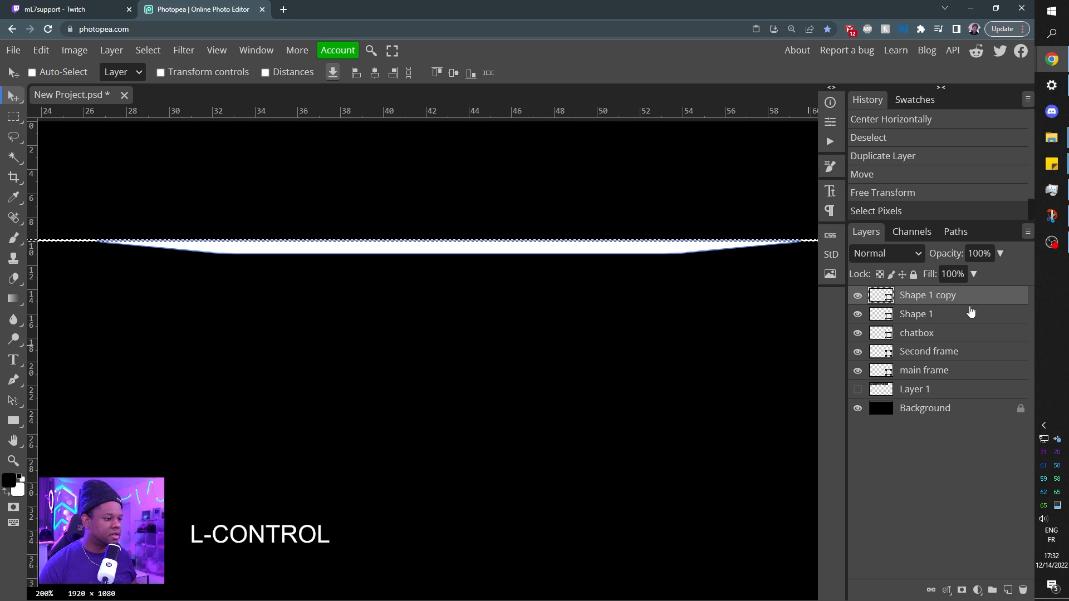
click(375, 76)
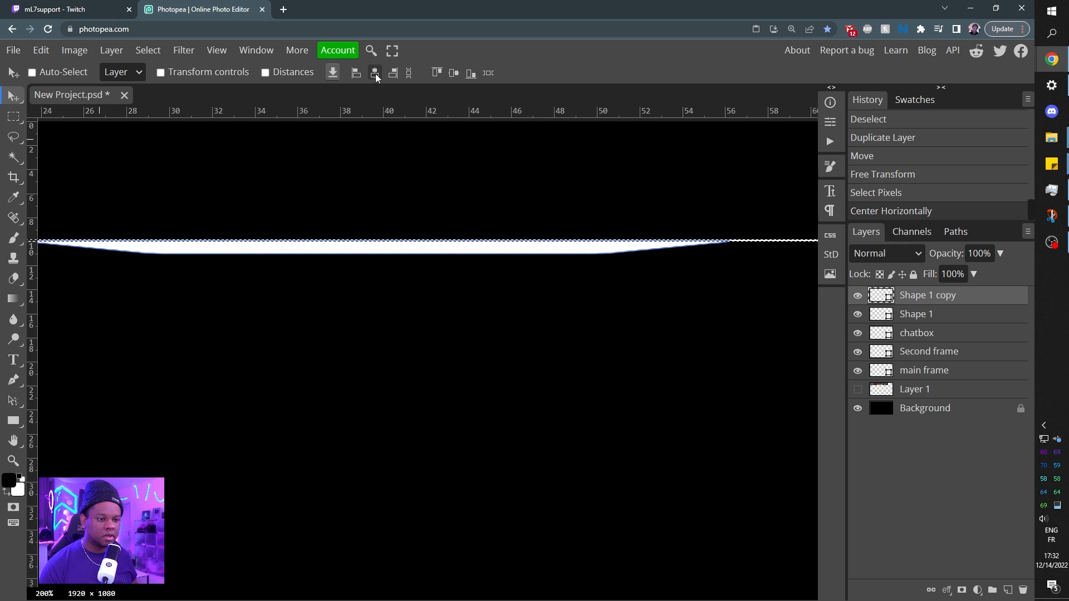
key(ctrl+d)
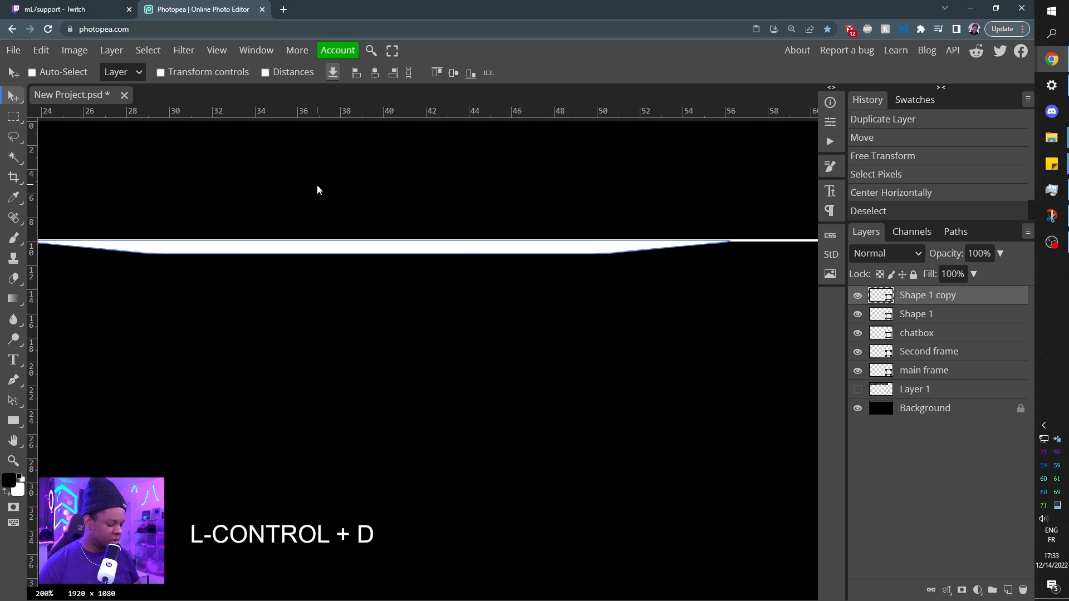
Duplicate the main frame's top trapezoid, scale the copy down and fit it against the second frame's top edge.
key(ctrl+minus)
key(ctrl+minus)
key(ctrl+minus)
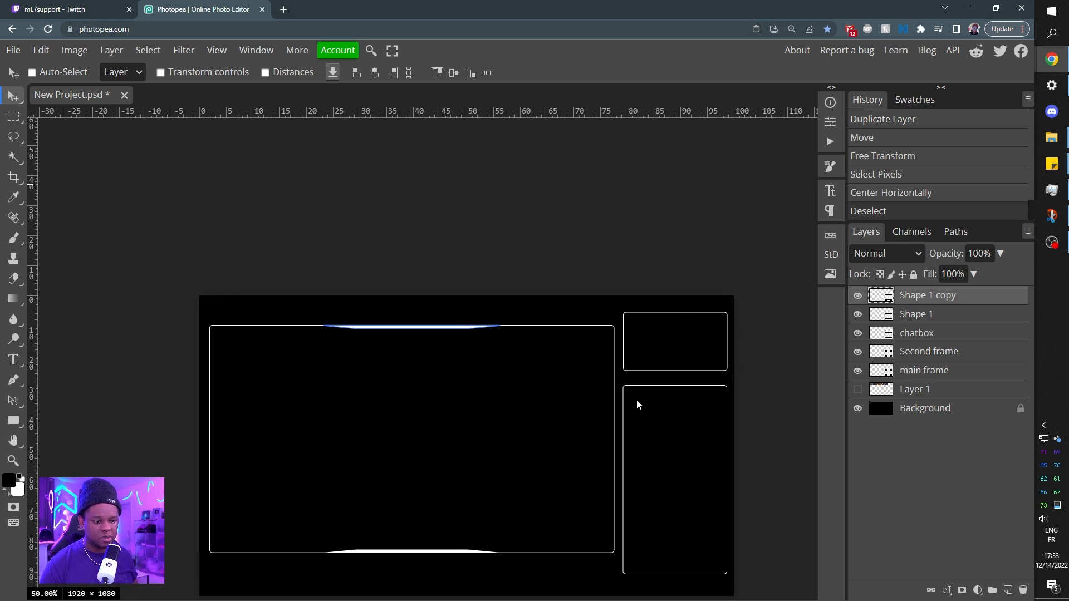
drag(544, 343, 641, 331)
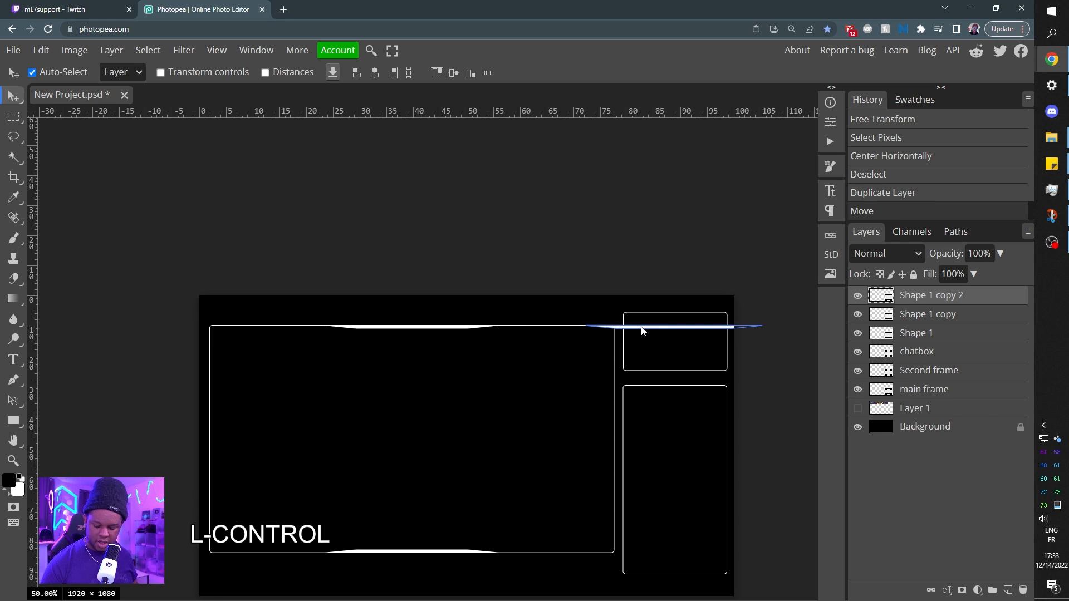
key(ctrl+alt+t)
key(ctrl+KP_Add)
key(ctrl+KP_Add)
key(ctrl+KP_Add)
key(ctrl+KP_Add)
key(ctrl+KP_Add)
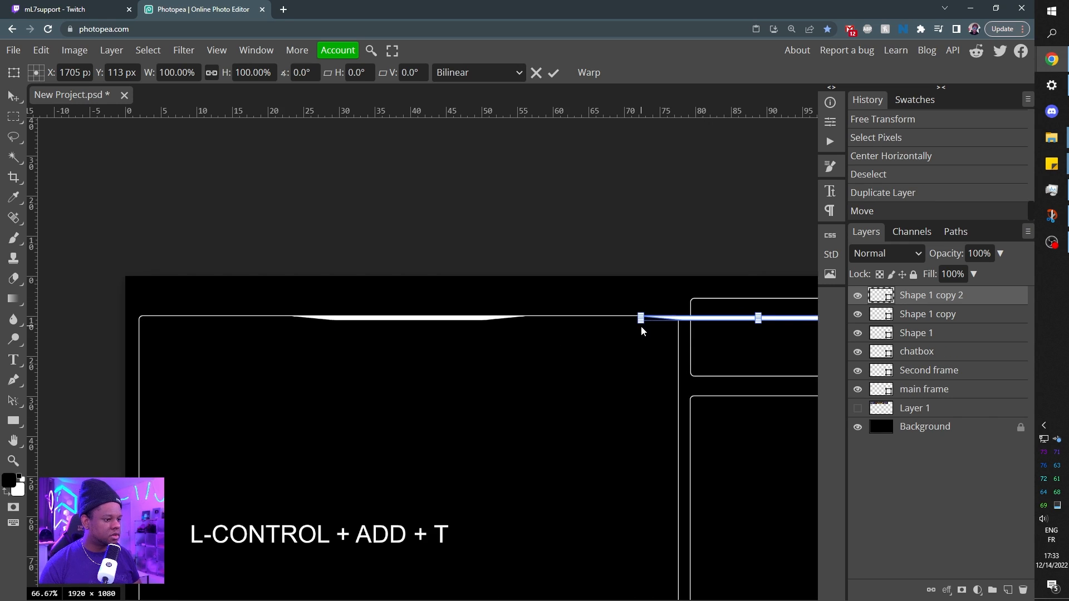
key(Return)
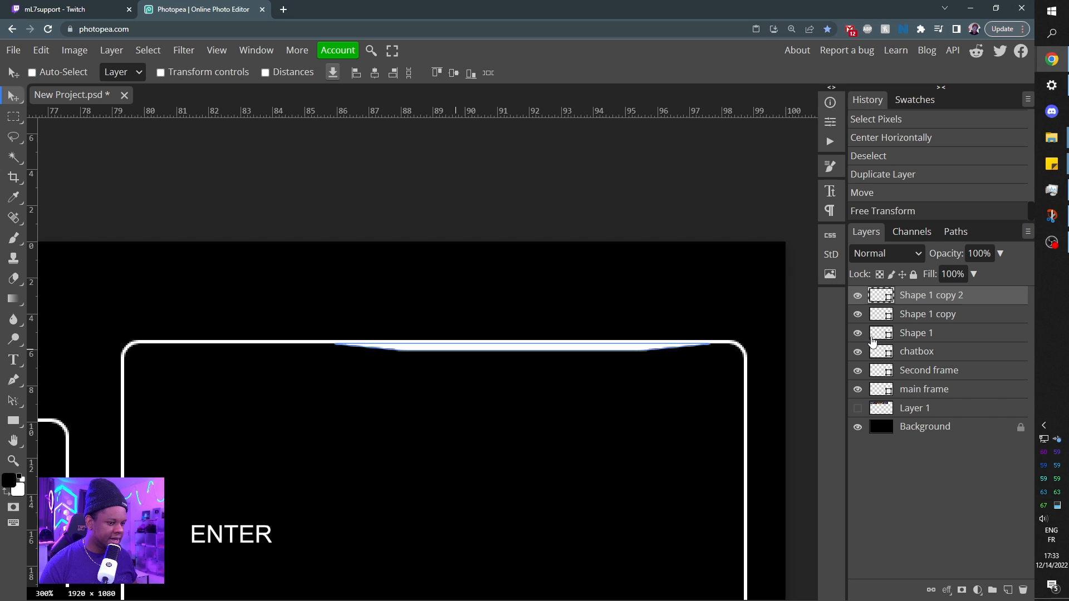
Center the small trapezoid horizontally within the second frame, clearing the selection.
key(ctrl)
ctrl+click(880, 376)
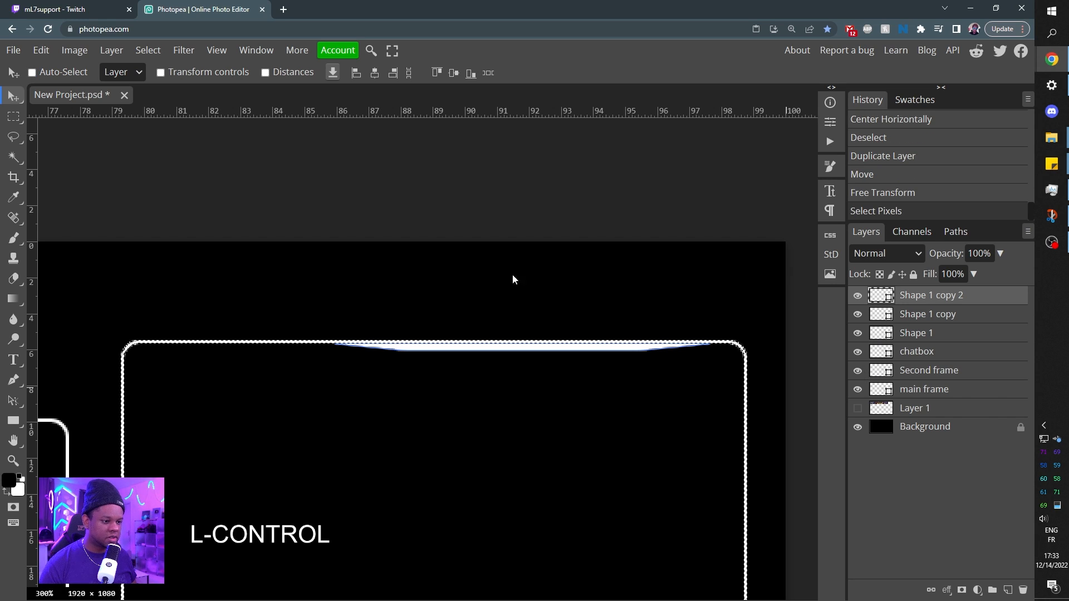
click(375, 75)
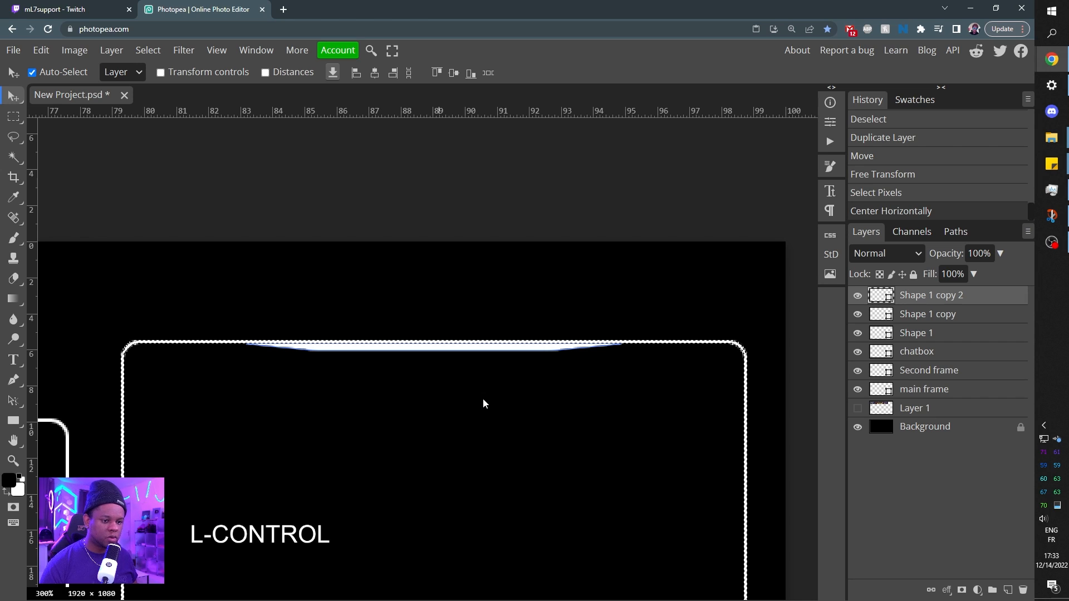
key(ctrl+d)
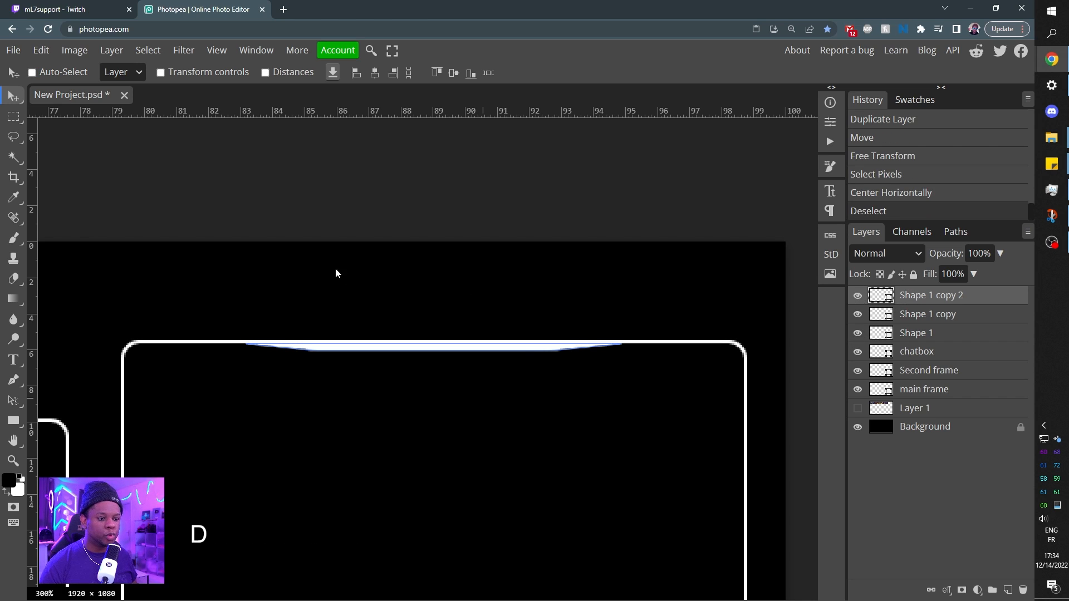
key(Up)
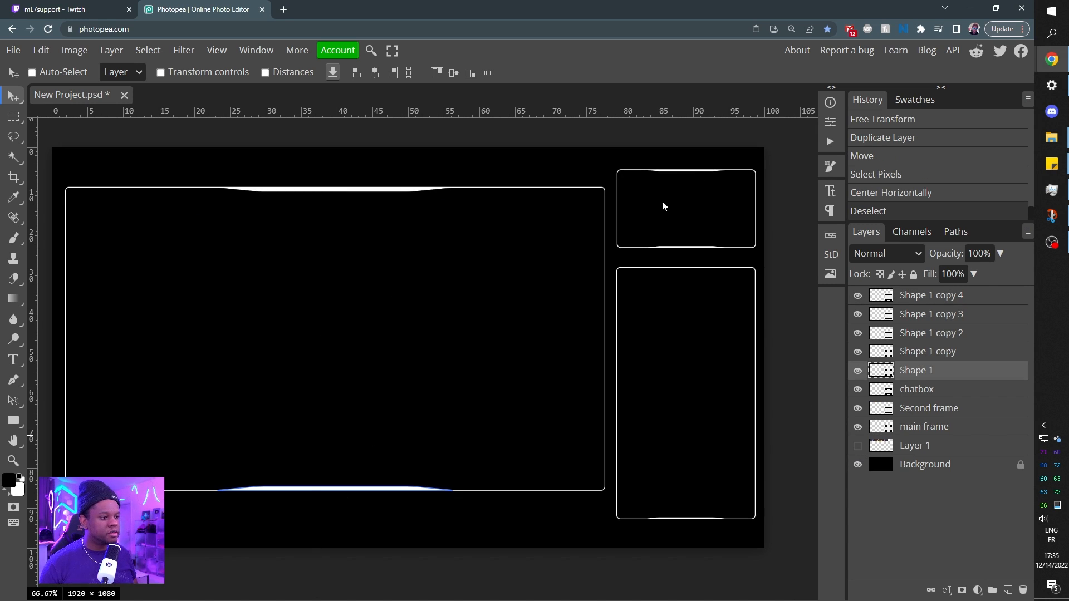
Show the game HUD reference layer to compare it with the frame design, and hide it again.
click(859, 447)
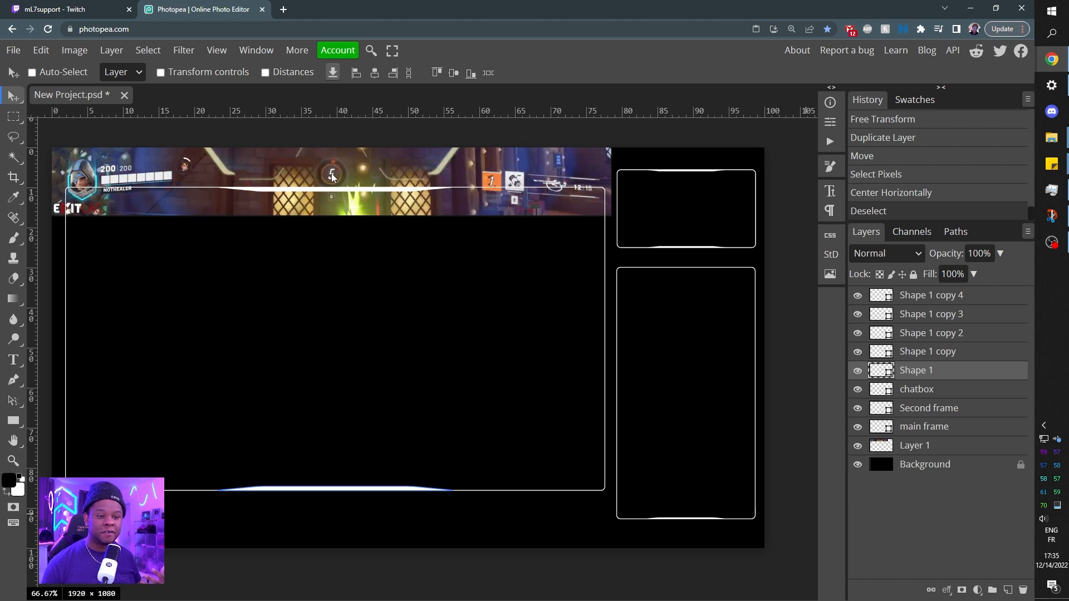
click(858, 445)
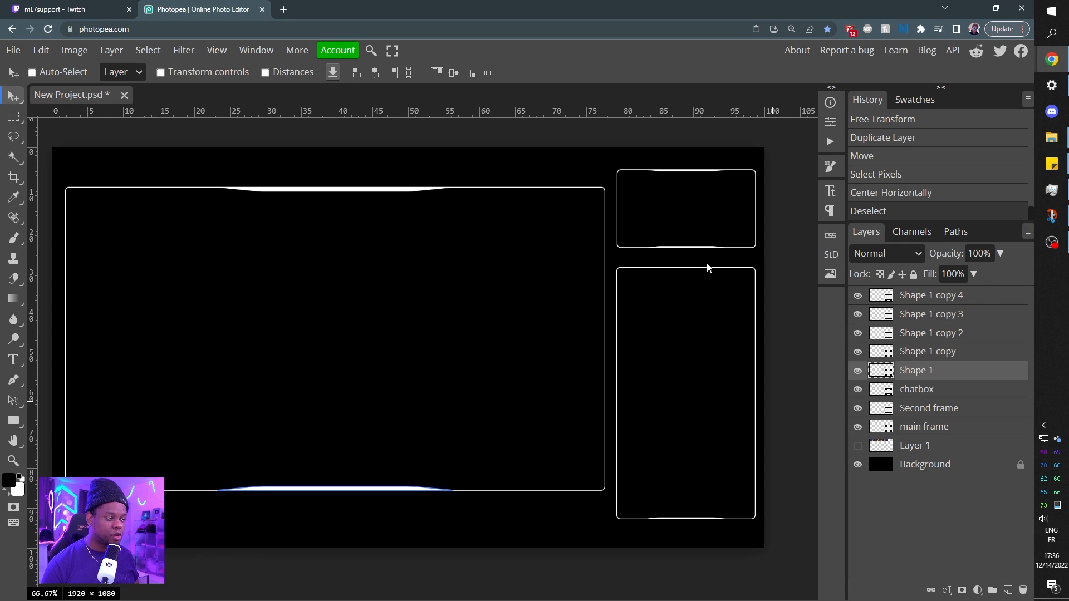
Group the five trapezoid shape layers into a folder named "thickening*".
shift+click(943, 301)
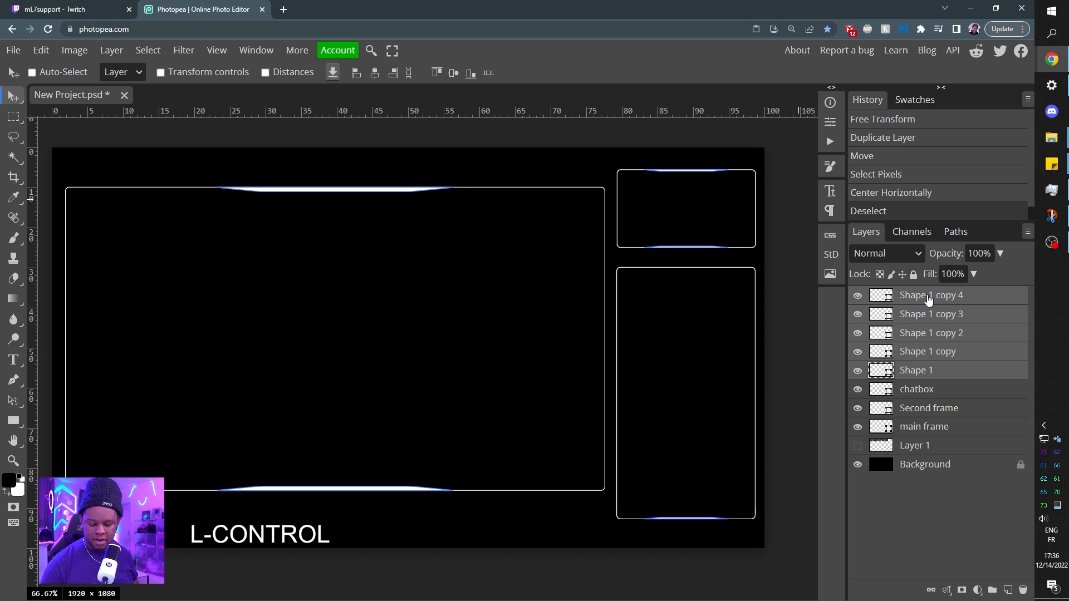
key(ctrl+g)
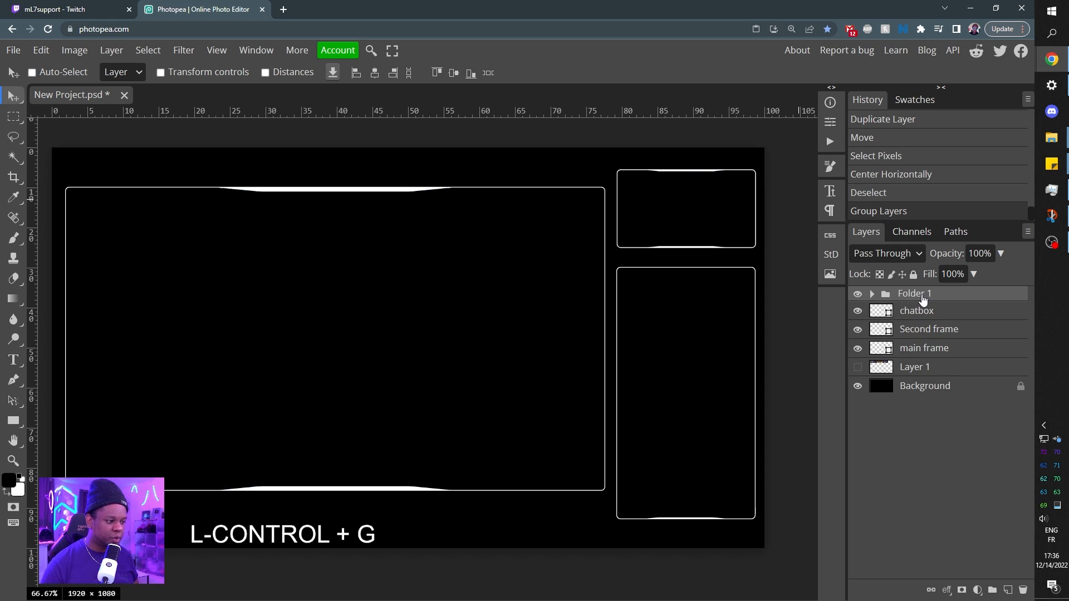
double_click(920, 296)
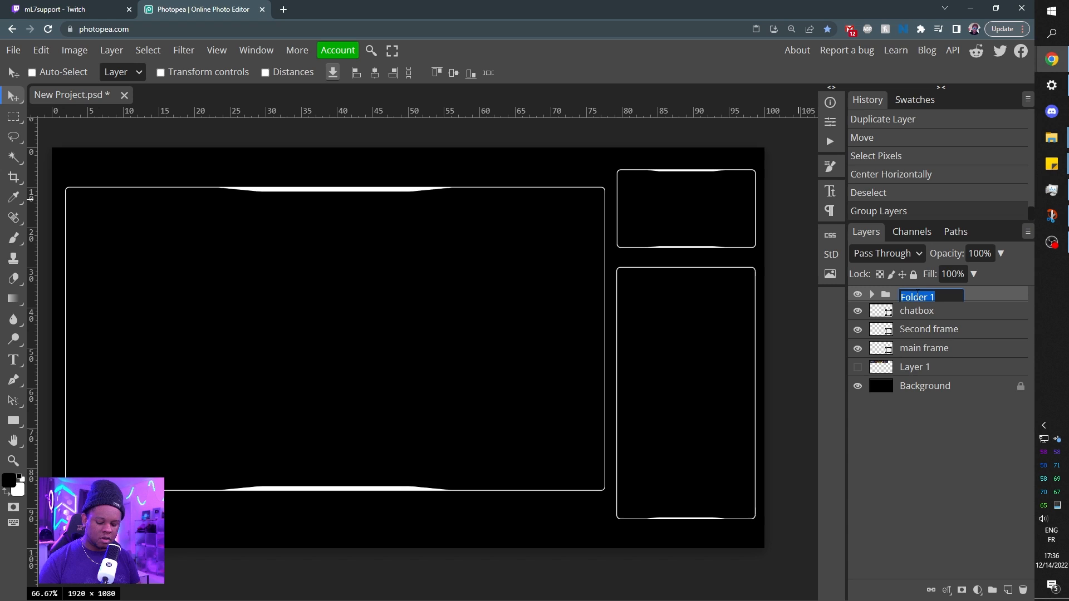
text(thi)
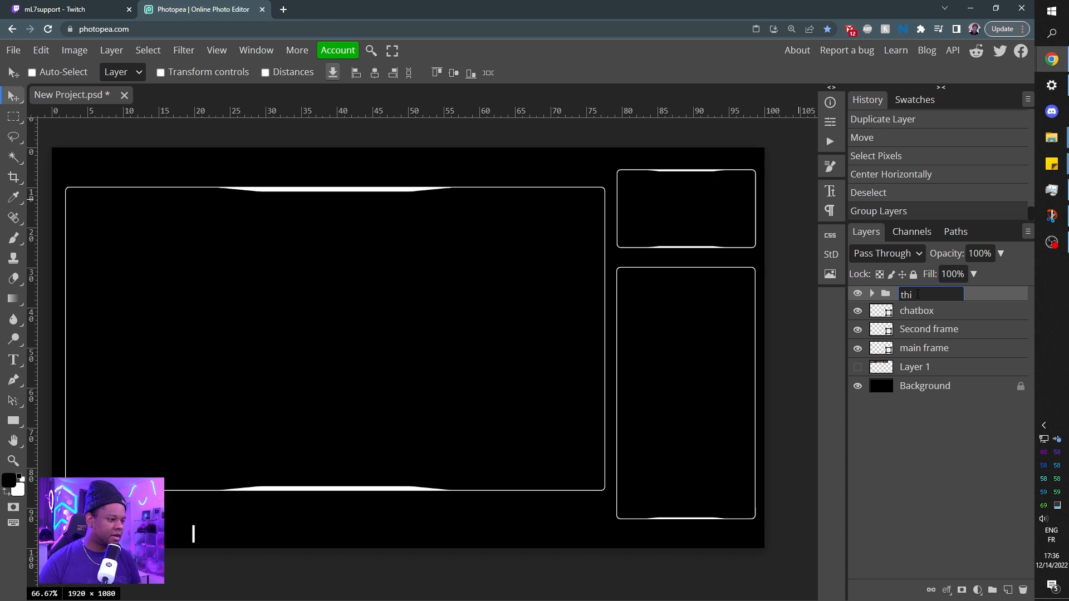
text(ckening*)
key(Return)
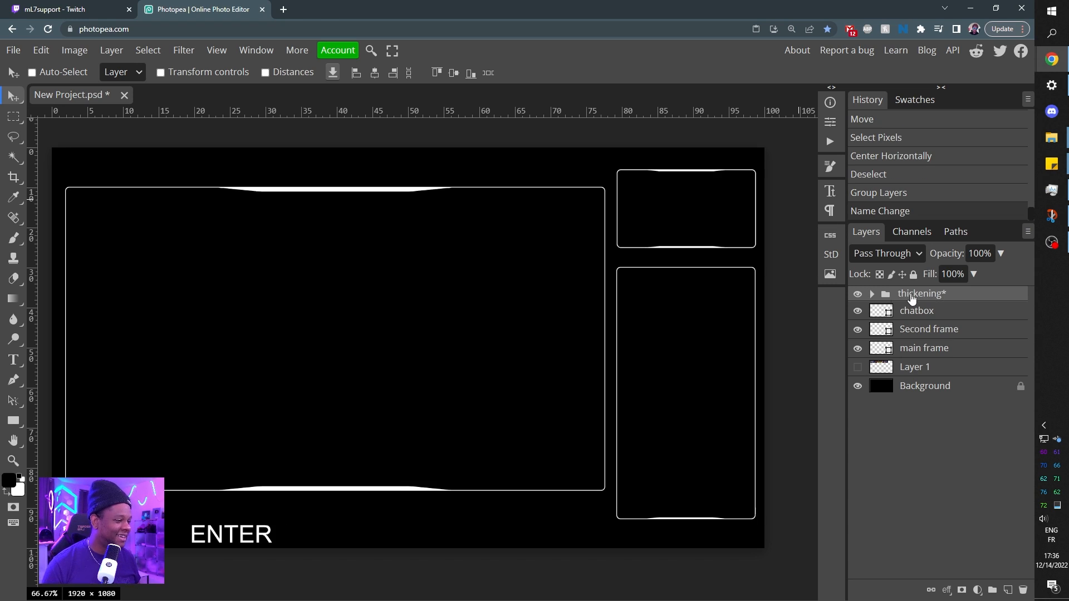
Draw an unfilled circle with a 2 px white stroke across the middle of the chatbox's top edge, above the chatbox layer.
click(891, 310)
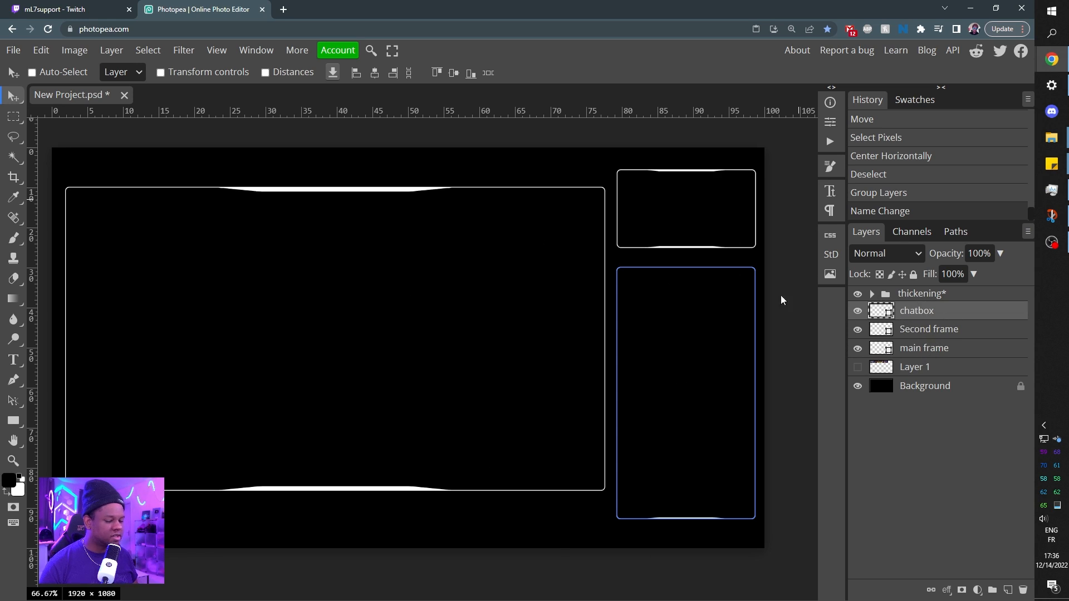
click(14, 426)
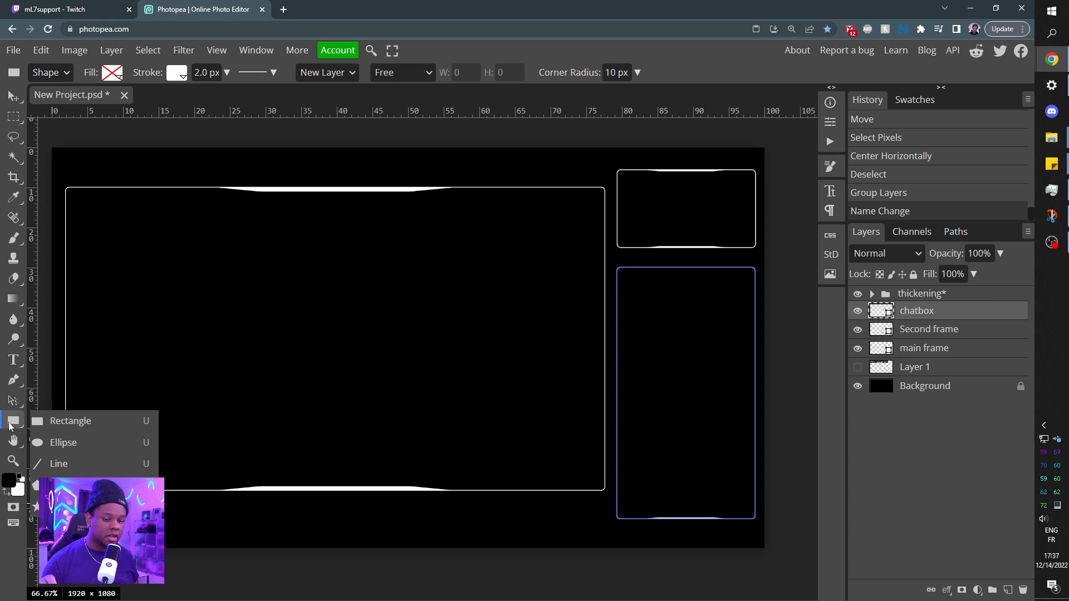
click(96, 445)
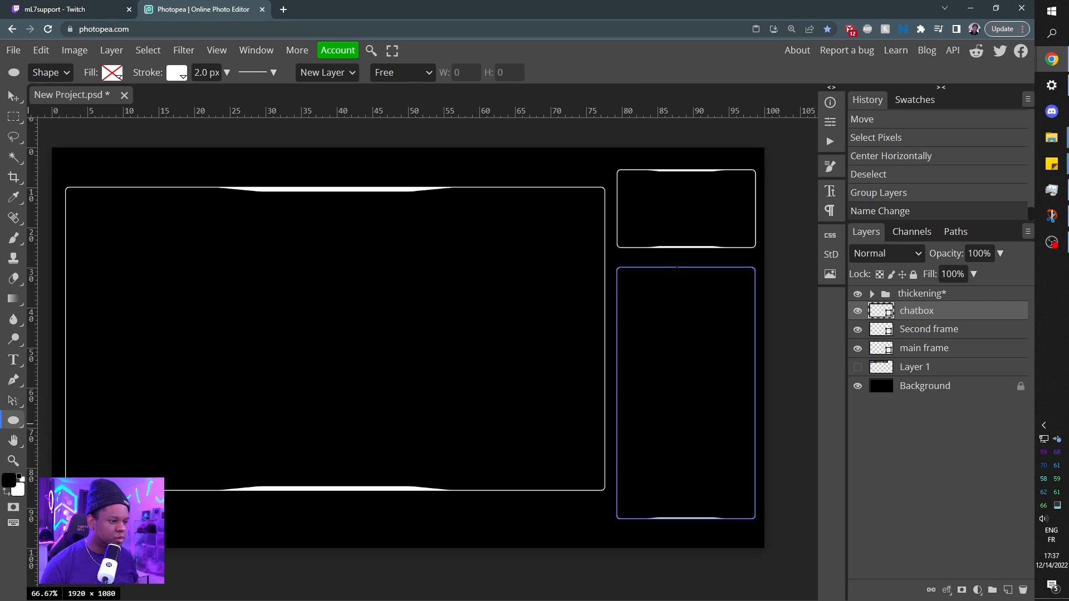
drag(660, 254, 746, 264)
key(shift)
key(space)
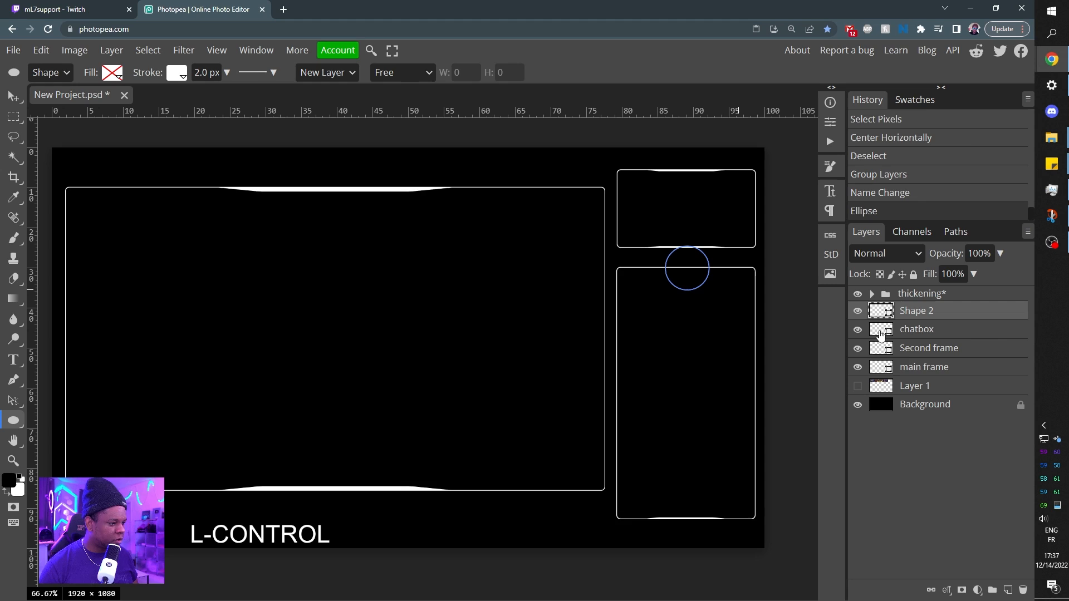
Center the circle horizontally within the chatbox frame and clear the selection.
ctrl+click(881, 346)
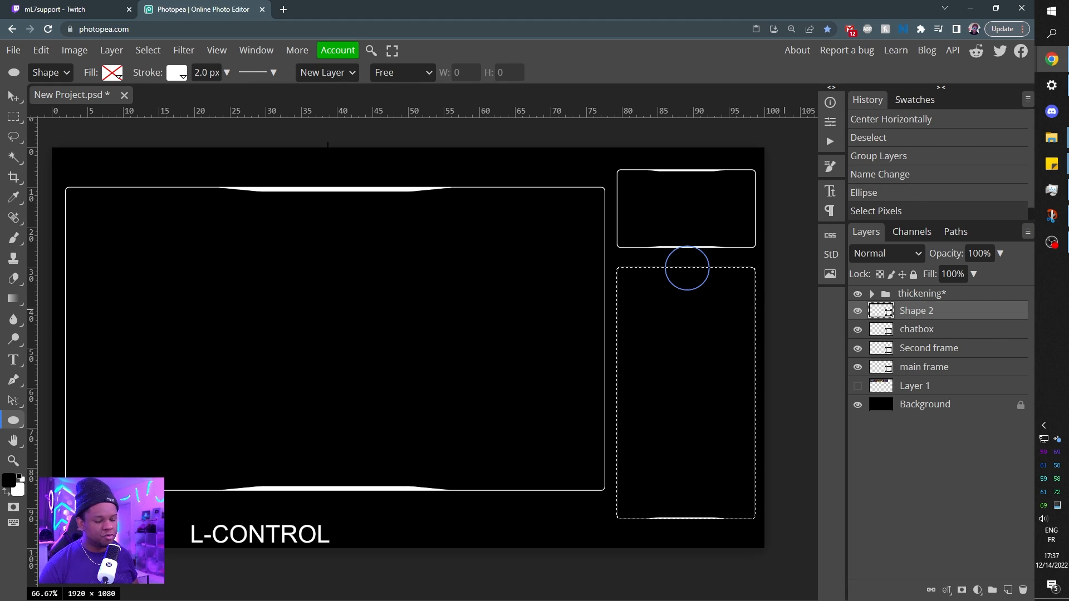
key(v)
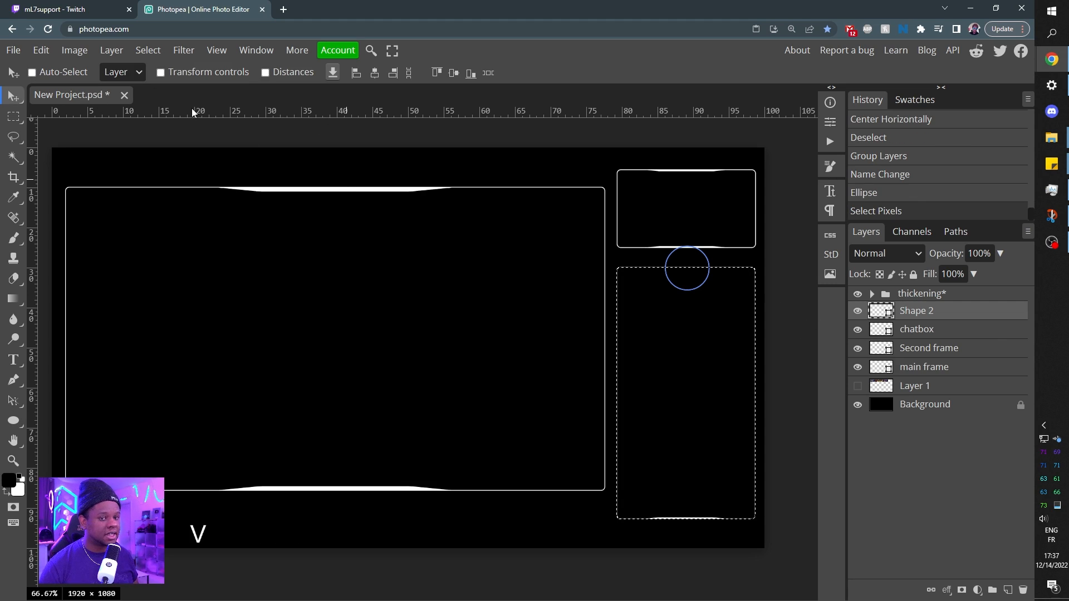
click(376, 73)
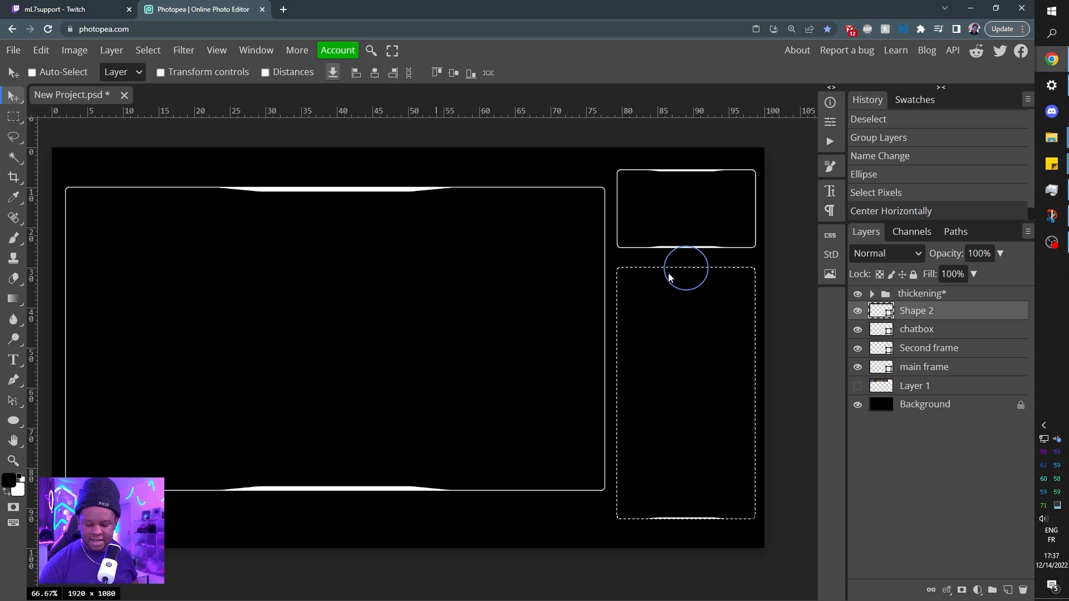
key(ctrl)
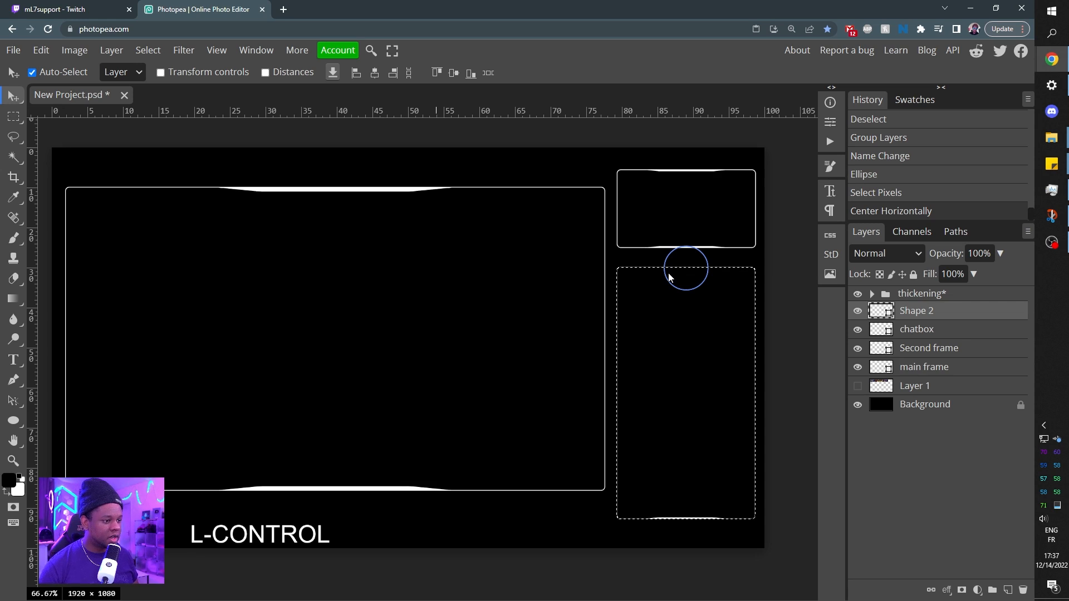
key(ctrl+d)
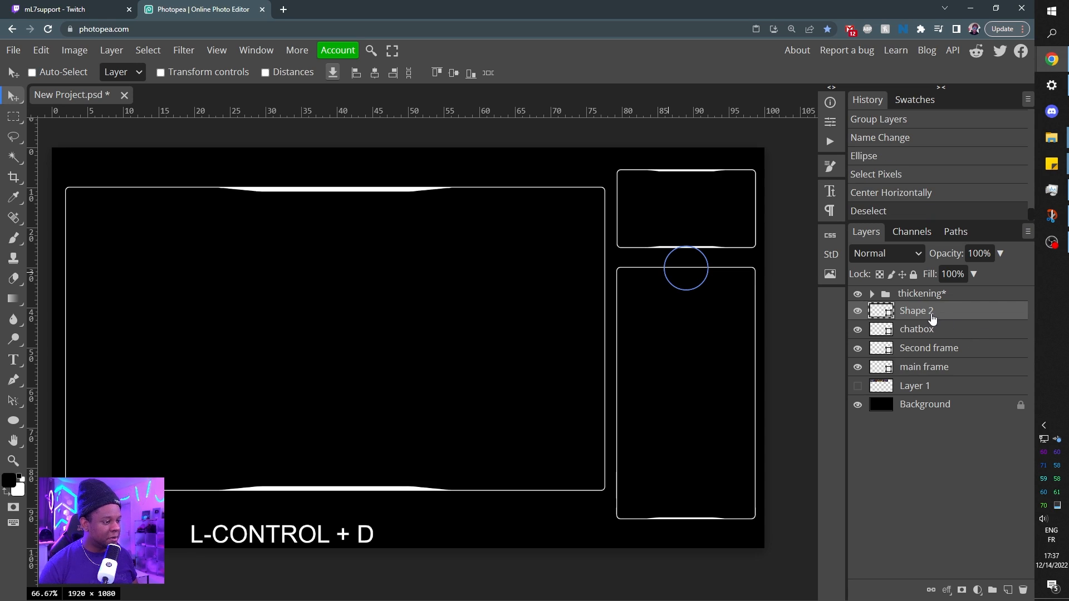
Rename the circle's shape layer to "circle" and duplicate it.
double_click(916, 312)
text(cirxc)
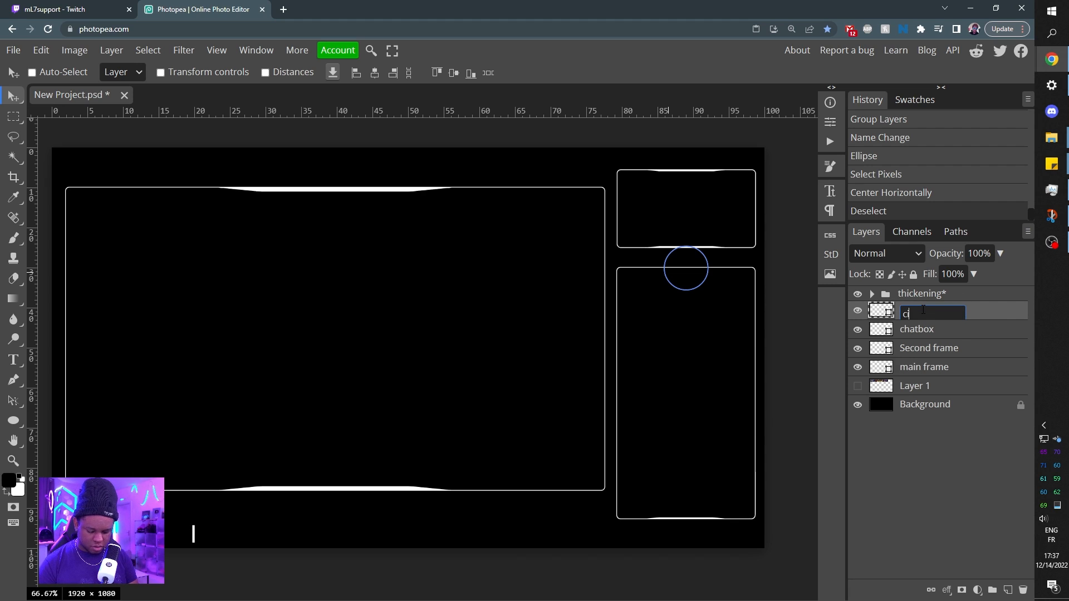
key(BackSpace)
key(BackSpace)
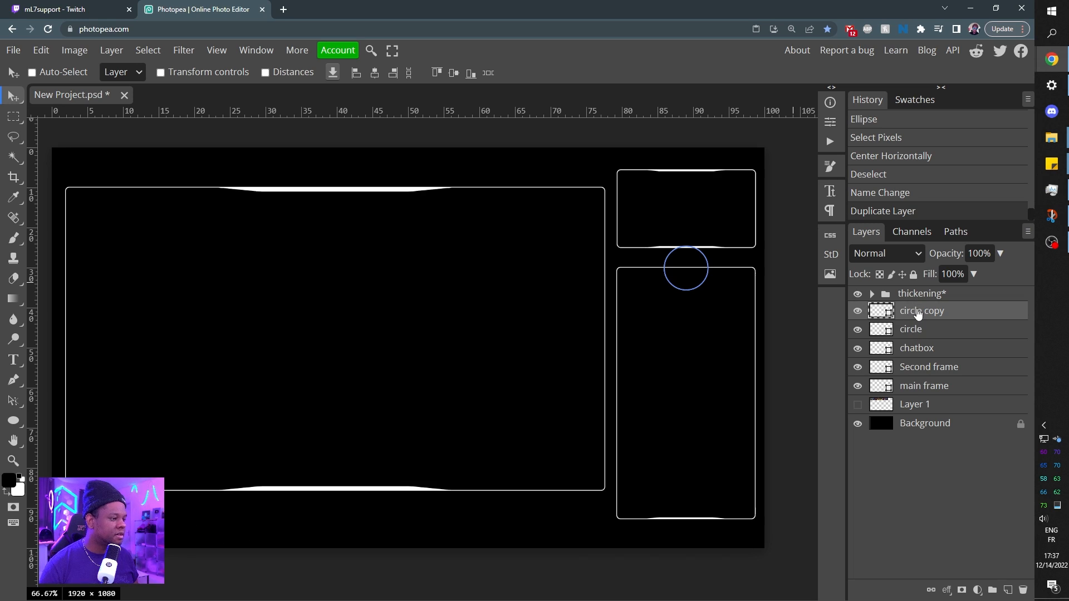
Give the duplicated circle a solid white fill and no stroke.
key(u)
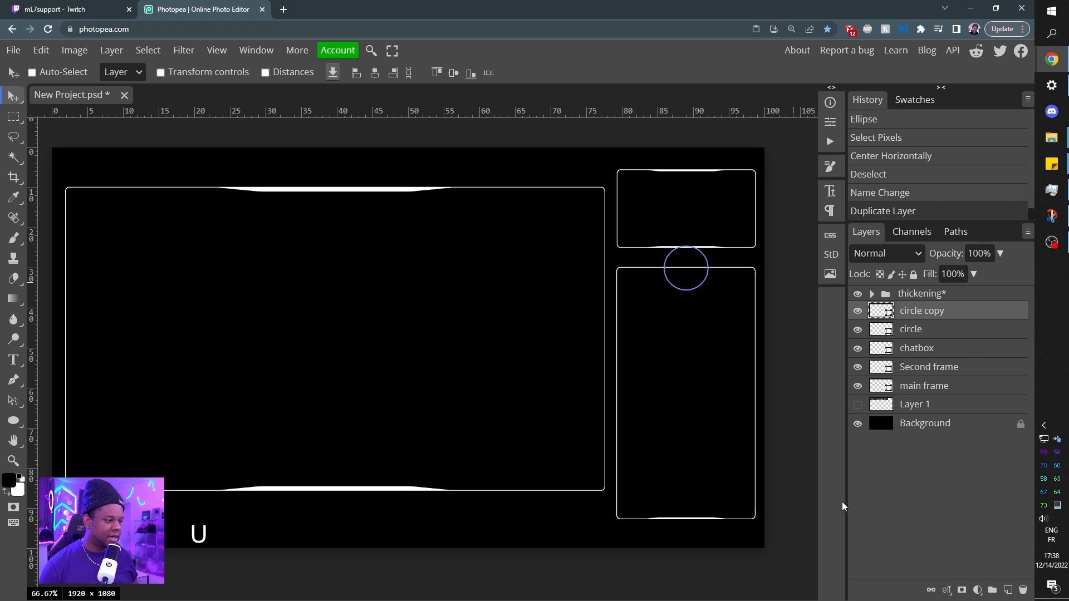
click(19, 422)
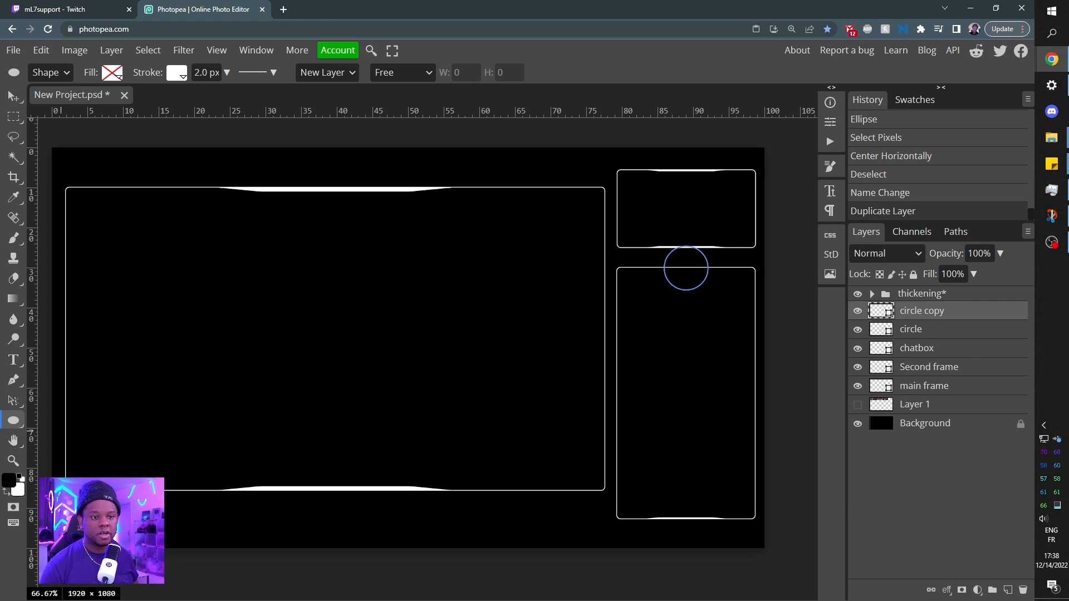
click(117, 77)
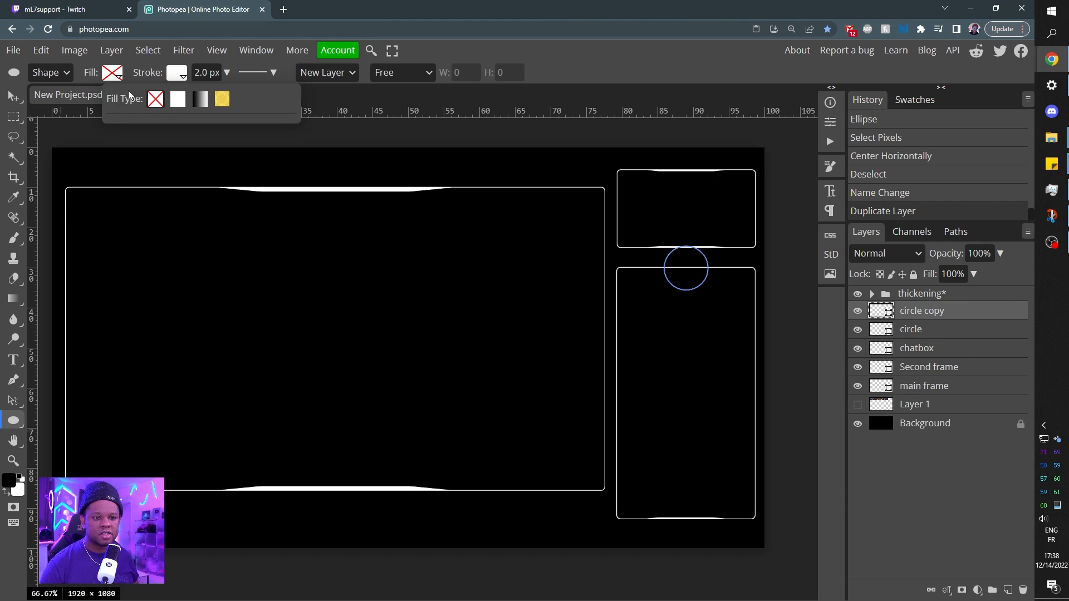
click(184, 104)
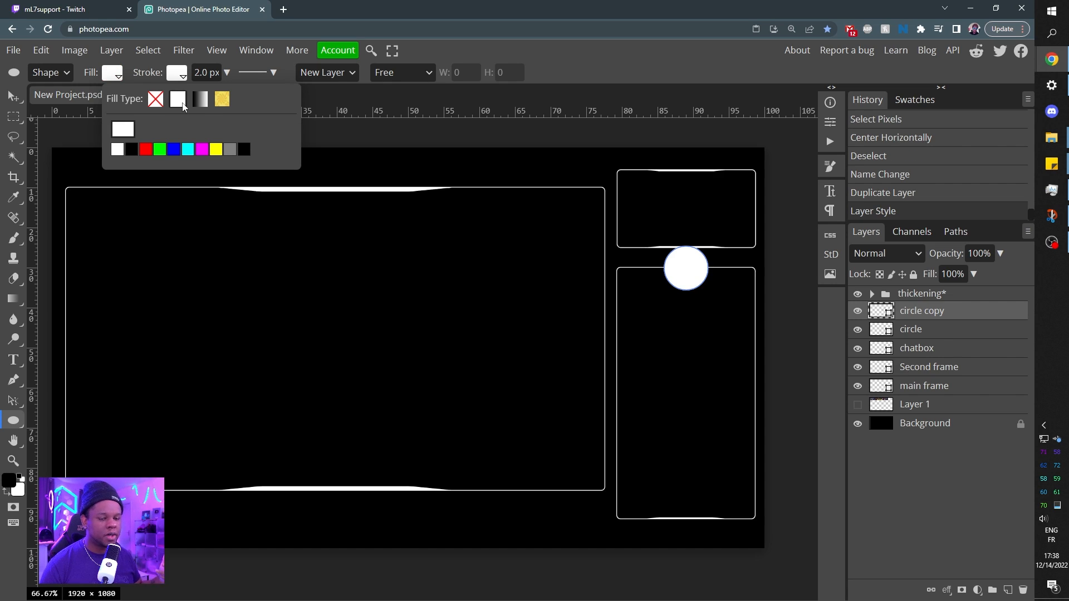
click(178, 73)
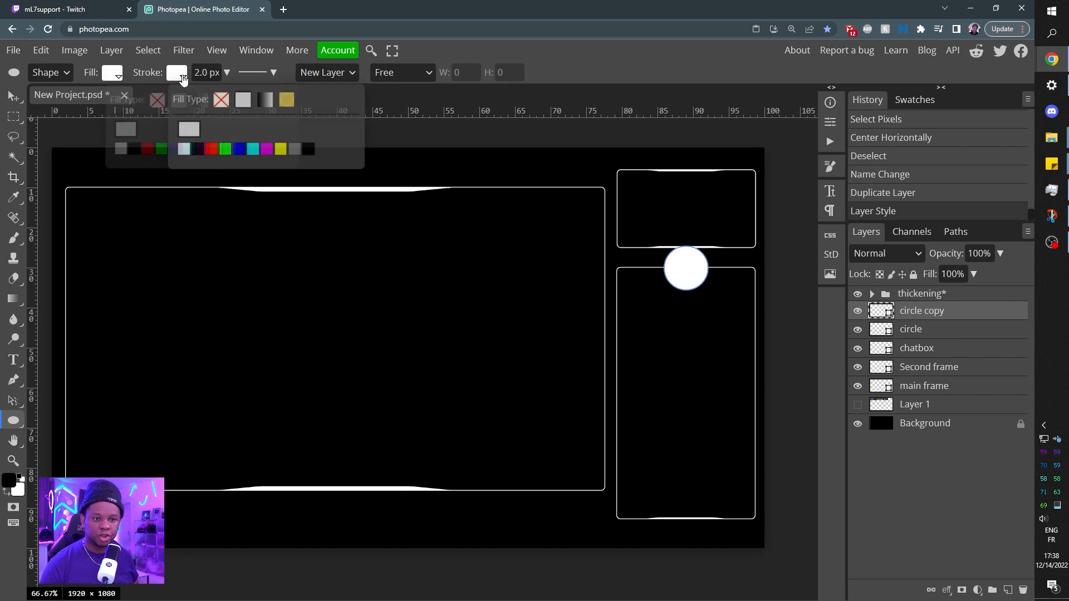
click(223, 102)
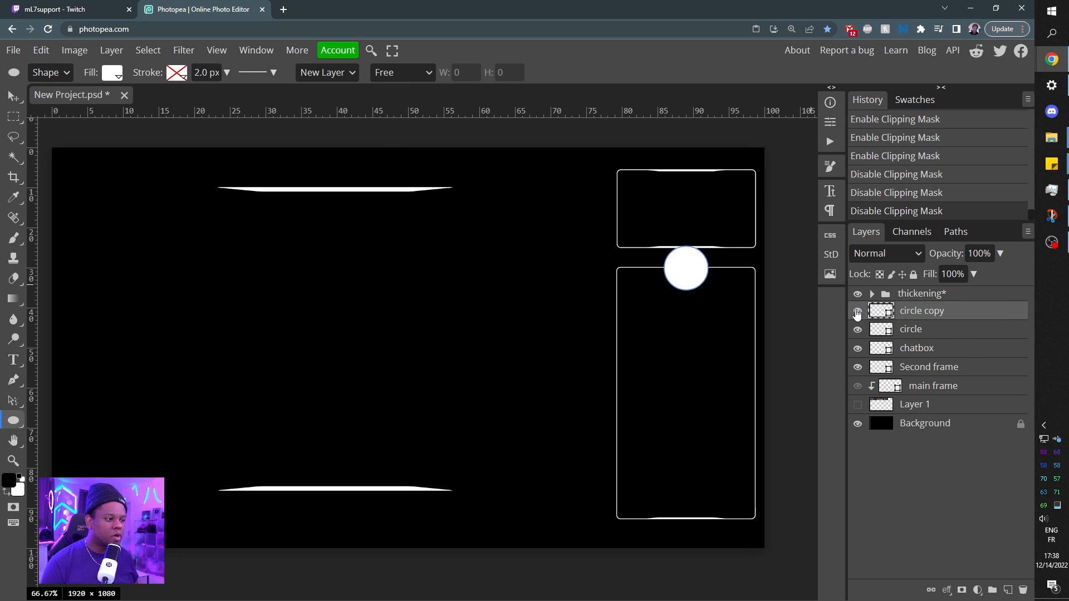
Load the filled circle copy's pixels as a selection and use it to add a raster mask to the chatbox layer.
click(858, 312)
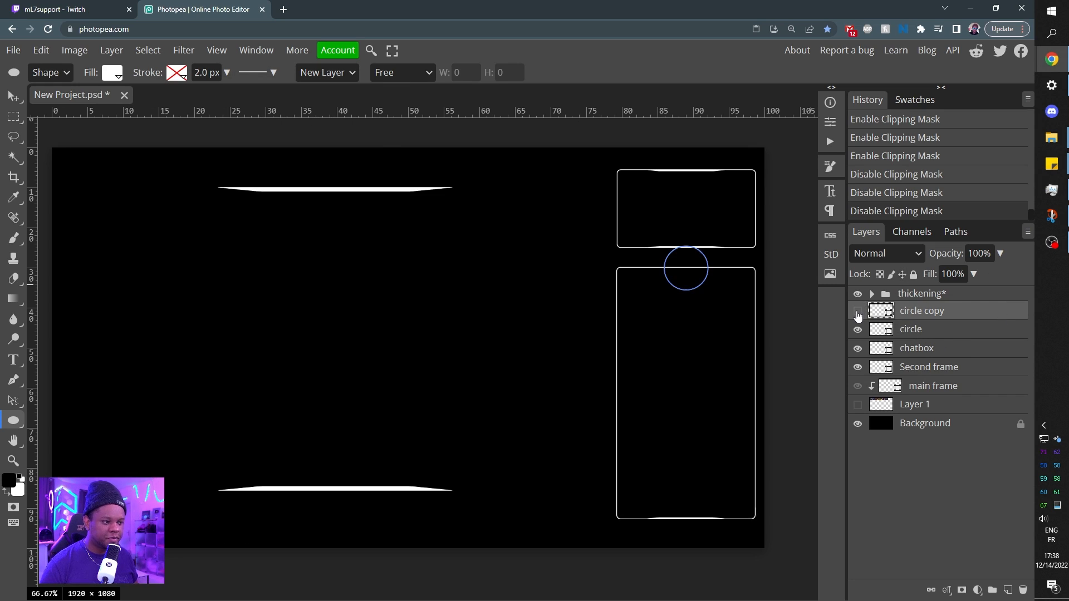
click(857, 311)
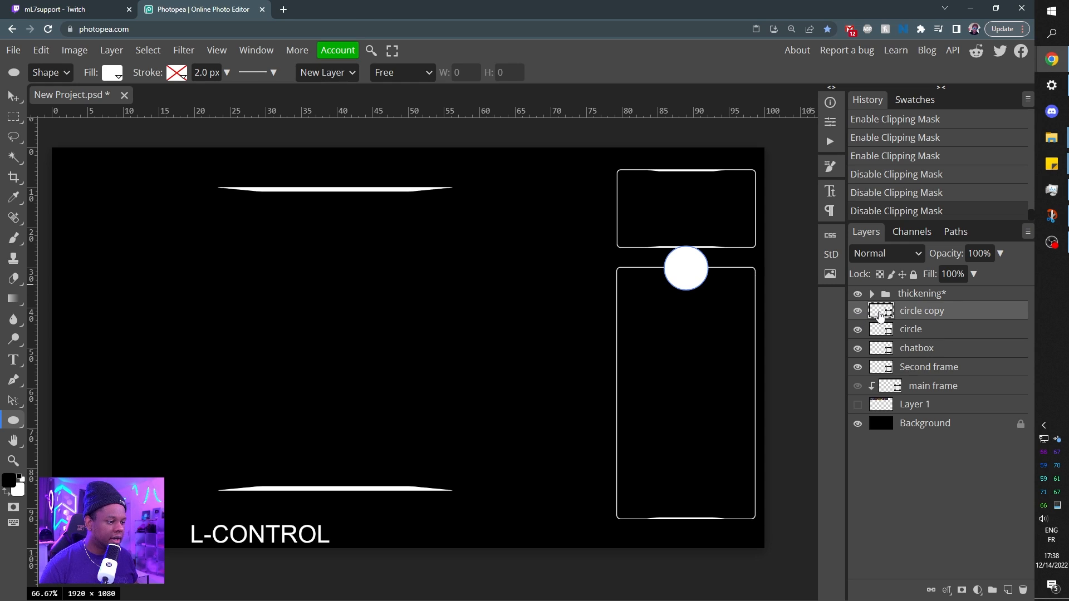
ctrl+click(880, 316)
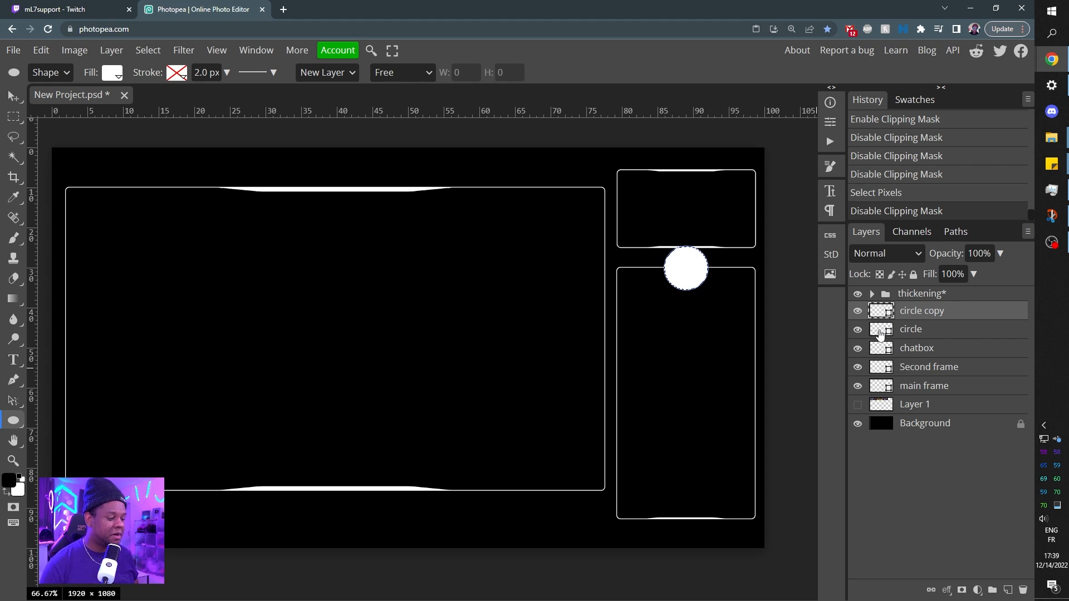
click(922, 350)
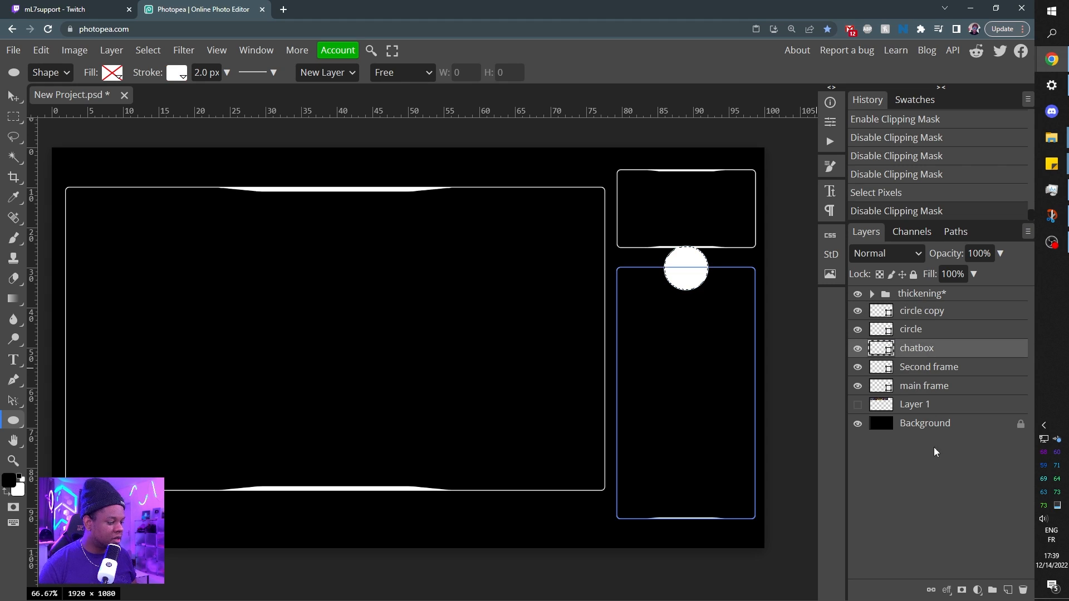
click(963, 591)
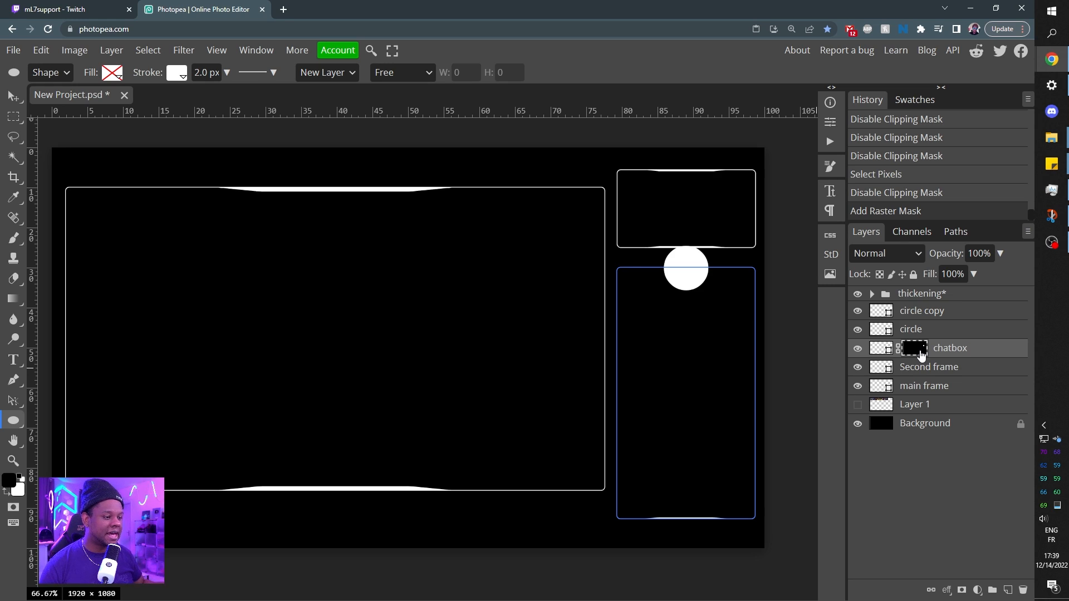
click(919, 426)
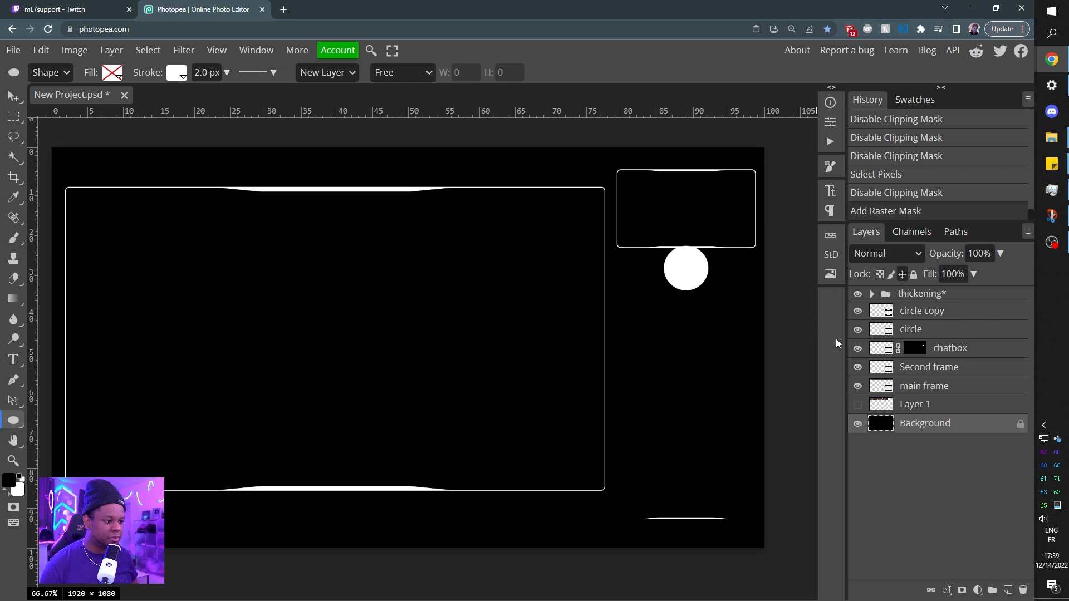
Invert the chatbox layer's mask to cut the circle area out of its border, with both circles hidden, and show the outlined circle again.
drag(858, 330, 857, 310)
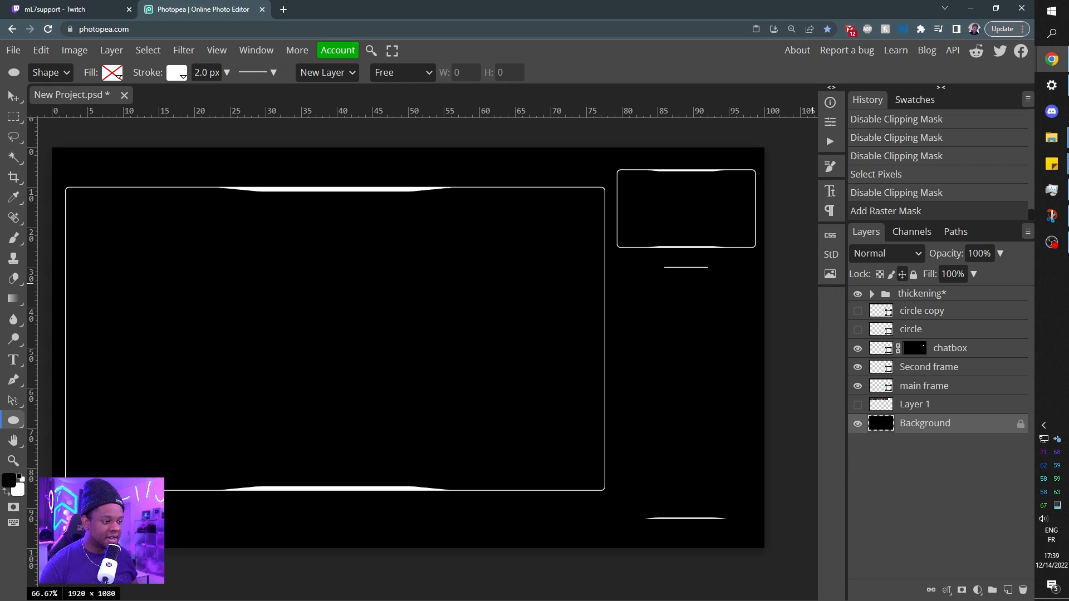
click(918, 352)
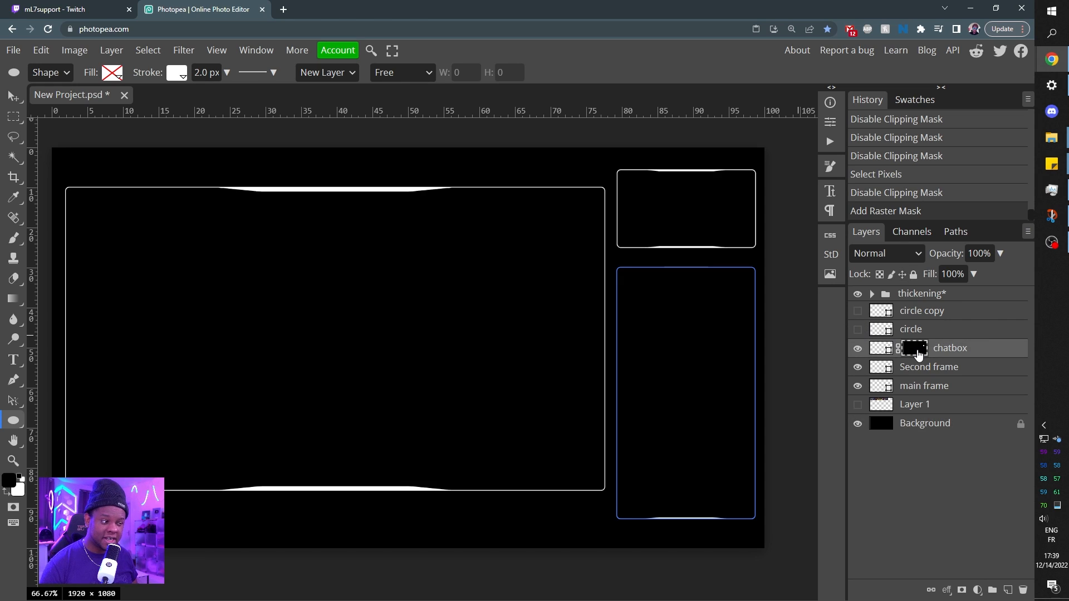
key(ctrl)
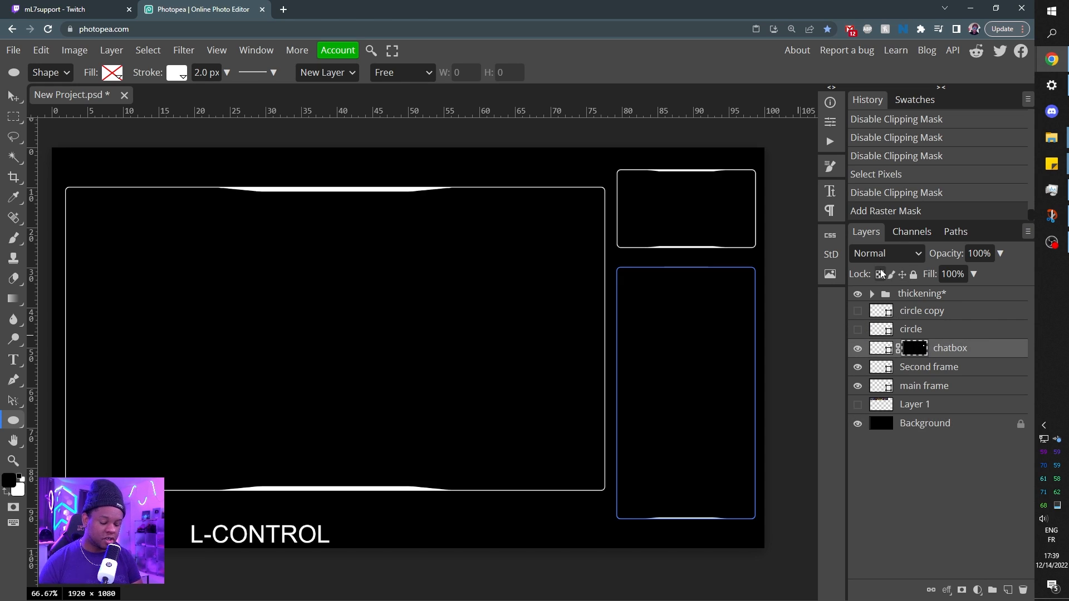
key(ctrl+i)
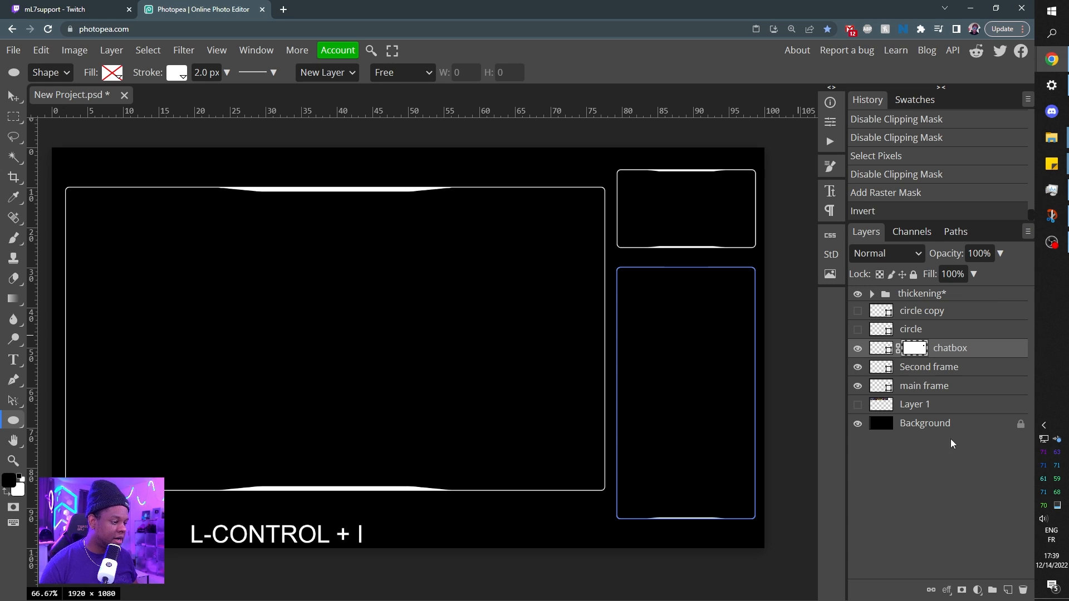
click(930, 425)
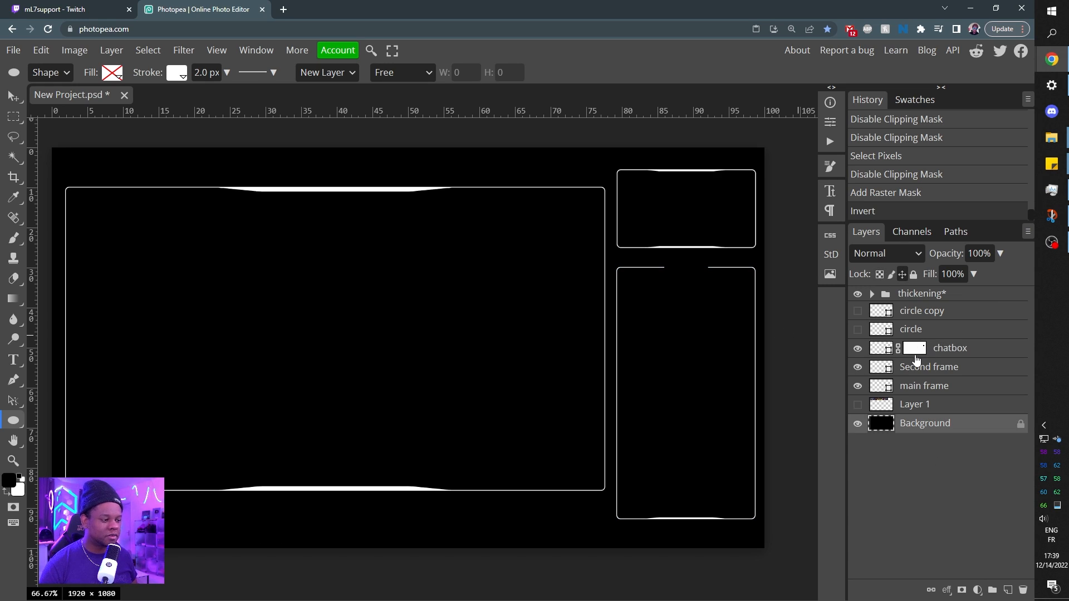
click(858, 330)
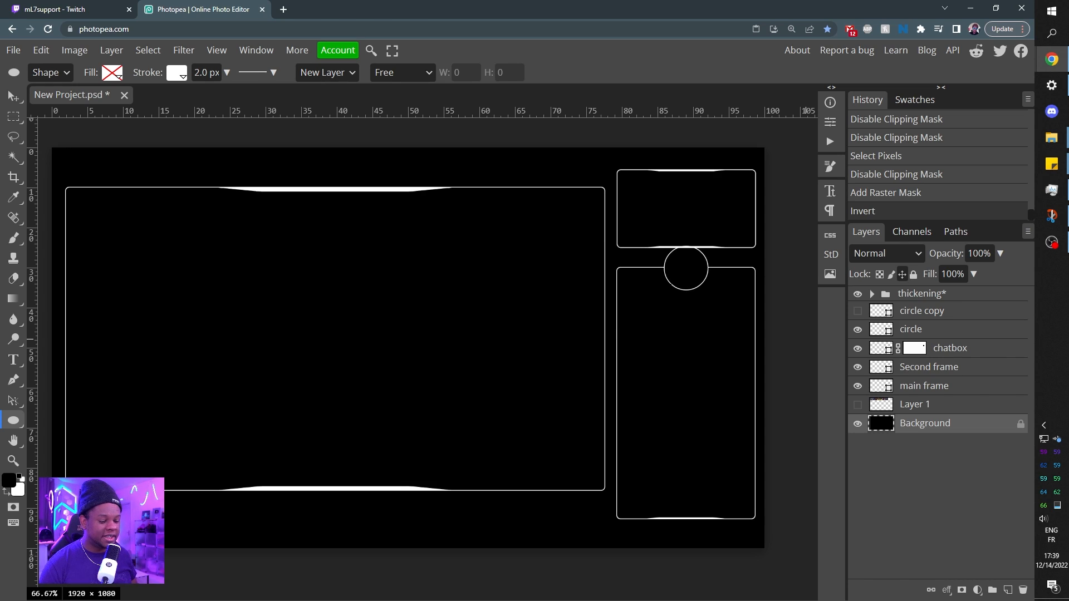
Load the chatbox's full area as a selection by temporarily giving it a solid white fill, and set its fill back to none.
click(881, 353)
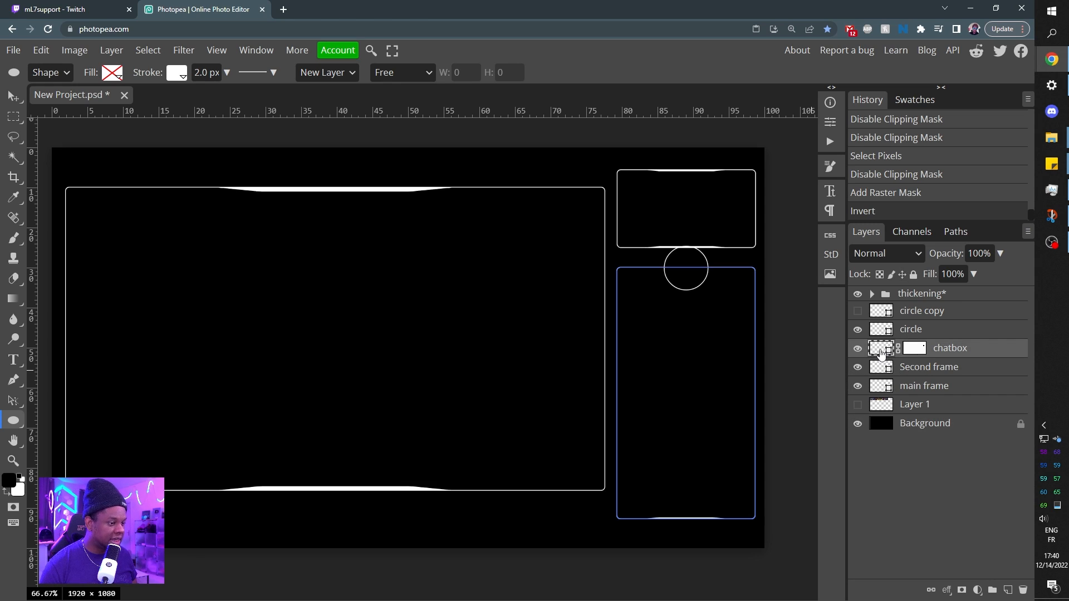
click(115, 75)
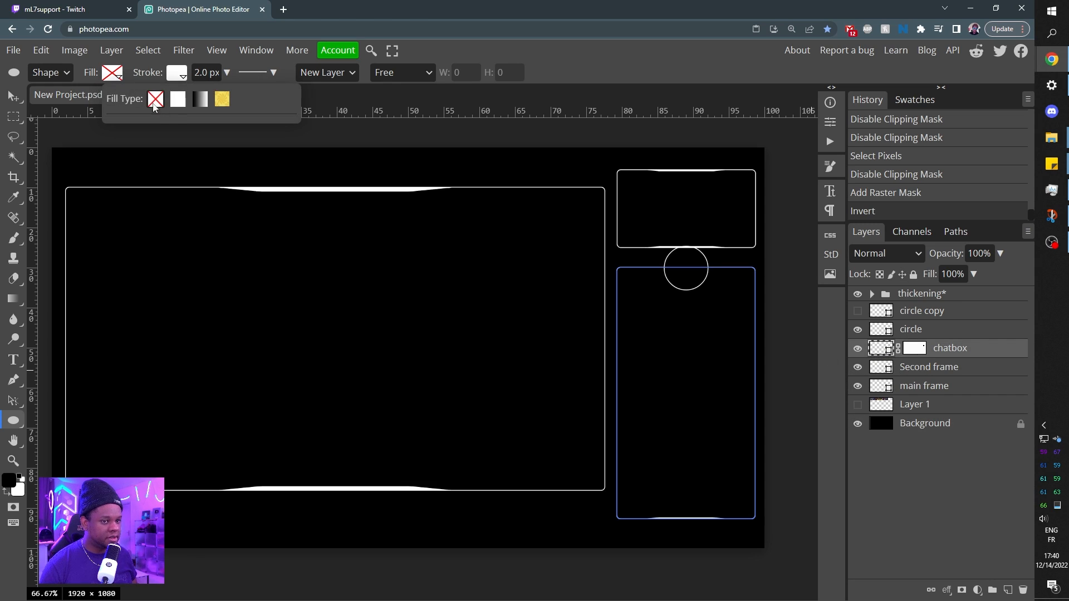
click(178, 99)
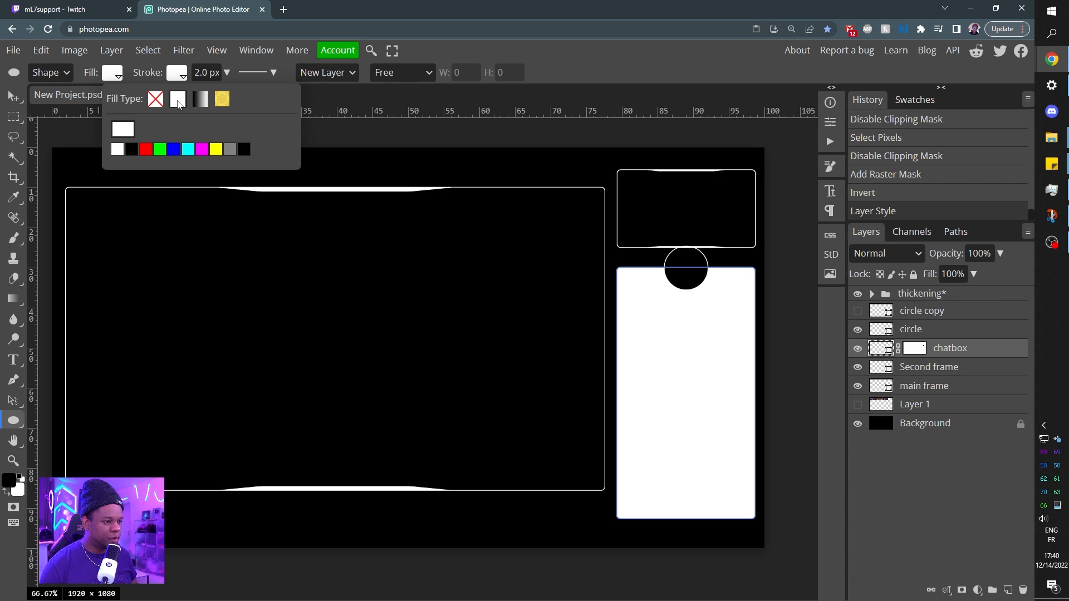
ctrl+click(884, 350)
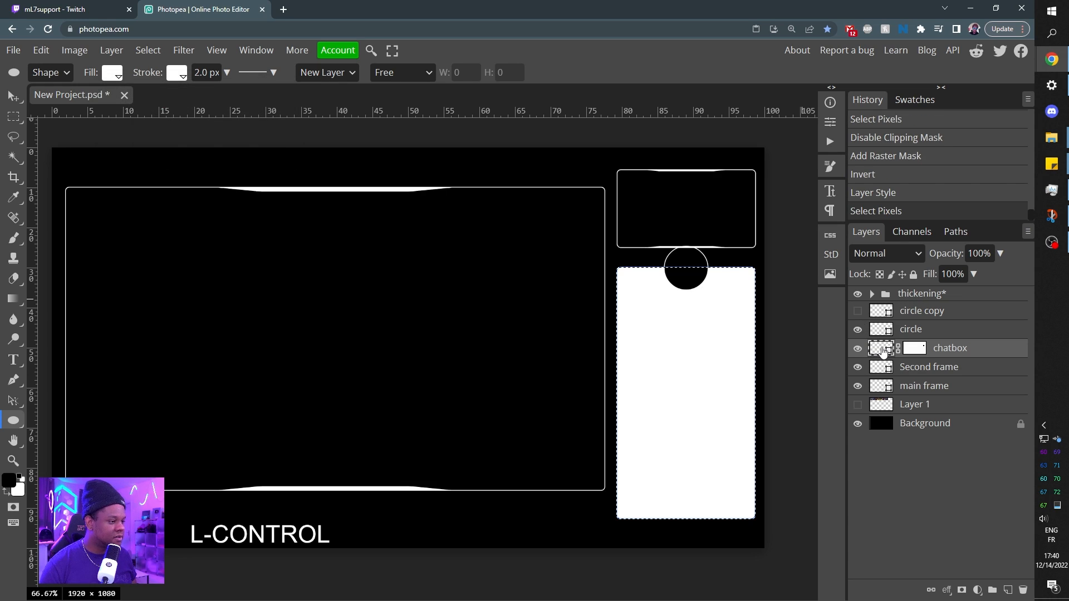
click(112, 76)
click(155, 101)
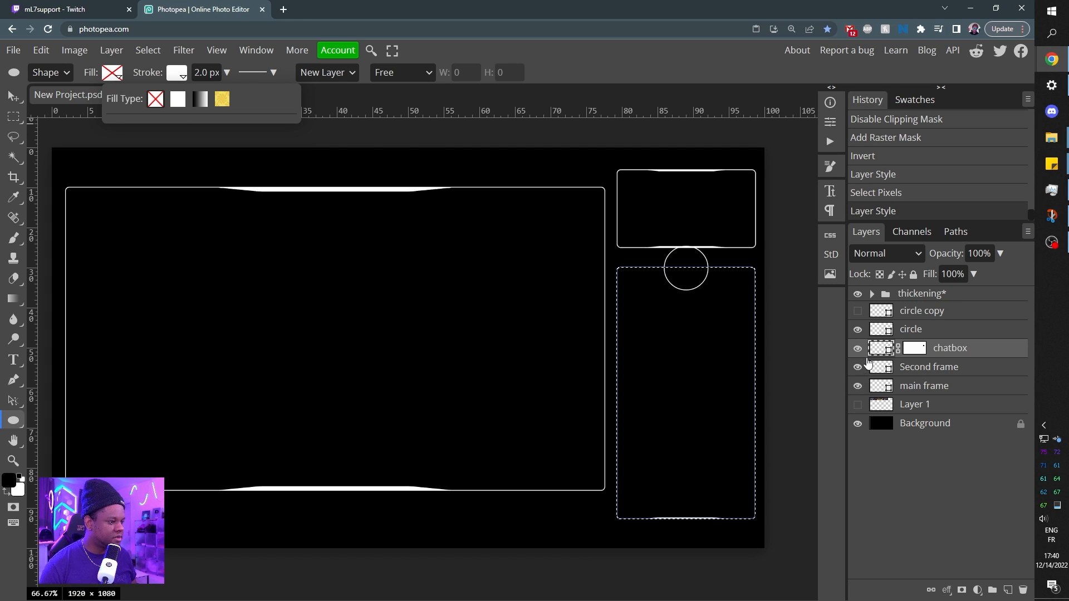
Add a raster mask to the outlined circle's layer from the chatbox selection, keeping only the arc inside the chatbox.
click(916, 333)
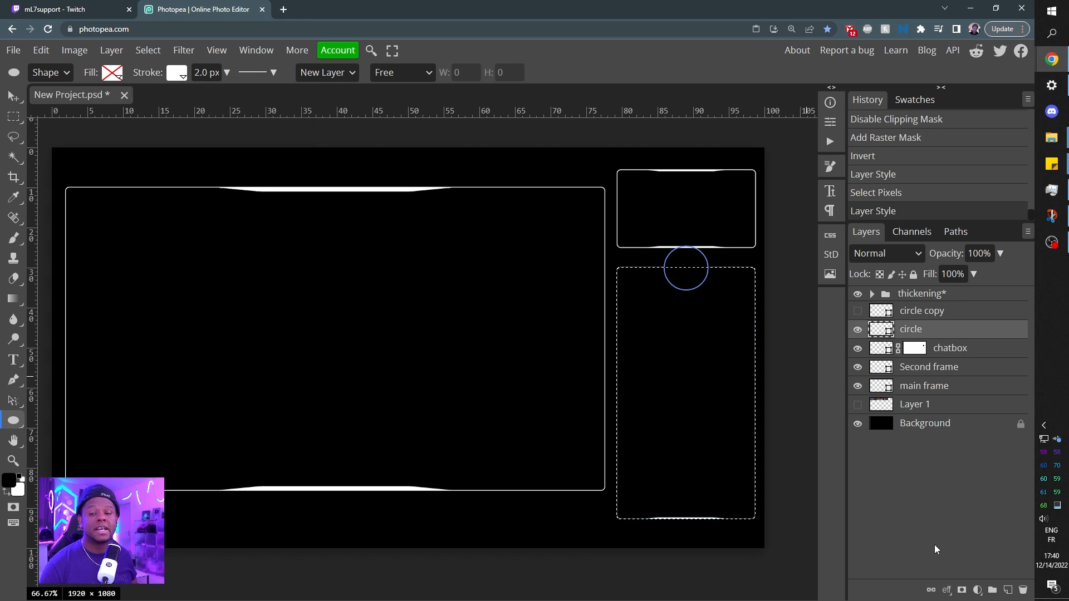
click(961, 591)
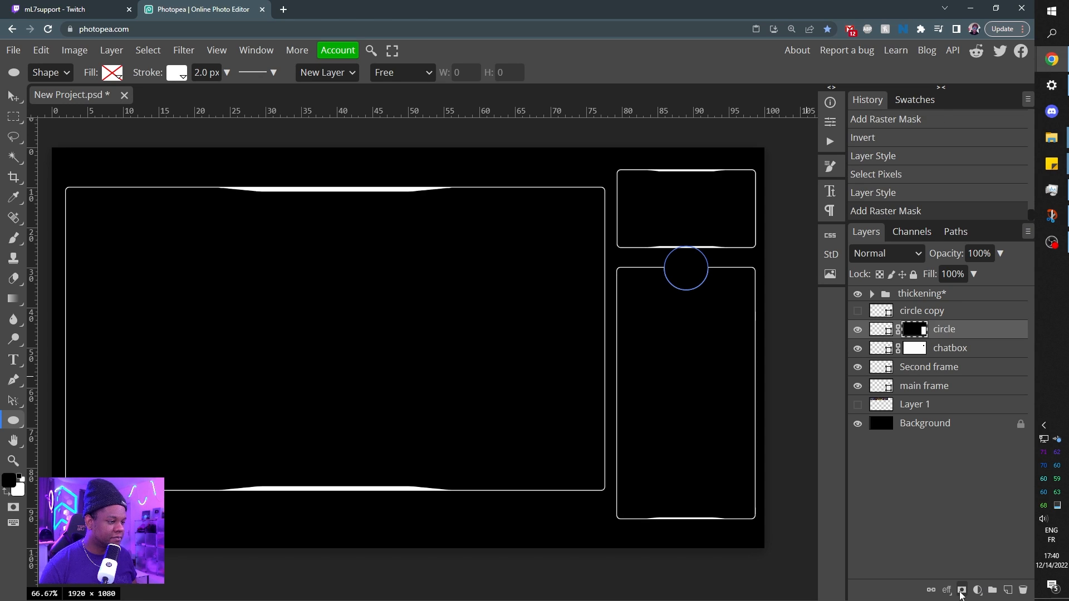
click(927, 426)
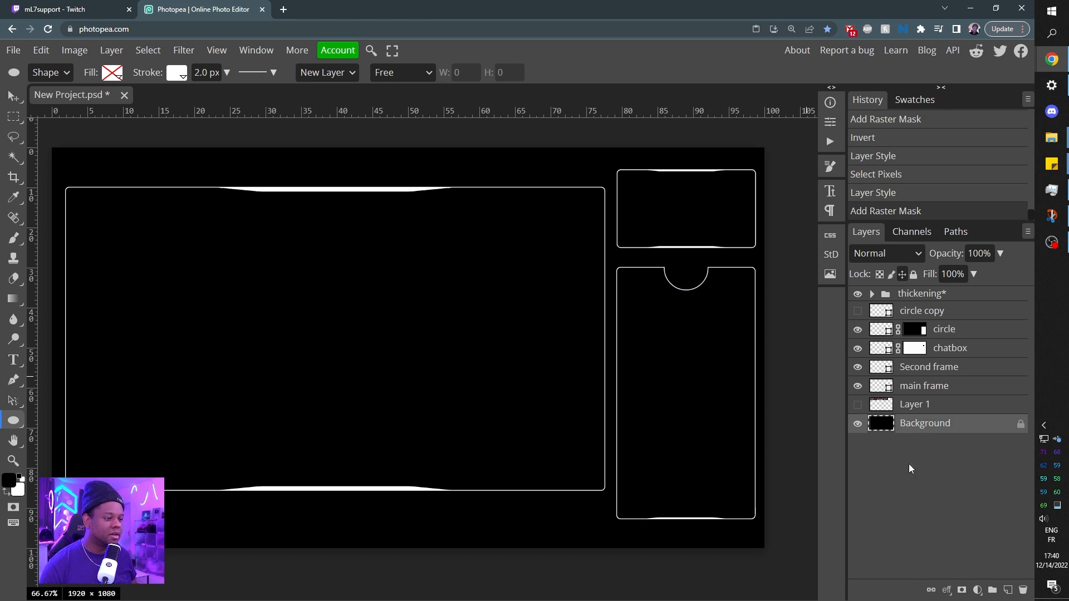
Show the white-filled circle copy and scale it about its center to about 85%.
click(858, 311)
click(922, 315)
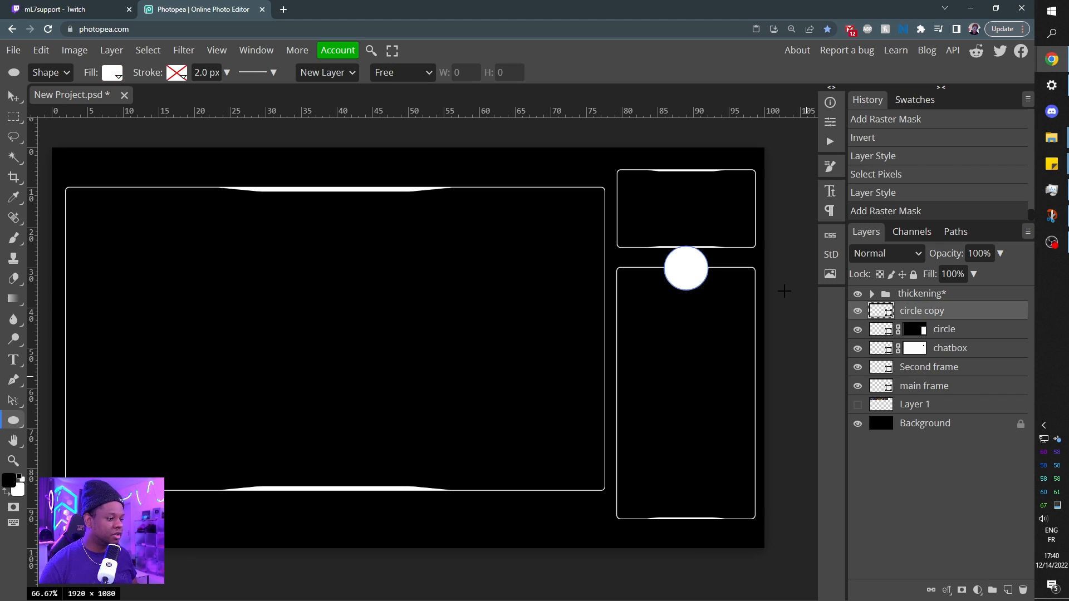
key(ctrl+alt+t)
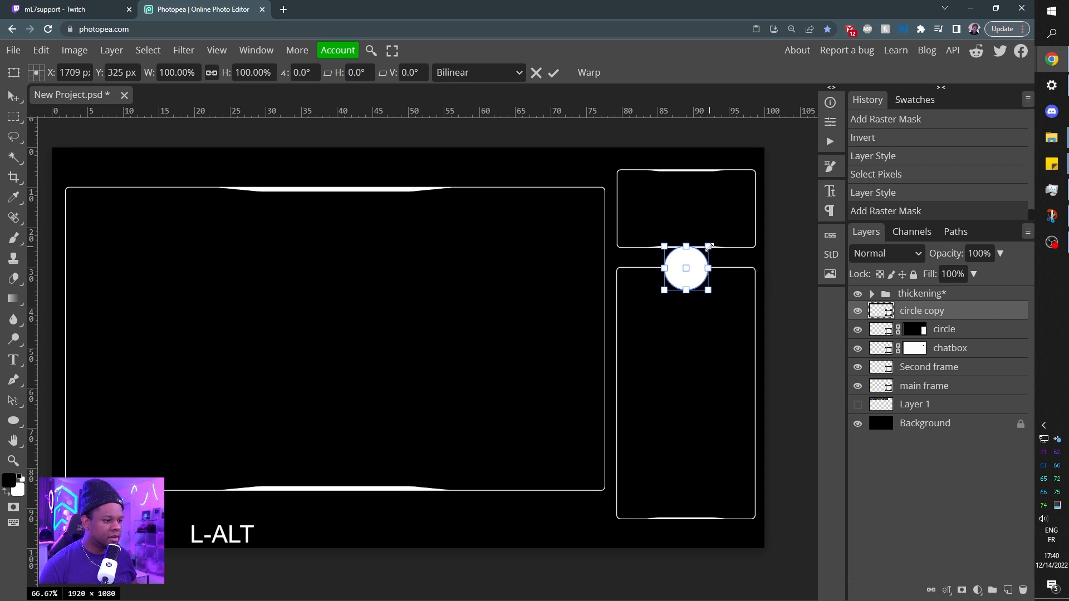
drag(708, 246, 708, 252)
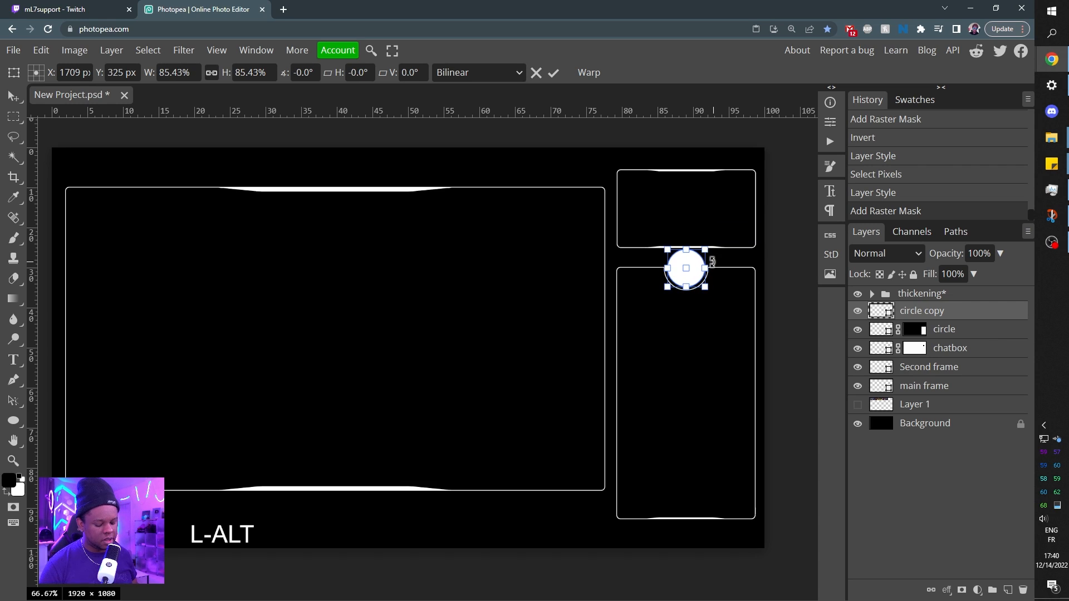
key(Return)
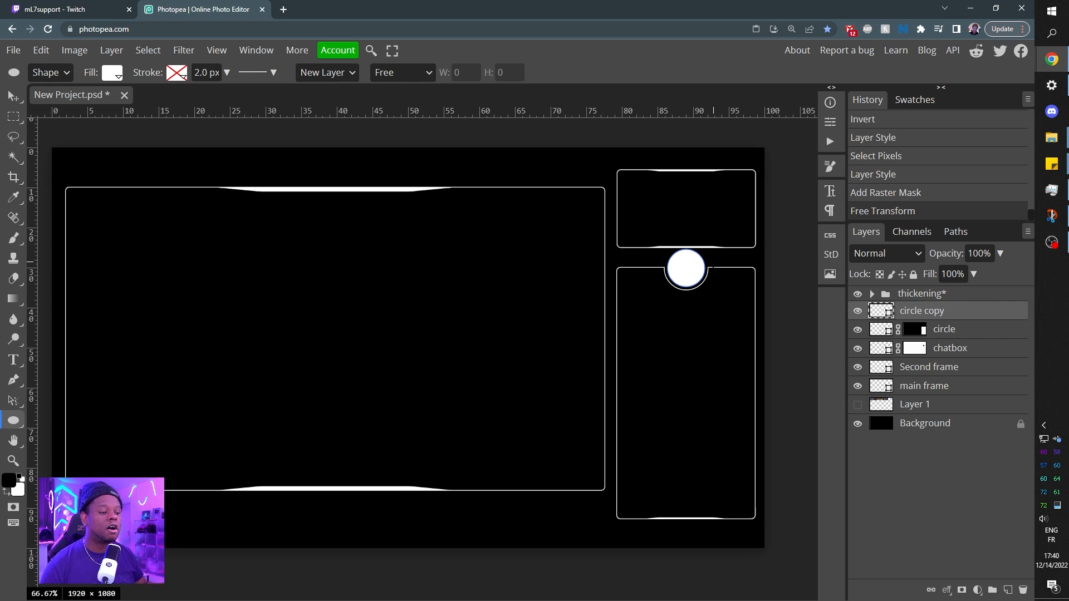
Toggle the game HUD reference layer to compare it with the circle and frame design, leaving it shown.
click(857, 404)
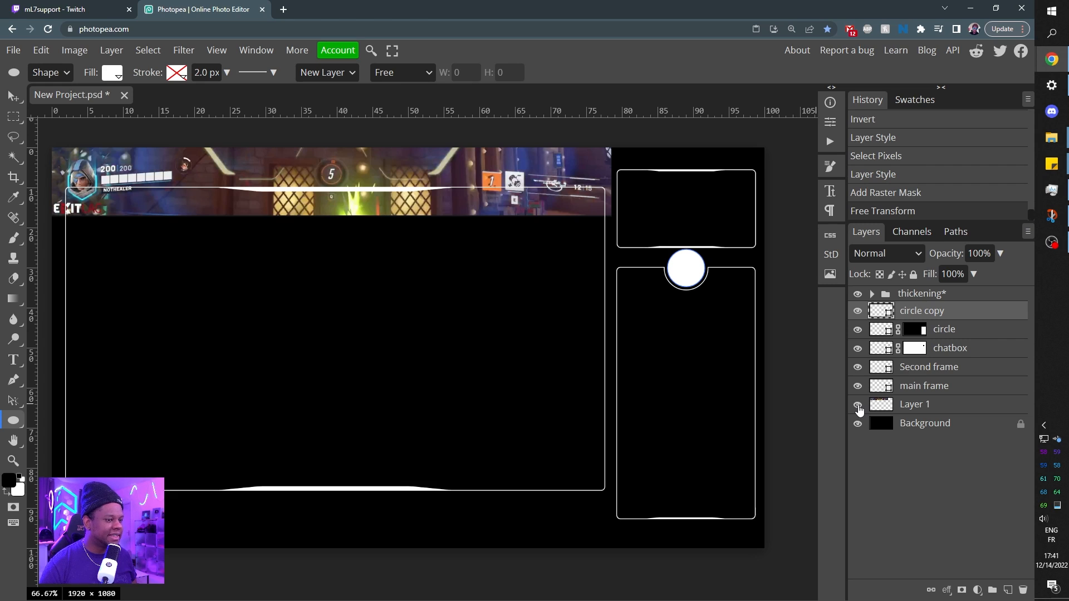
click(857, 405)
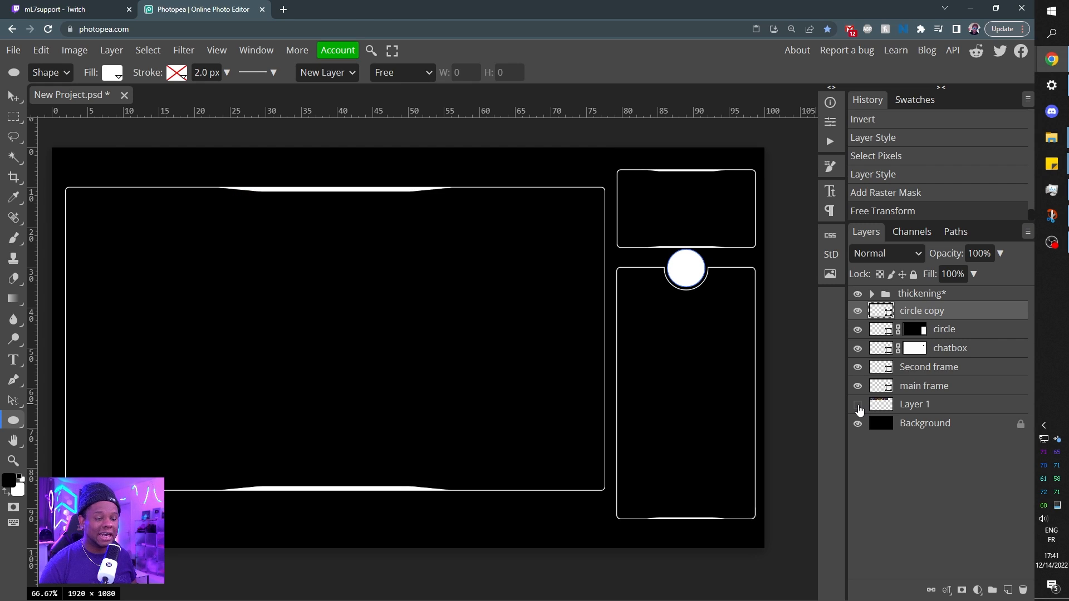
click(857, 405)
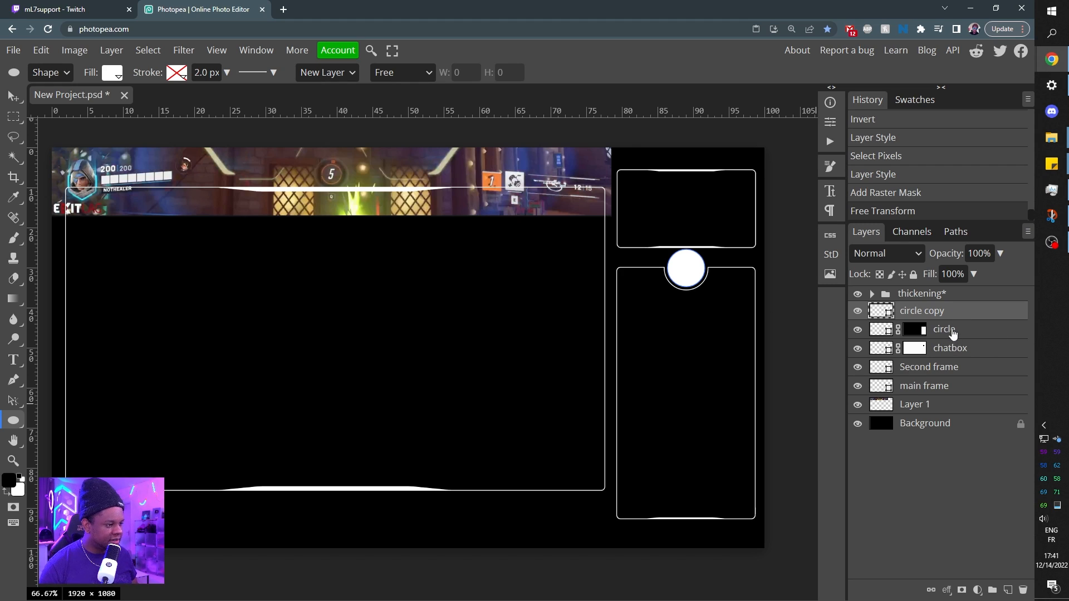
Group the circle copy, circle and chatbox layers into a folder named Chatbox, and hide the game HUD reference layer.
shift+click(958, 352)
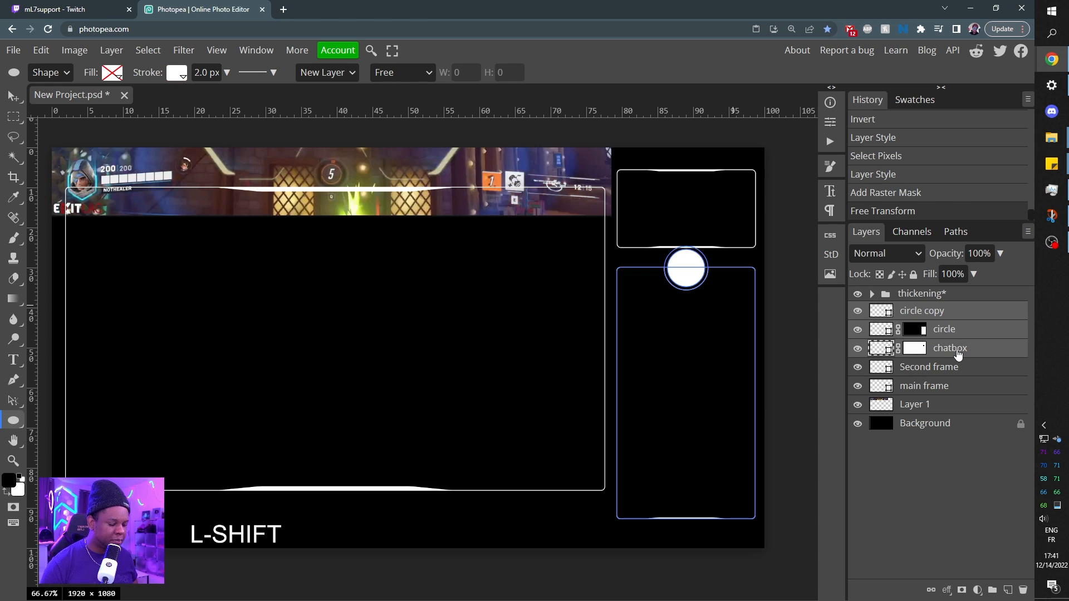
key(ctrl+g)
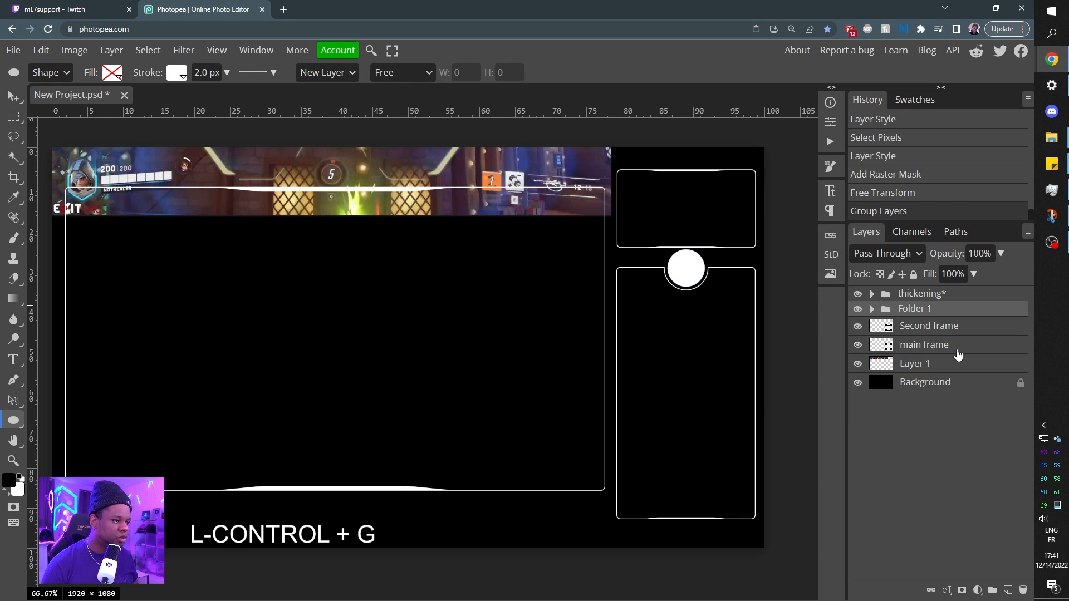
double_click(920, 313)
text(Chat)
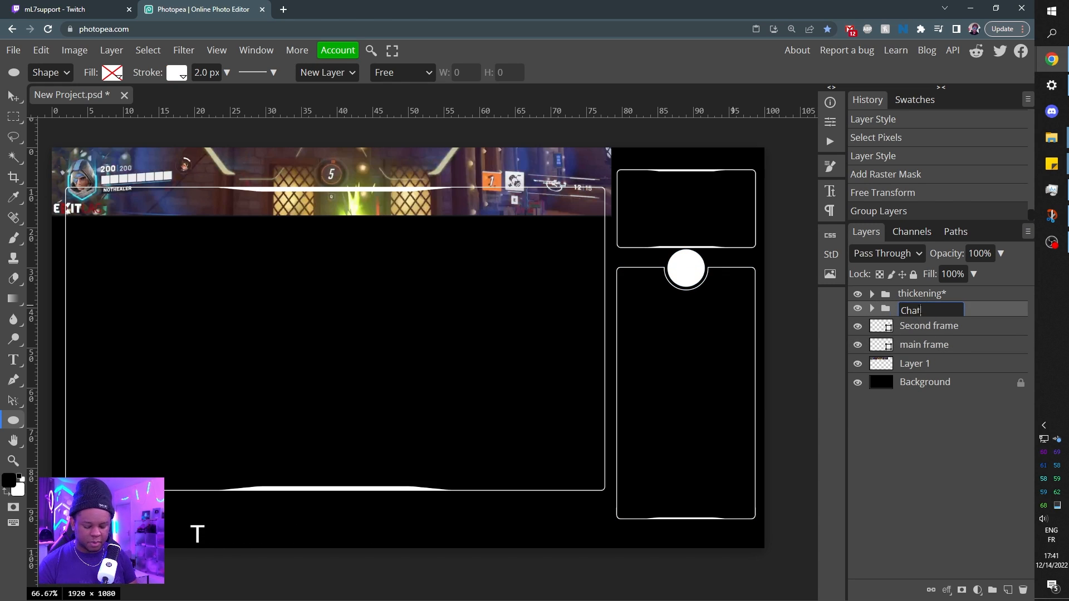
text(box)
click(858, 364)
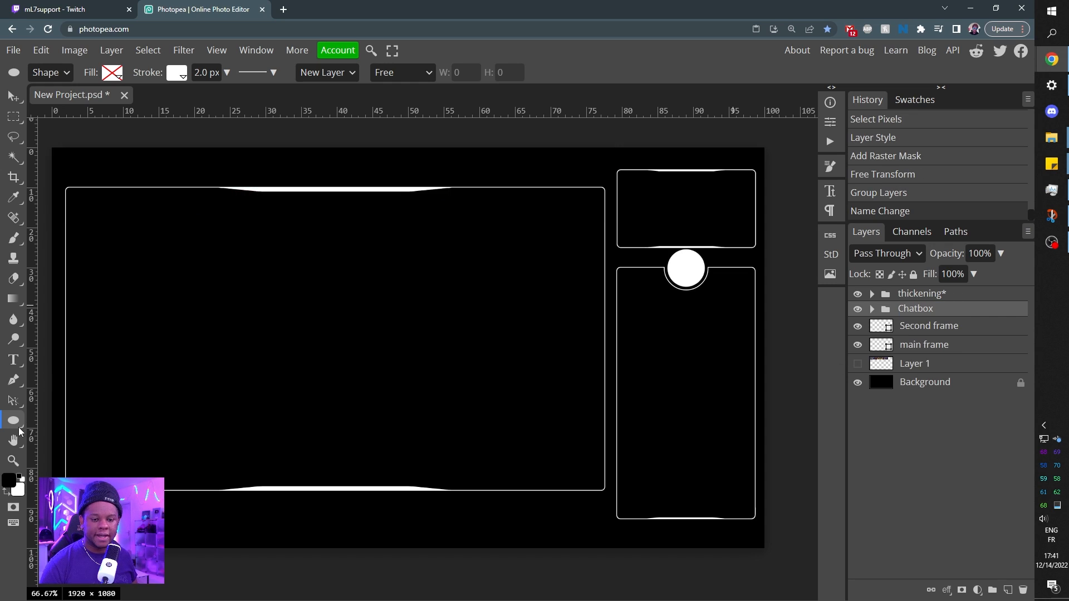
Draw a horizontal line shape 4 px wide just below the main frame, ending near its lower-right corner.
right_click(15, 421)
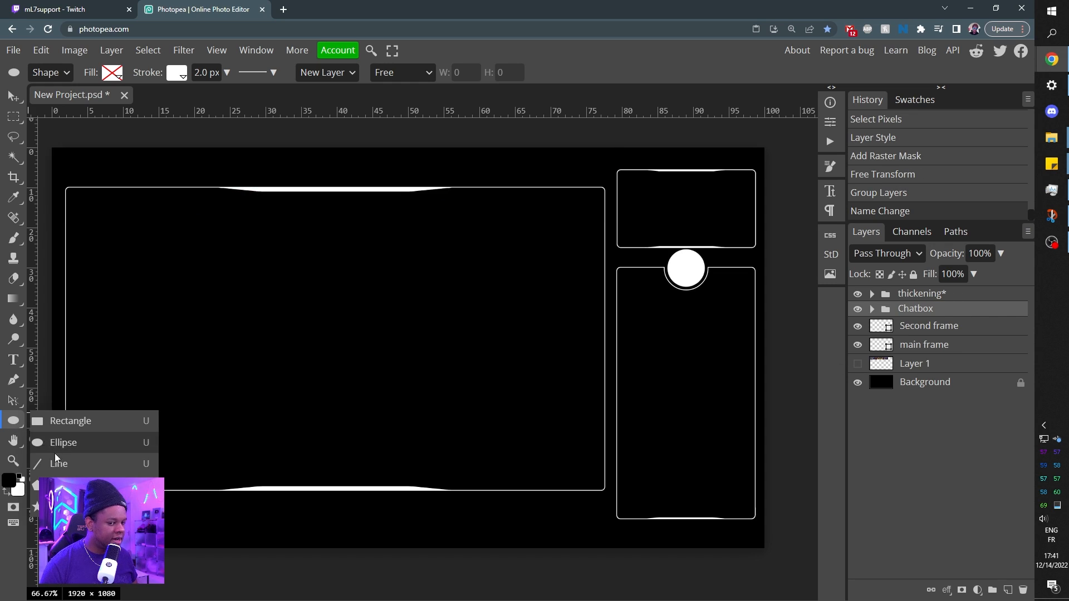
click(65, 466)
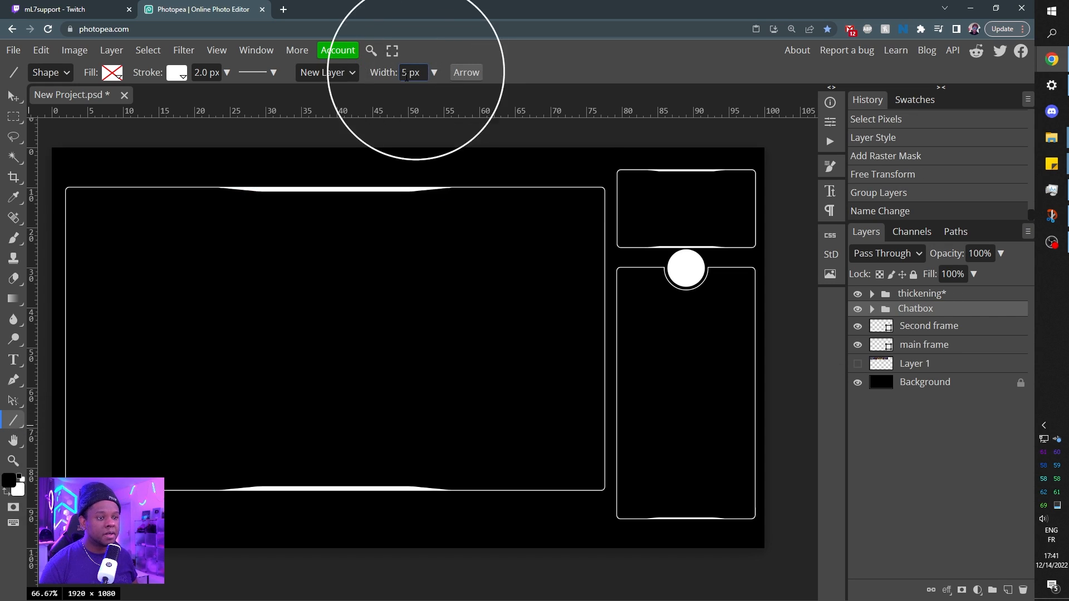
double_click(404, 72)
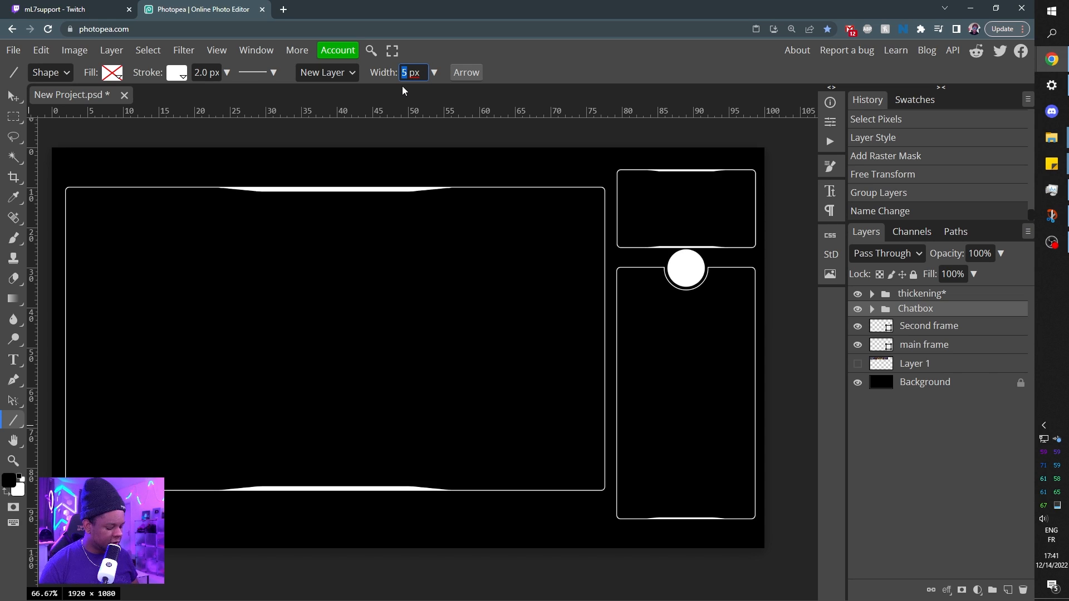
text(4)
key(Return)
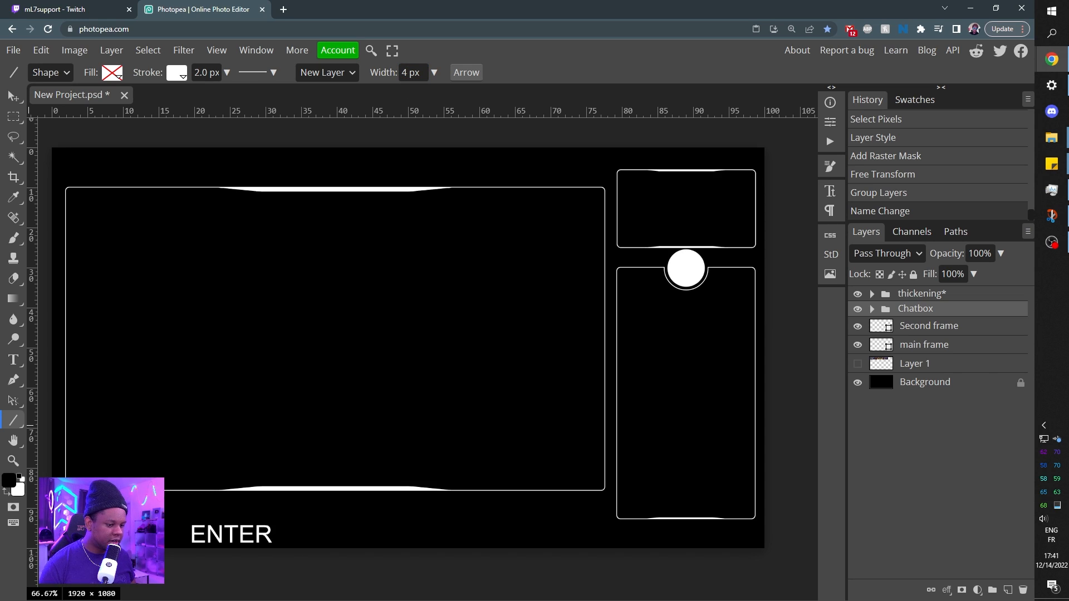
drag(434, 507, 600, 508)
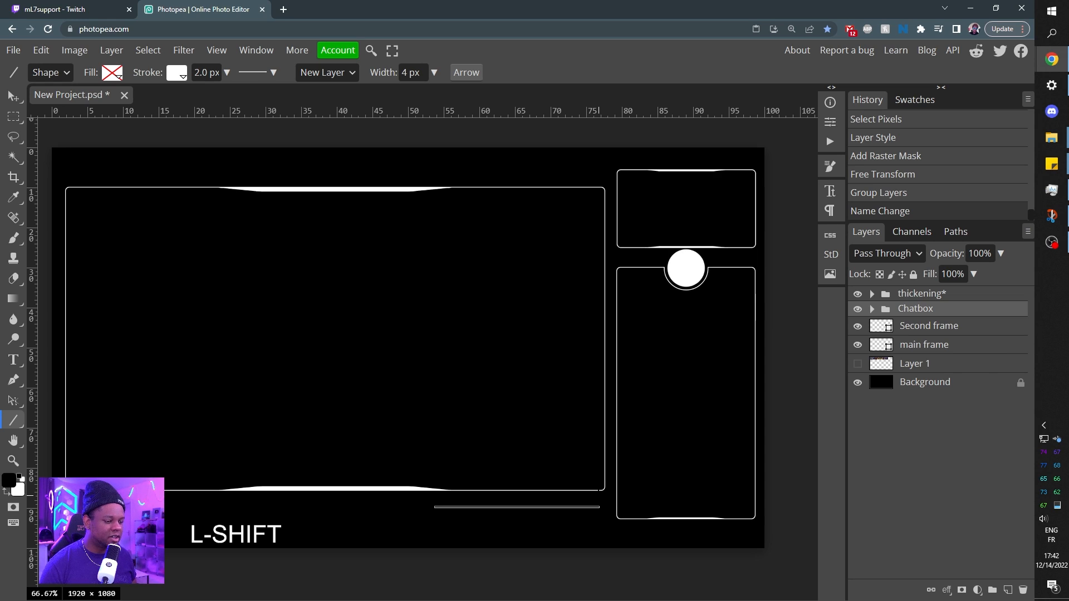
drag(600, 508, 600, 507)
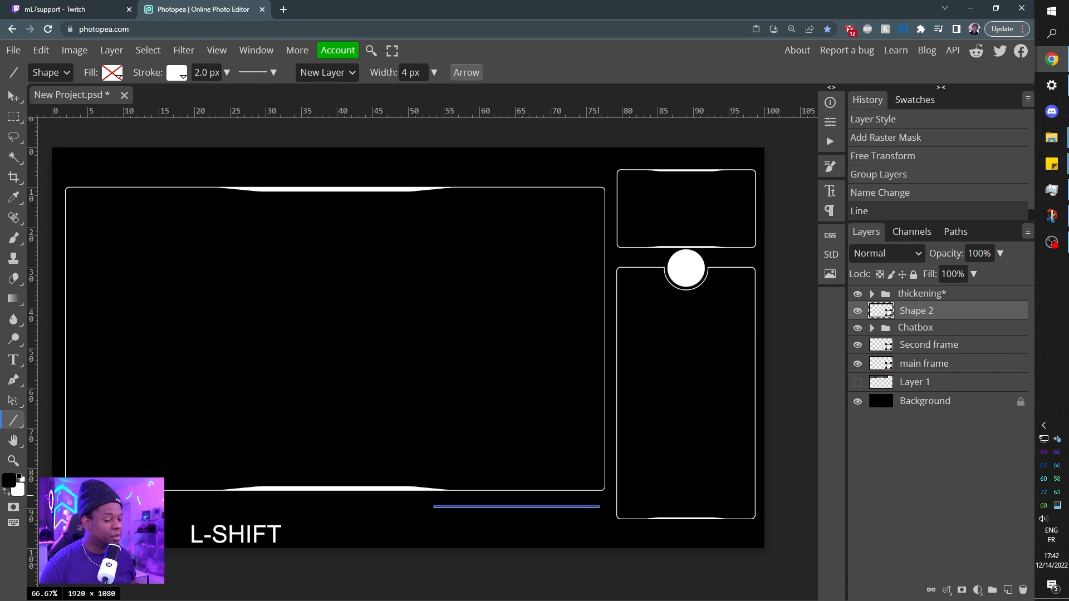
Remove the line's stroke, give it a solid white fill, and move its layer to the top of the stack.
click(178, 83)
click(218, 99)
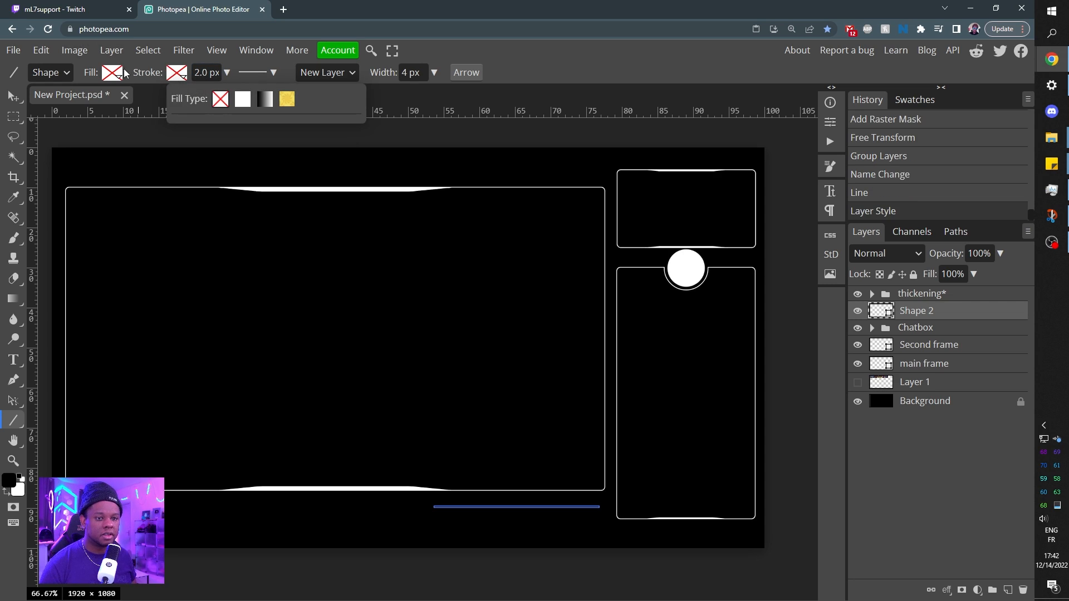
click(112, 73)
click(177, 99)
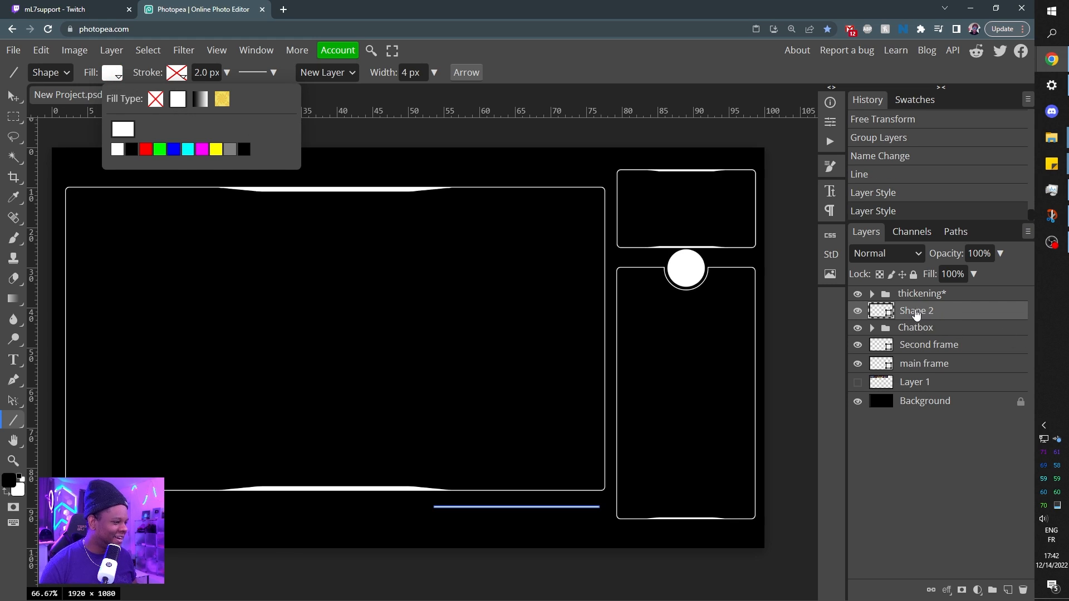
drag(944, 315, 943, 287)
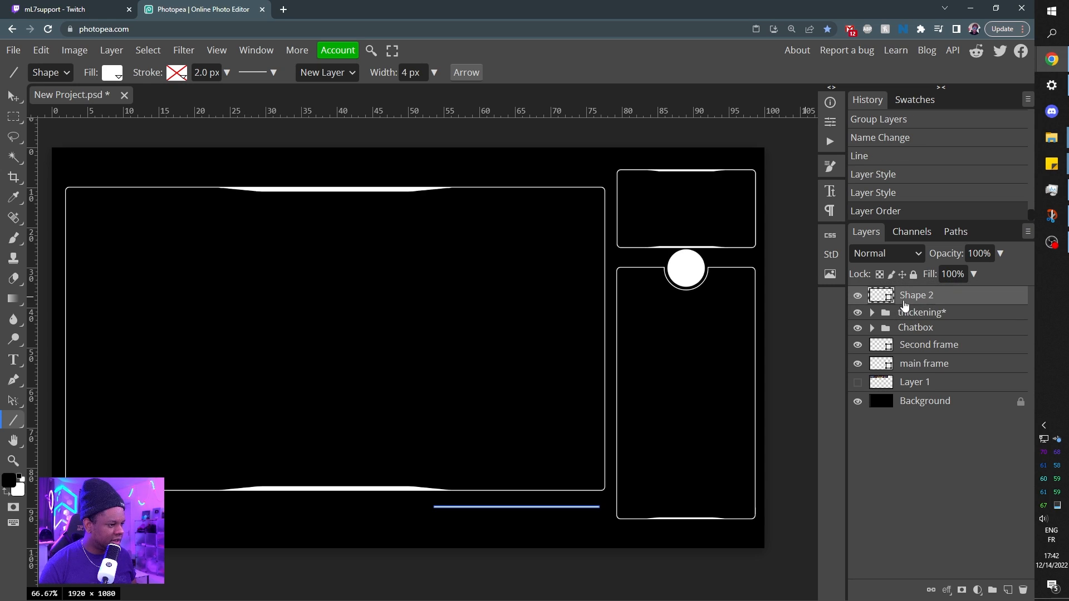
Draw a thin horizontal white rectangle with a 5 px corner radius inside the main frame.
right_click(16, 421)
click(42, 418)
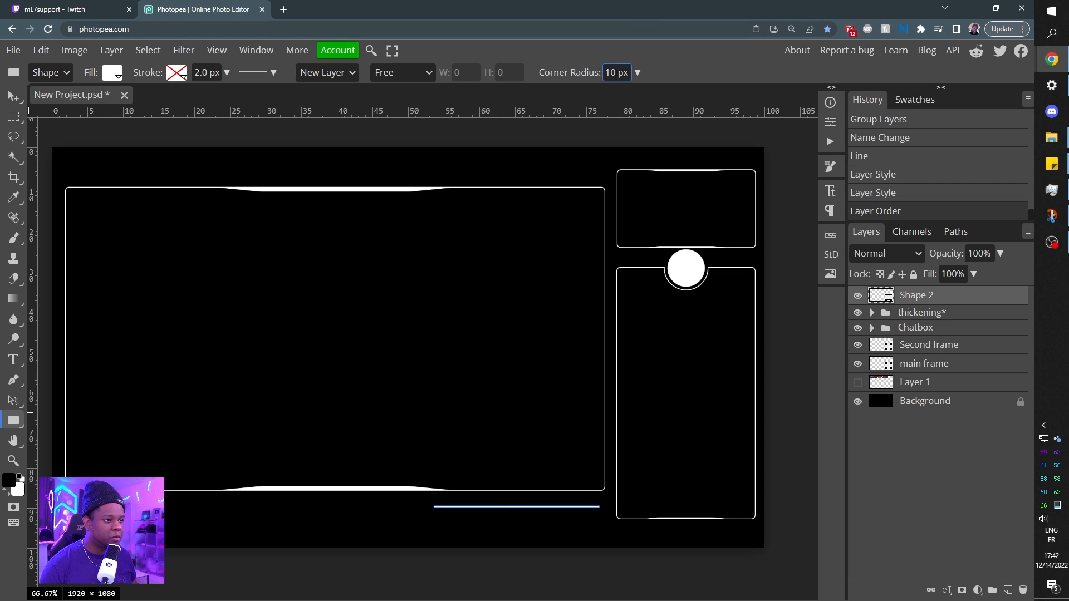
drag(616, 72, 604, 72)
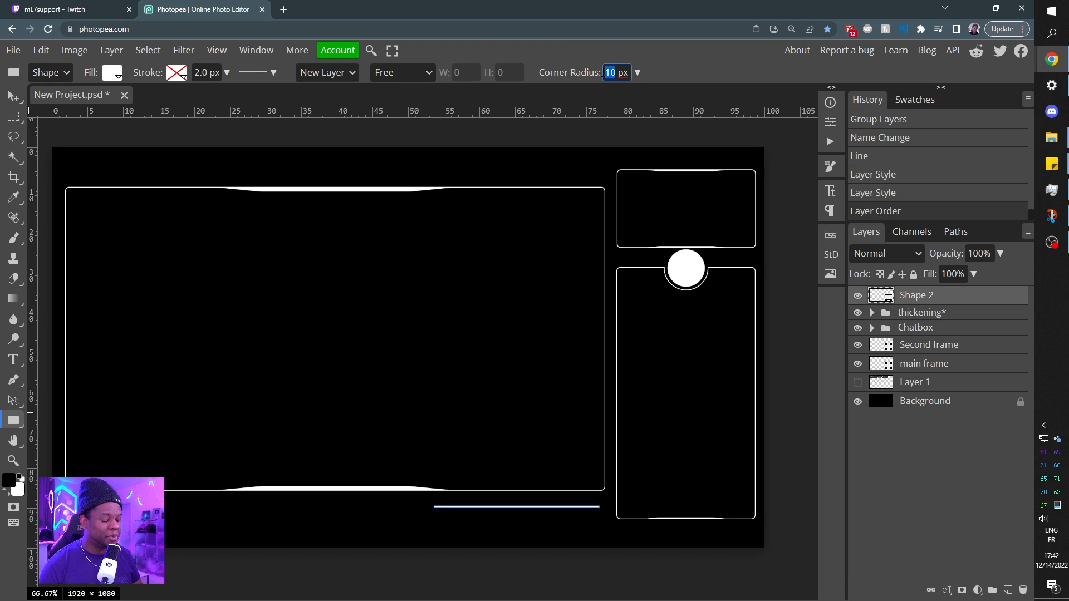
text(5)
key(Return)
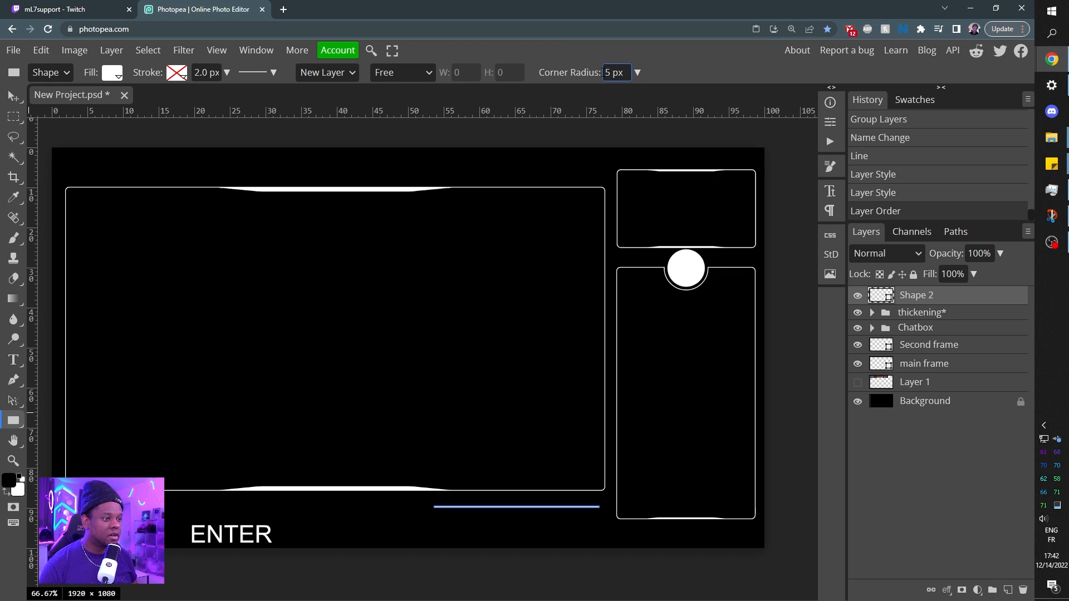
drag(330, 304, 540, 321)
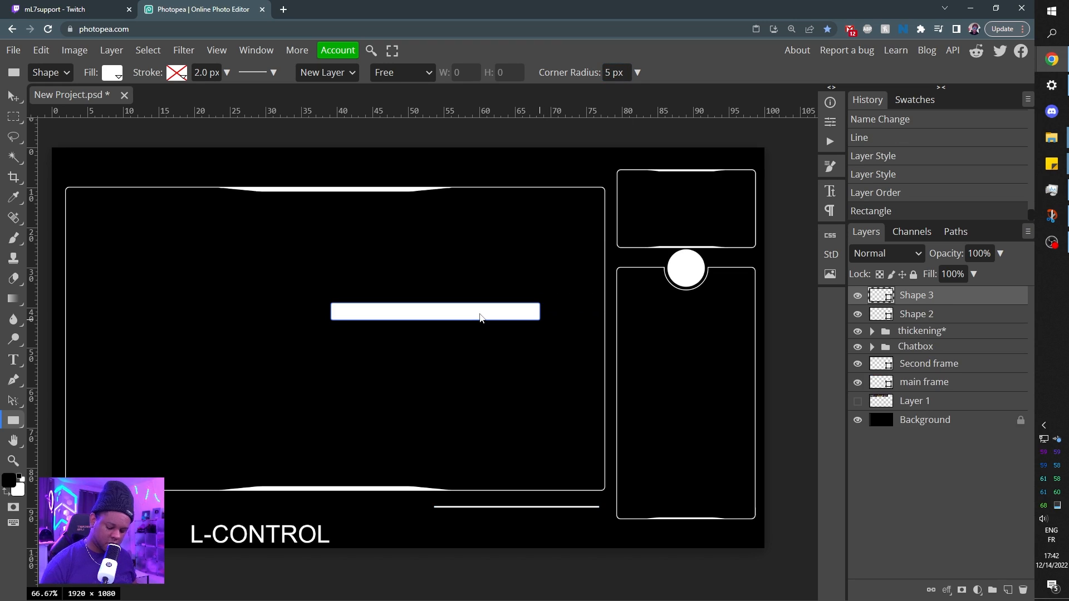
Apply a perspective transform to the rectangle, spreading its lower corners outward to form a trapezoid.
key(ctrl+alt+t)
right_click(479, 307)
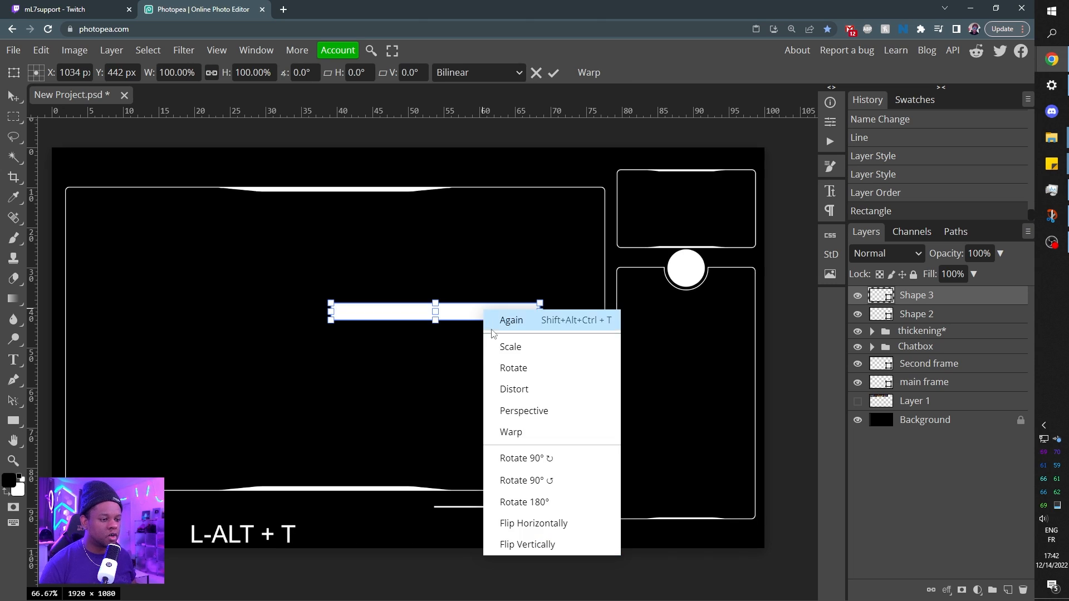
click(509, 412)
drag(539, 321, 586, 320)
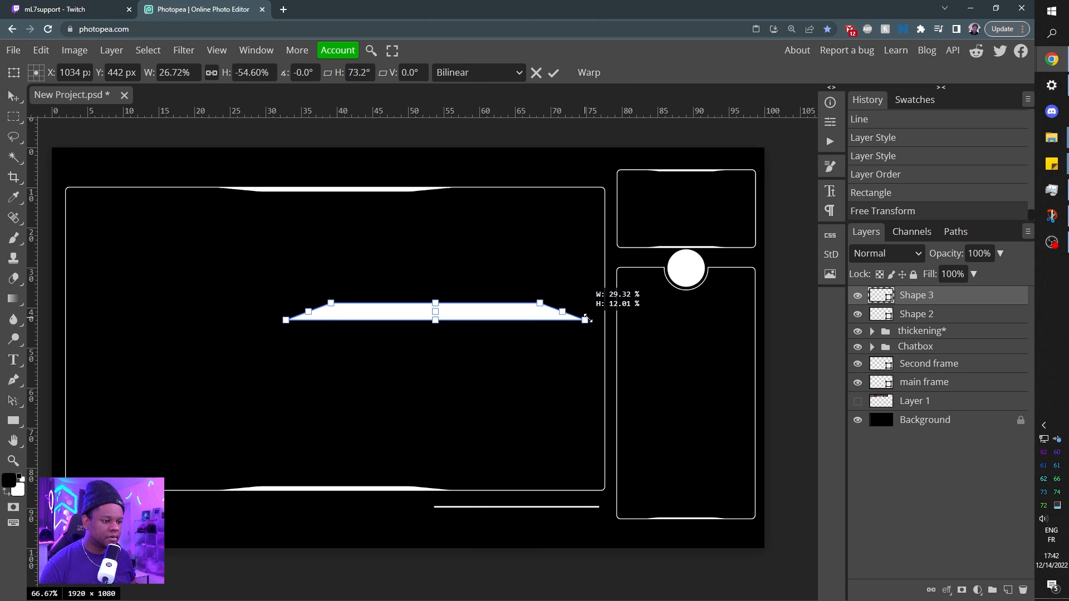
Scale the trapezoid proportionally to about 52% and flip it vertically.
right_click(518, 316)
click(537, 352)
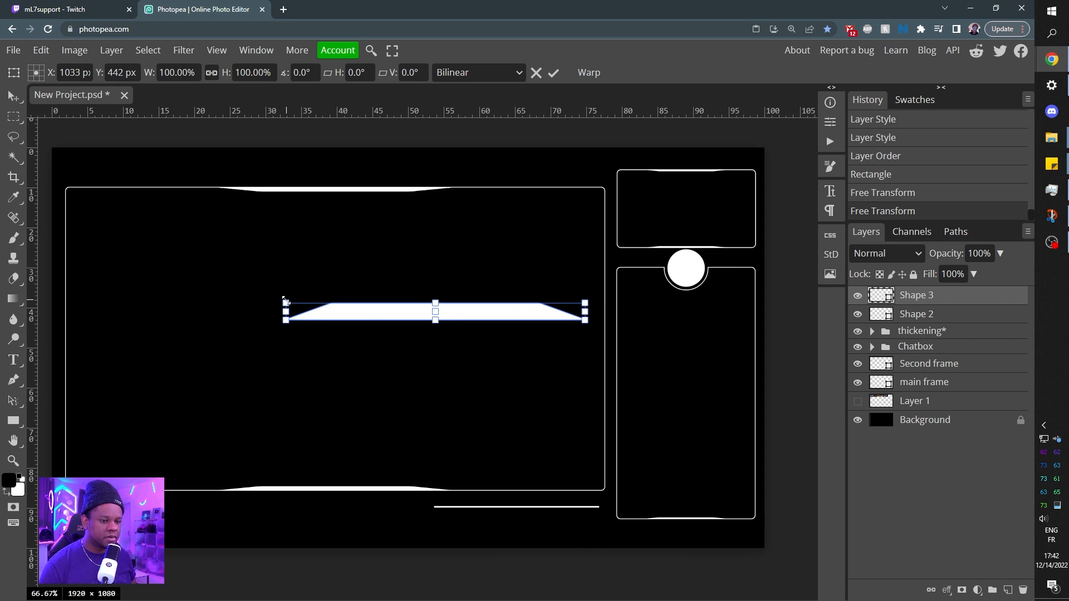
drag(285, 301, 431, 315)
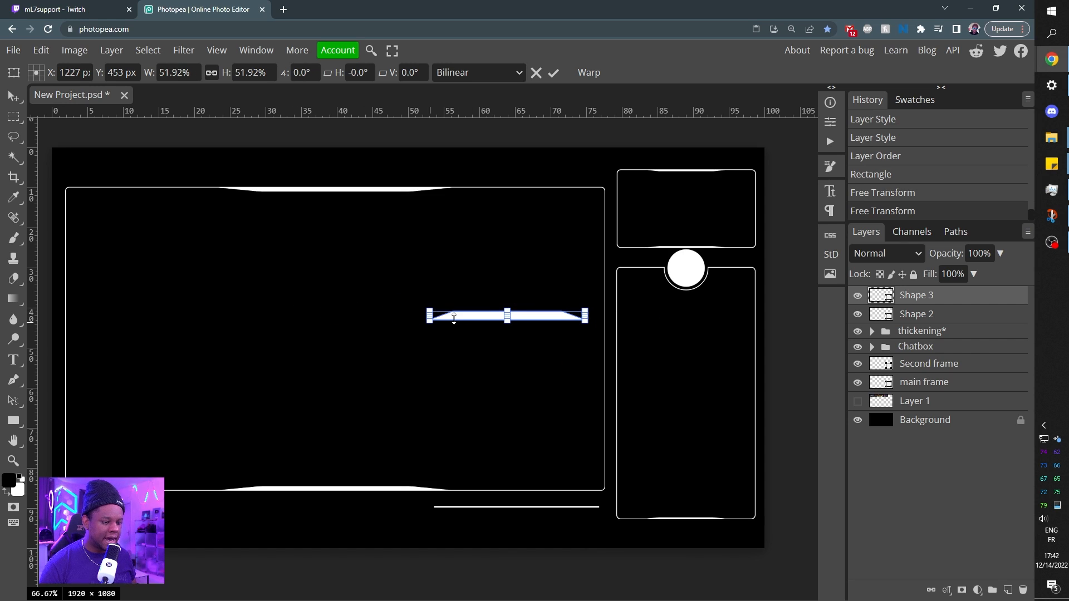
right_click(475, 315)
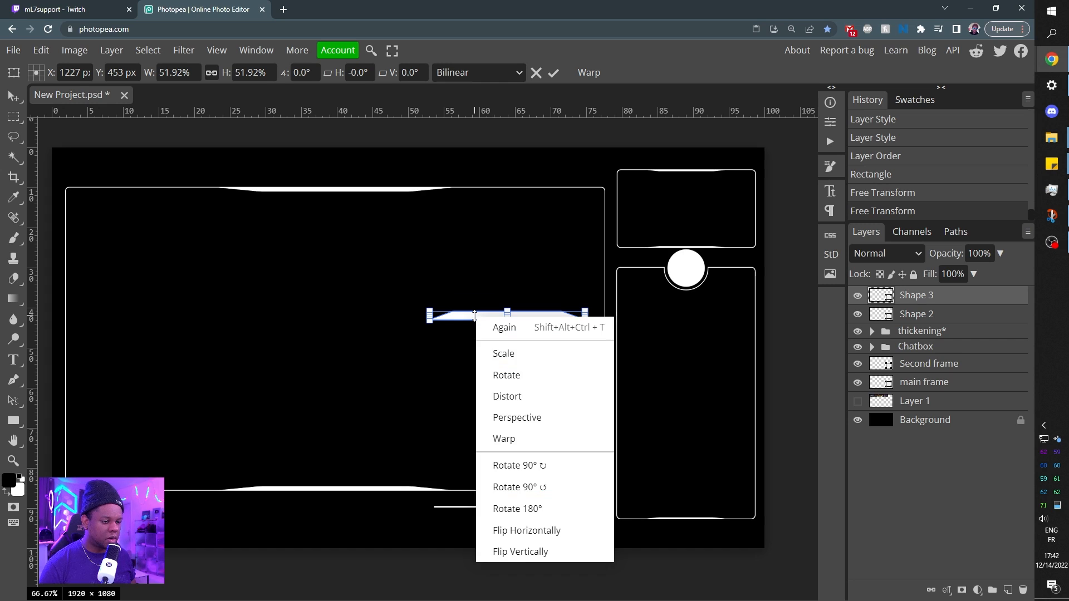
click(524, 546)
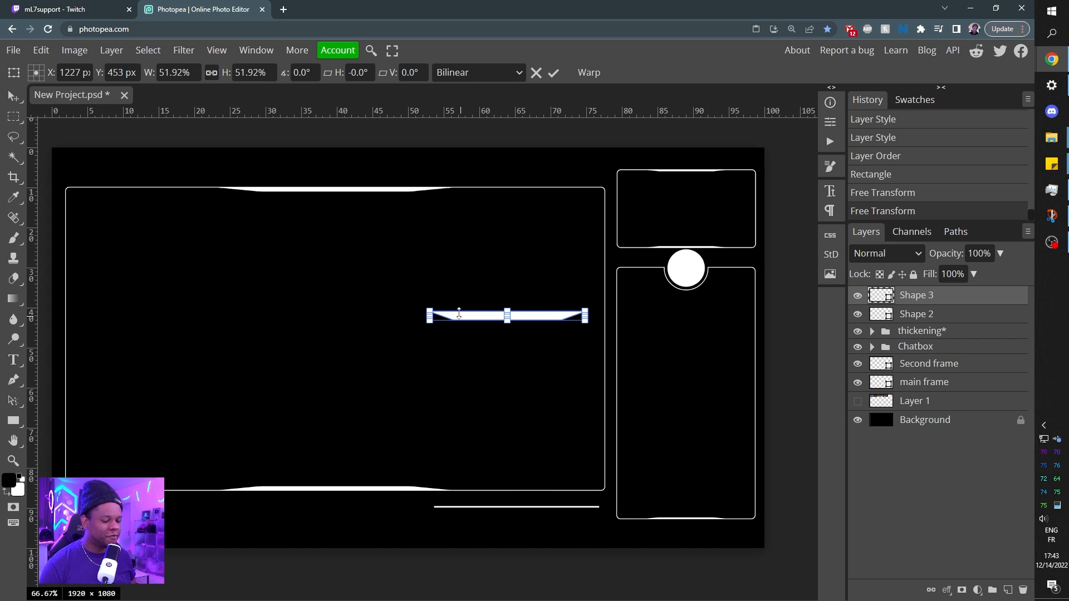
Move the trapezoid below the main frame so its long edge lies on the horizontal line.
key(ctrl+plus)
key(ctrl+plus)
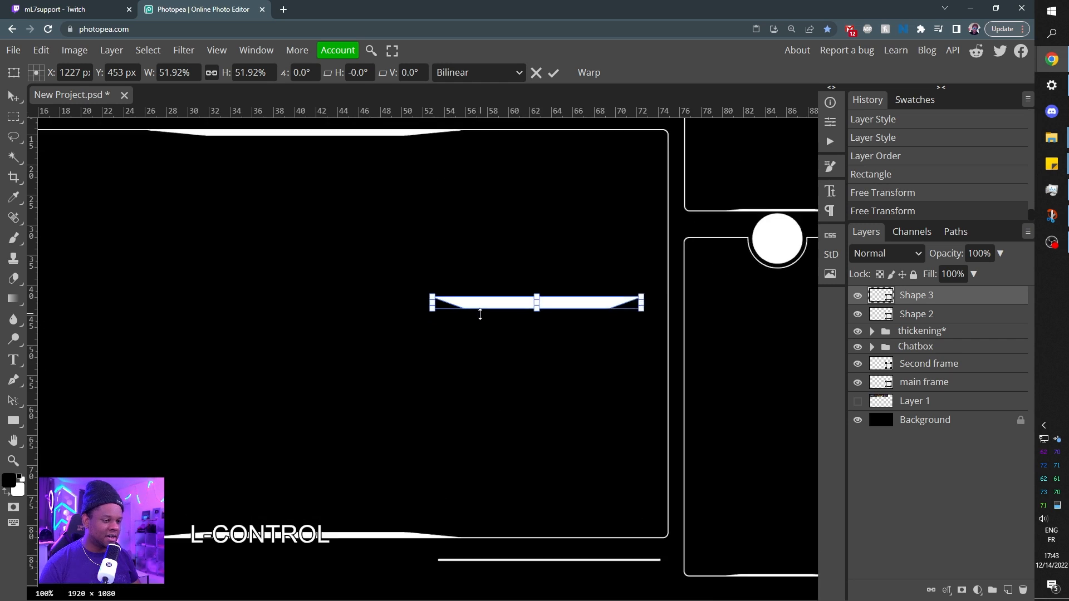
key(space)
drag(473, 415, 397, 300)
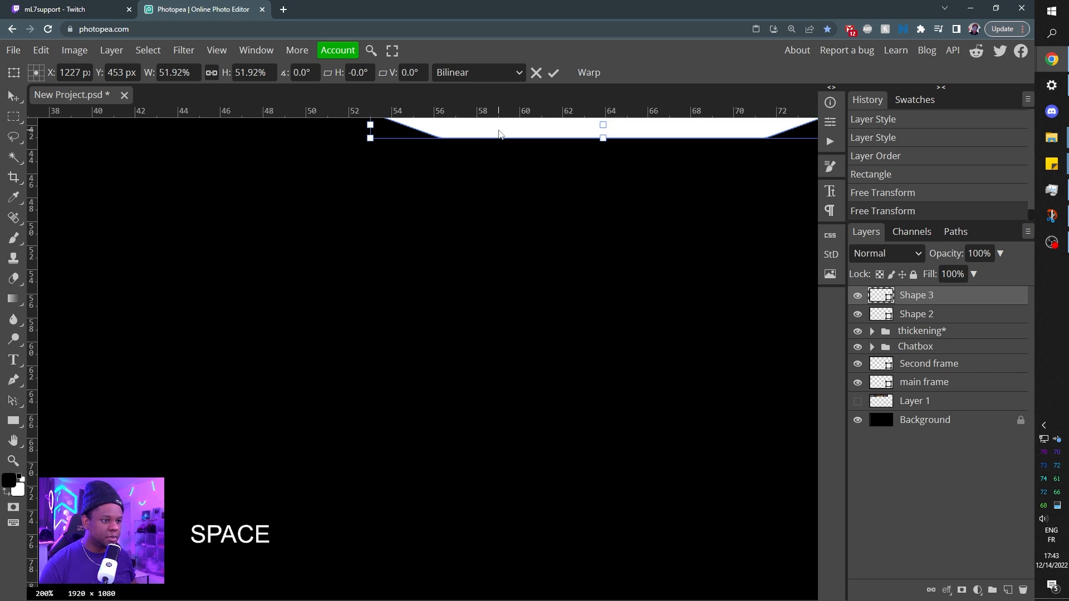
drag(499, 134, 521, 573)
key(space)
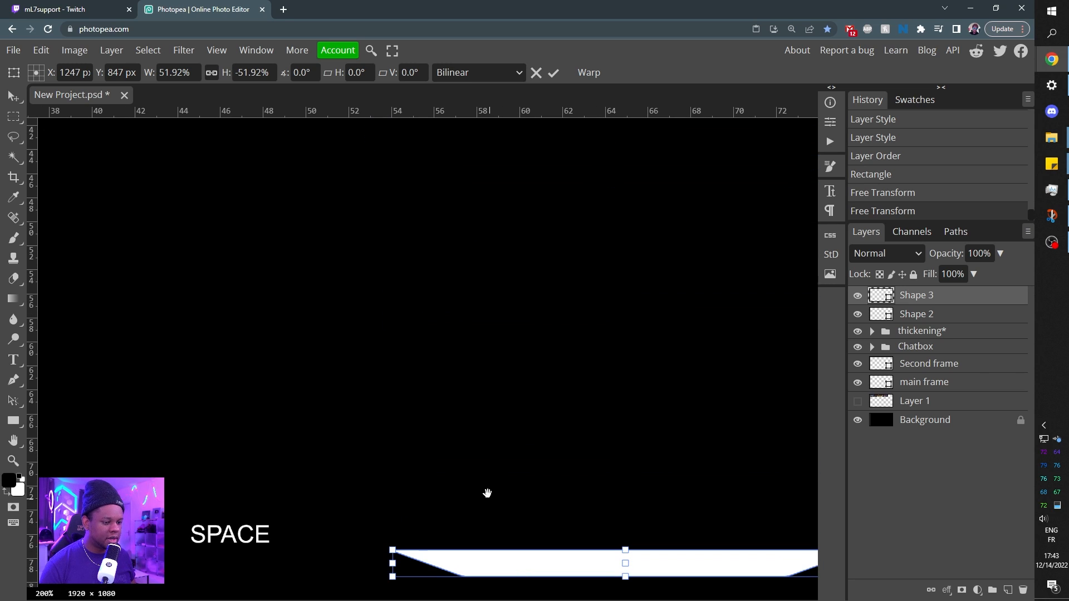
drag(488, 493, 486, 191)
drag(556, 470, 430, 454)
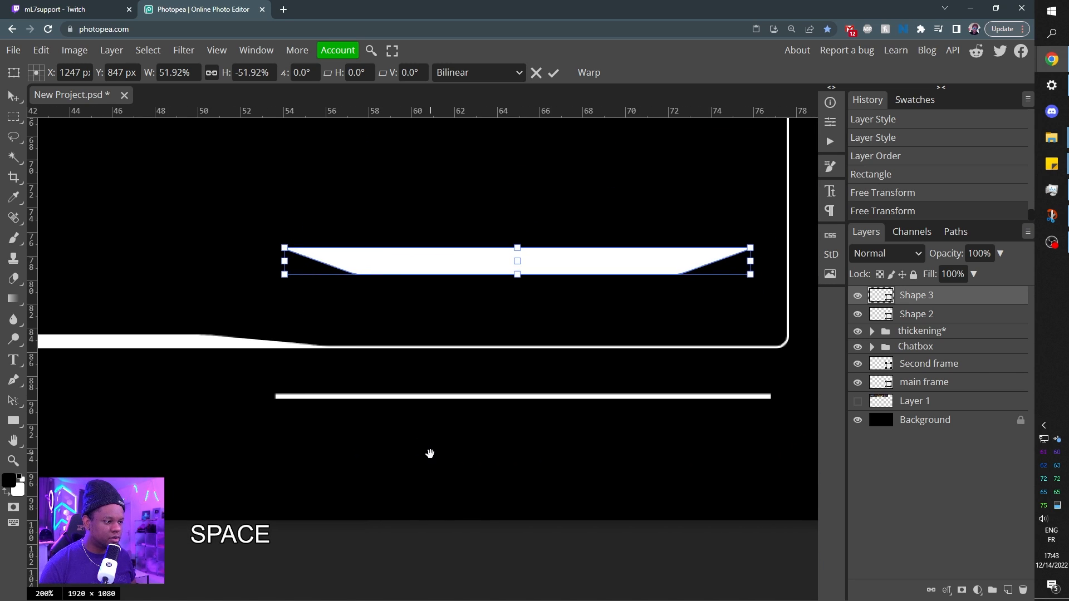
drag(440, 267, 457, 415)
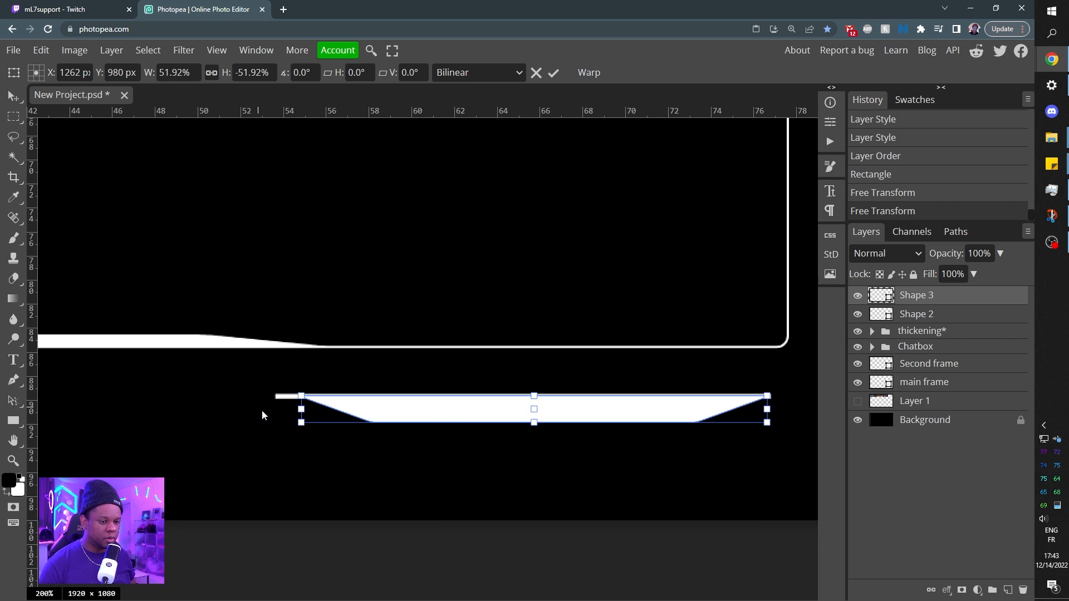
Shrink the trapezoid to about 29% width and 15% height, and place it against the line's underside, right of its midpoint.
drag(300, 424, 502, 399)
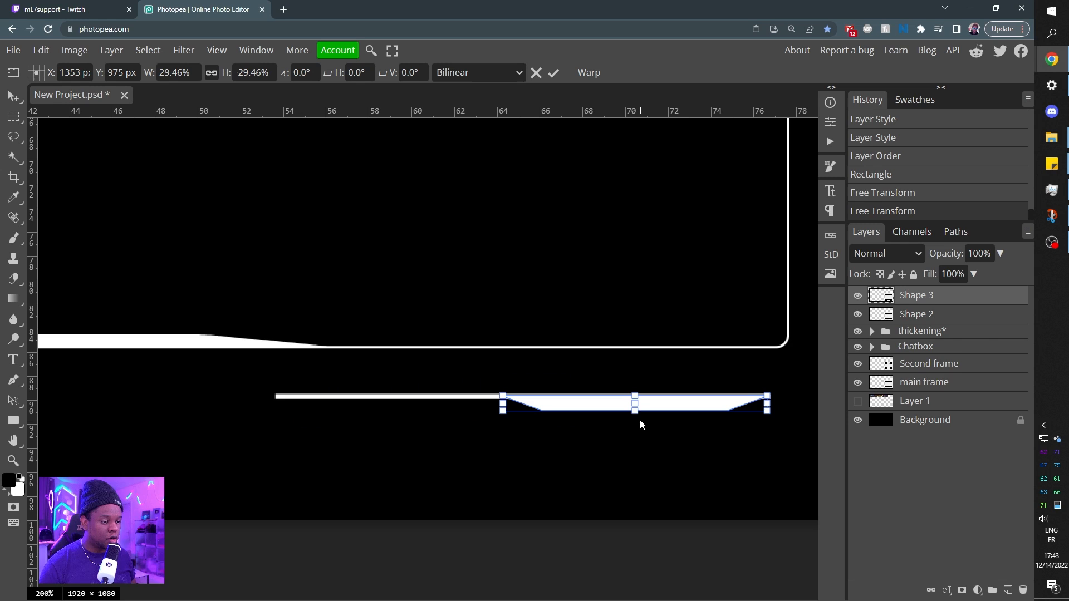
drag(634, 415, 636, 404)
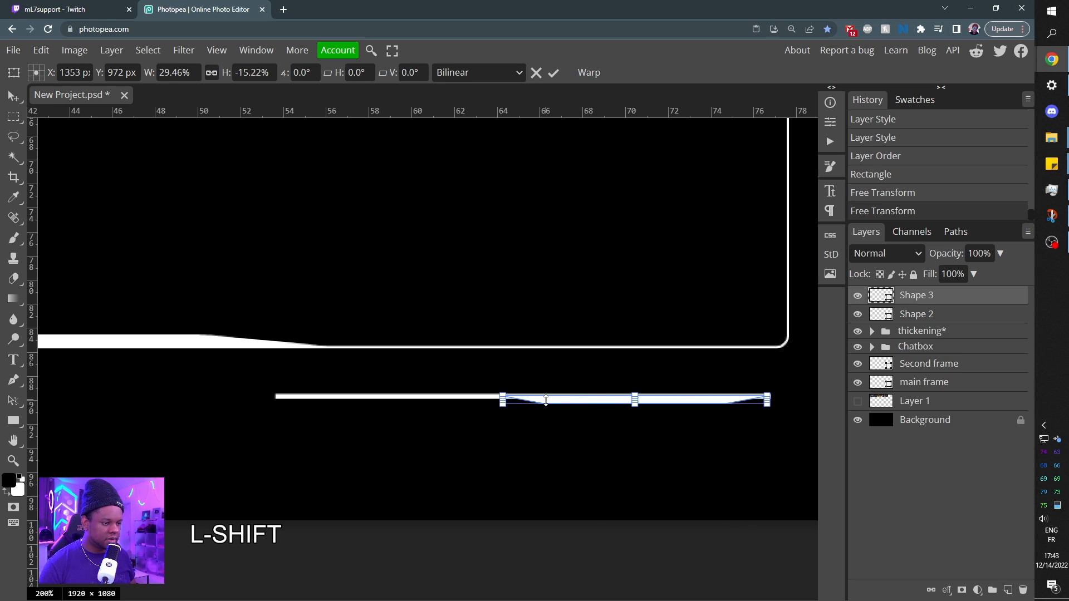
key(ctrl+plus)
key(ctrl+plus)
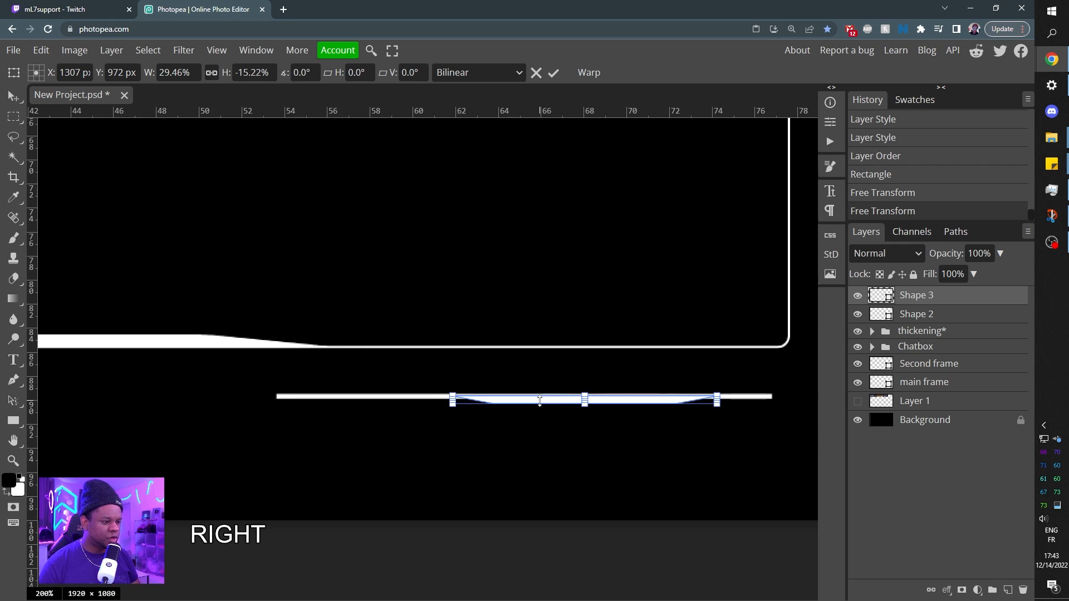
key(Right)
key(Right)
key(Right)
key(Right)
key(Down)
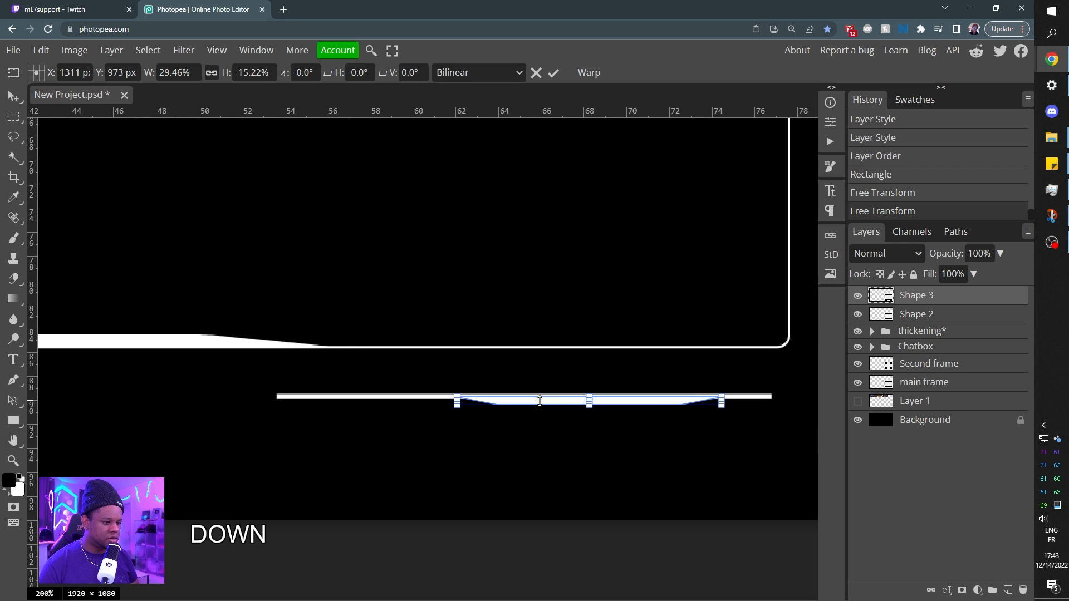
key(Right)
key(Right)
key(Return)
key(ctrl+minus)
key(ctrl+minus)
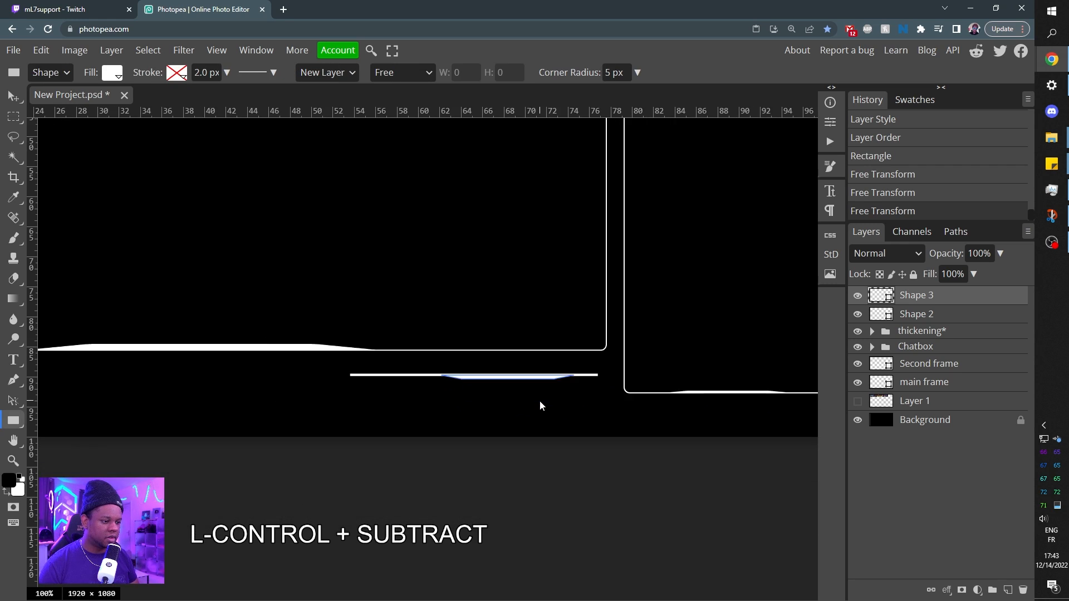
Merge the Shape 2 line and the Shape 3 trapezoid into a single layer.
click(930, 332)
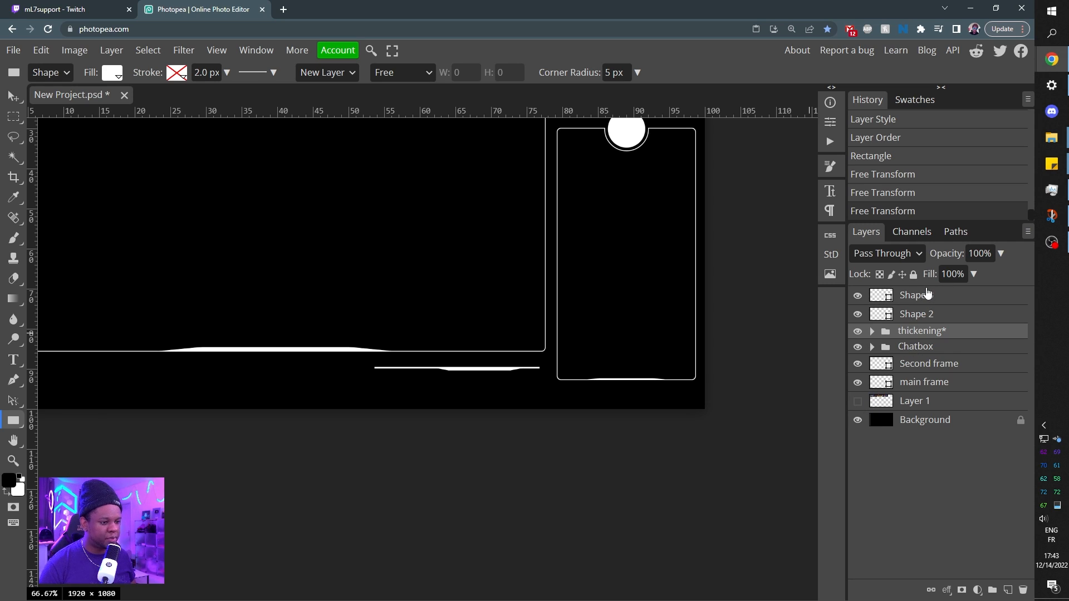
click(920, 314)
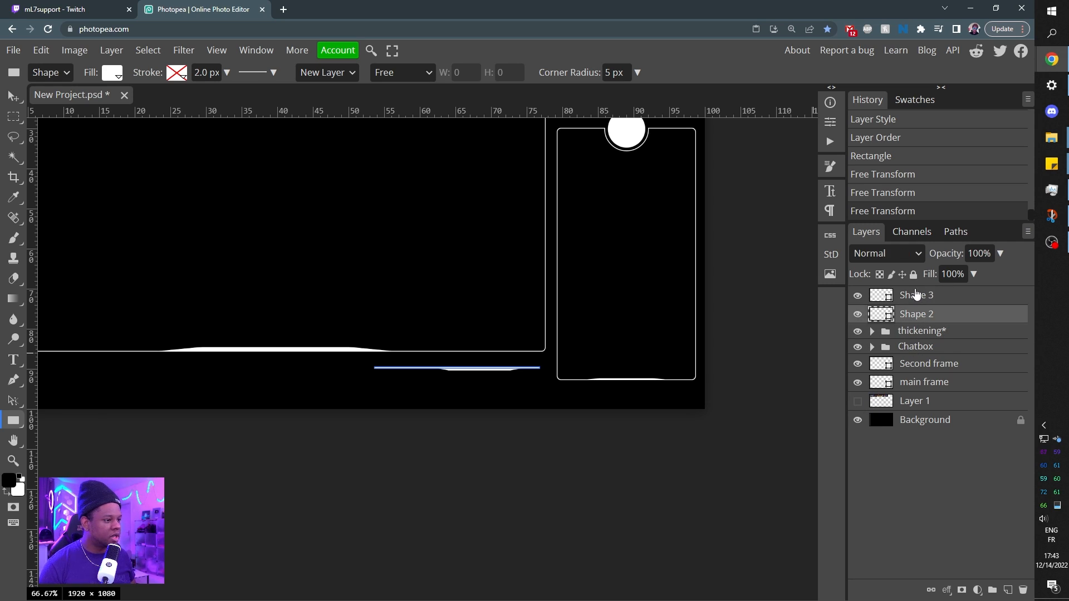
shift+click(913, 301)
right_click(914, 301)
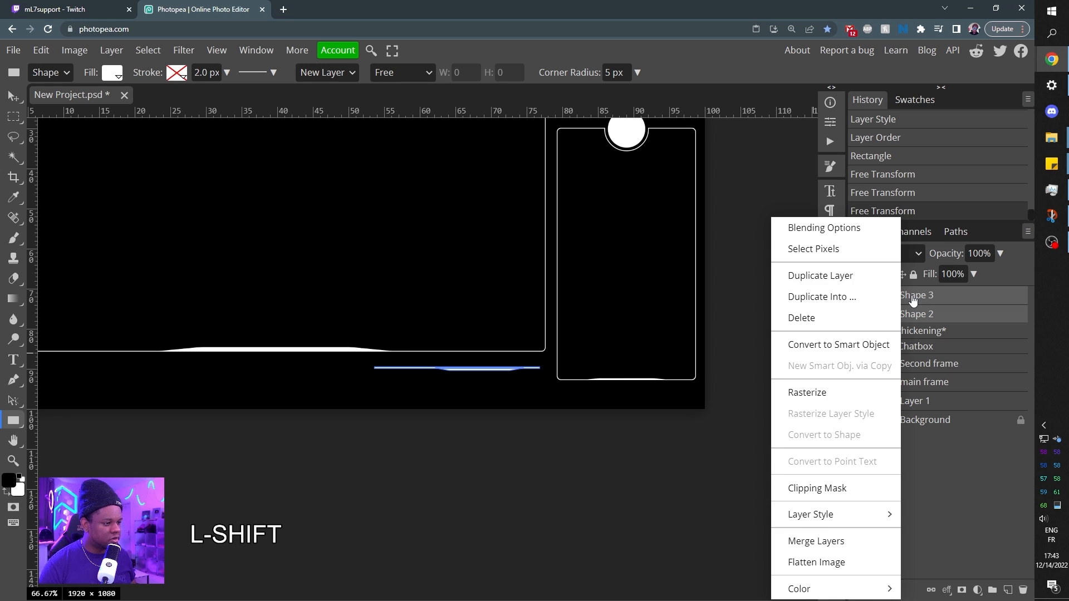
click(811, 547)
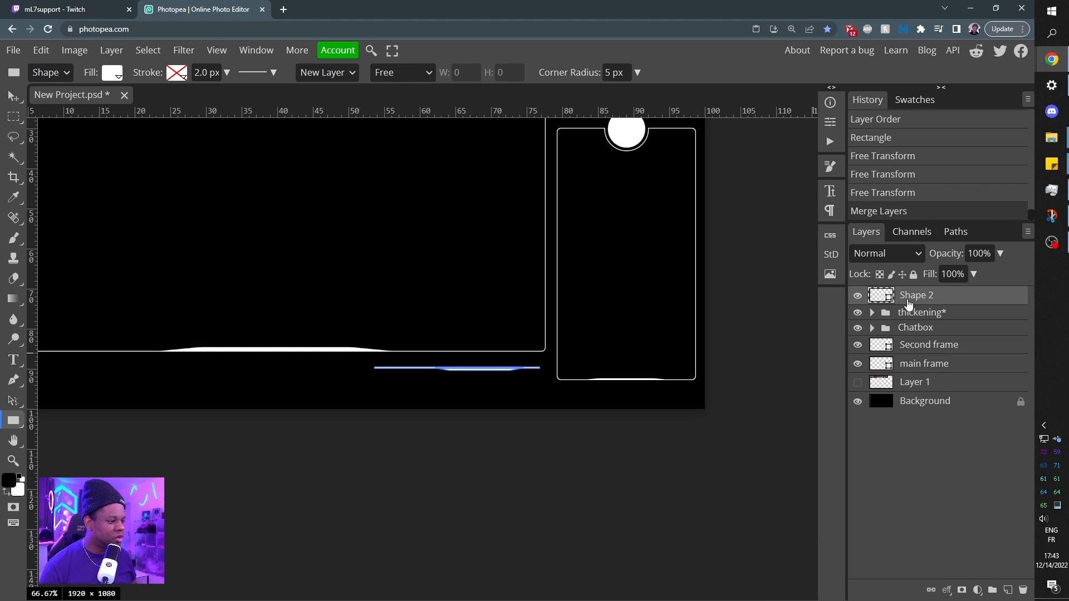
Duplicate the merged Shape 2 layer and flip the copy vertically with Free Transform.
key(alt)
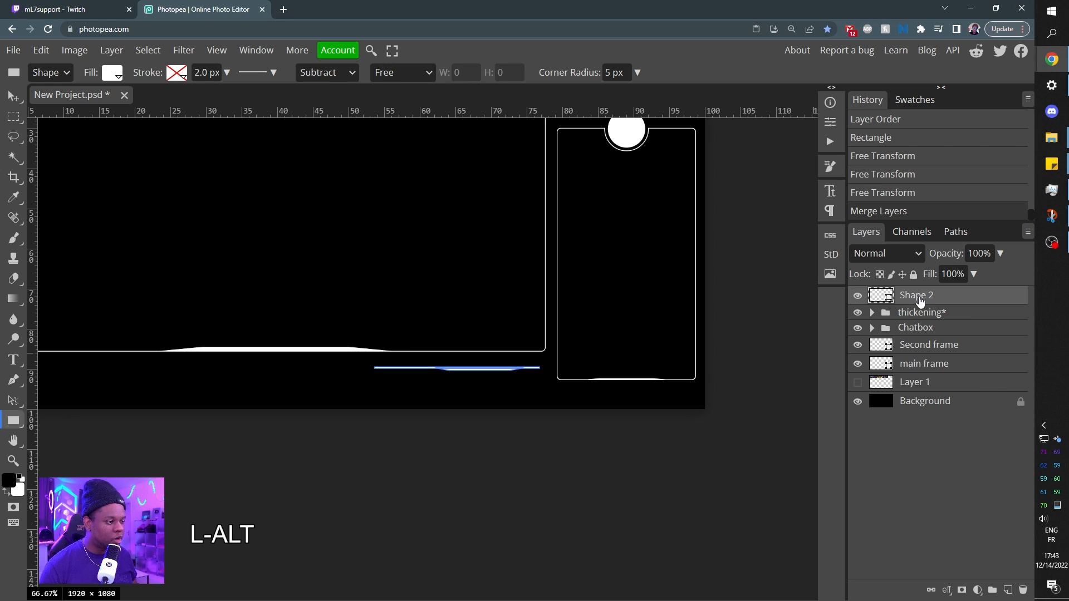
drag(920, 299, 921, 288)
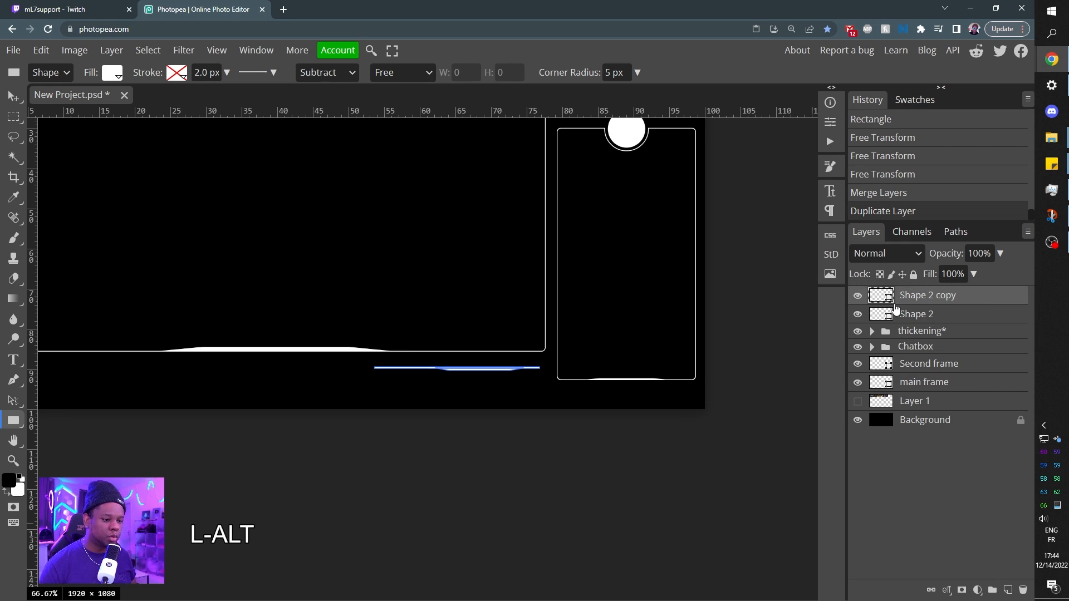
key(ctrl)
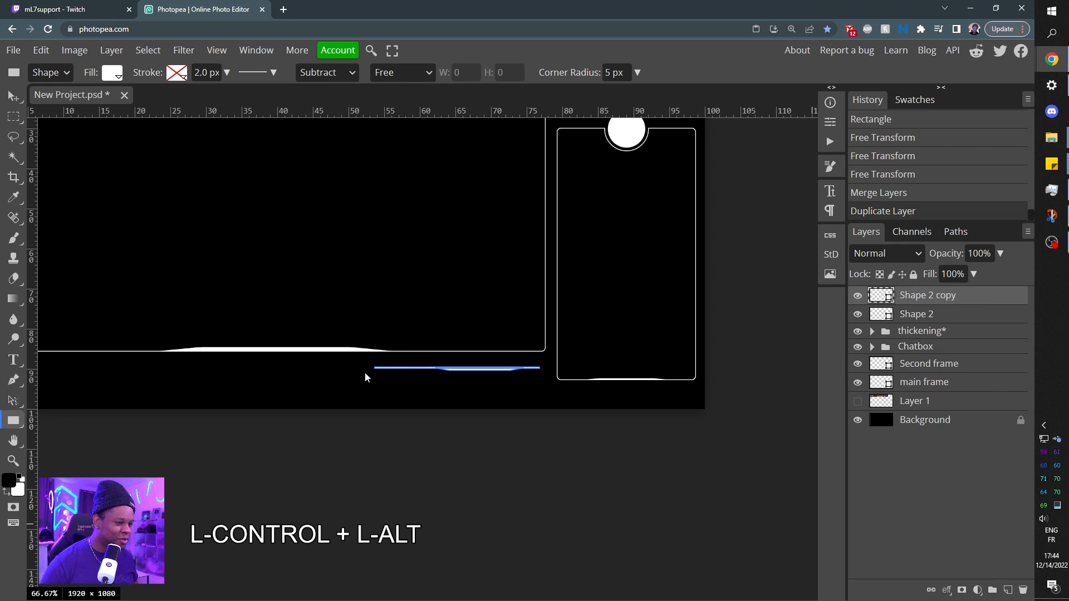
key(ctrl+alt+t)
right_click(428, 371)
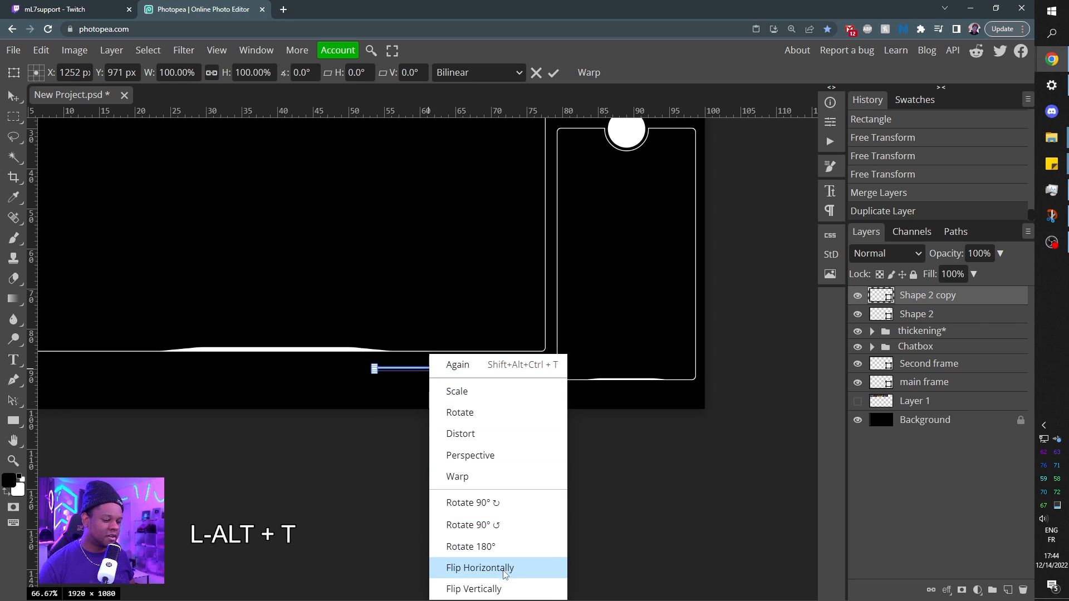
click(496, 589)
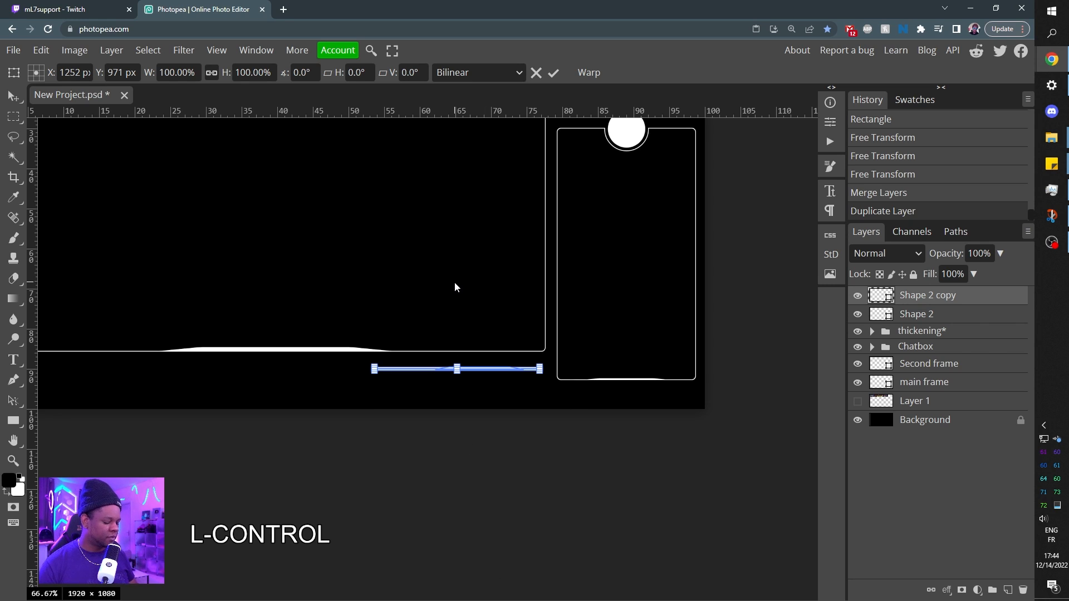
Move the flipped line copy down below the original, near the canvas's lower edge at about Y 1066 px.
key(ctrl+KP_Add)
key(ctrl+KP_Add)
key(ctrl+KP_Add)
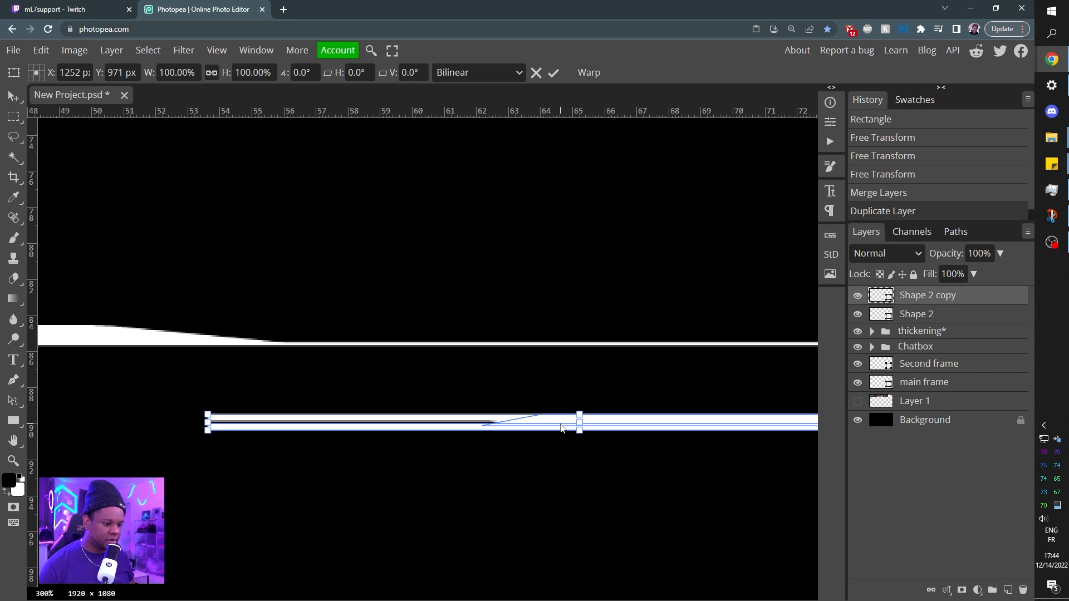
drag(561, 417, 551, 588)
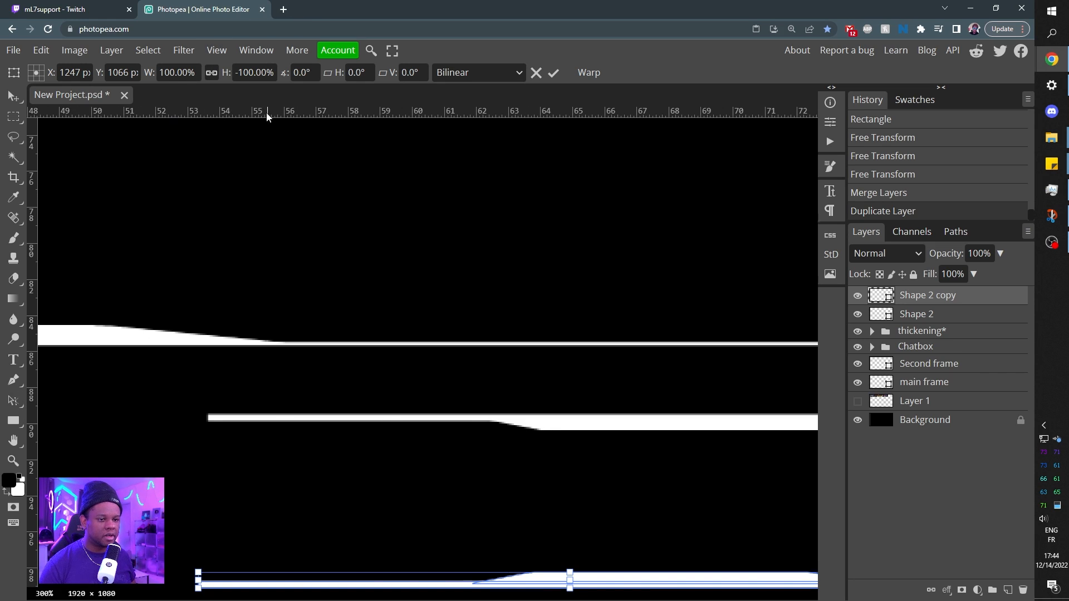
Line up the flipped copy's left end with the upper line's left end using a temporary vertical guide, and remove the guide.
key(ctrl+r)
key(ctrl+r)
key(ctrl+r)
key(ctrl+r)
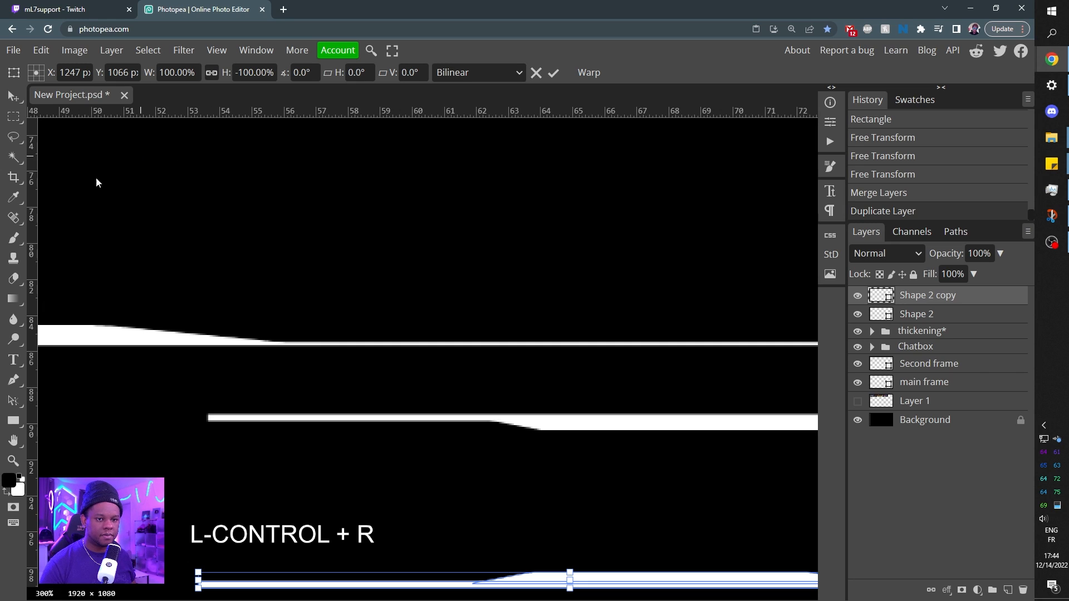
drag(52, 215, 209, 236)
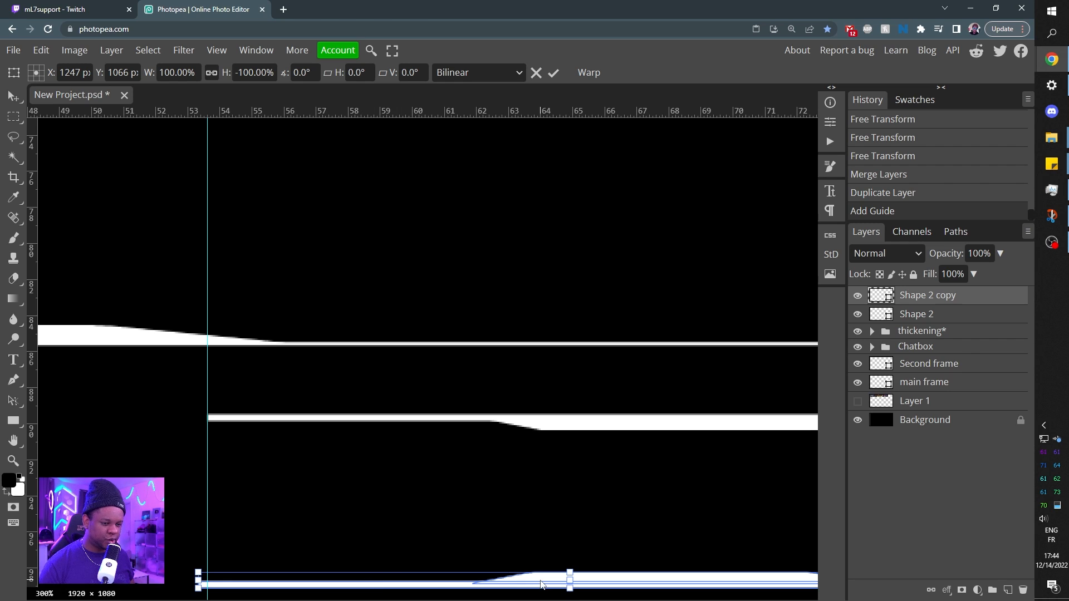
drag(541, 585, 549, 585)
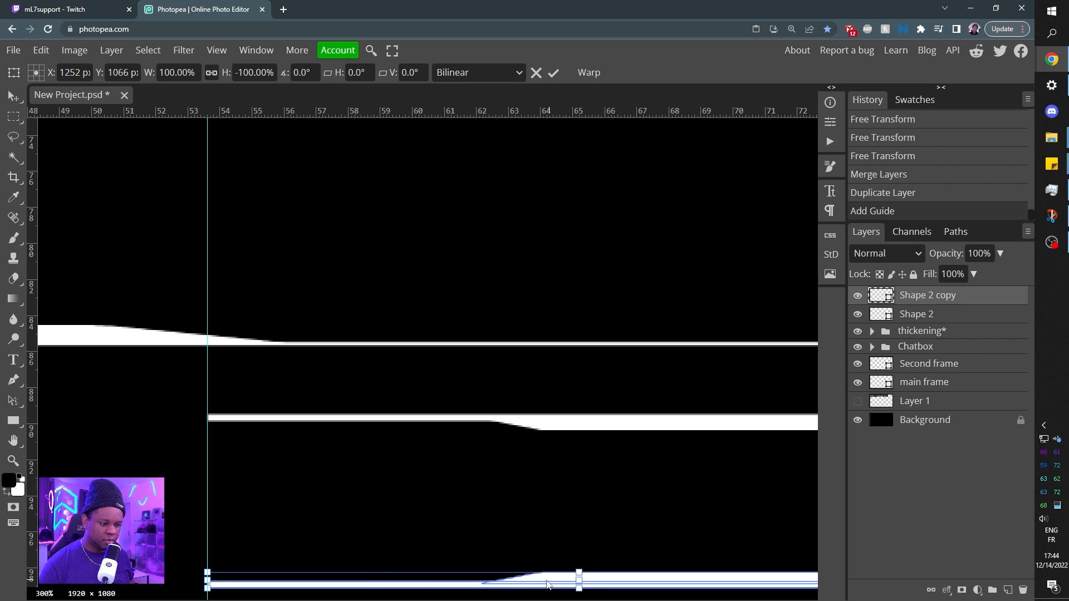
key(Return)
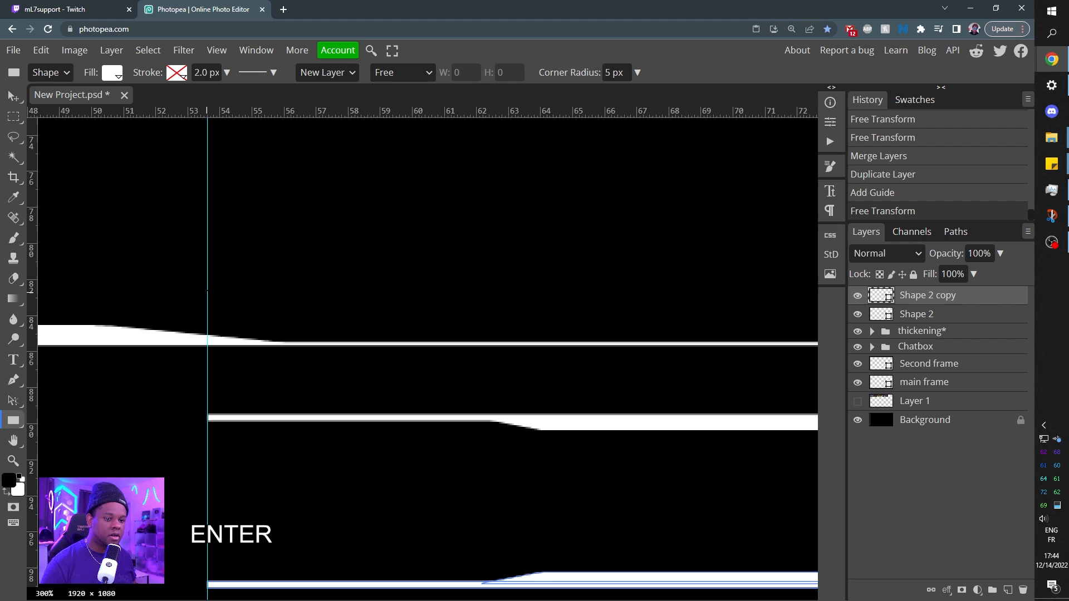
key(v)
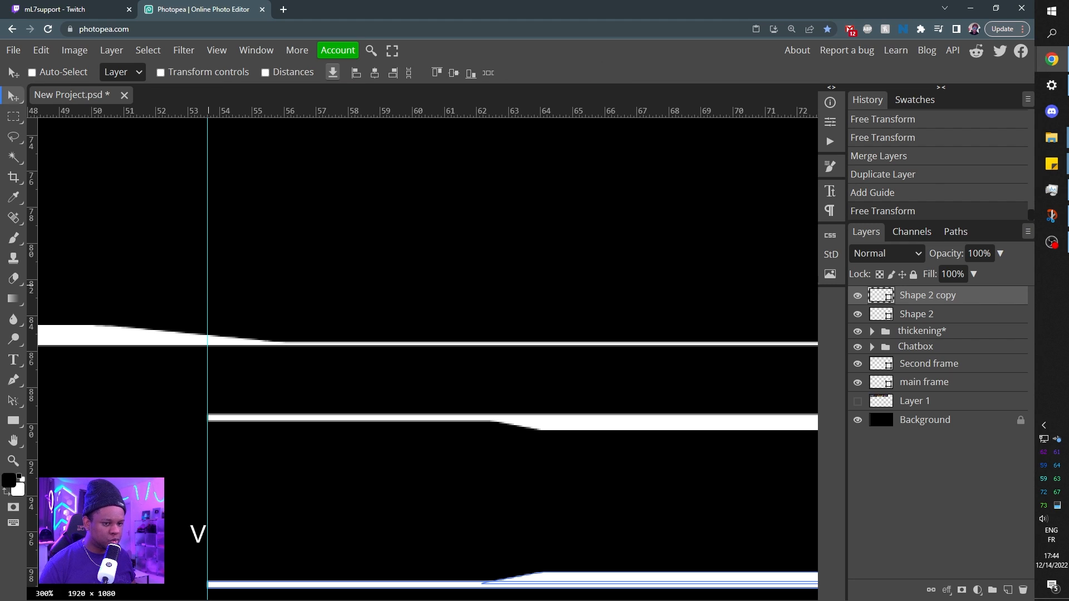
drag(207, 281, 22, 281)
Nudge the flipped line copy upward so it sits slightly closer to the upper line.
key(ctrl+minus)
key(ctrl+minus)
key(ctrl+minus)
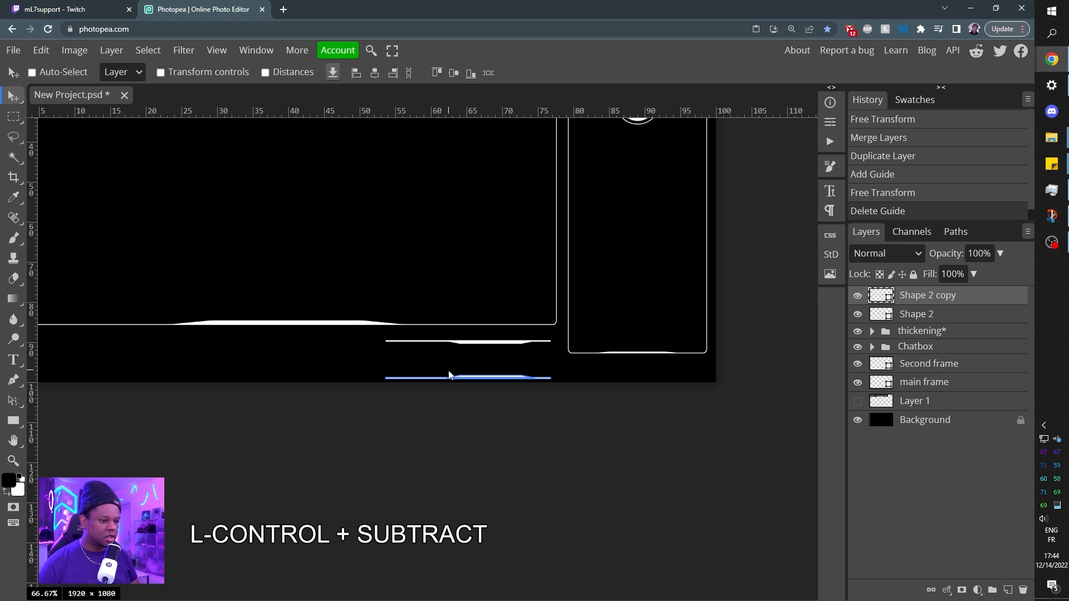
key(Up)
key(Up)
key(Up)
key(Up)
key(Up)
key(Up)
key(Up)
key(Up)
key(Up)
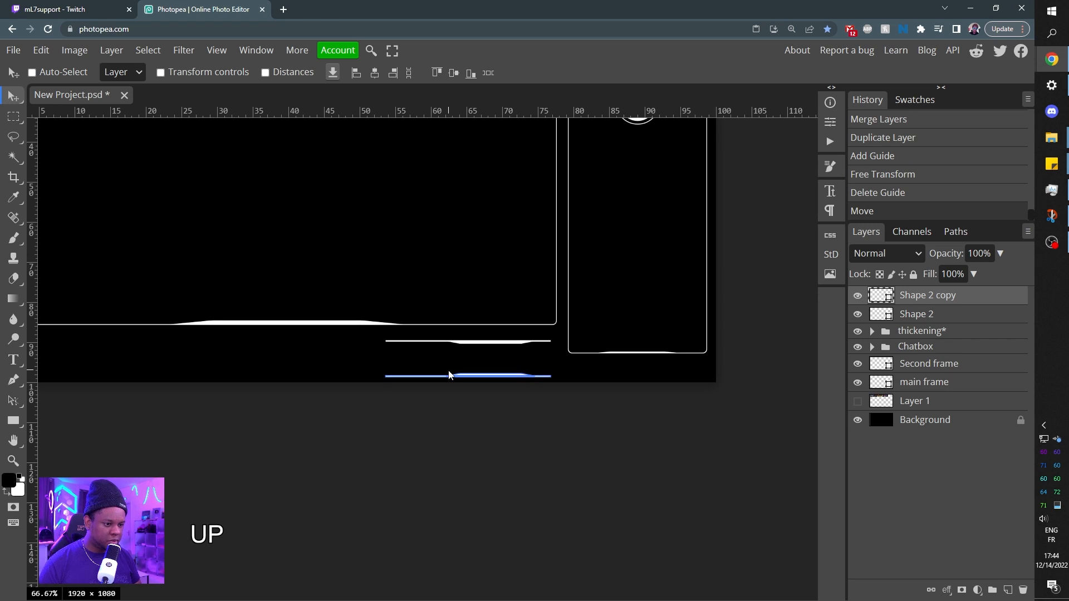
key(Up)
key(Up)
key(Up)
key(Up)
key(Up)
key(Up)
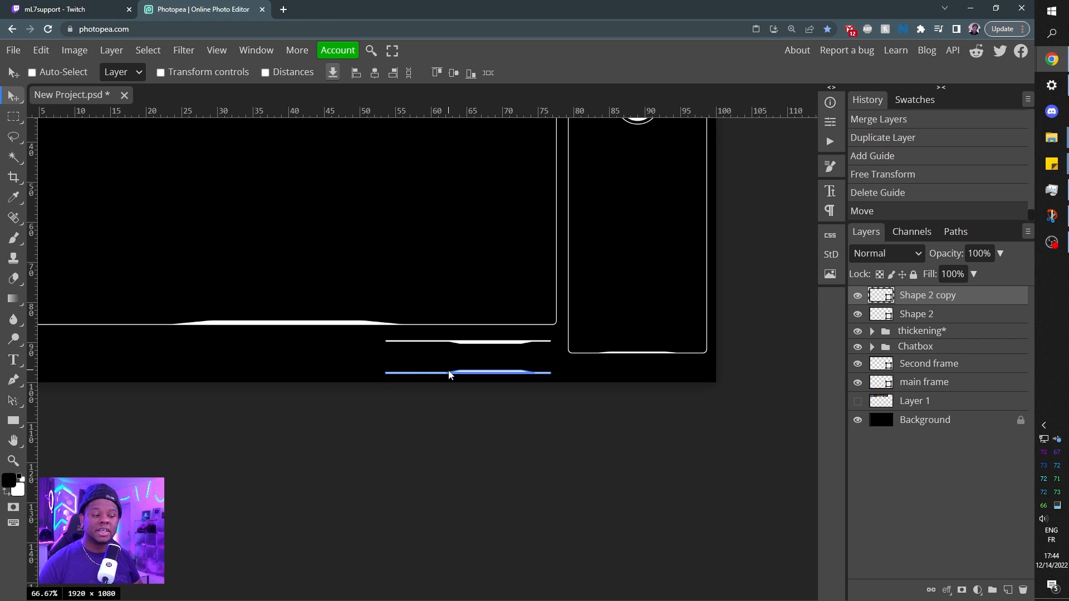
key(Up)
key(Up)
key(Up)
key(Up)
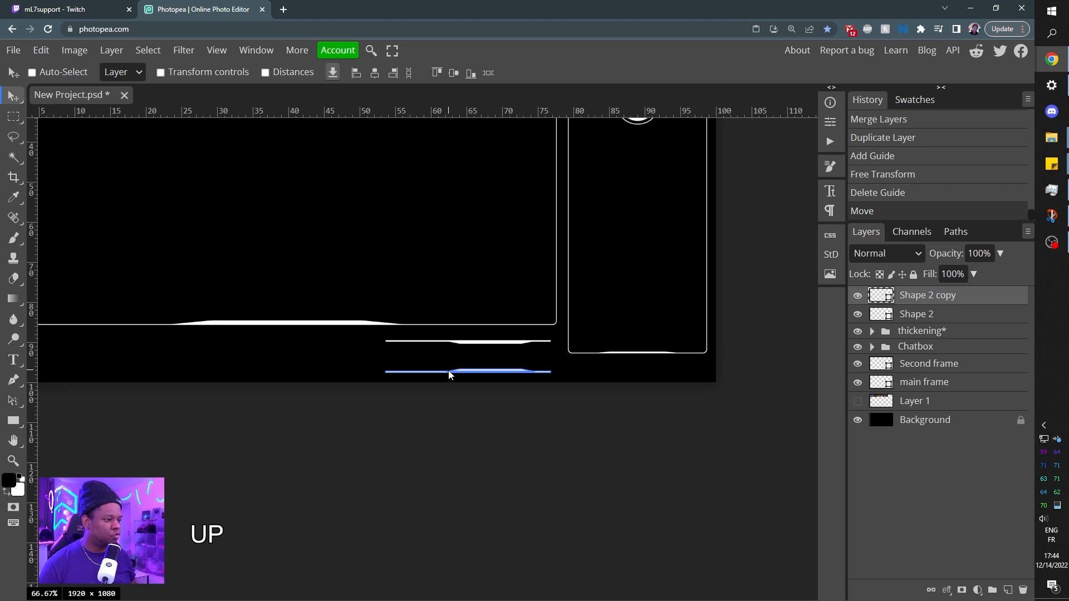
Try to draw a white rounded square with a 10 px corner radius beside the left ends of the two lines.
key(ctrl+KP_Add)
key(ctrl+KP_Add)
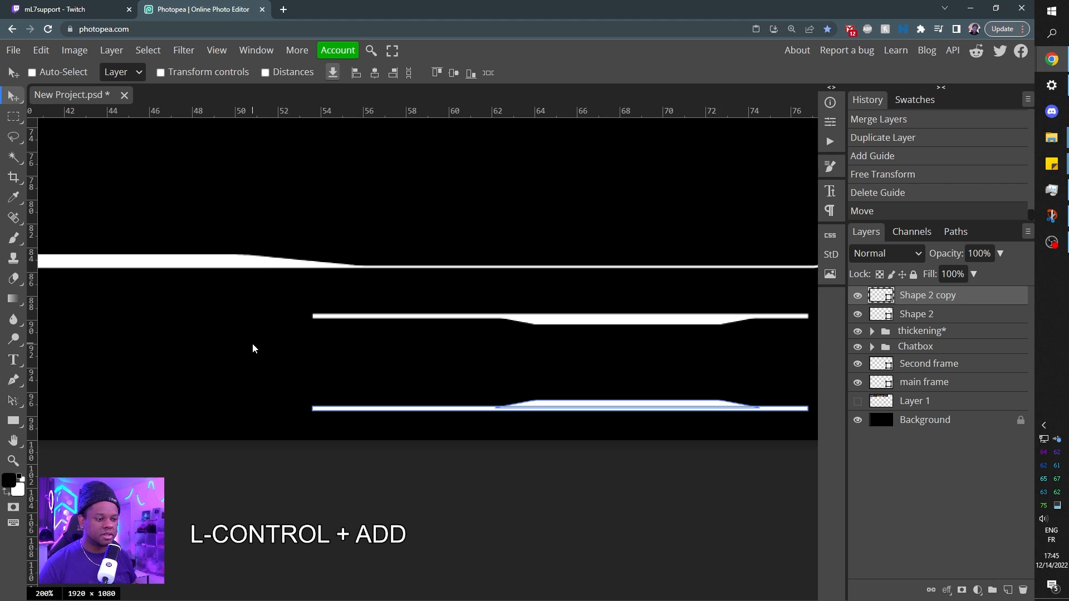
drag(235, 349, 431, 354)
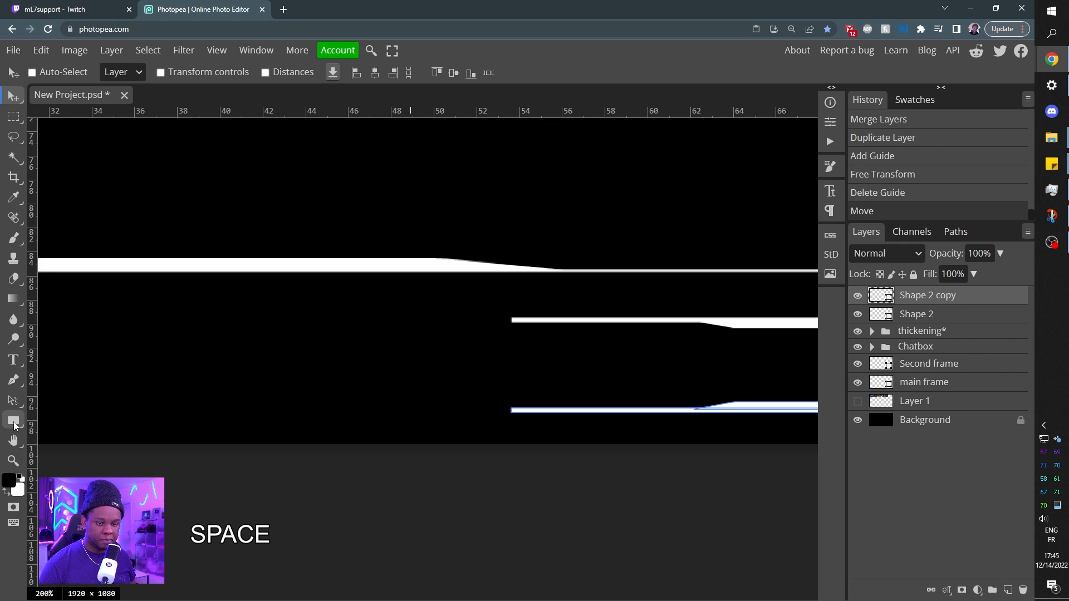
click(14, 422)
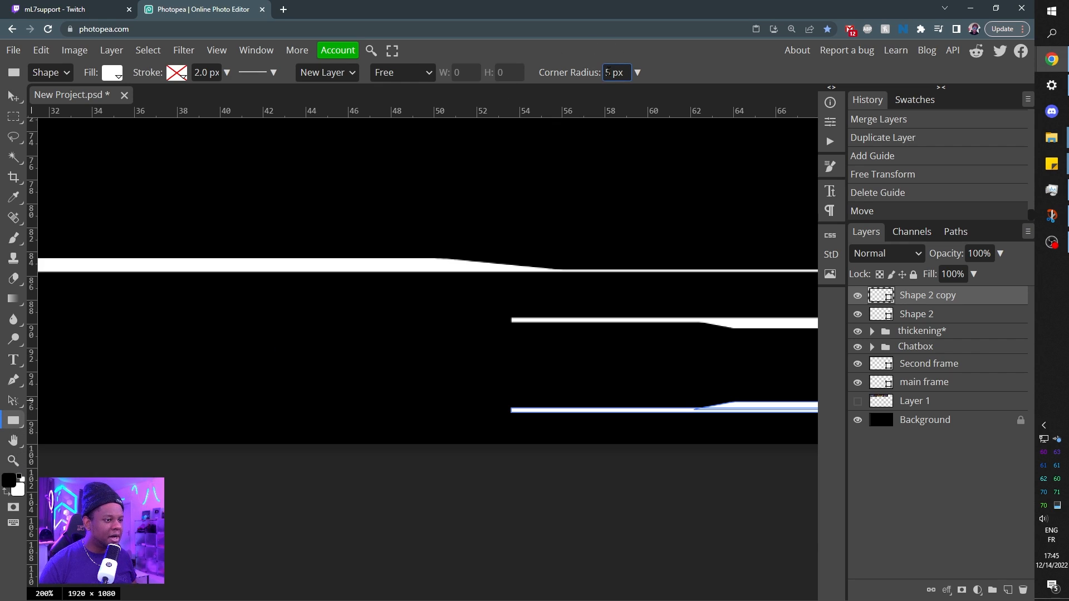
text(10)
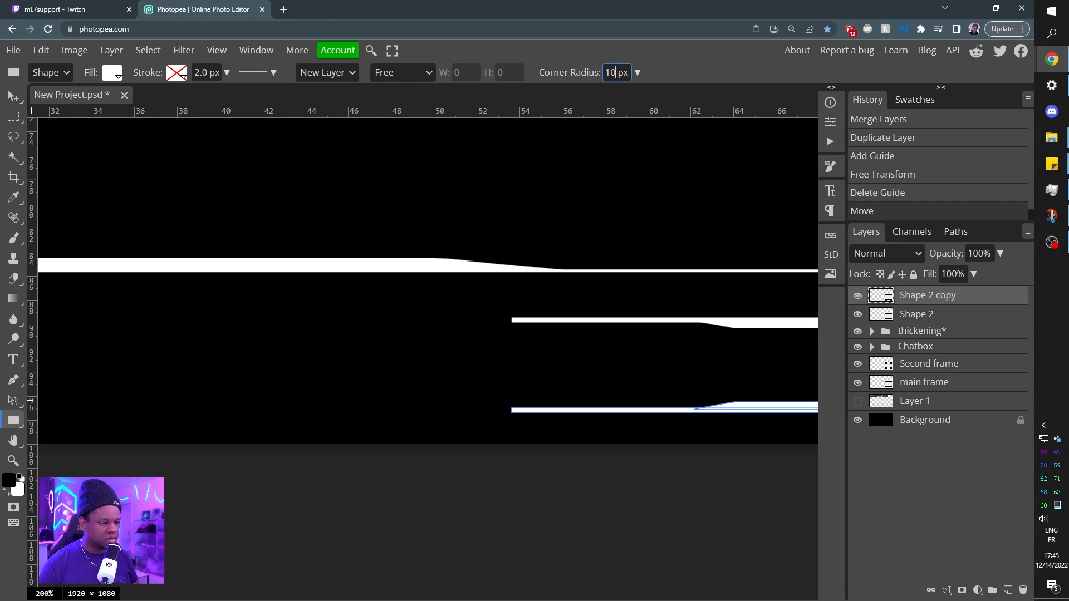
key(Return)
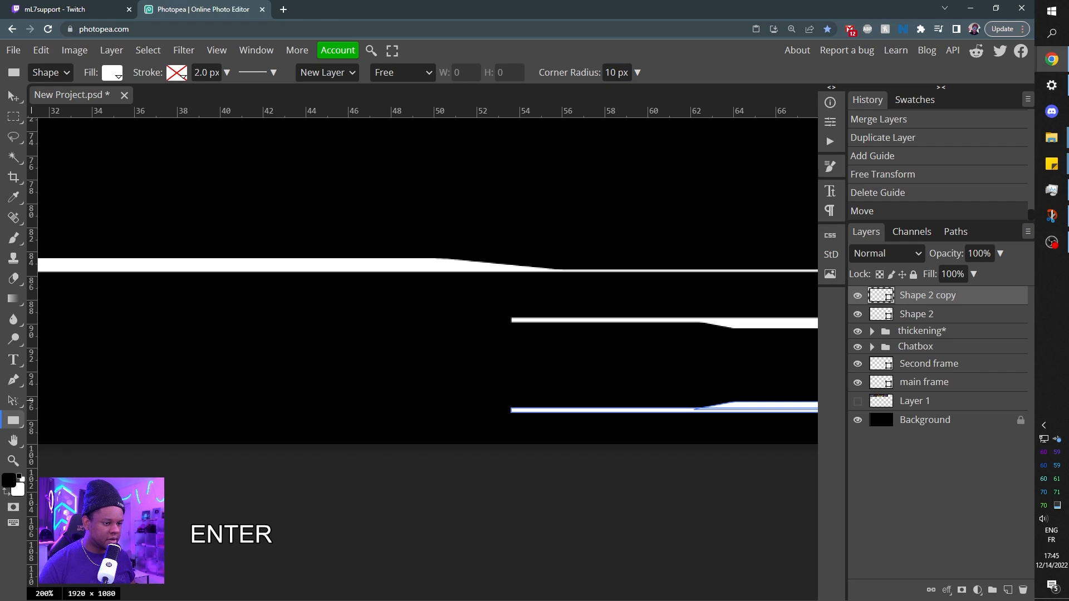
drag(498, 316, 397, 415)
key(ctrl+z)
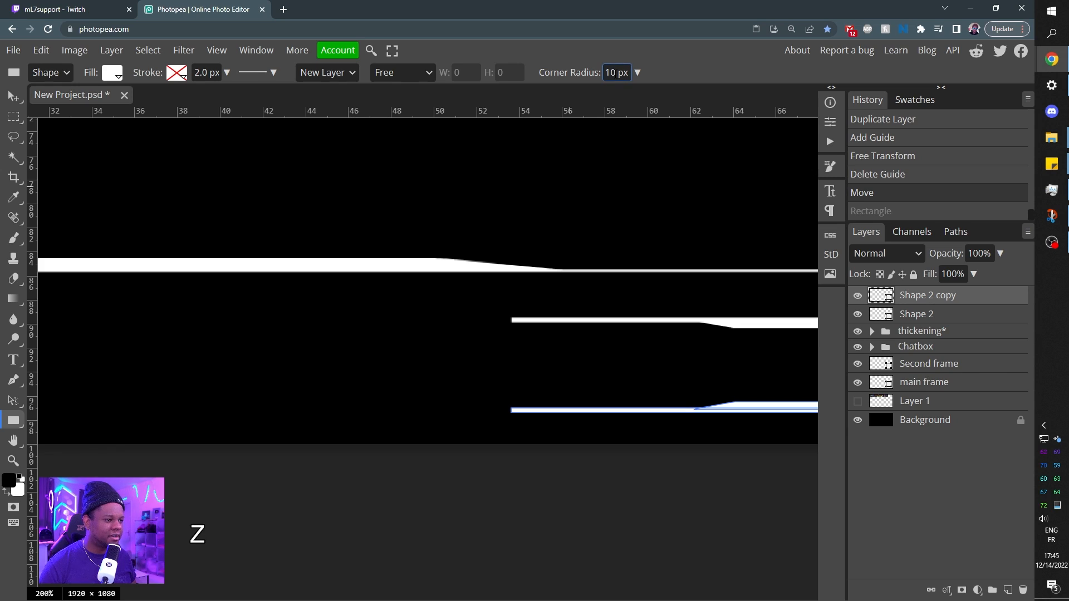
Draw a white square with a 5 px corner radius just left of the two lines, spanning the height between them.
text(5)
key(Return)
drag(497, 316, 399, 444)
Group the square and both line layers, and name the group "Label".
key(ctrl+minus)
key(ctrl+minus)
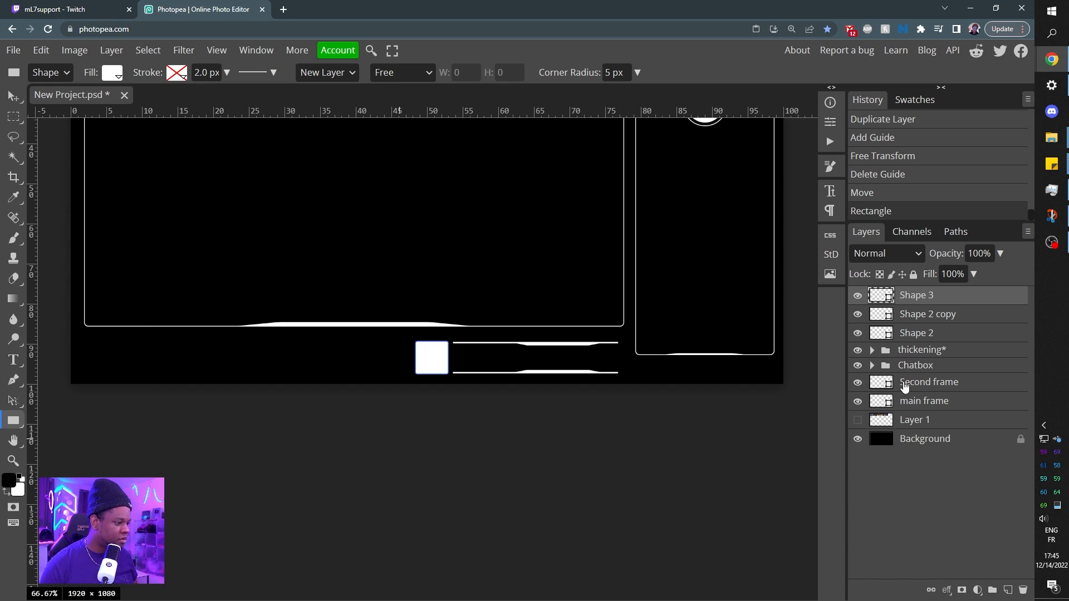
shift+click(921, 333)
key(ctrl+g)
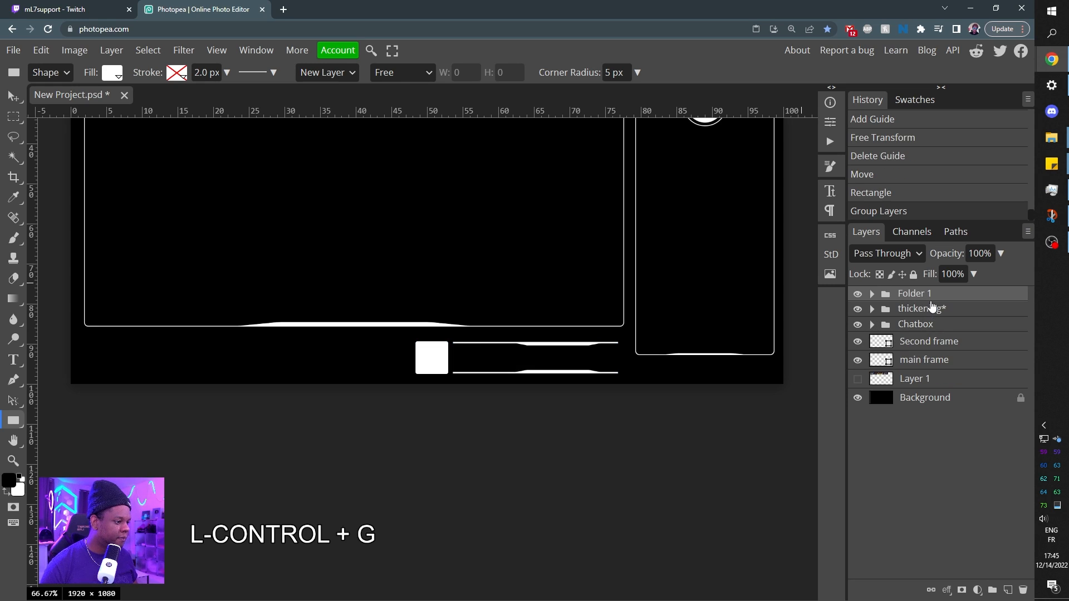
double_click(919, 294)
text(Label)
key(Return)
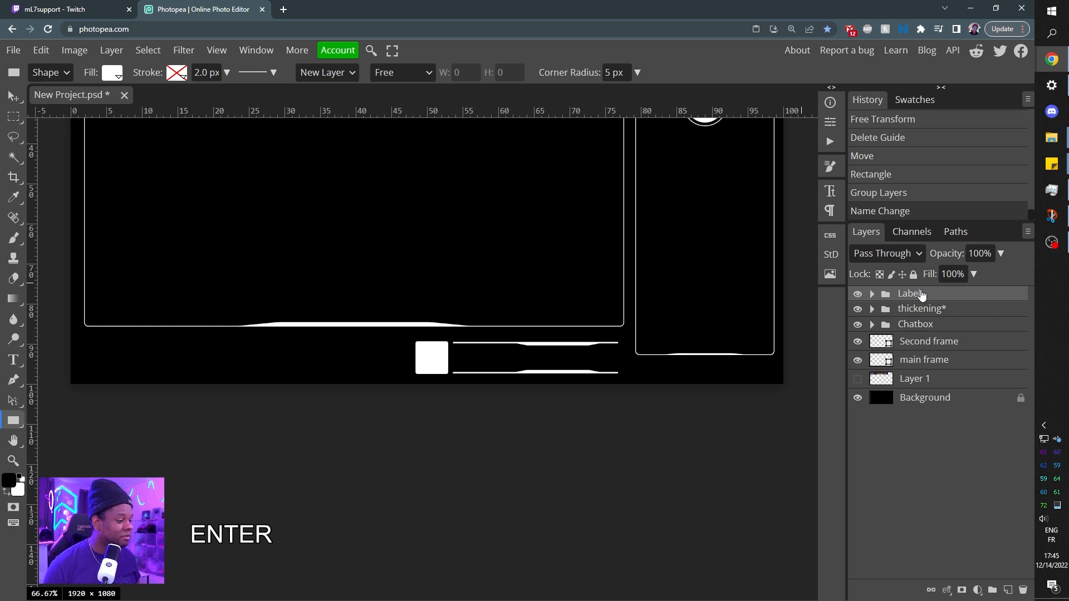
Duplicate the Label group and move the copy horizontally to the left of the original, below the main frame.
drag(917, 295, 917, 296)
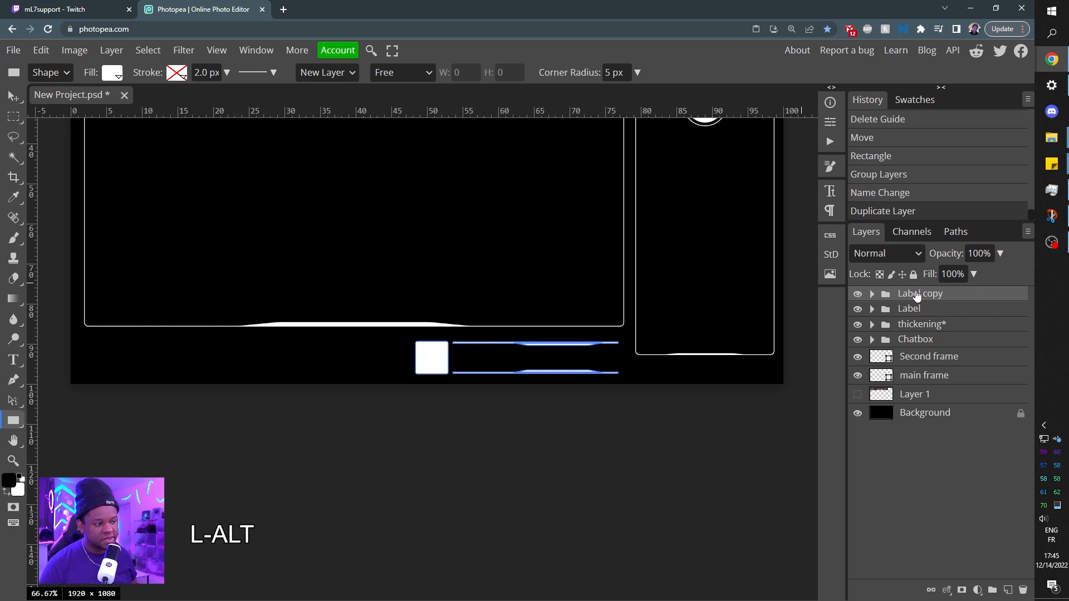
click(15, 98)
drag(463, 360, 206, 394)
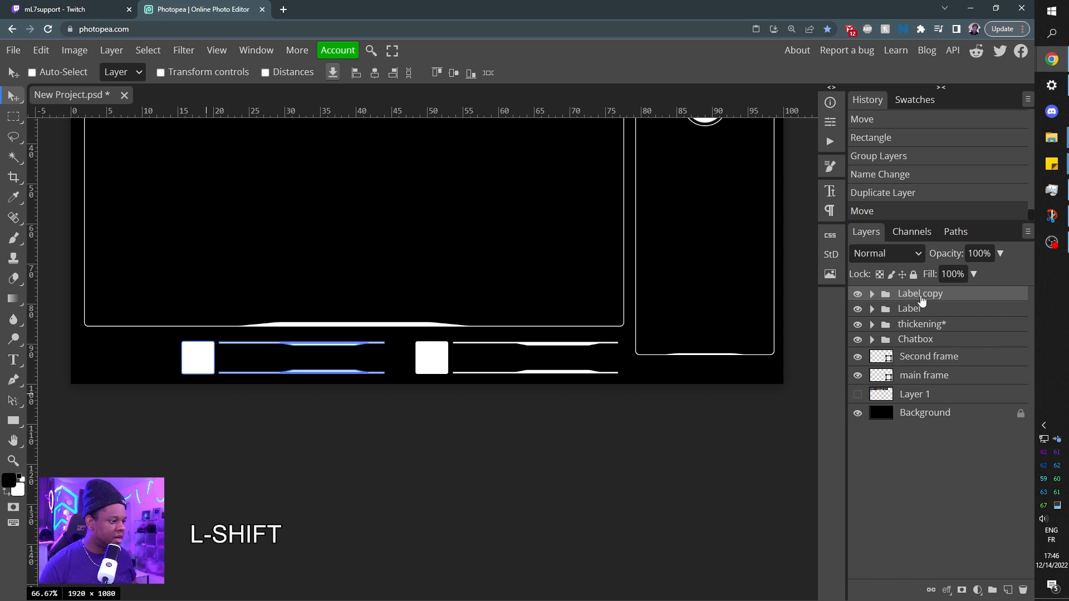
Duplicate the Label copy group and move it farther left with matching spacing, extending past the canvas's left edge.
drag(243, 347, 242, 348)
drag(362, 368, 133, 369)
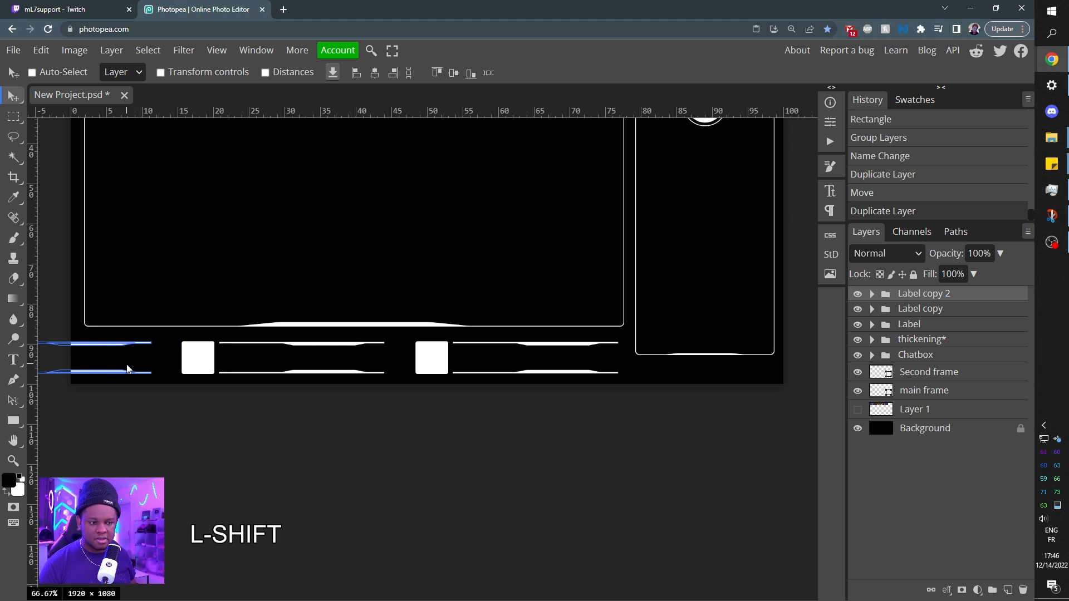
drag(127, 368, 127, 369)
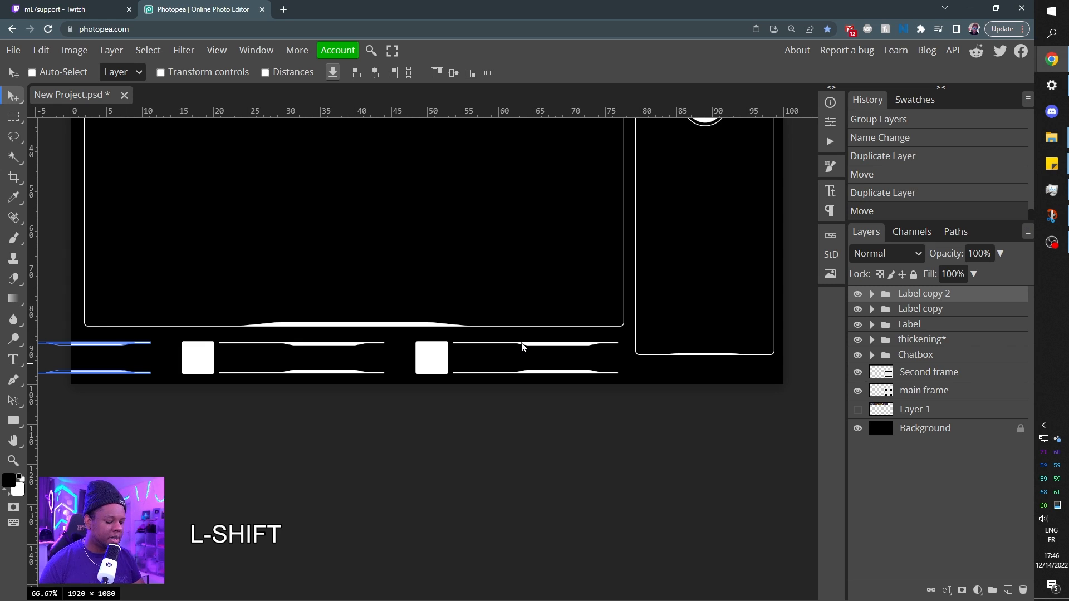
Scale the three Label groups together proportionally to 68.45% and position the row centred below the main frame at about X 767, Y 1000 px.
key(ctrl)
key(ctrl+KP_Subtract)
key(ctrl+KP_Subtract)
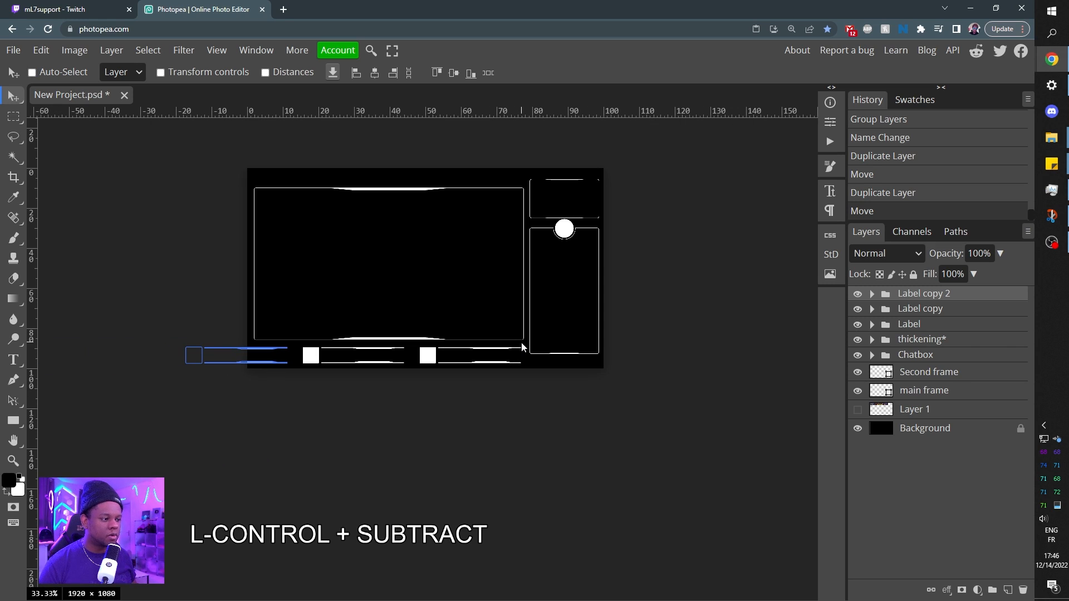
shift+click(914, 327)
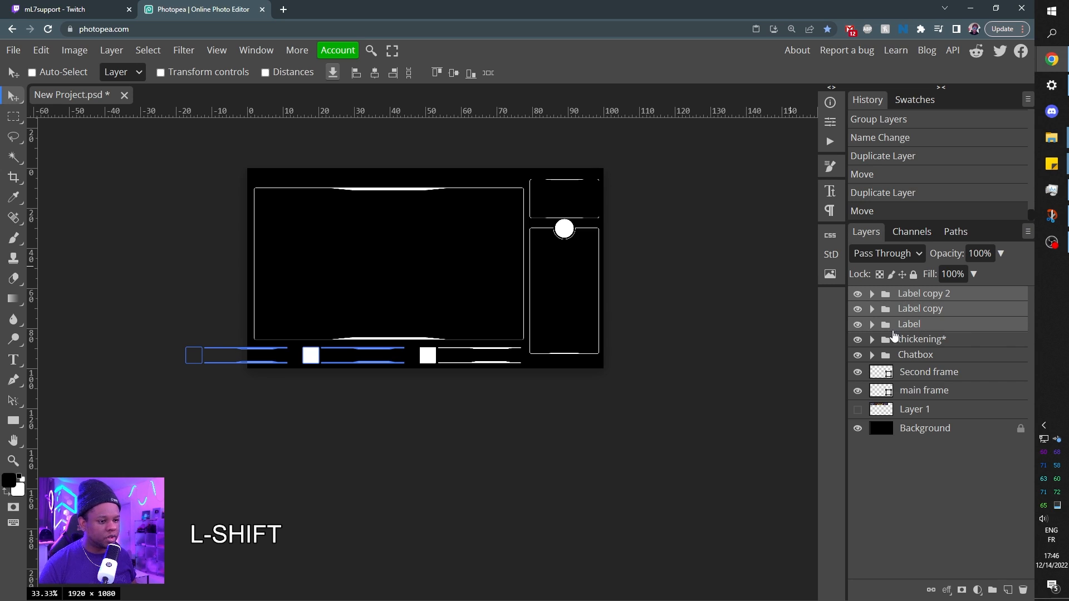
key(ctrl+alt+t)
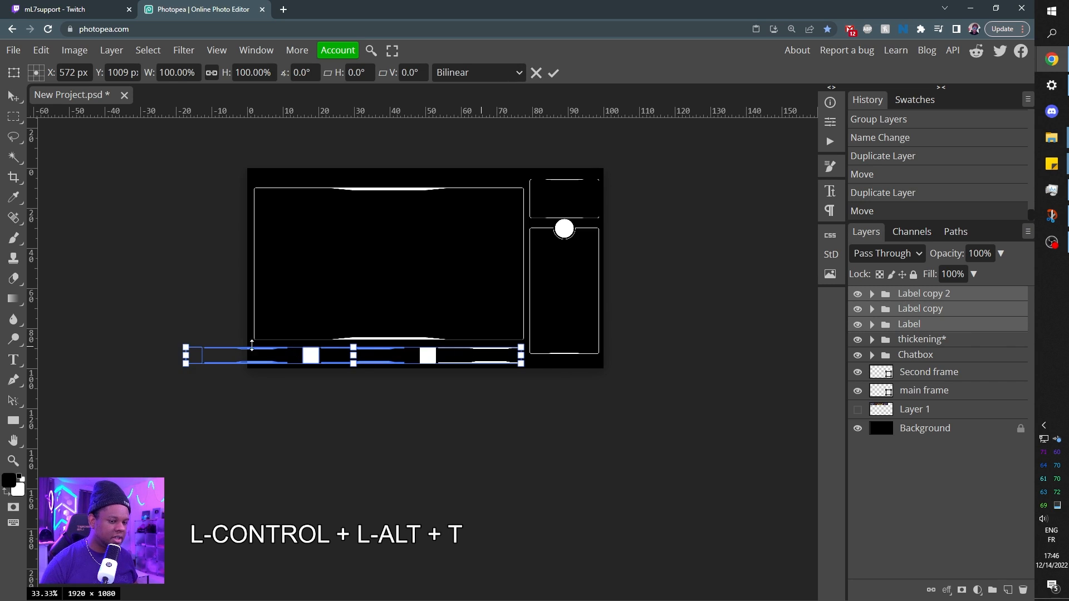
drag(185, 347, 257, 349)
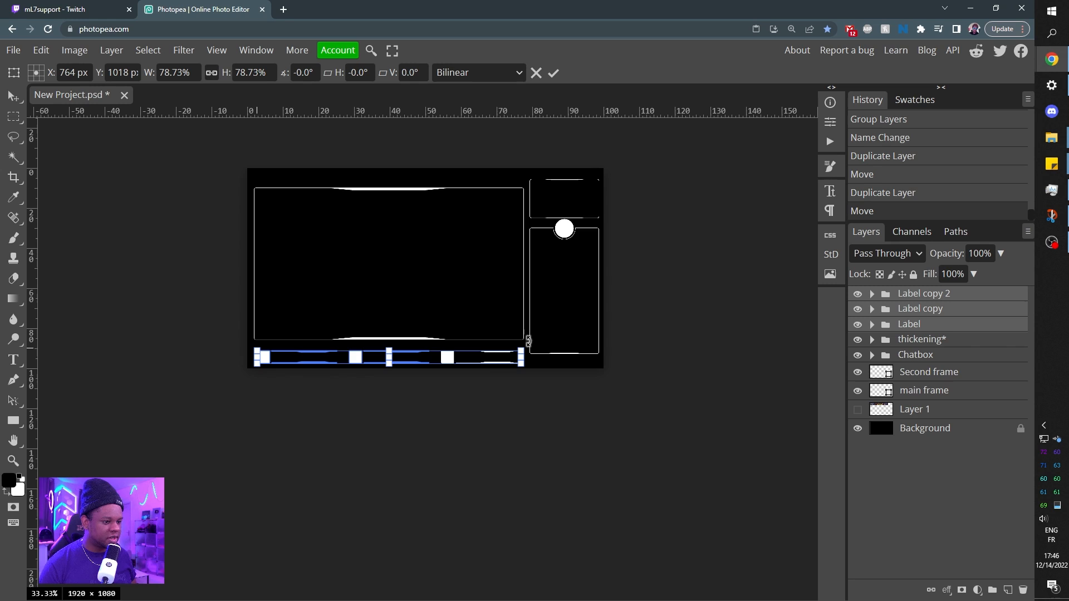
drag(515, 354, 486, 355)
key(ctrl+KP_Add)
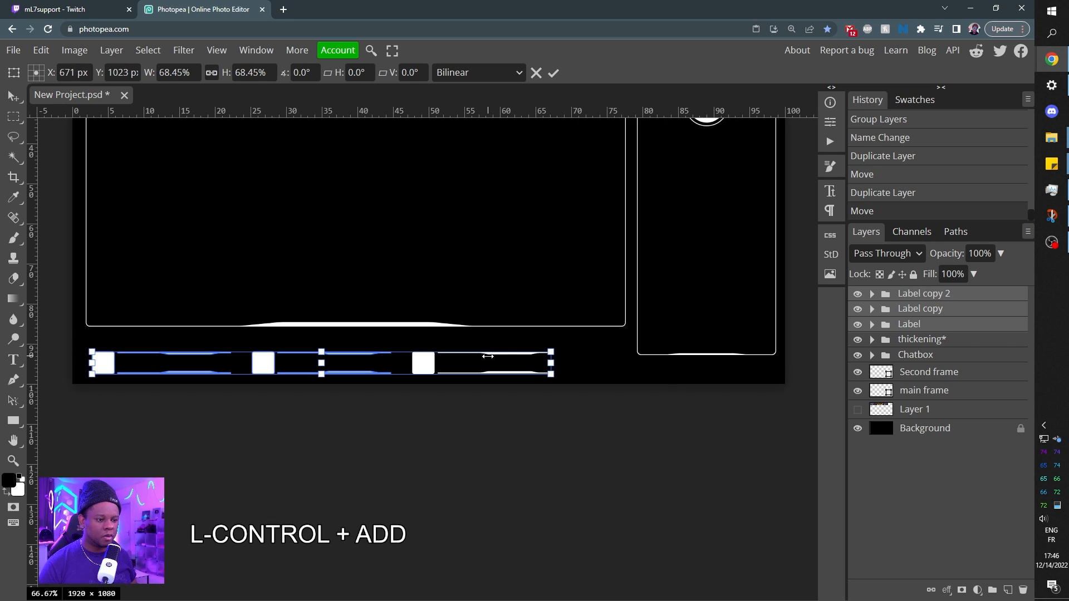
drag(478, 359, 497, 360)
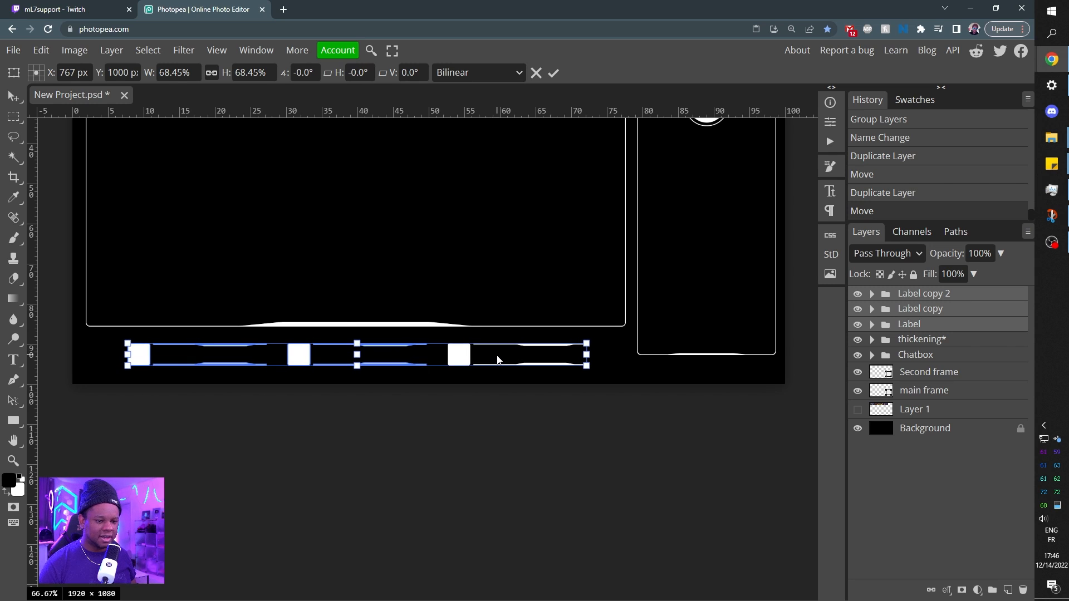
key(Return)
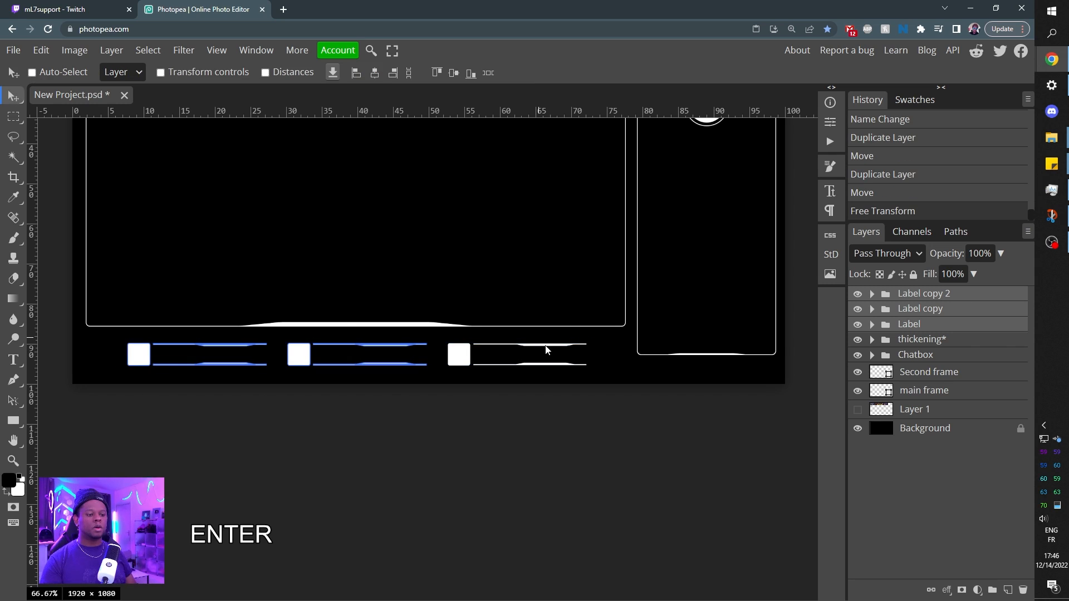
key(ctrl+minus)
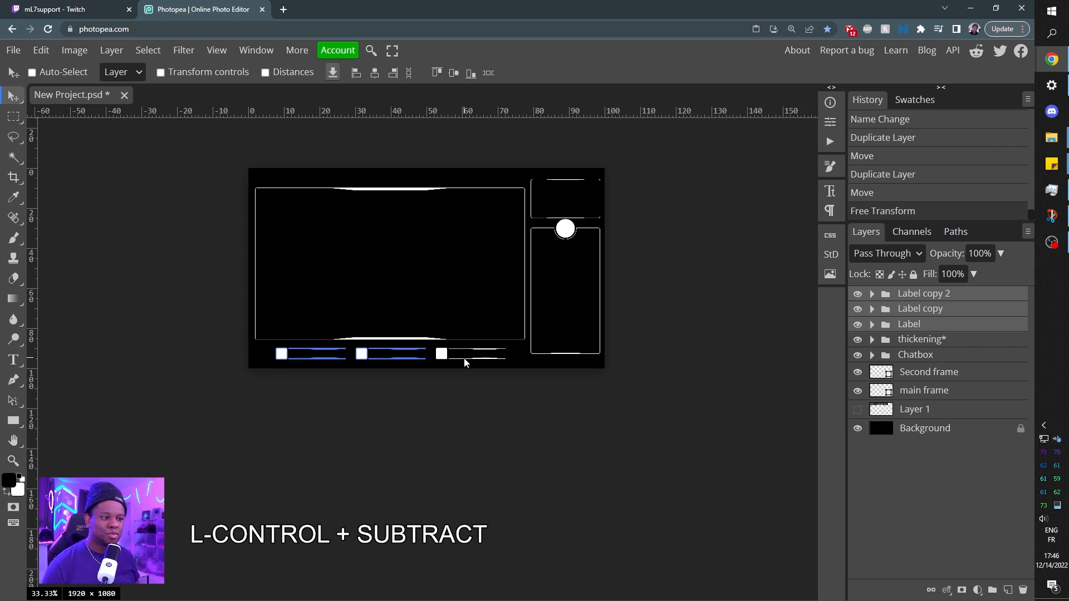
Stretch the Shape 1 copy 4 accent on the chatbox's bottom edge upward to roughly double its height, keeping its width.
key(ctrl+plus)
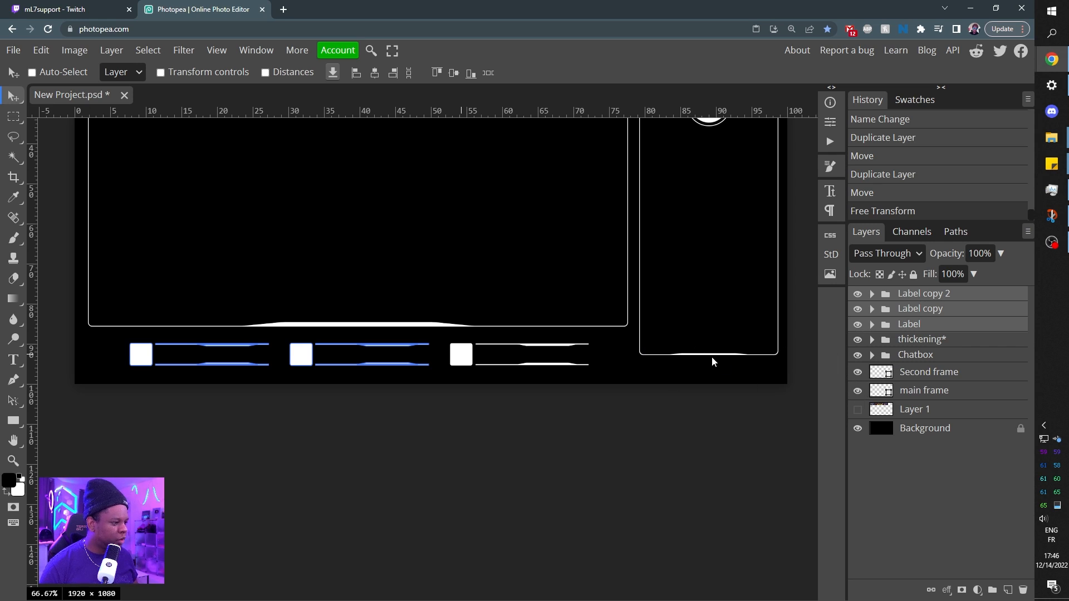
click(872, 354)
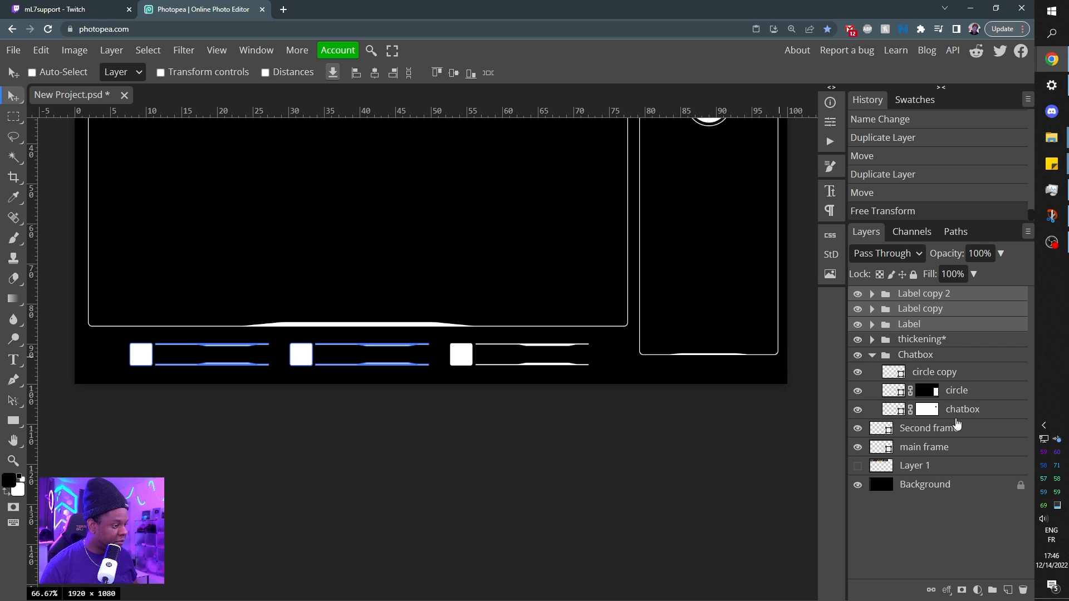
click(873, 354)
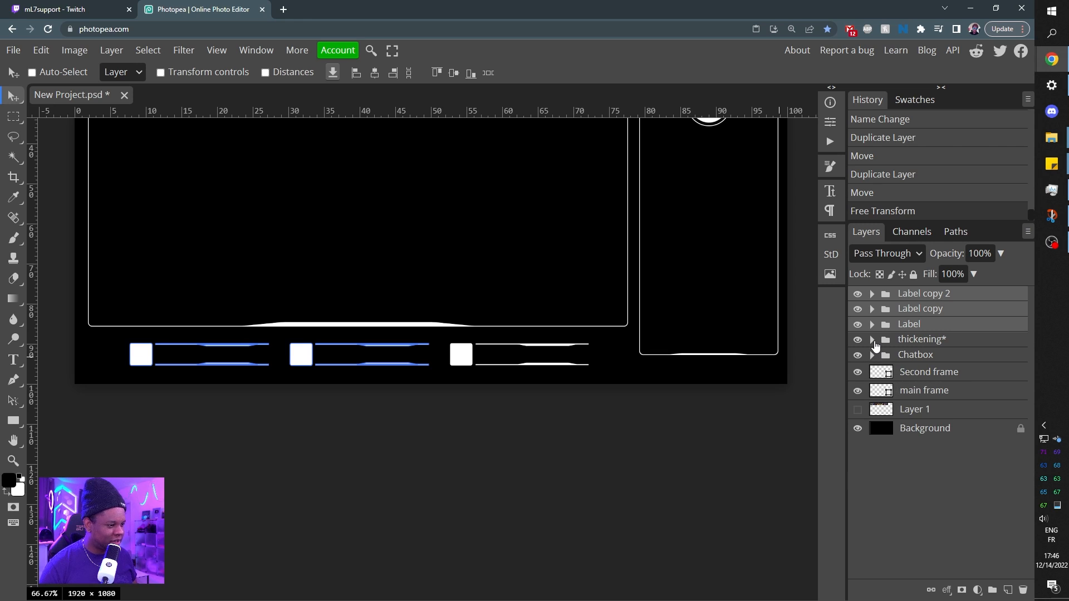
click(873, 340)
click(941, 358)
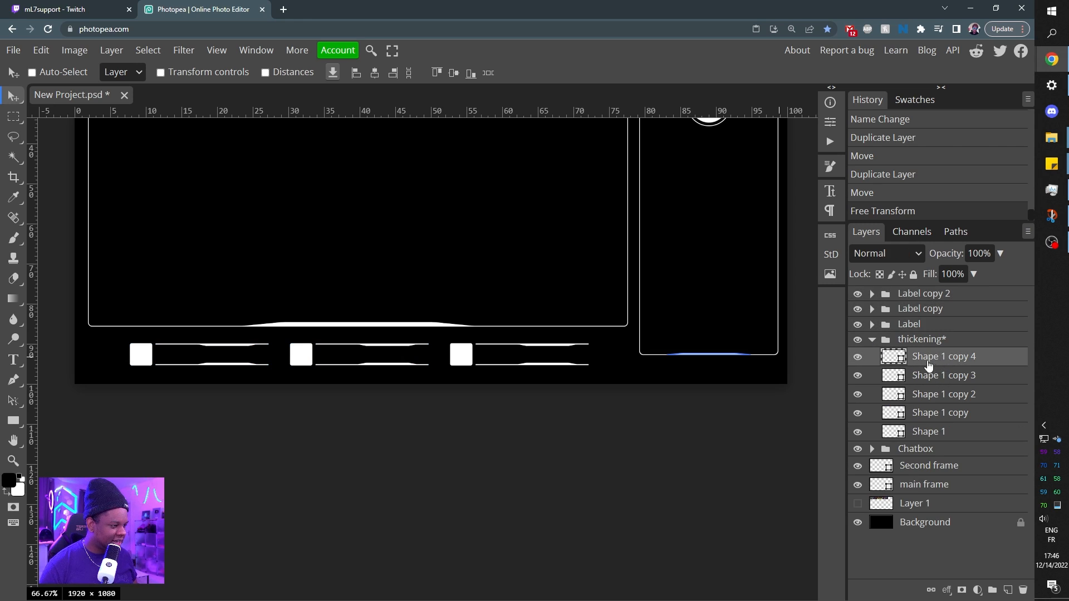
key(ctrl+alt)
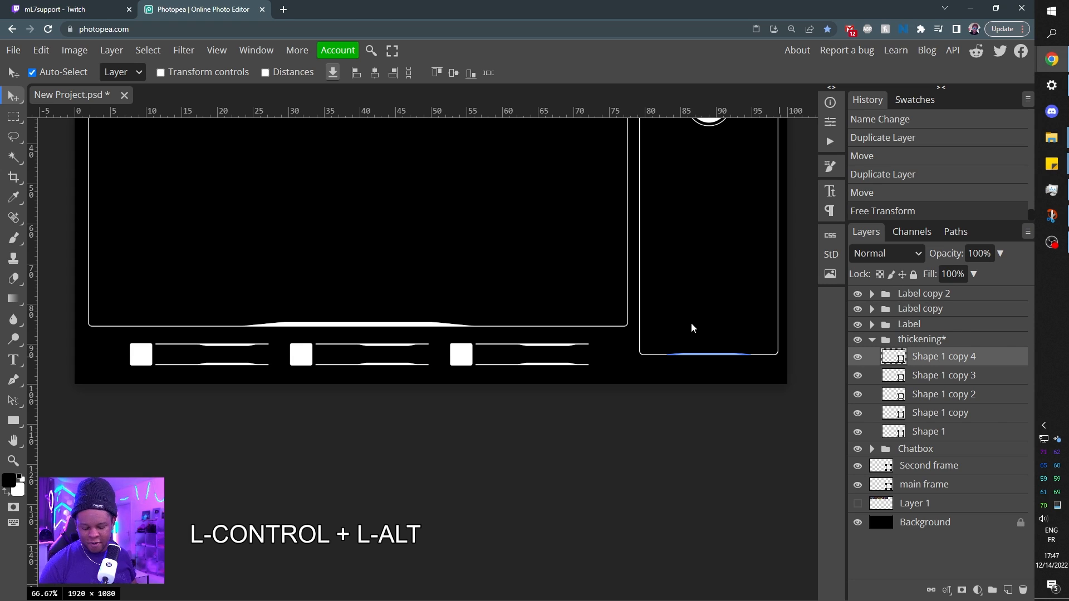
key(ctrl+alt+t)
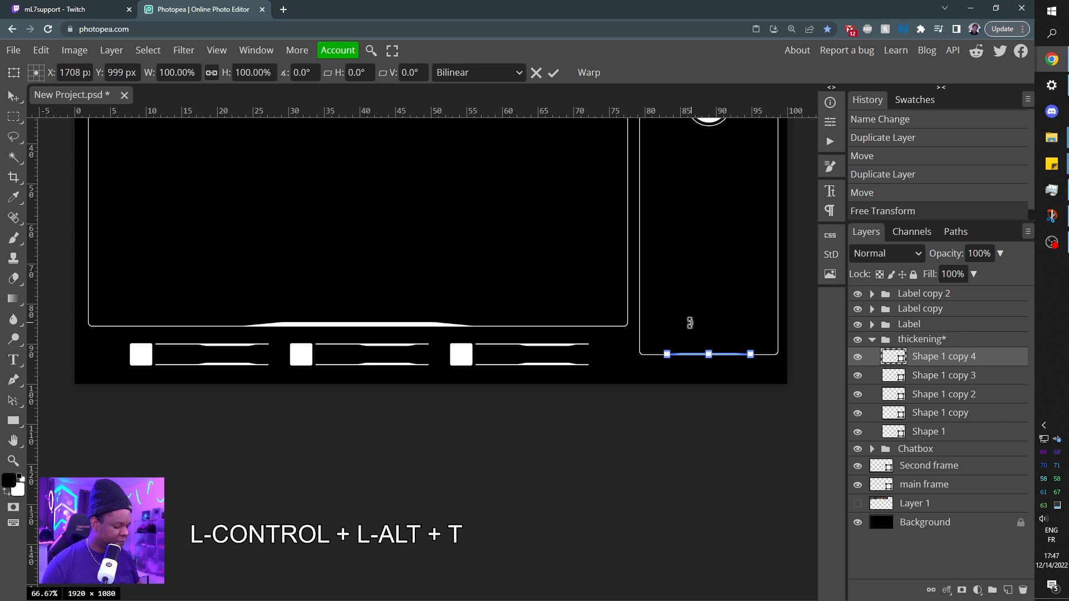
key(ctrl+plus)
key(ctrl+plus)
key(ctrl+plus)
key(space)
drag(725, 332, 487, 345)
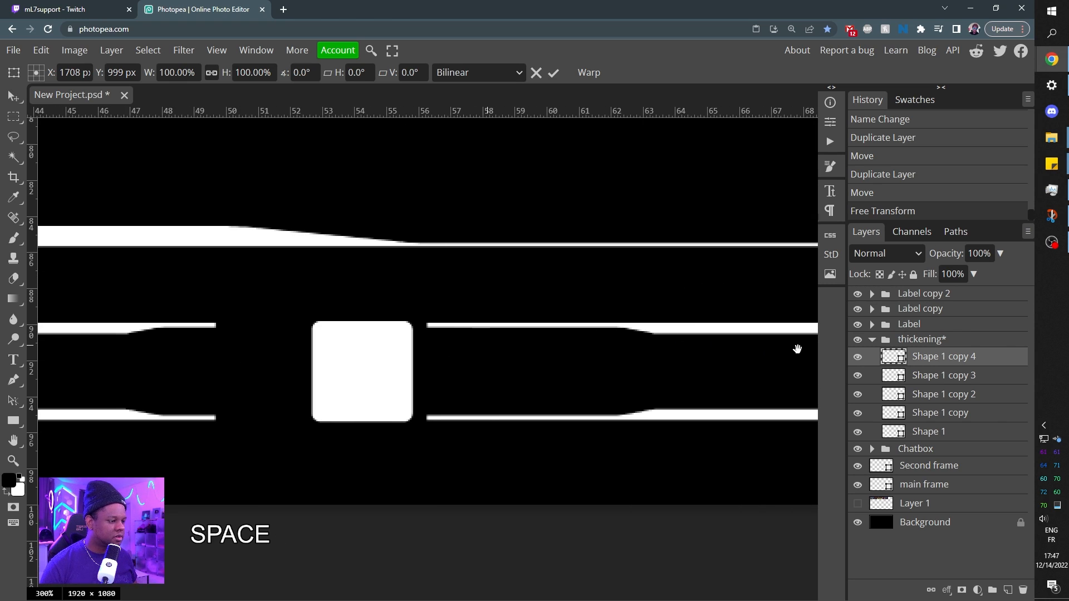
drag(800, 349, 320, 351)
drag(690, 344, 325, 381)
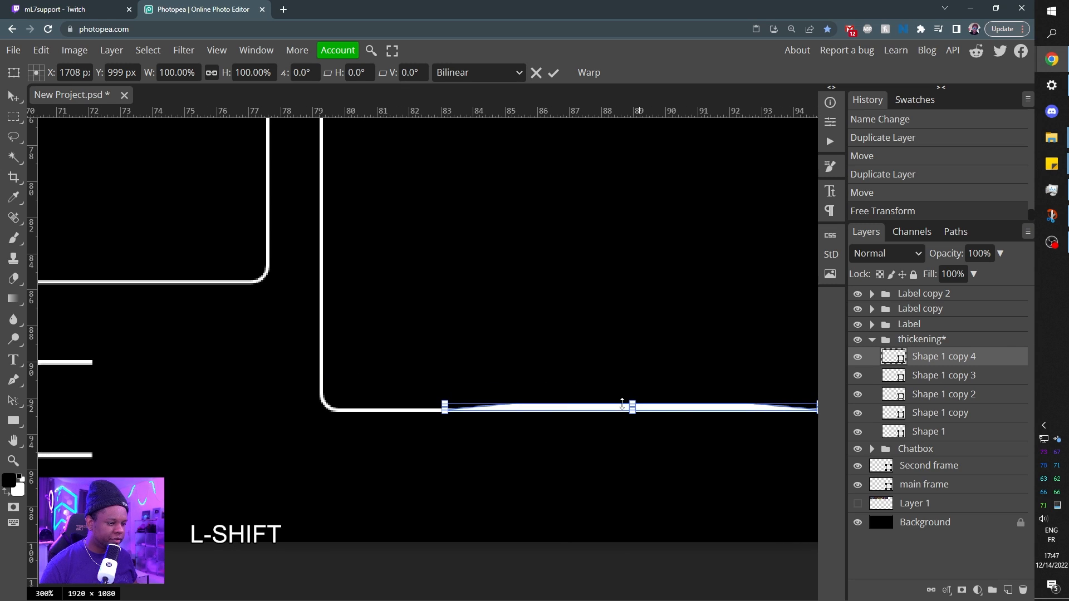
drag(634, 406, 638, 398)
key(Return)
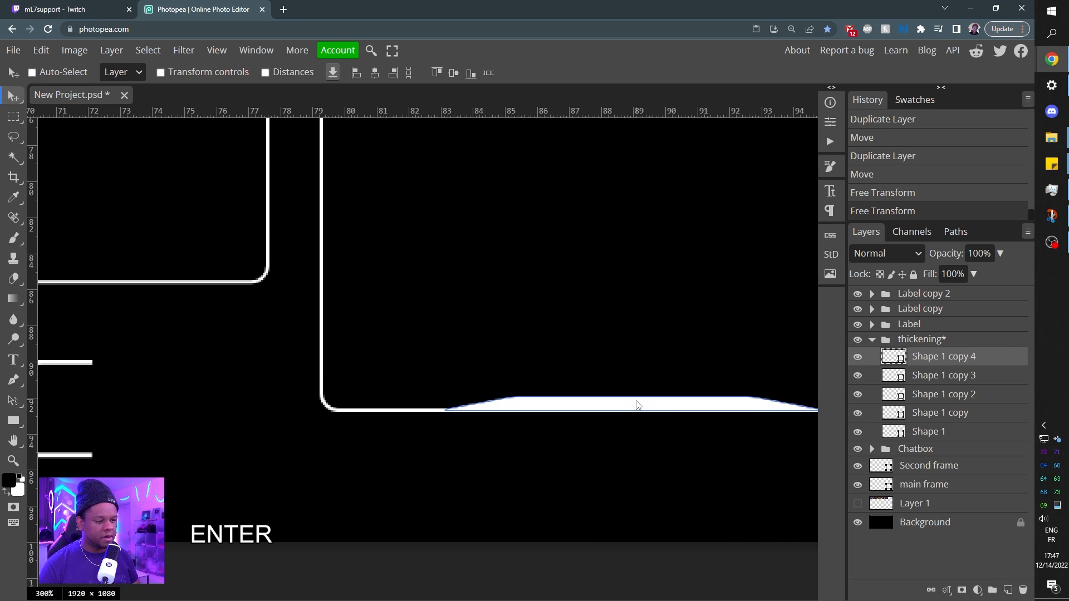
Select the Background layer with the whole overlay in view.
key(ctrl+minus)
key(ctrl+minus)
key(ctrl+minus)
key(ctrl+minus)
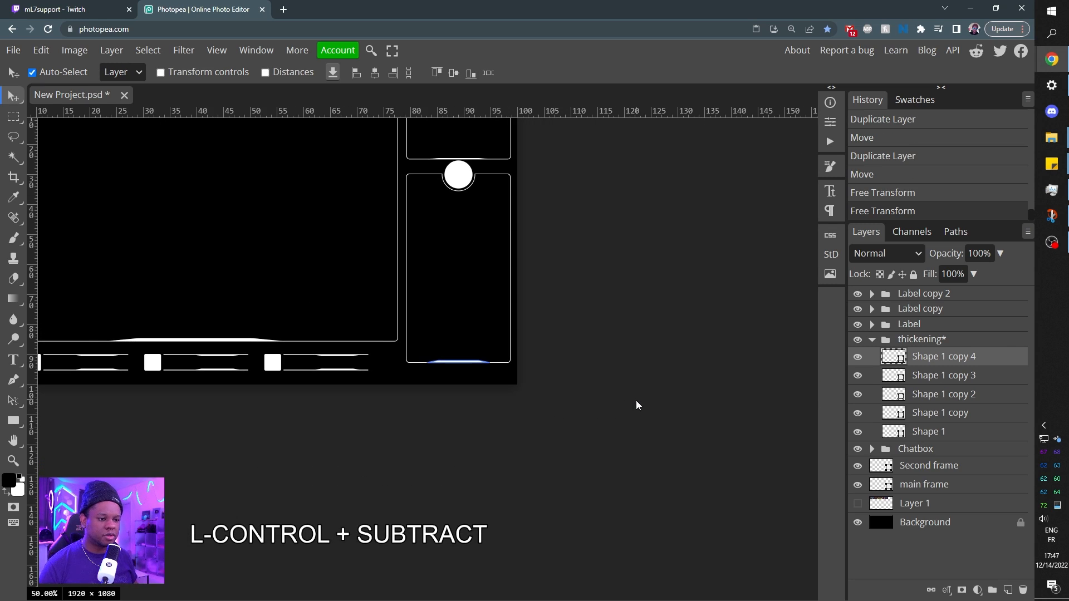
key(ctrl+minus)
key(ctrl+plus)
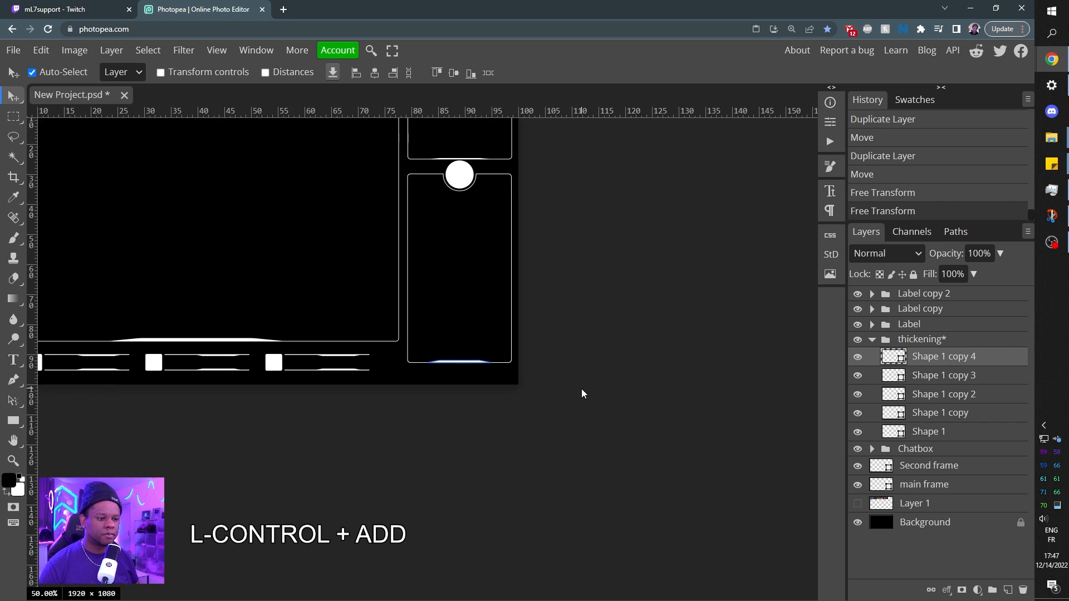
key(ctrl+plus)
click(942, 526)
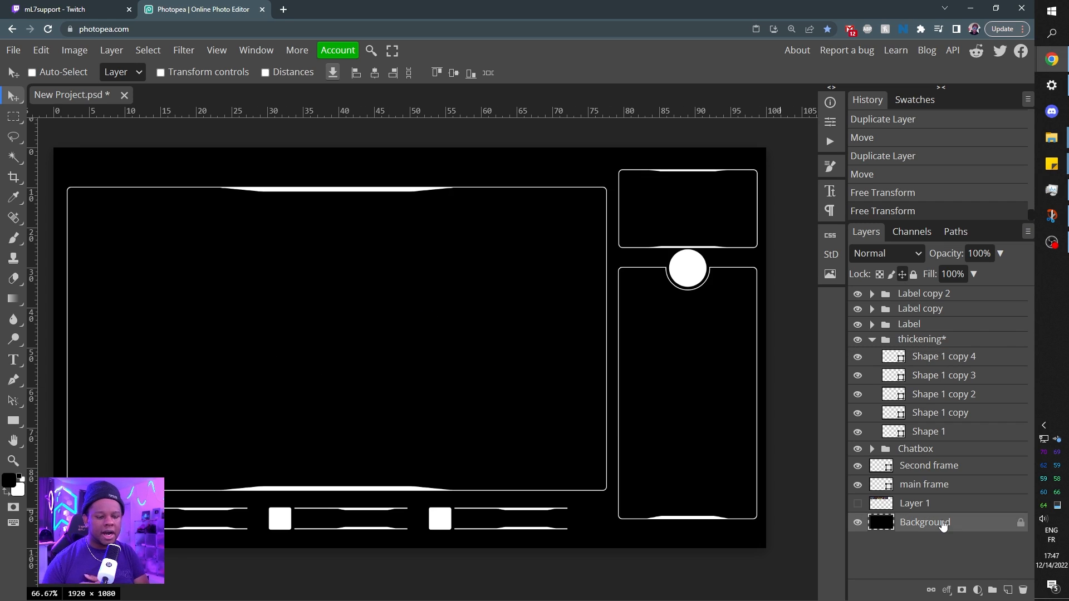
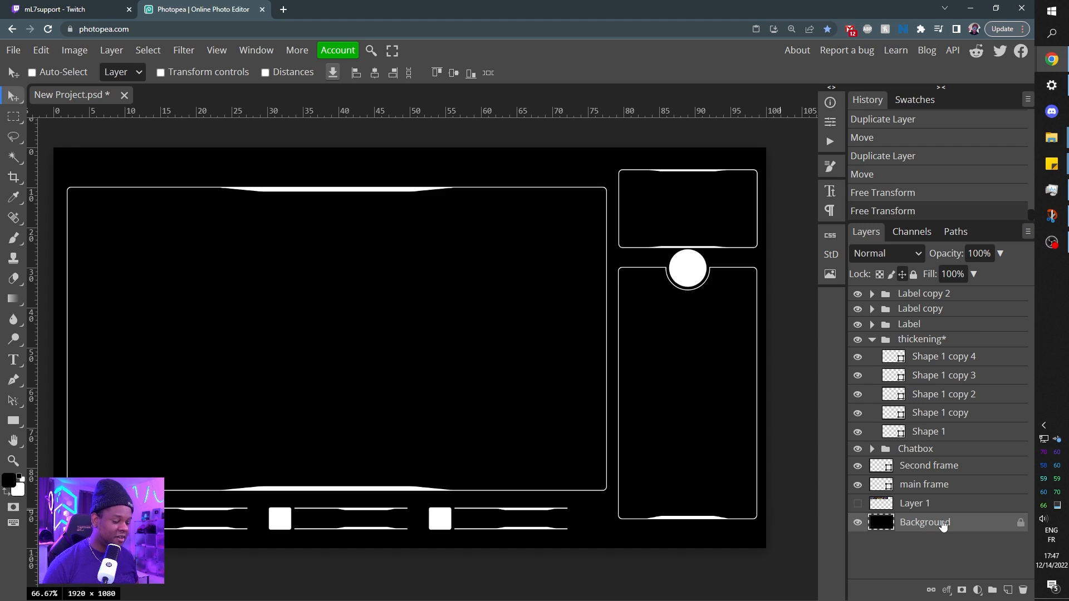
Collapse the thickening group and set the Rectangle tool's corner radius to 3 px.
click(872, 339)
click(16, 421)
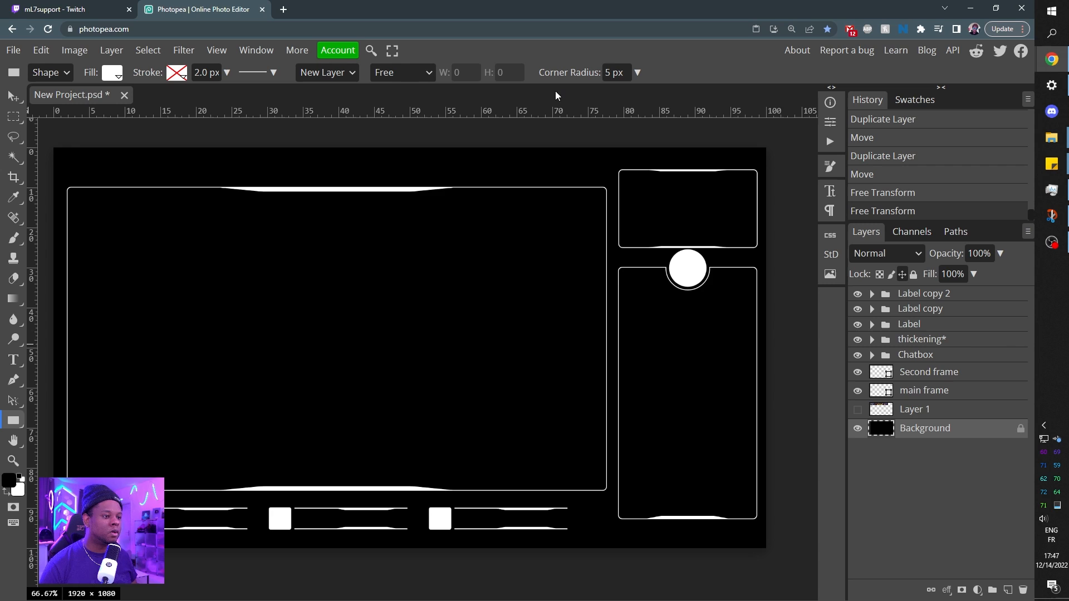
double_click(607, 73)
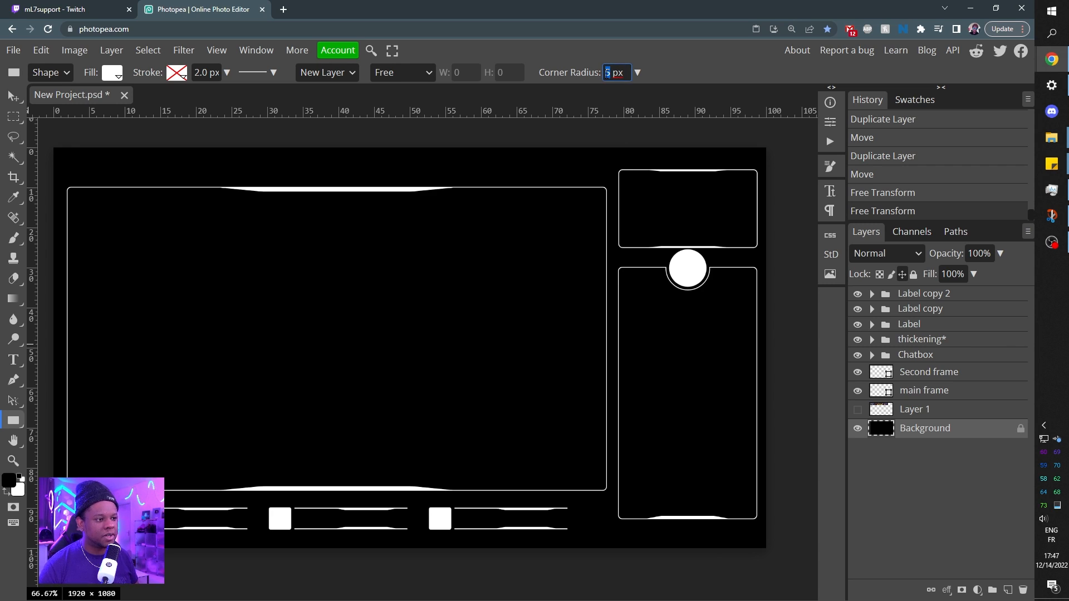
text(2)
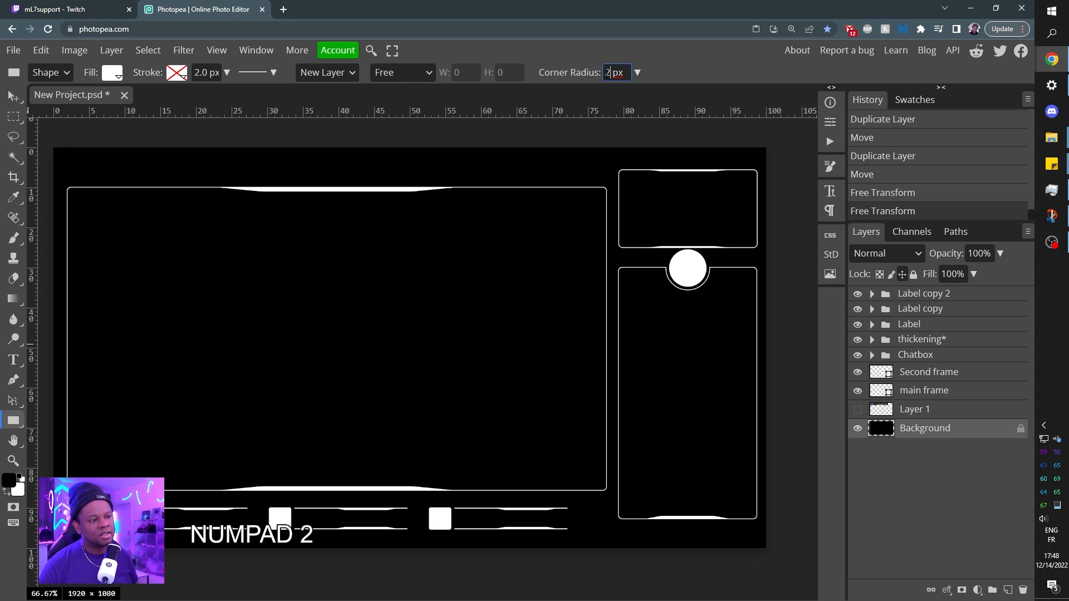
key(BackSpace)
text(3)
key(Return)
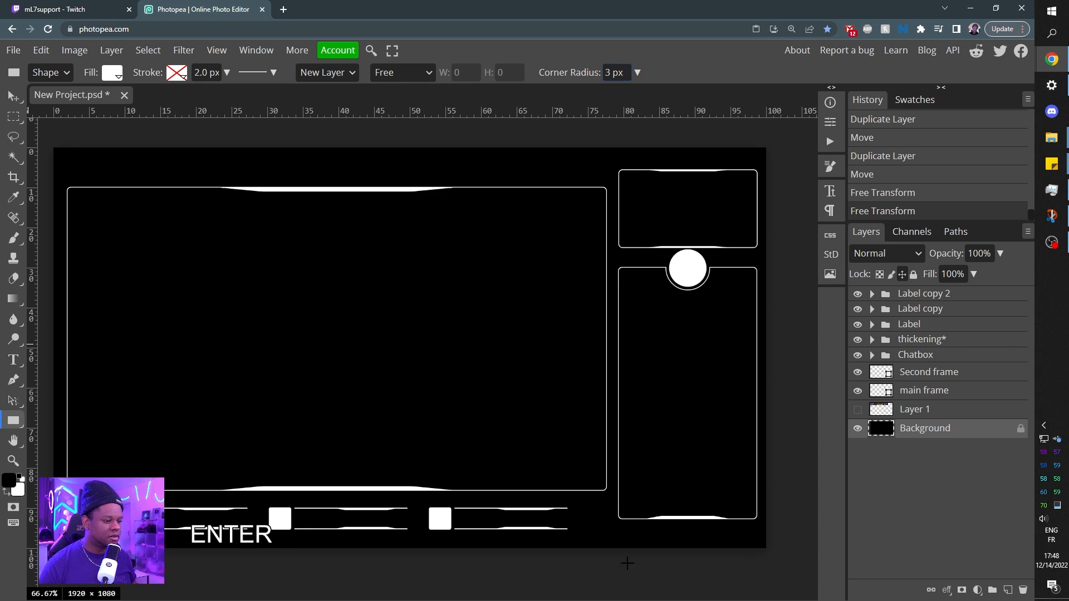
Draw a narrow vertical white bar below the chatbox's lower-right corner and move its layer to the top of the layer stack.
key(ctrl)
key(ctrl+KP_Add)
key(ctrl+KP_Add)
key(ctrl+KP_Add)
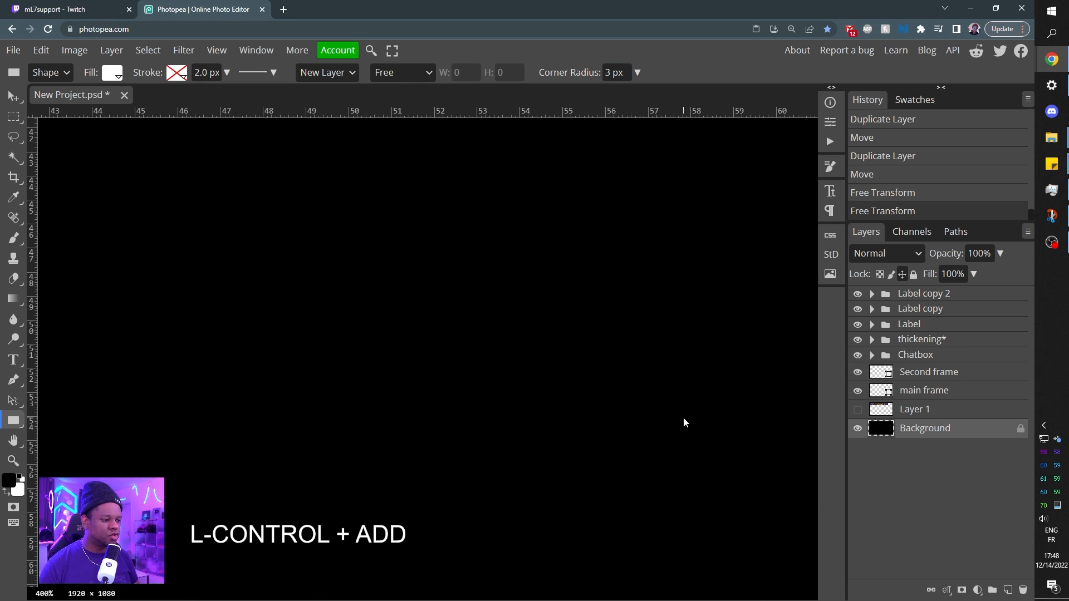
key(space)
drag(704, 486, 291, 213)
drag(504, 427, 124, 211)
drag(684, 412, 445, 460)
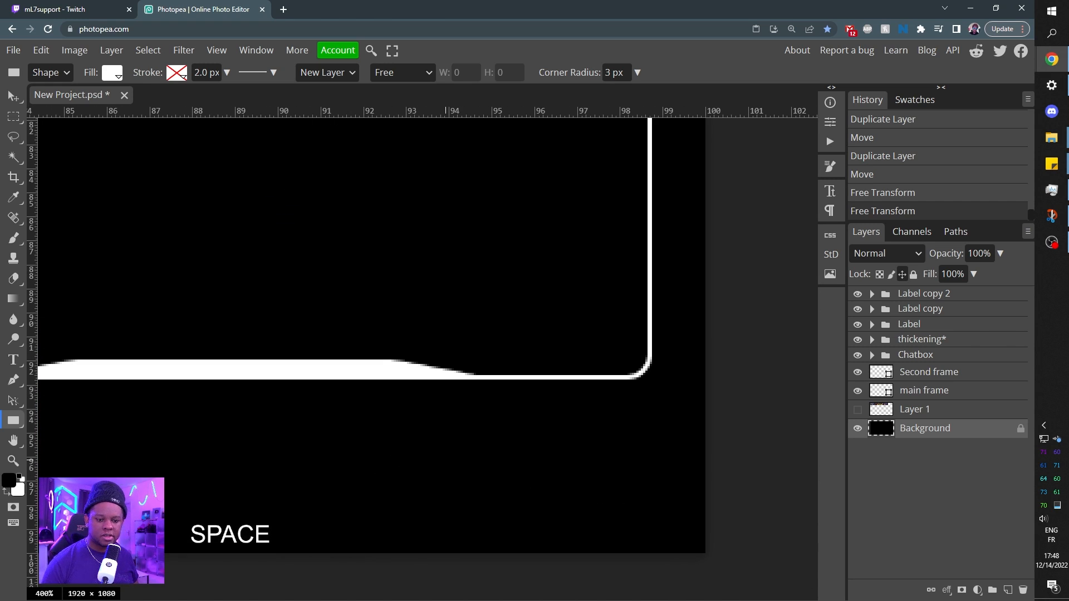
drag(624, 433, 654, 529)
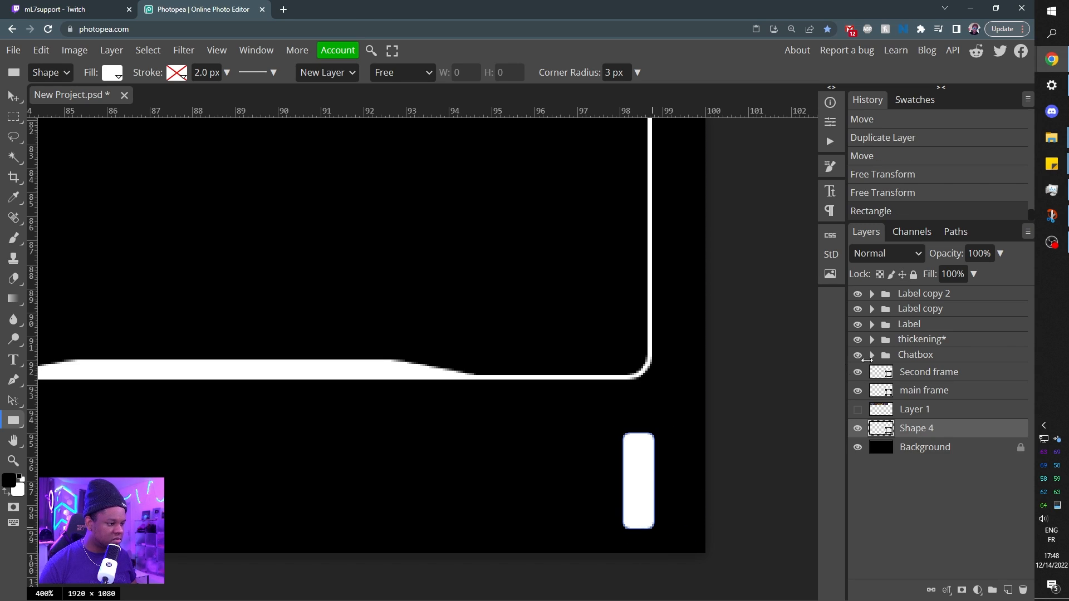
drag(934, 432, 954, 289)
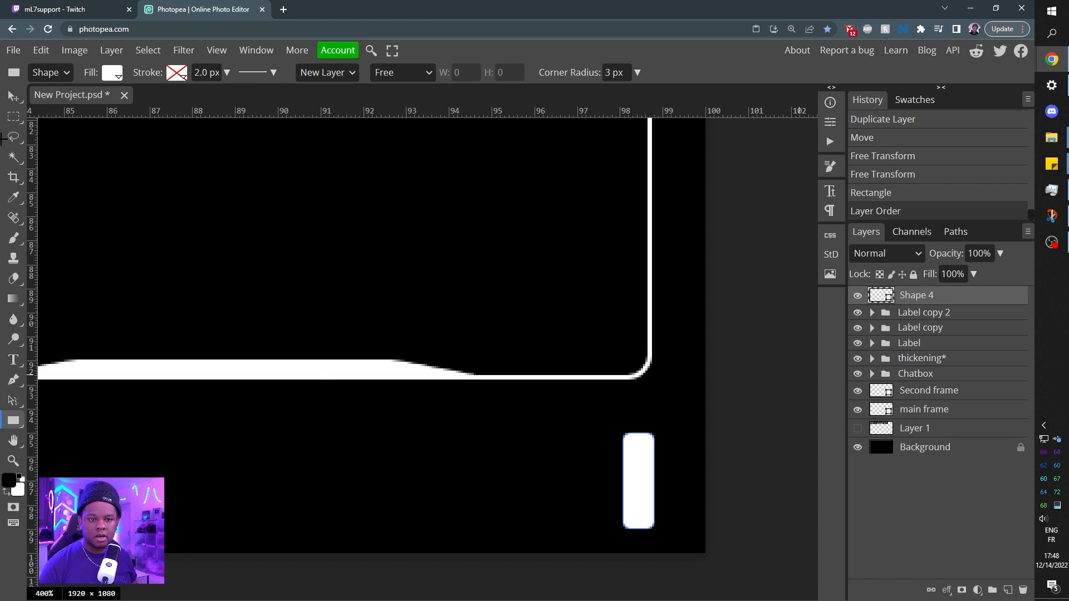
Duplicate the vertical bar twice toward the left with roughly even gaps, making a row of three aligned bars.
click(13, 97)
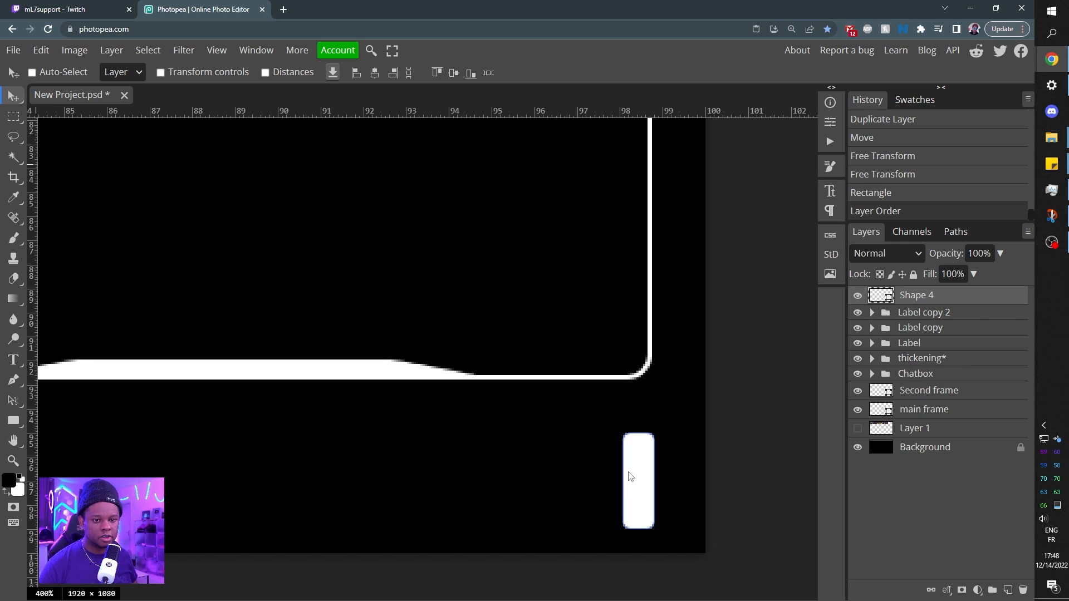
key(alt)
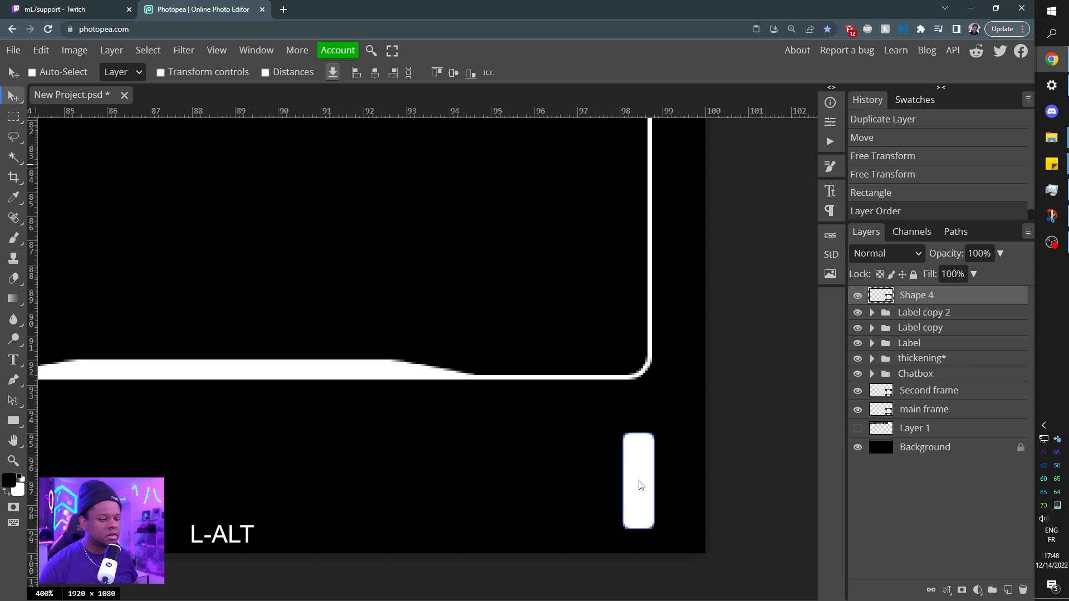
mouse_move(640, 485)
mouse_down()
mouse_move(616, 486)
mouse_move(625, 496)
mouse_move(630, 484)
mouse_up()
mouse_move(613, 488)
mouse_down()
mouse_move(623, 487)
mouse_move(598, 482)
mouse_up()
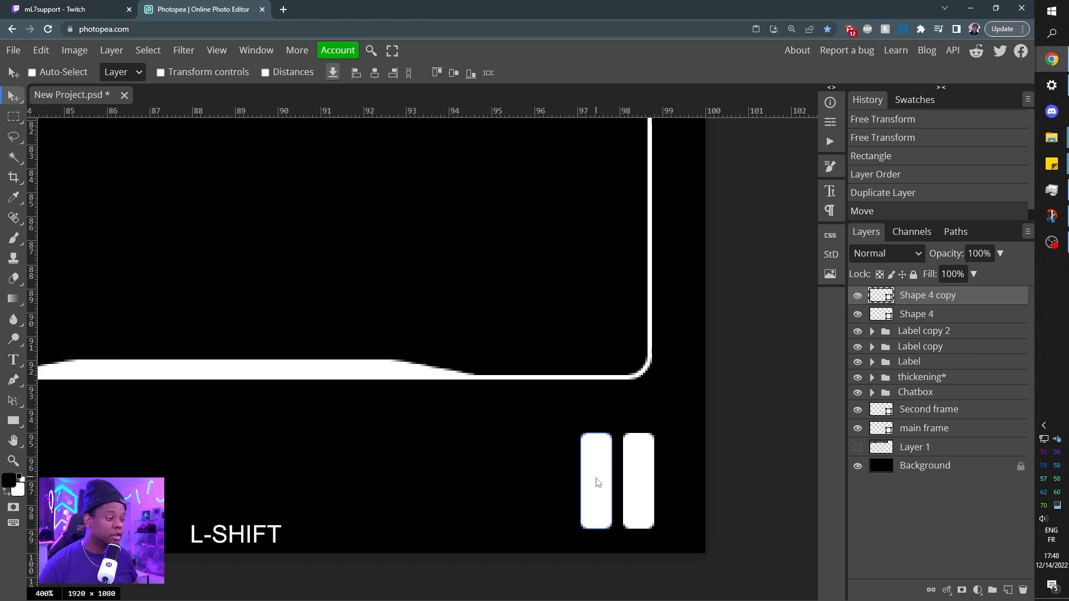
key(alt)
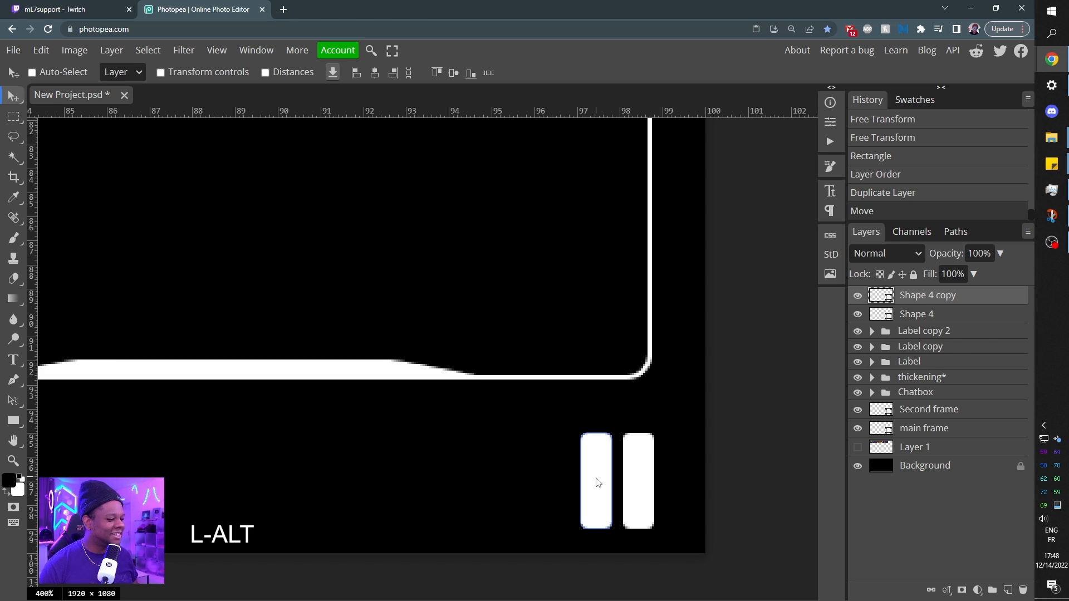
key(shift)
drag(598, 482, 552, 481)
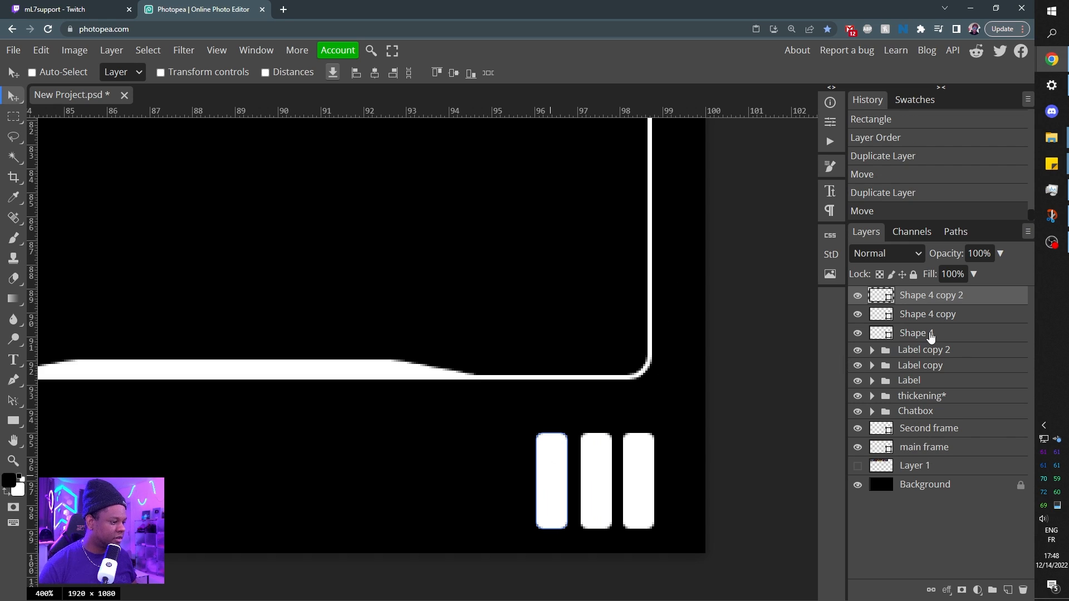
Merge the three vertical bar layers, Shape 4 and its two copies, into one layer.
key(ctrl+KP_Subtract)
key(ctrl+KP_Subtract)
key(ctrl+KP_Subtract)
key(ctrl+KP_Subtract)
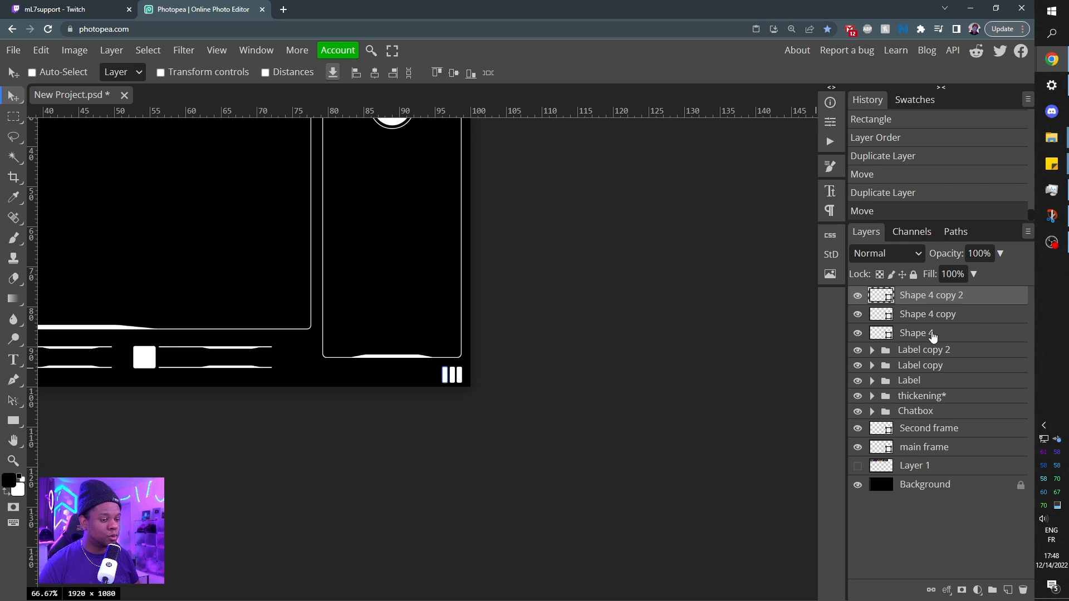
key(ctrl+KP_Add)
key(ctrl+KP_Add)
key(ctrl+KP_Add)
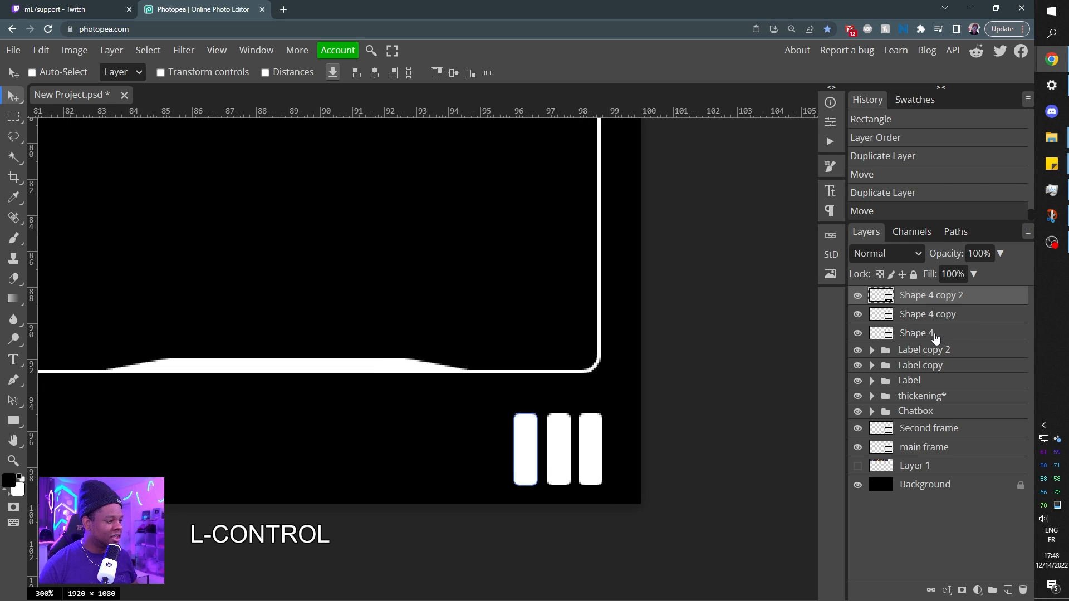
shift+click(936, 337)
right_click(935, 337)
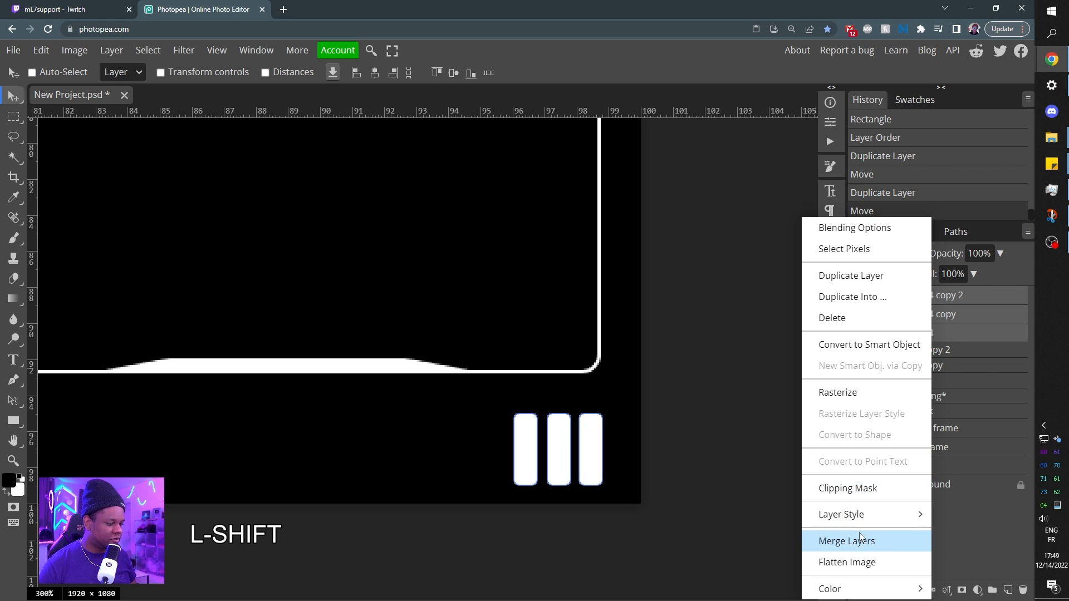
click(847, 541)
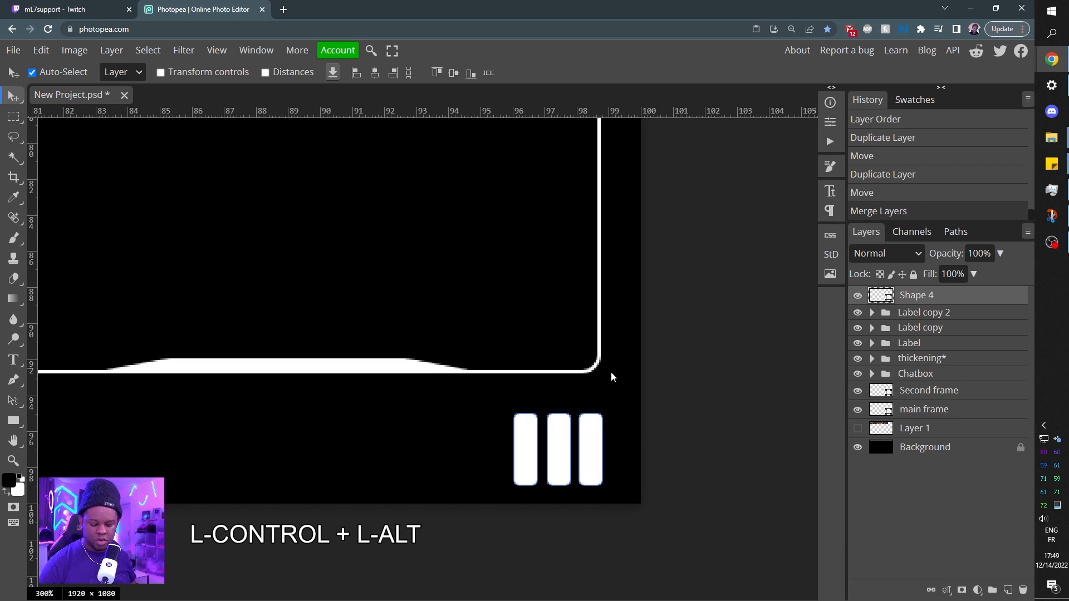
Skew the merged bars horizontally to about -20.7° so their lower ends lean left, at about 100.48% height.
key(ctrl+alt+t)
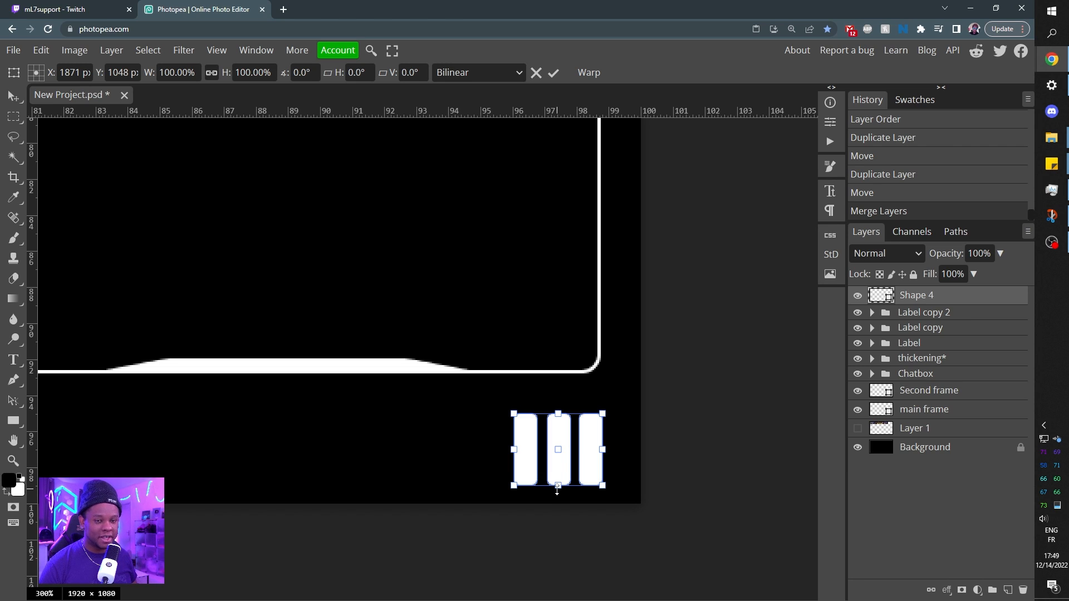
drag(558, 490, 542, 486)
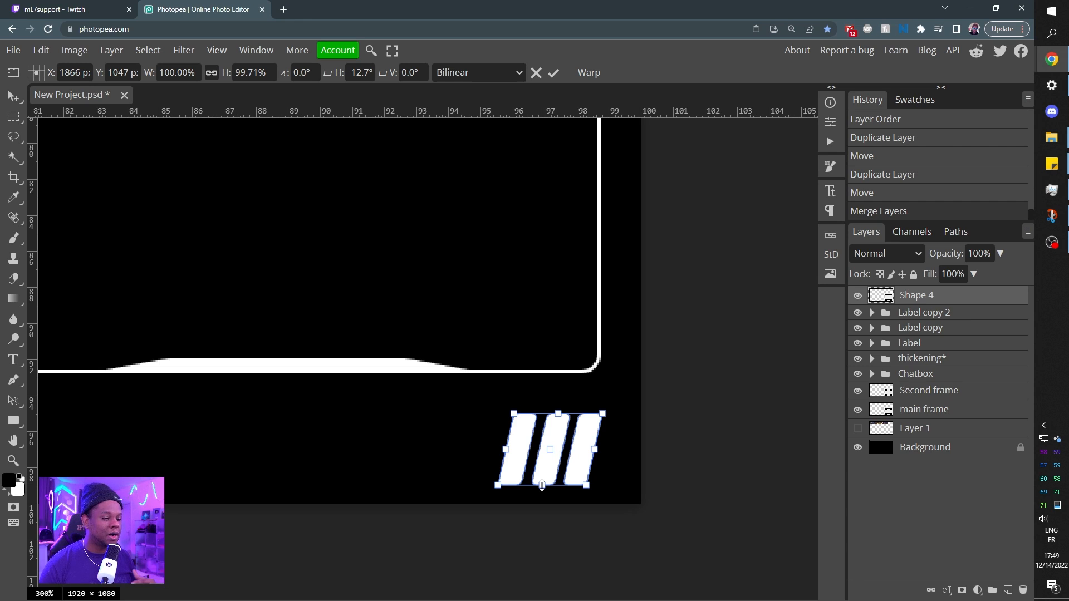
drag(542, 486, 529, 485)
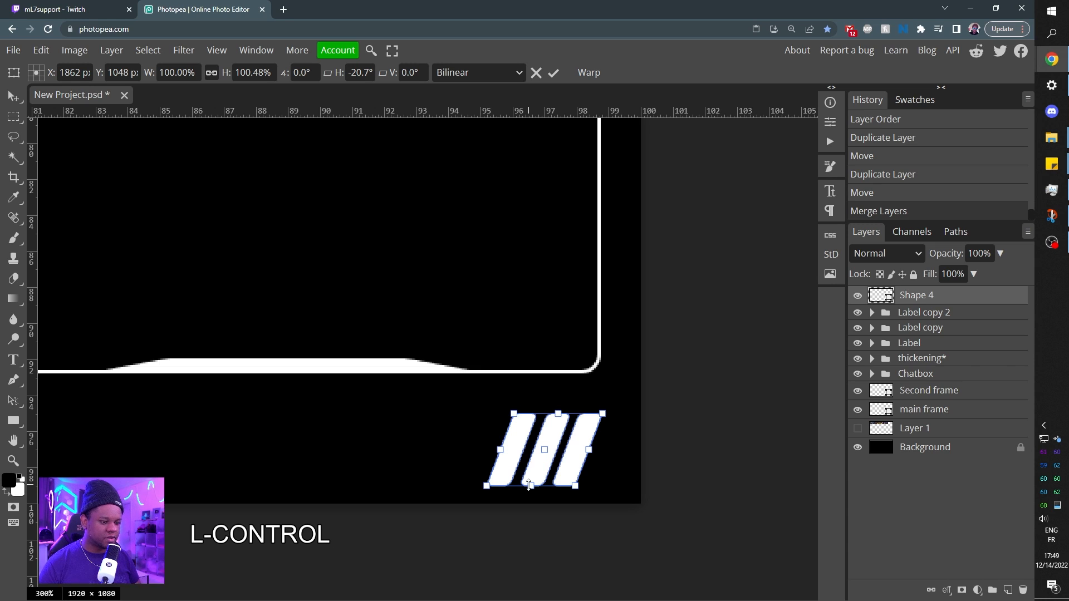
key(Return)
Move the slanted bars slightly up and left, keeping them between the chatbox and the canvas's bottom edge.
key(ctrl+minus)
key(ctrl+minus)
key(ctrl+minus)
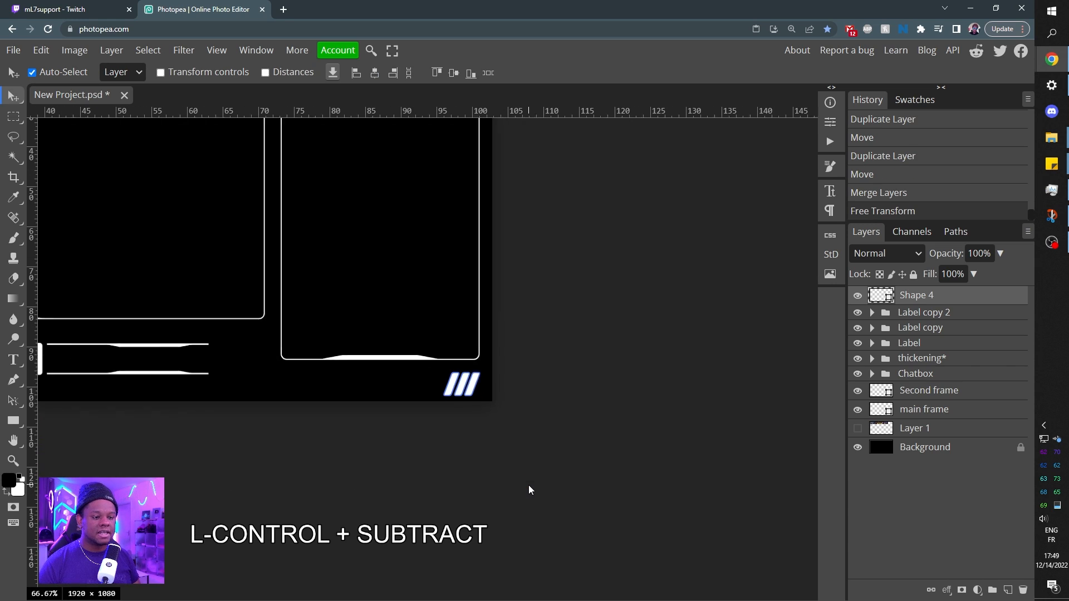
key(ctrl+plus)
key(ctrl+plus)
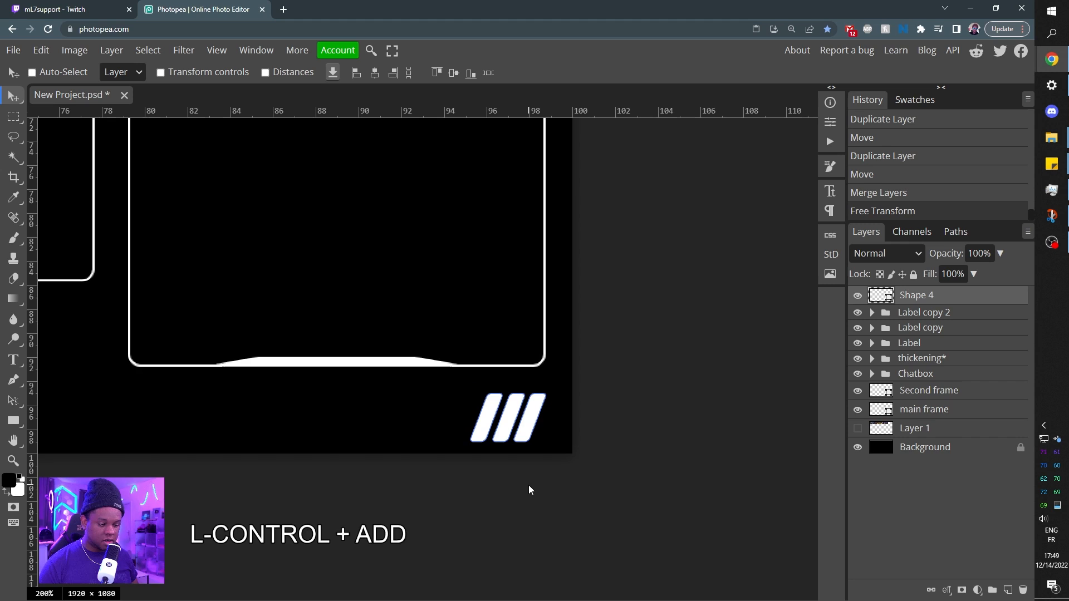
key(v)
drag(508, 413, 506, 422)
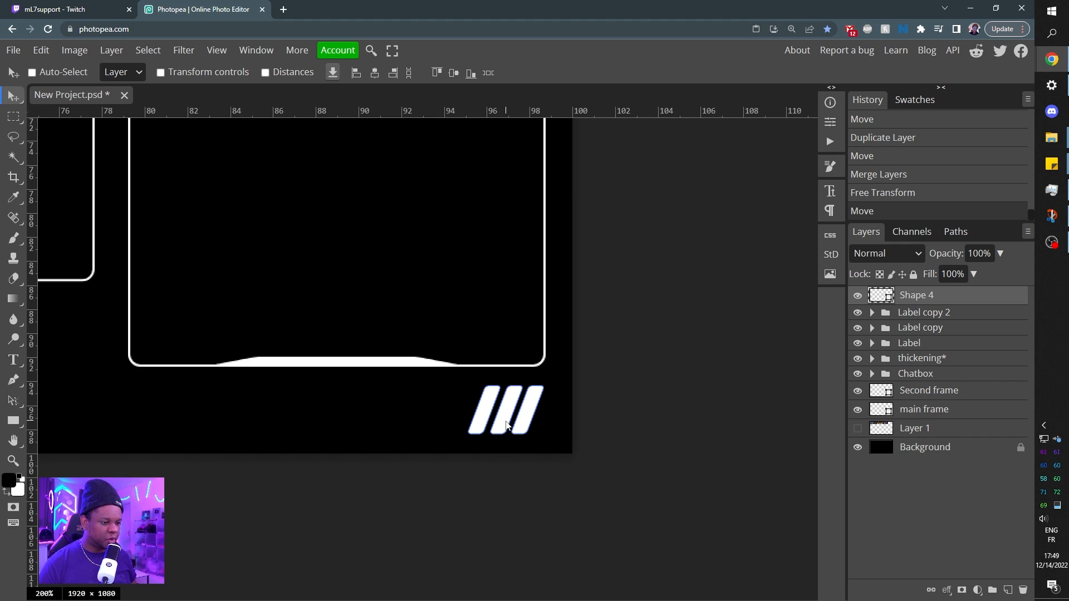
Rename the slanted bars layer skewed and place a duplicate in the canvas's upper-left corner, above the main frame.
key(ctrl+minus)
key(ctrl+minus)
key(space)
drag(463, 363, 440, 397)
double_click(916, 296)
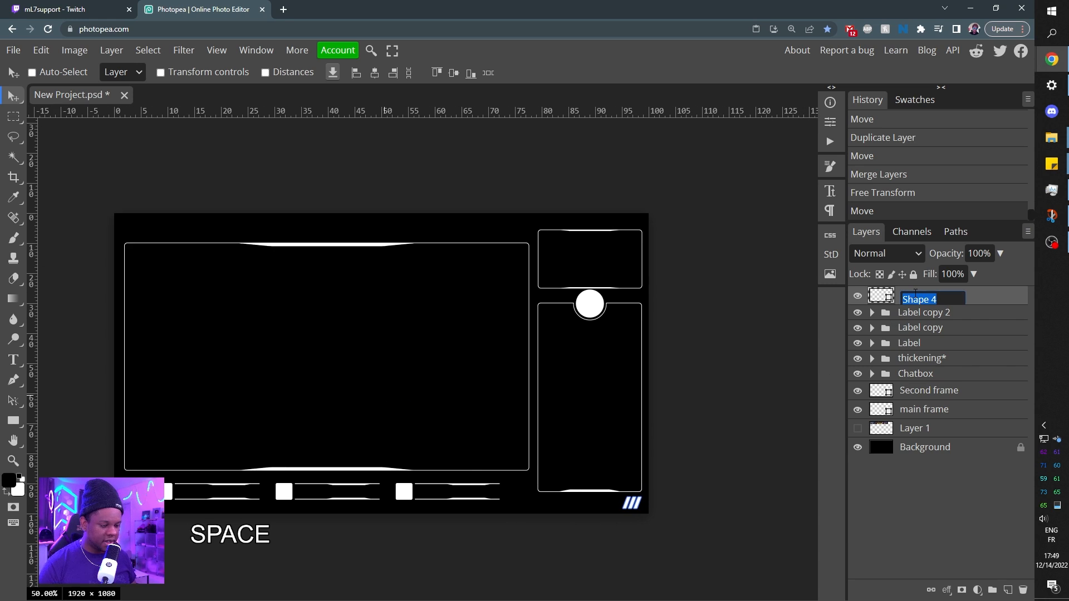
text(skewed)
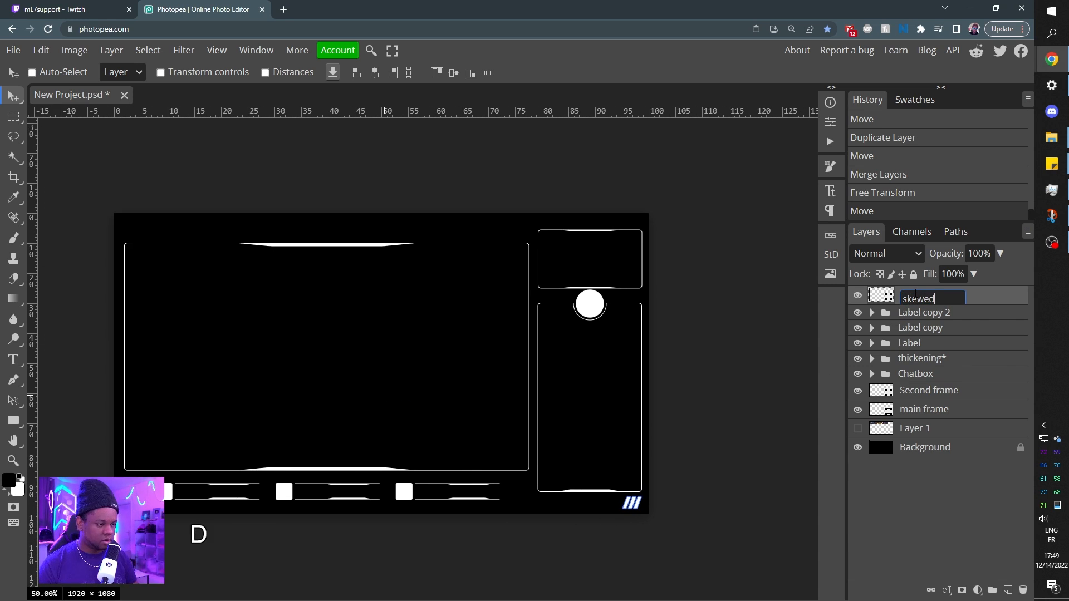
key(Return)
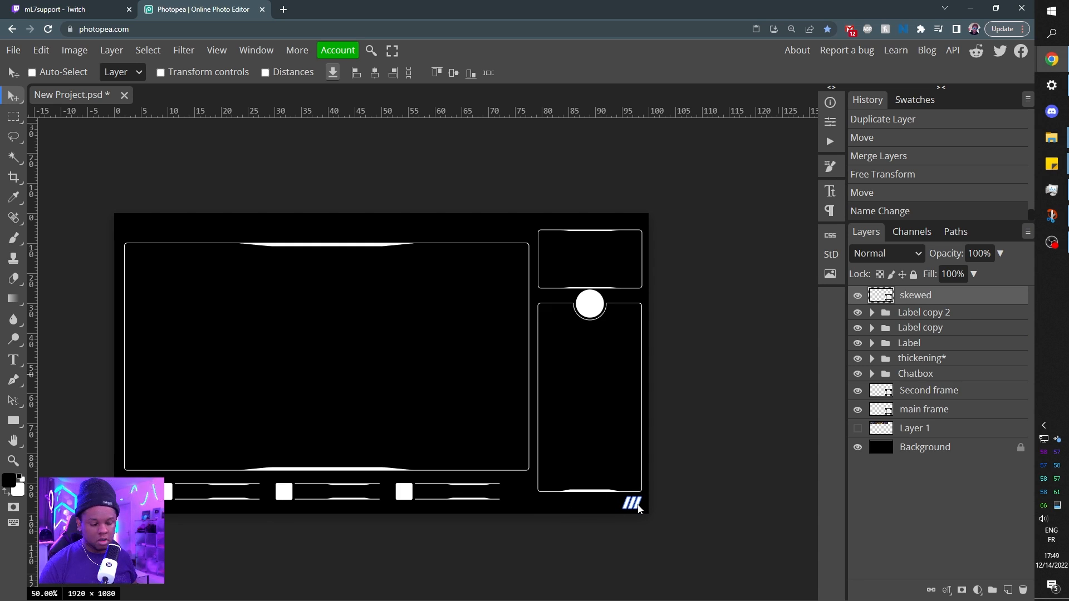
drag(639, 509, 142, 233)
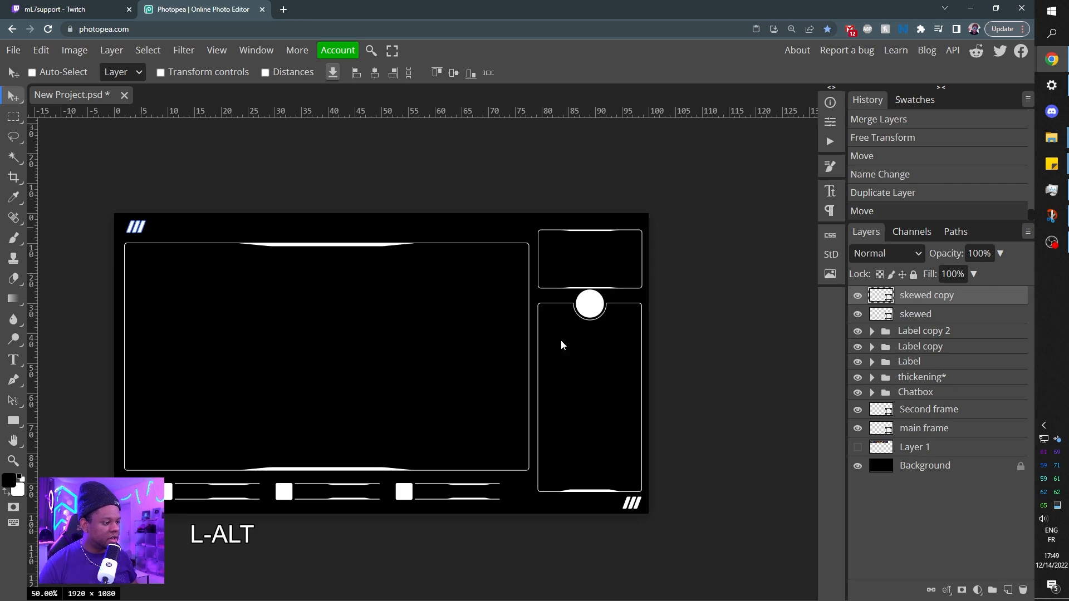
Show the Layer 1 game screenshot to examine it against the frames and top-left bars, and hide it again.
click(858, 448)
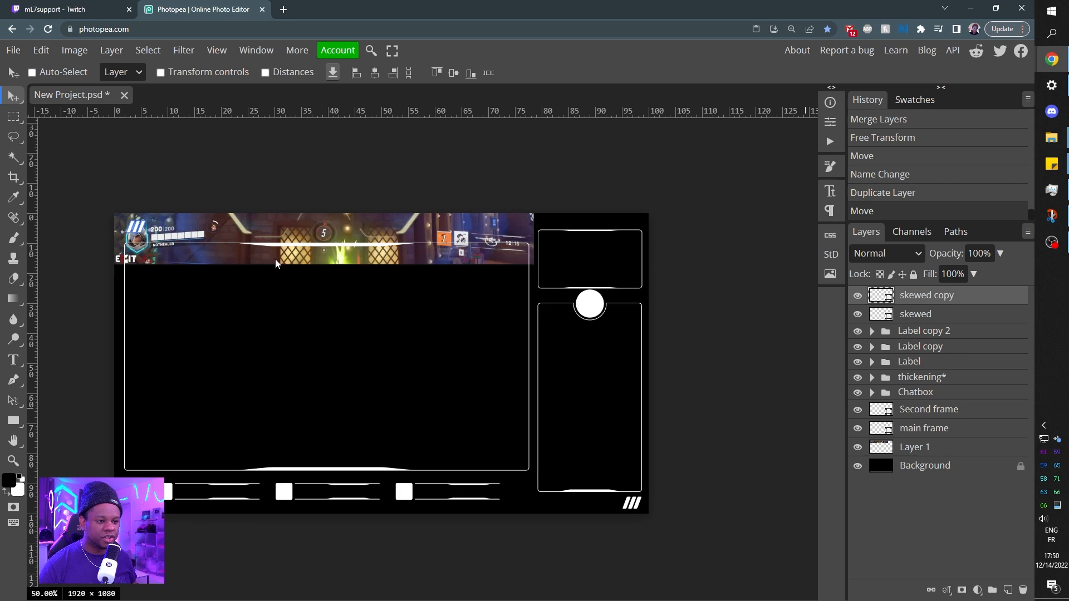
key(ctrl+plus)
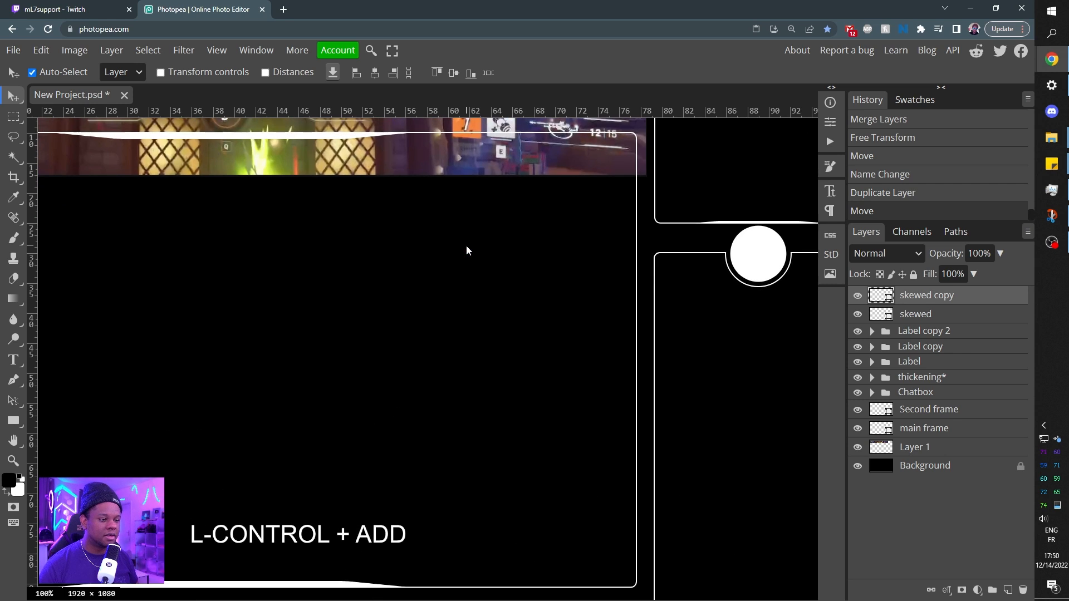
drag(463, 227, 443, 326)
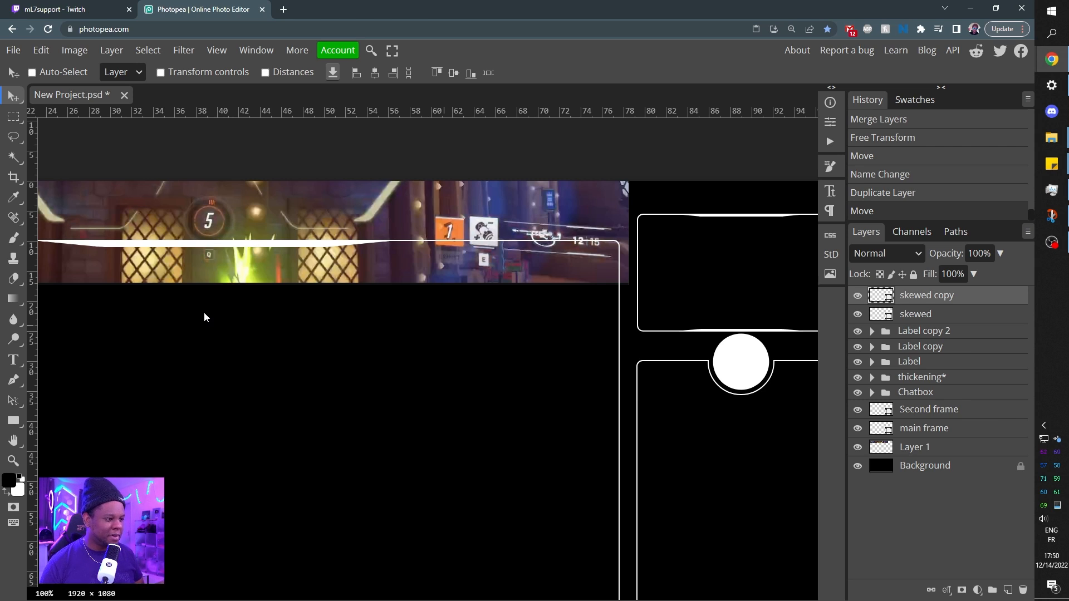
key(space)
drag(148, 308, 266, 317)
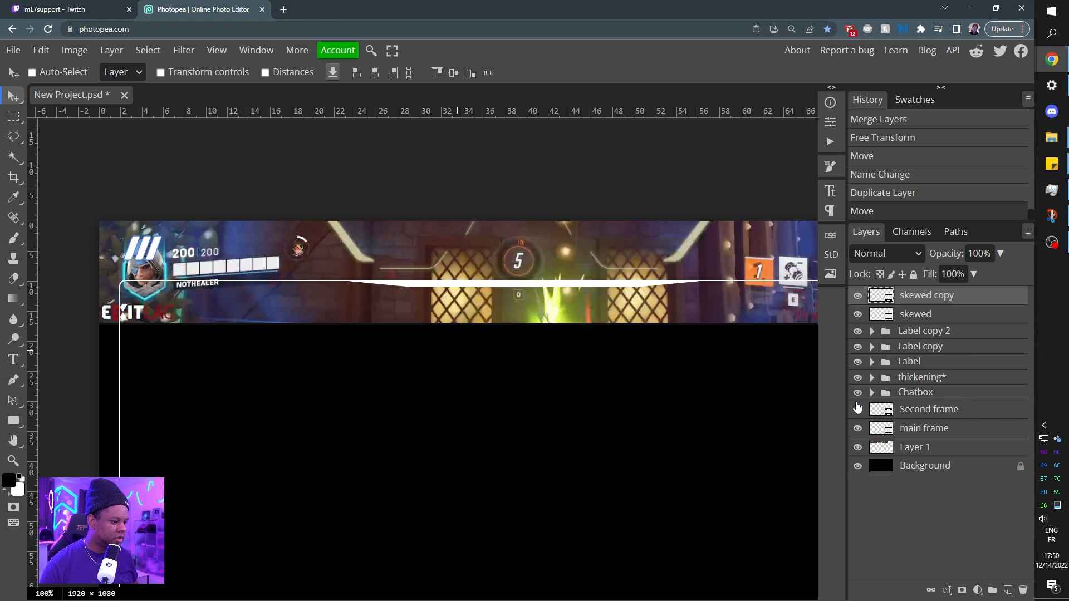
click(857, 448)
Set up the Line tool with a 2 px width for drawing accents near the lower-right slanted bars.
drag(649, 513, 331, 215)
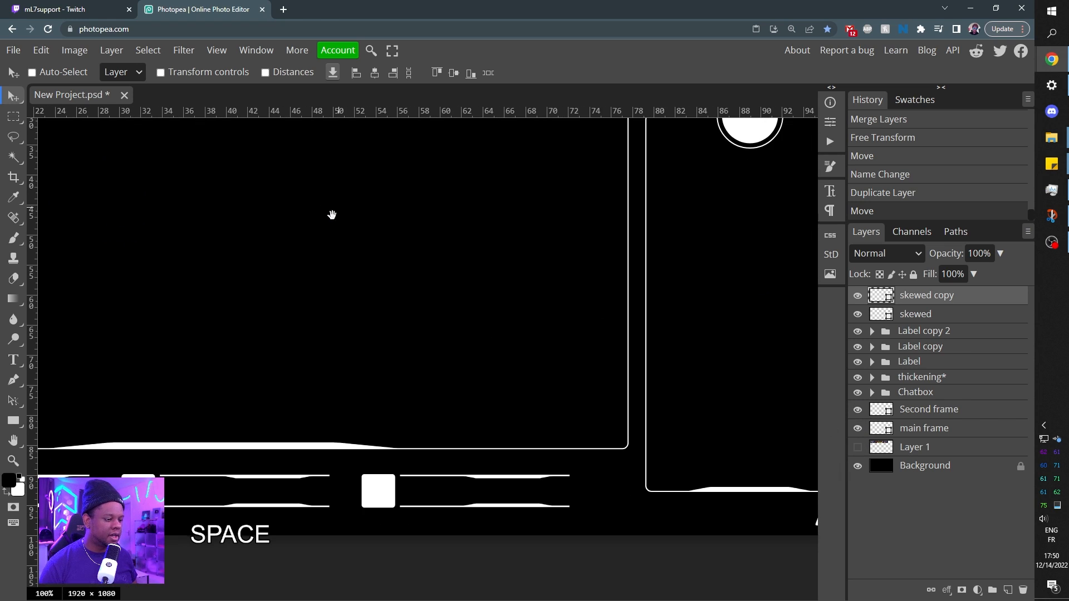
drag(561, 381, 443, 349)
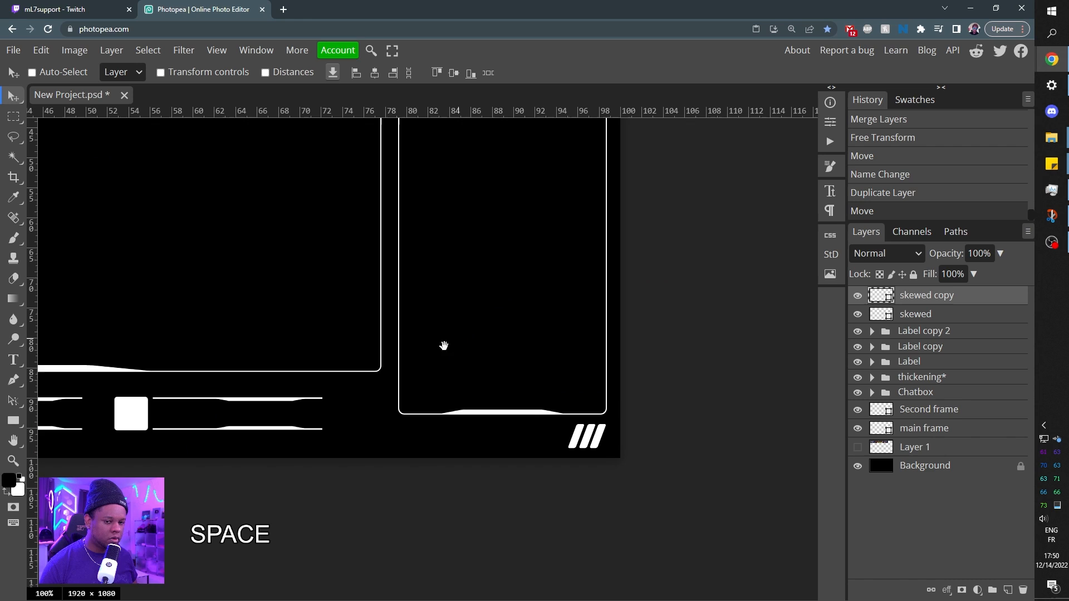
click(13, 420)
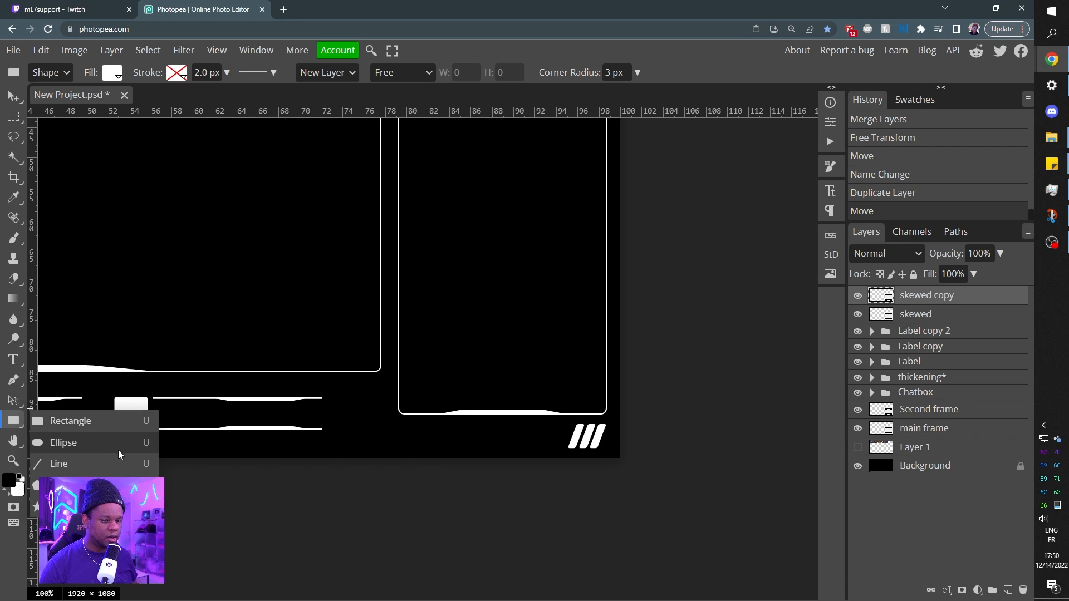
click(76, 458)
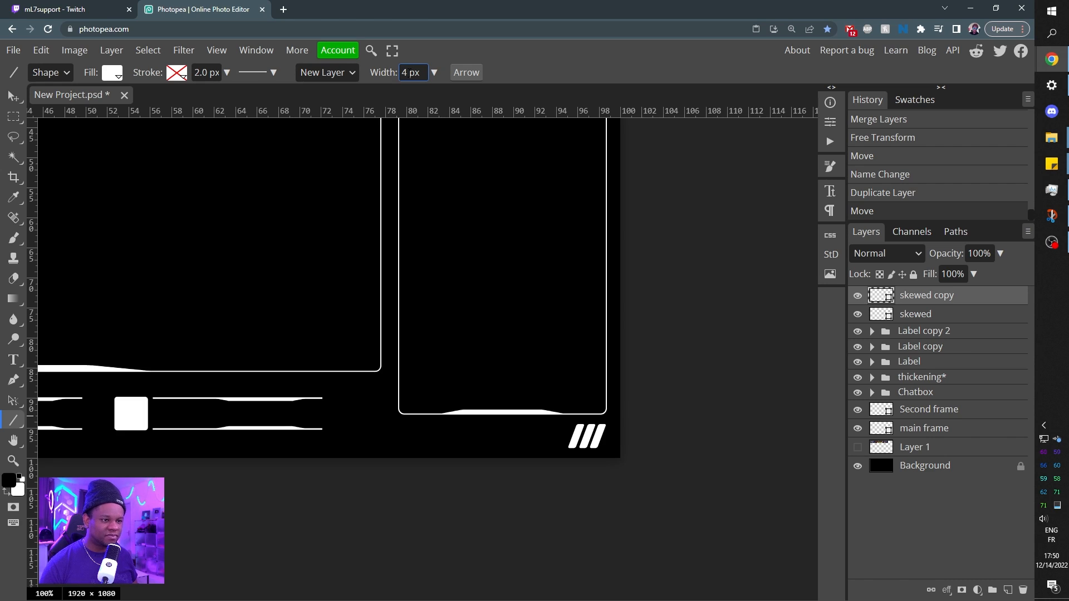
text(2)
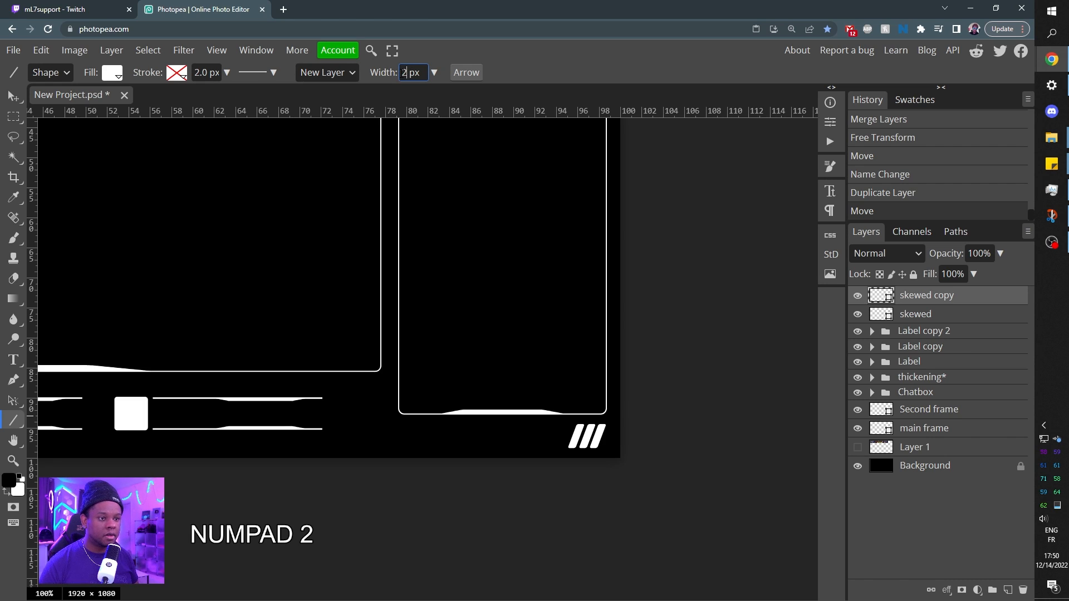
key(Return)
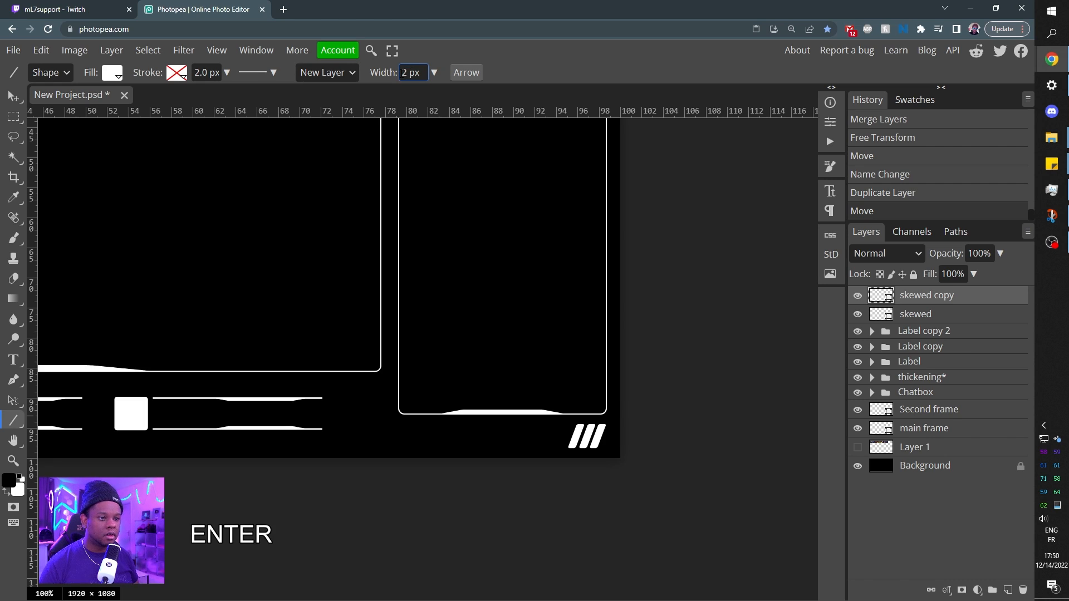
Try to draw a cyan line beneath the lower-right slanted bars while the duplicated bars layer is selected.
click(112, 72)
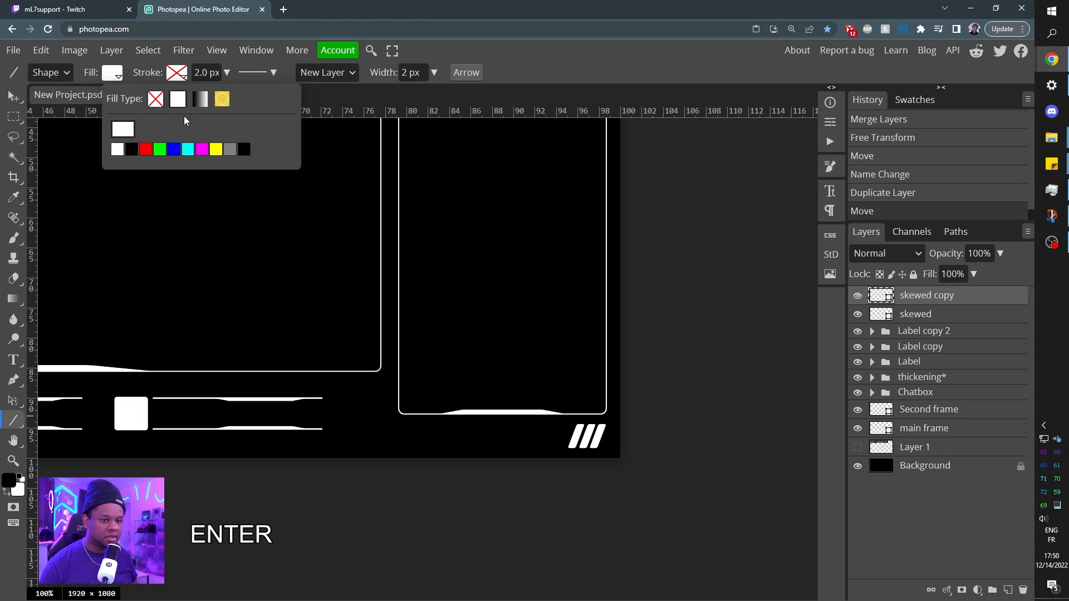
click(187, 149)
key(ctrl+KP_Add)
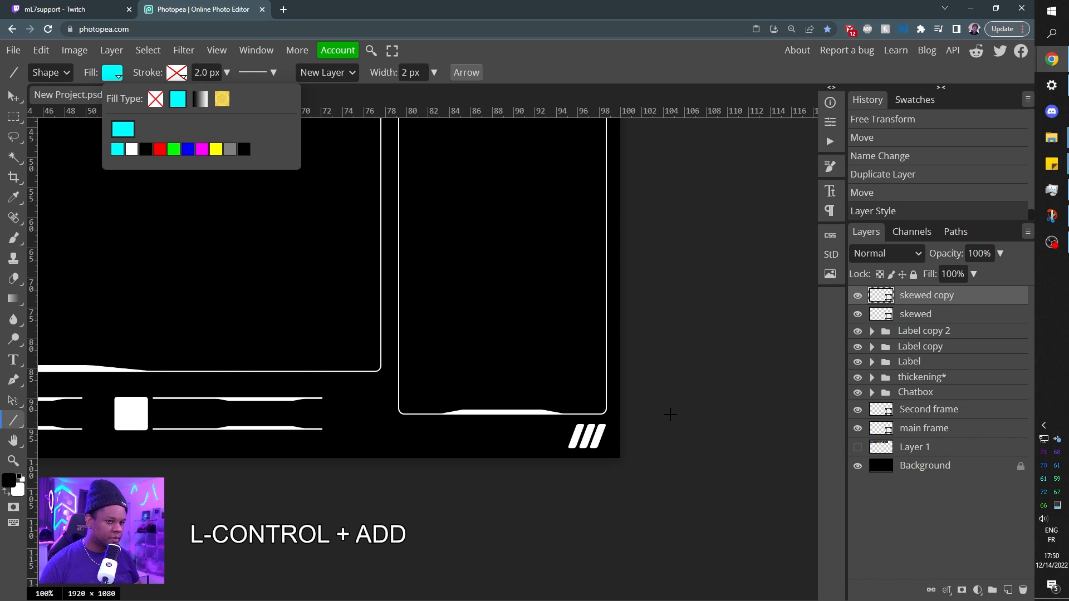
key(ctrl+KP_Add)
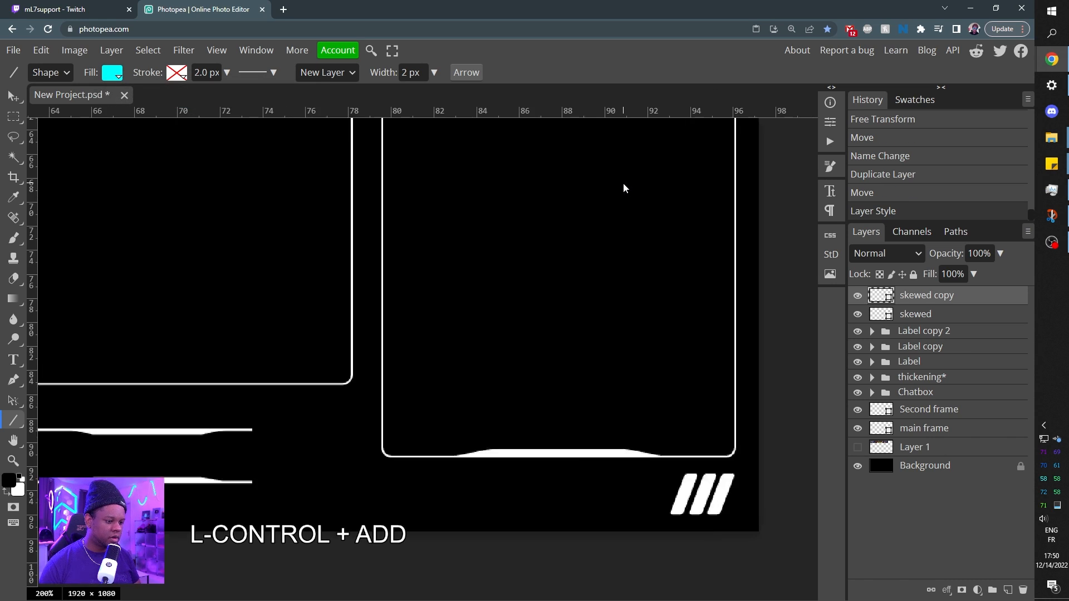
key(space)
drag(704, 500, 558, 380)
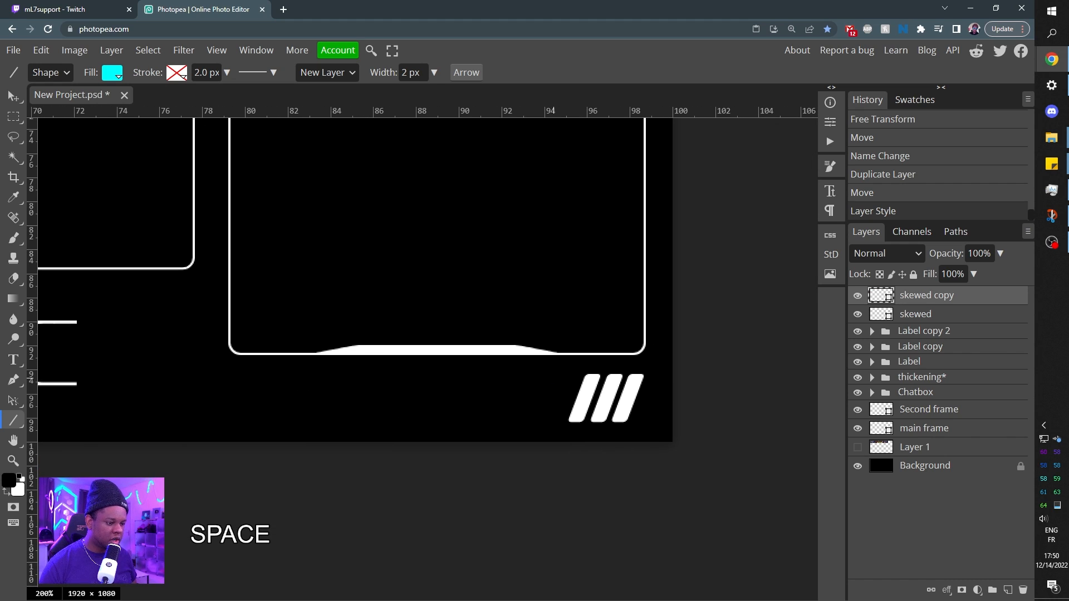
drag(569, 429, 624, 429)
key(ctrl+KP_Subtract)
key(ctrl+KP_Subtract)
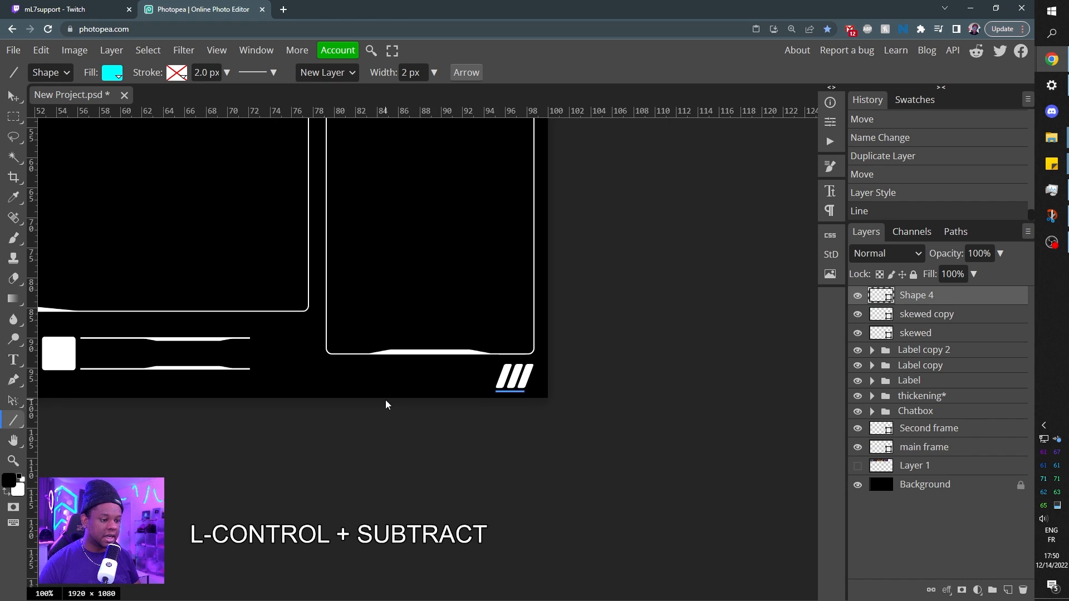
Undo the new line and the cyan fill applied to the upper-left slanted bars.
key(space)
drag(219, 226, 195, 144)
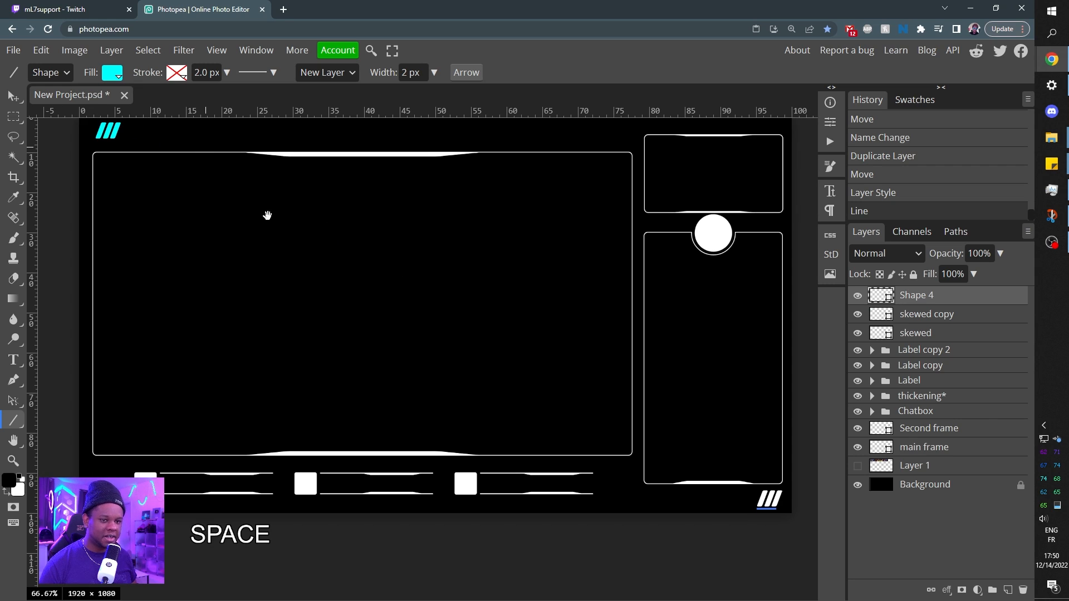
drag(267, 215, 269, 240)
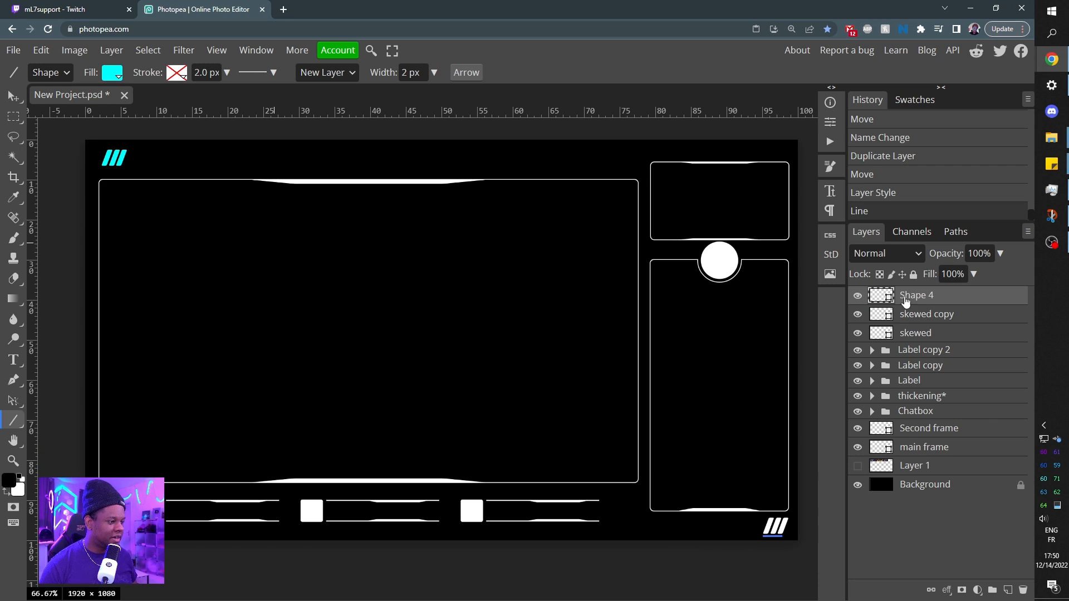
key(ctrl+z)
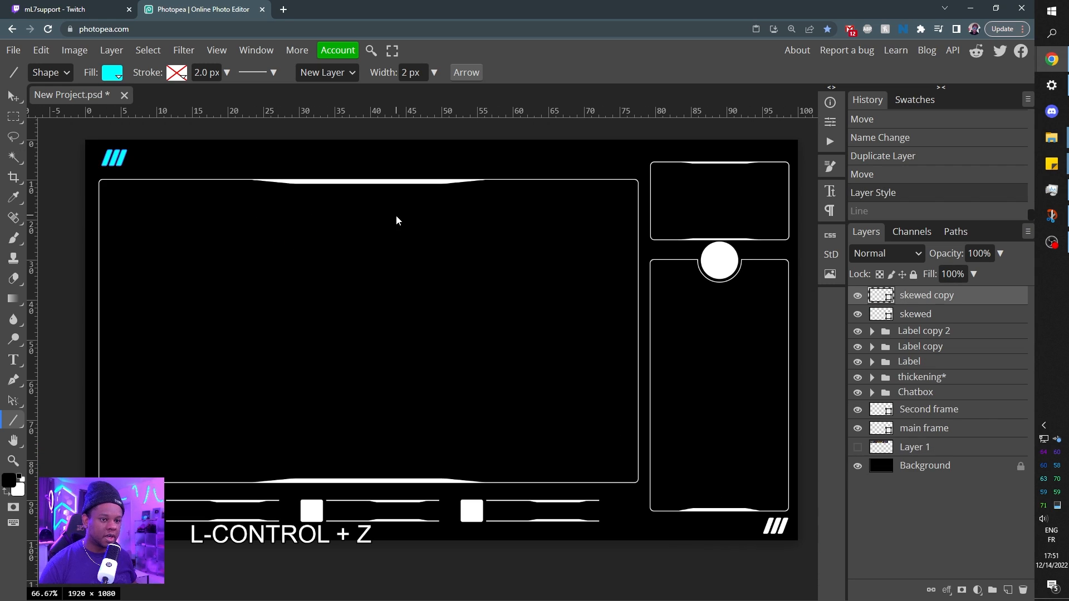
key(ctrl+z)
Draw a 2 px horizontal line beneath the lower-right slanted bars and fill it with cyan.
key(ctrl+KP_Add)
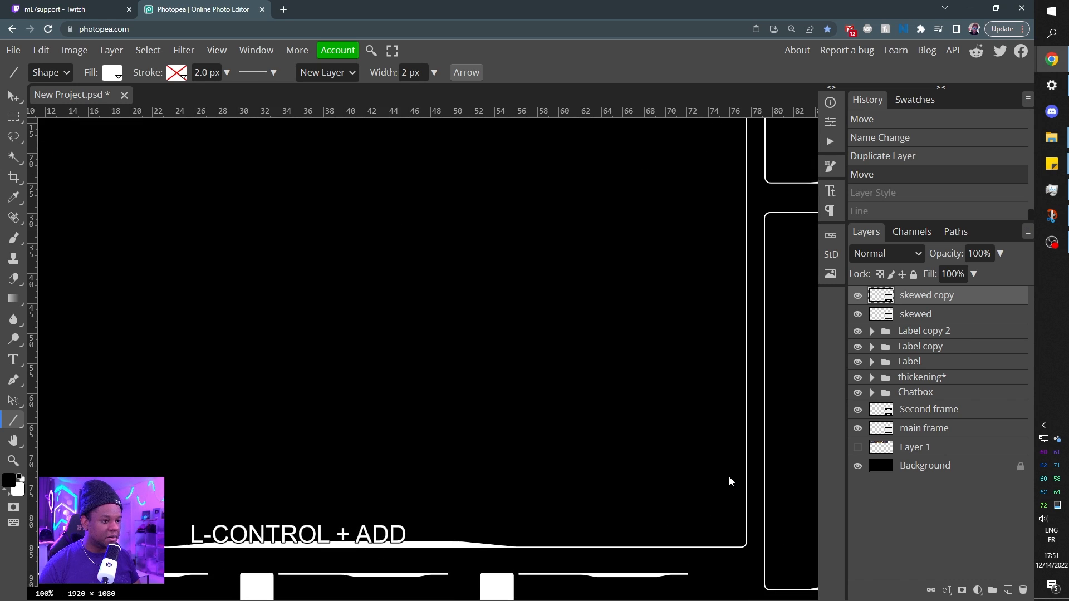
key(ctrl+KP_Add)
key(space)
drag(729, 479, 402, 262)
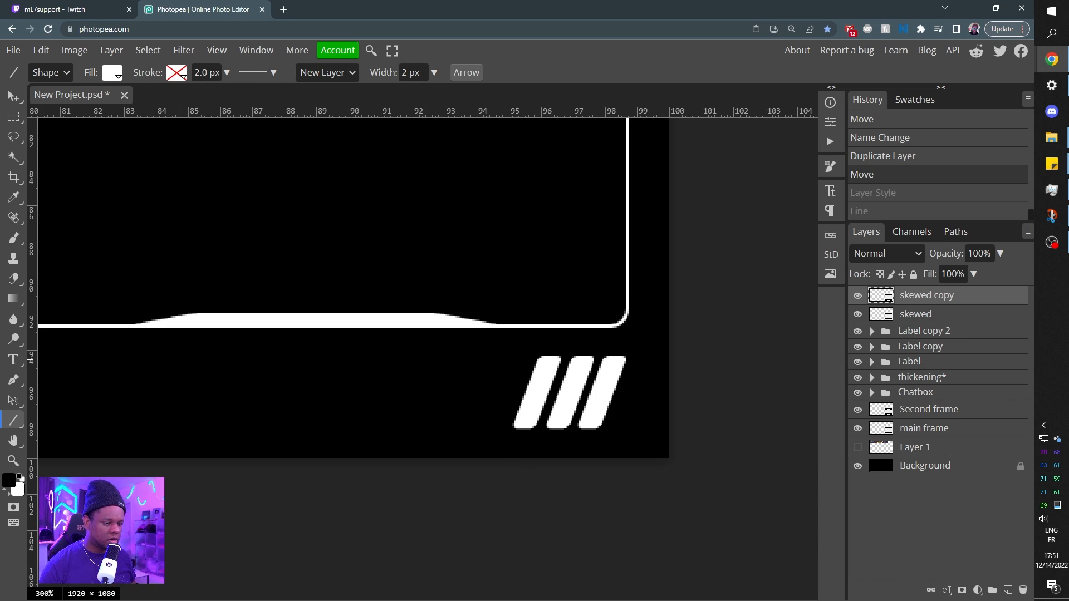
drag(511, 439, 601, 439)
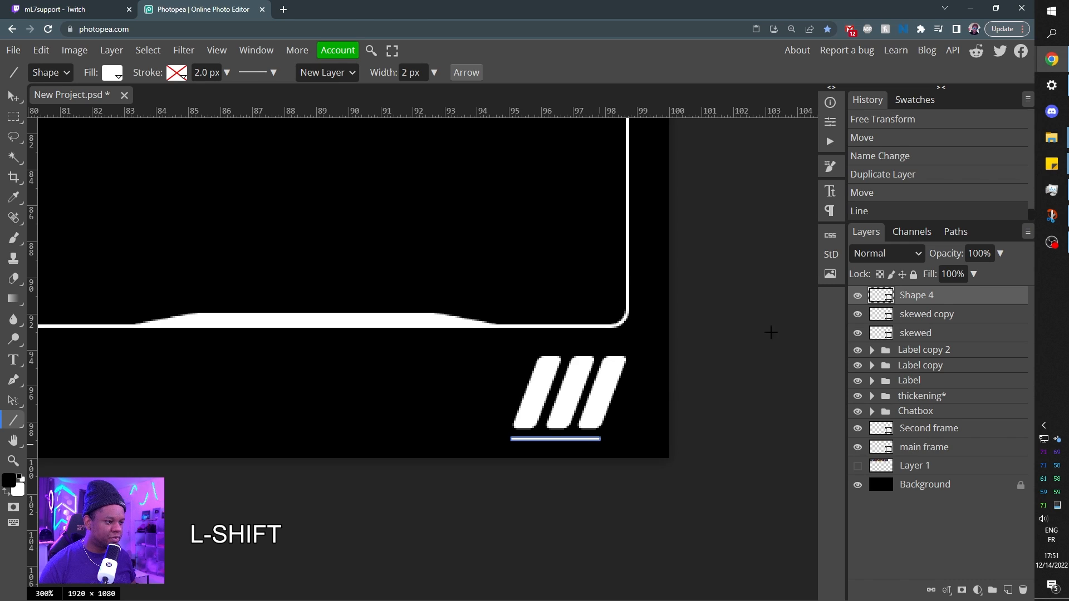
click(105, 76)
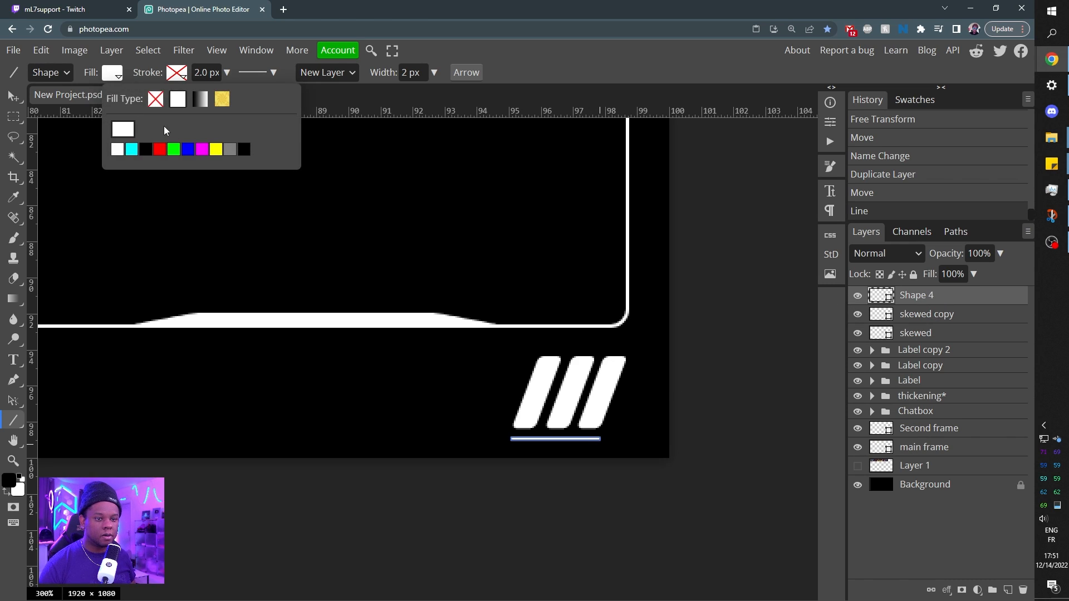
click(117, 149)
Draw a cyan 2 px slanted line along the left side of the upper-left bars, parallel to them and equally tall.
key(ctrl+KP_Subtract)
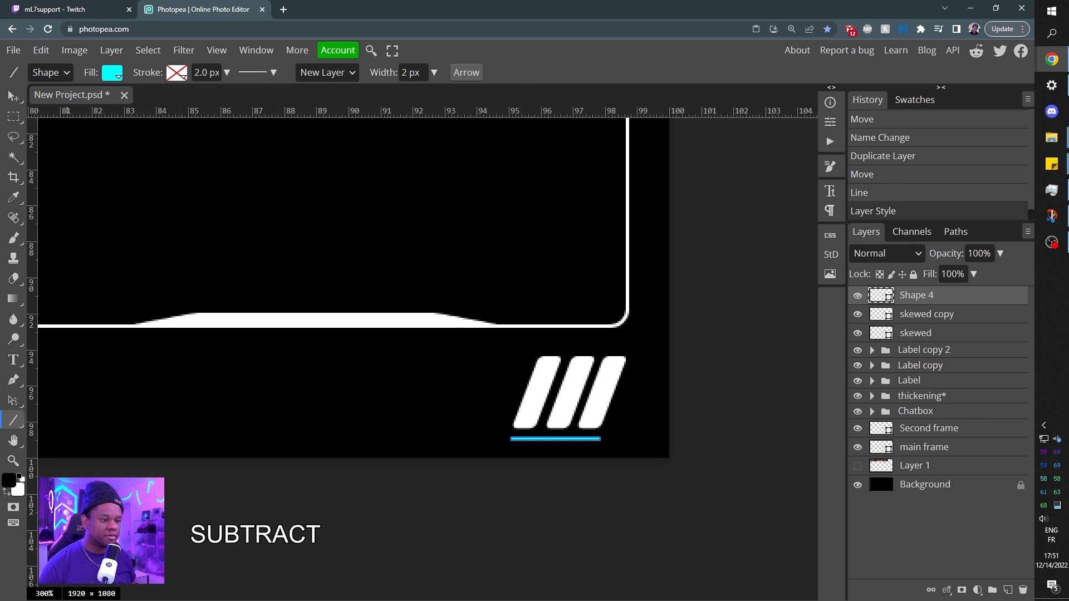
key(ctrl+KP_Subtract)
key(ctrl+KP_Subtract)
key(ctrl+KP_Subtract)
key(space)
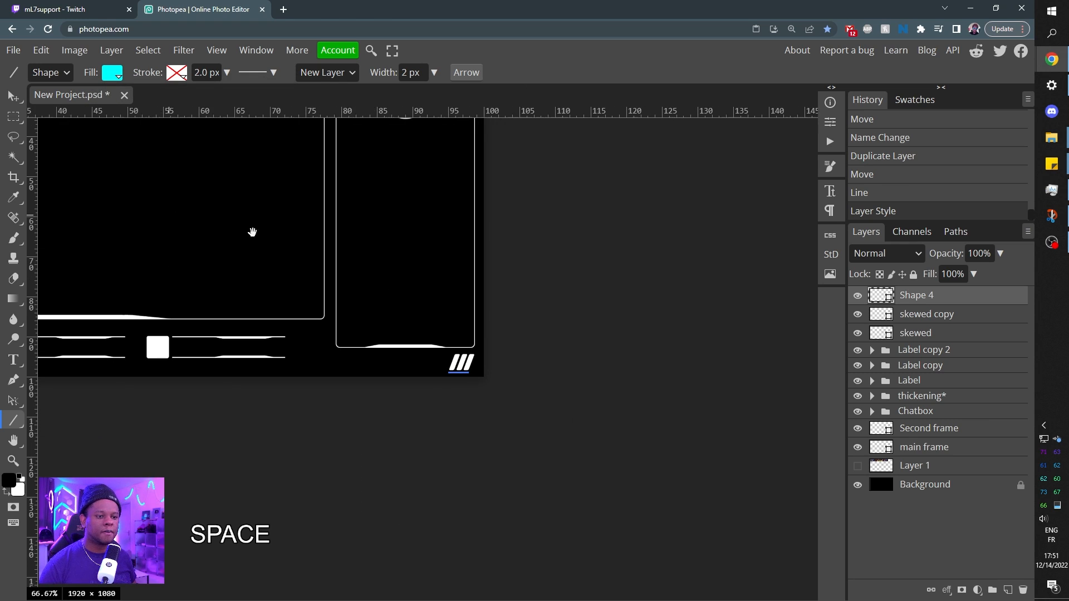
drag(253, 232, 564, 351)
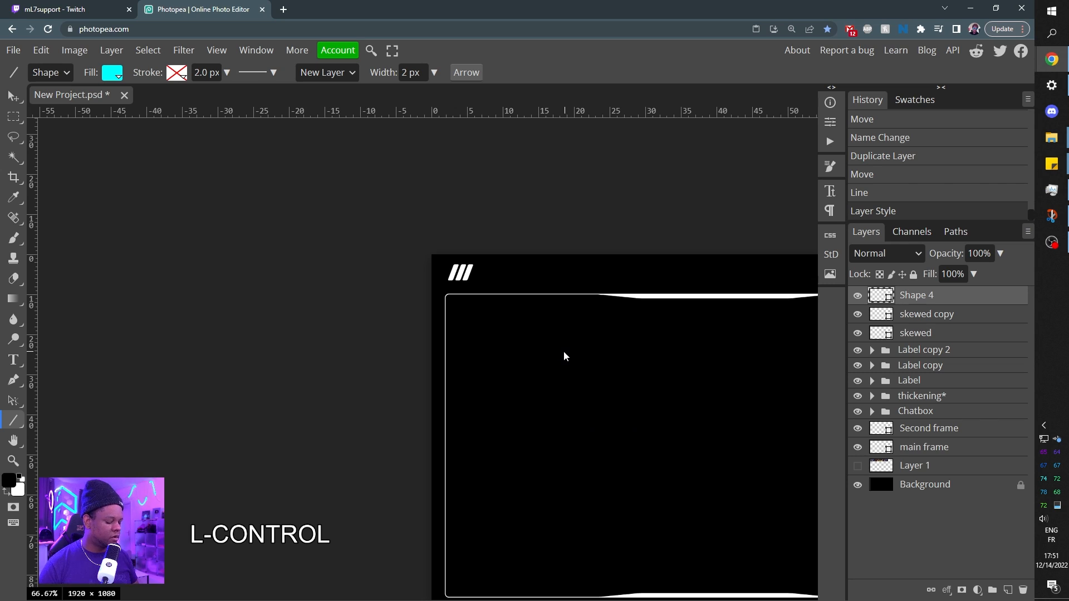
key(ctrl+KP_Add)
key(ctrl+KP_Add)
key(ctrl+KP_Add)
key(space)
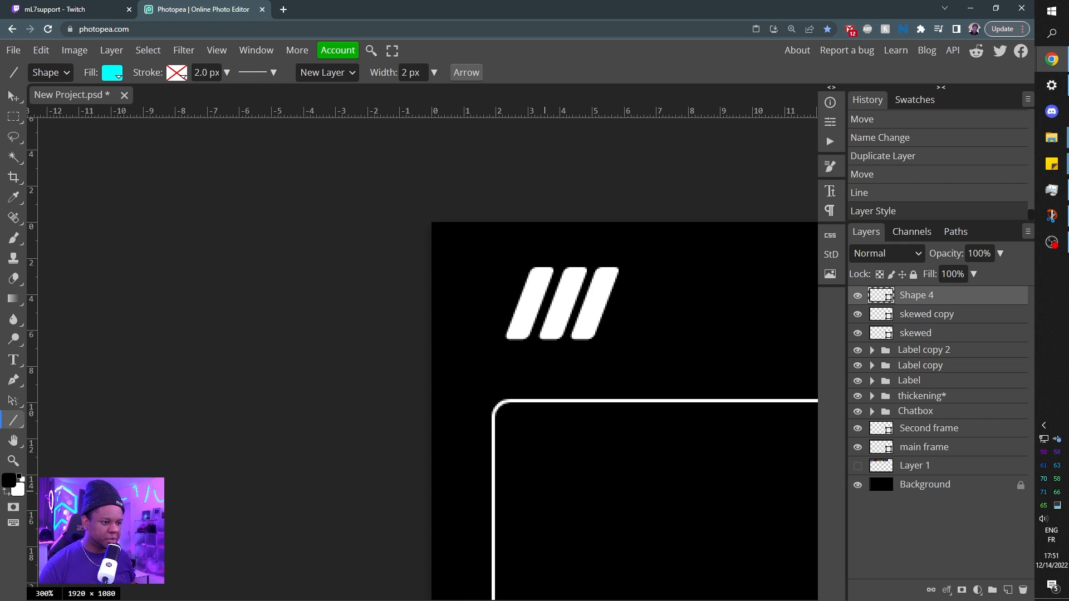
drag(507, 288, 490, 340)
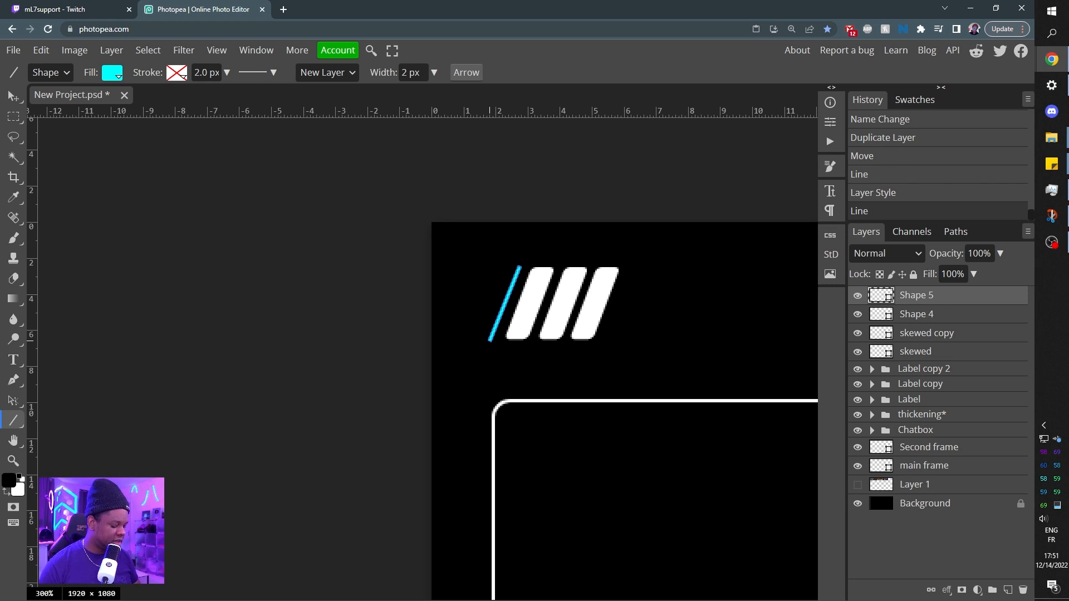
Draw a short cyan horizontal line just beneath the white square of the first label.
key(ctrl+minus)
key(space)
drag(590, 431, 501, 173)
drag(624, 508, 513, 156)
drag(480, 548, 494, 289)
drag(503, 455, 426, 394)
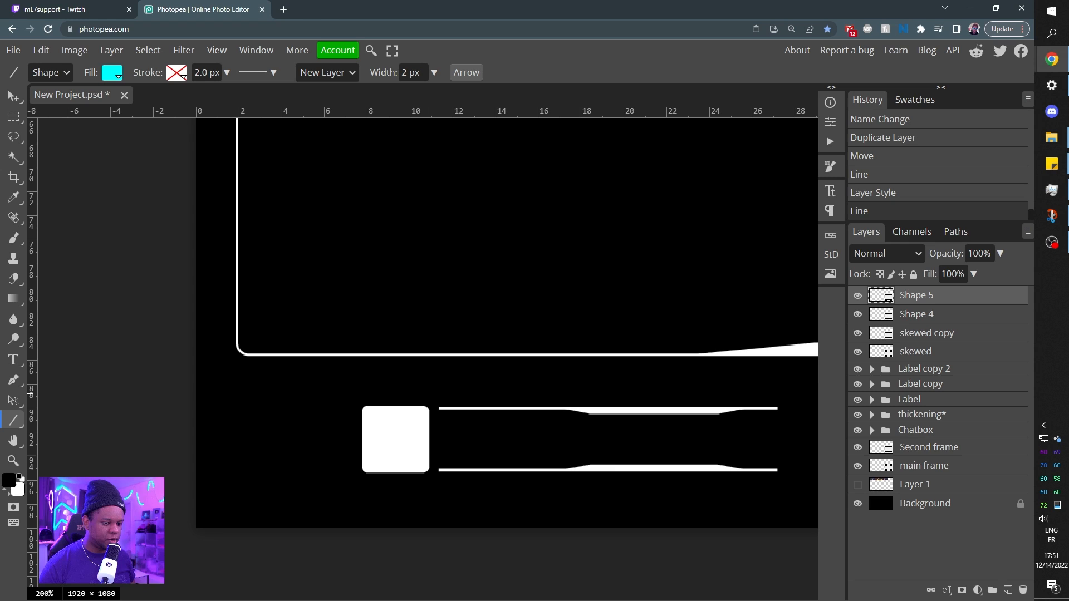
key(shift)
drag(400, 485, 426, 483)
Draw a short cyan horizontal line just above the white square of the second label.
key(space)
drag(760, 440, 401, 493)
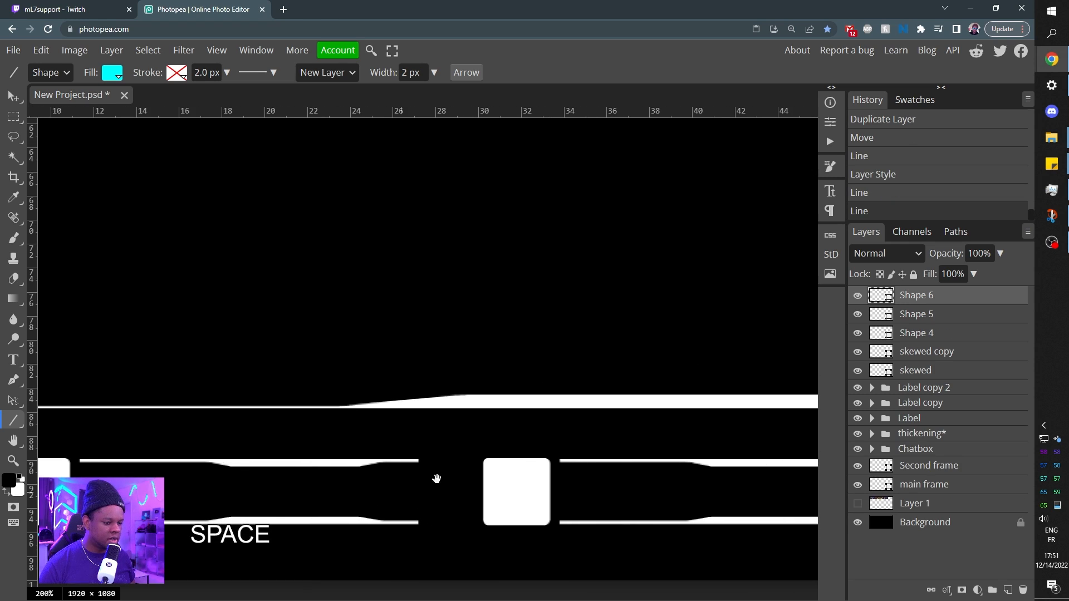
key(shift)
mouse_move(486, 449)
mouse_down()
mouse_move(547, 448)
mouse_move(533, 437)
mouse_up()
Draw a cyan vertical line just left of the third label's white square, nearly matching its height.
key(space)
mouse_move(801, 506)
mouse_down()
mouse_move(663, 493)
mouse_move(569, 467)
mouse_up()
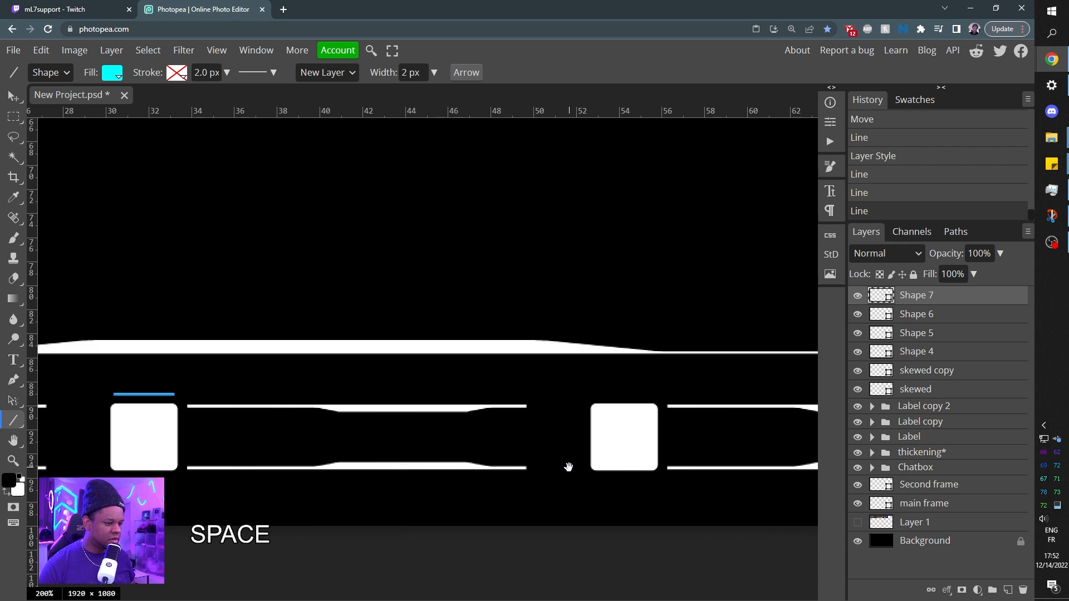
drag(585, 406, 585, 469)
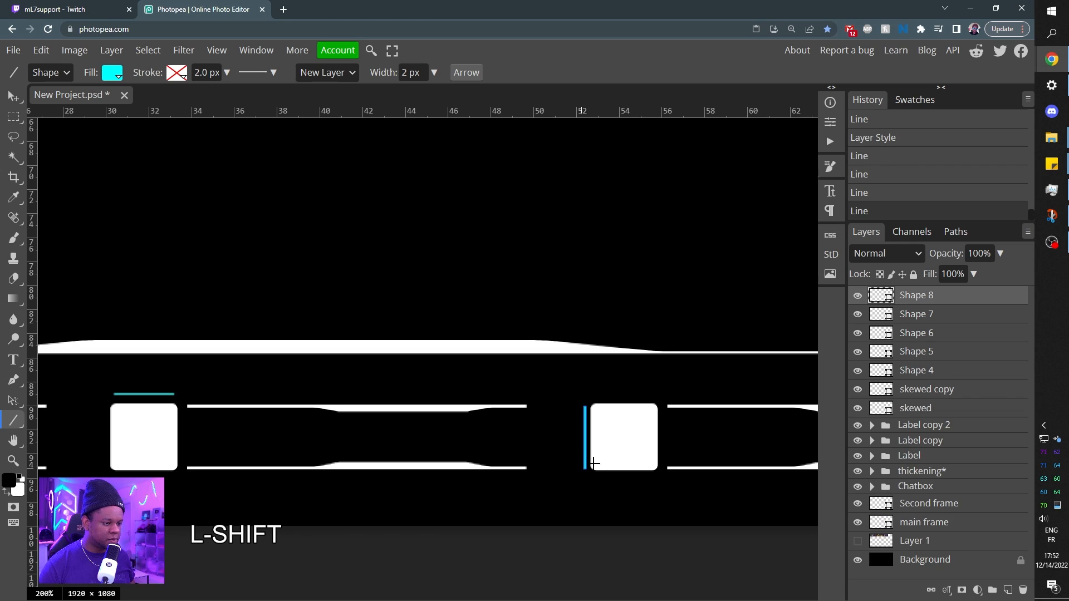
Draw a short cyan horizontal line above the main frame's upper-right corner and stack two duplicates above it.
key(ctrl+minus)
key(ctrl+minus)
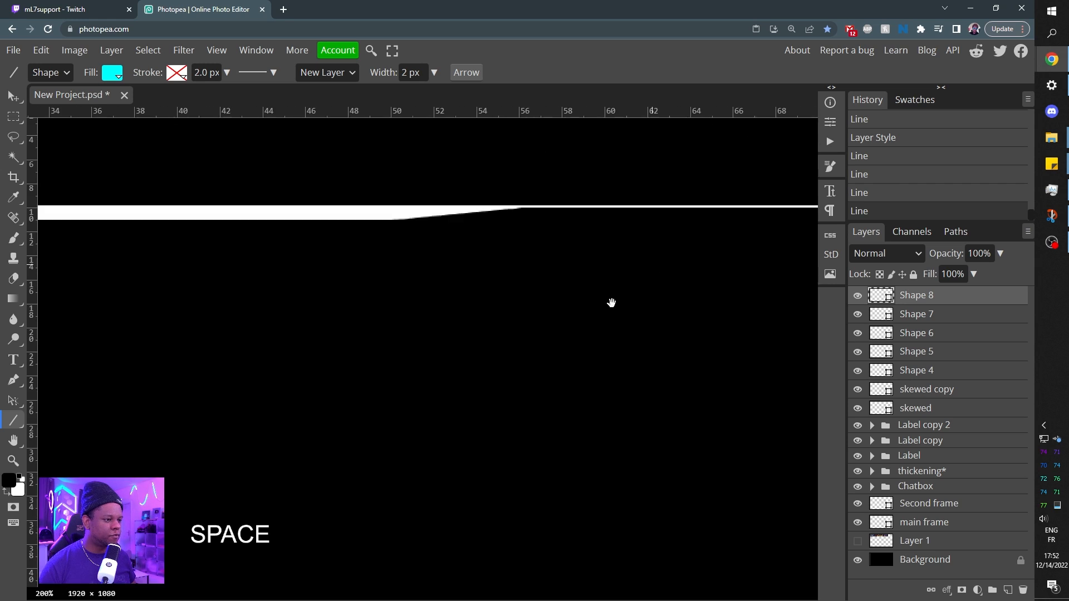
drag(610, 303, 372, 434)
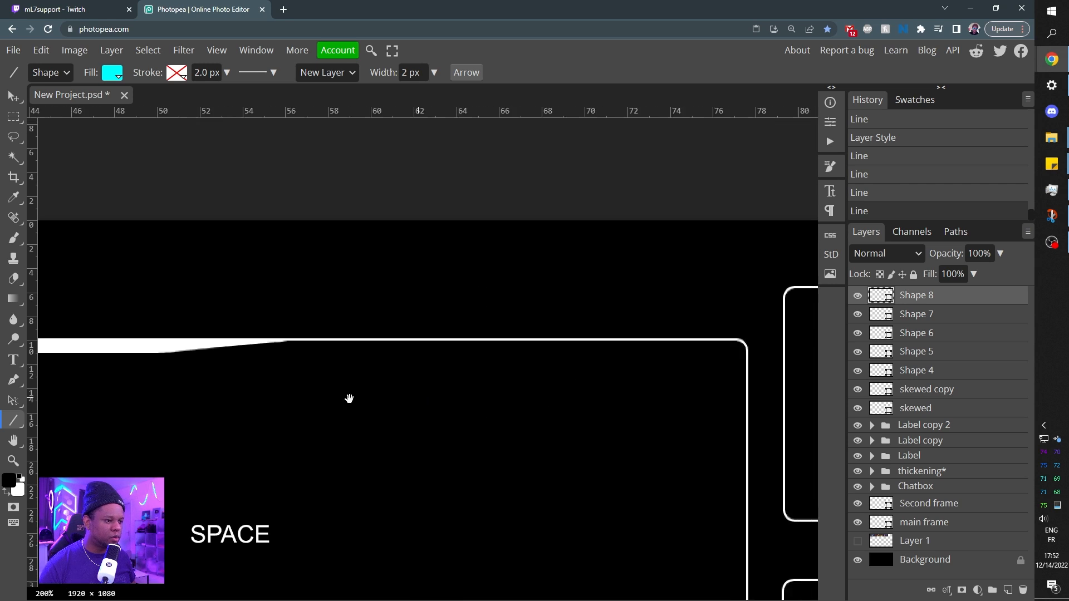
drag(416, 398, 291, 471)
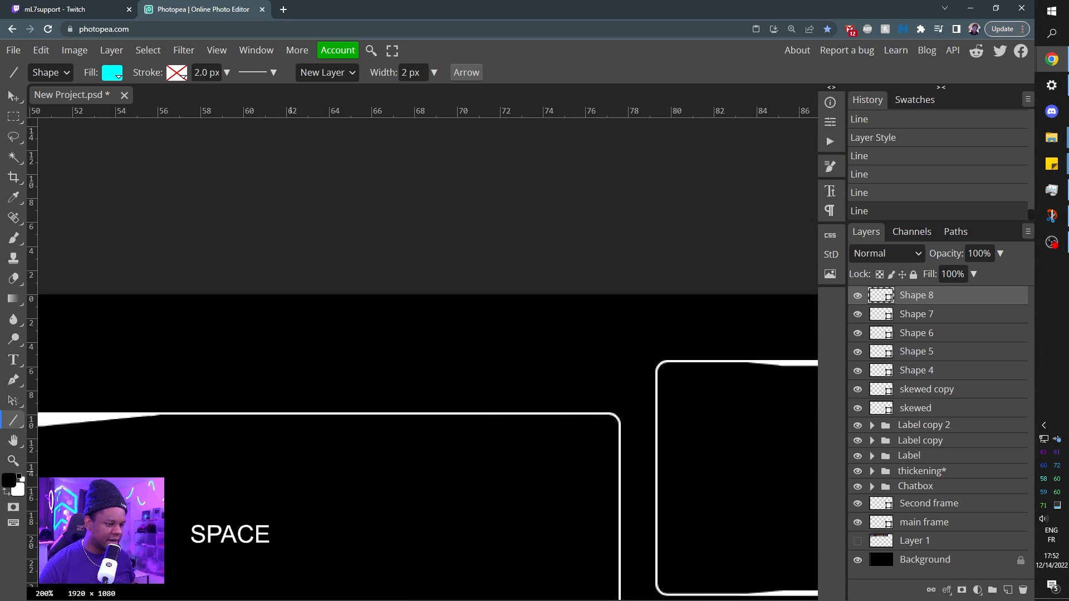
mouse_move(568, 405)
mouse_down()
mouse_move(616, 406)
mouse_move(583, 400)
mouse_up()
key(v)
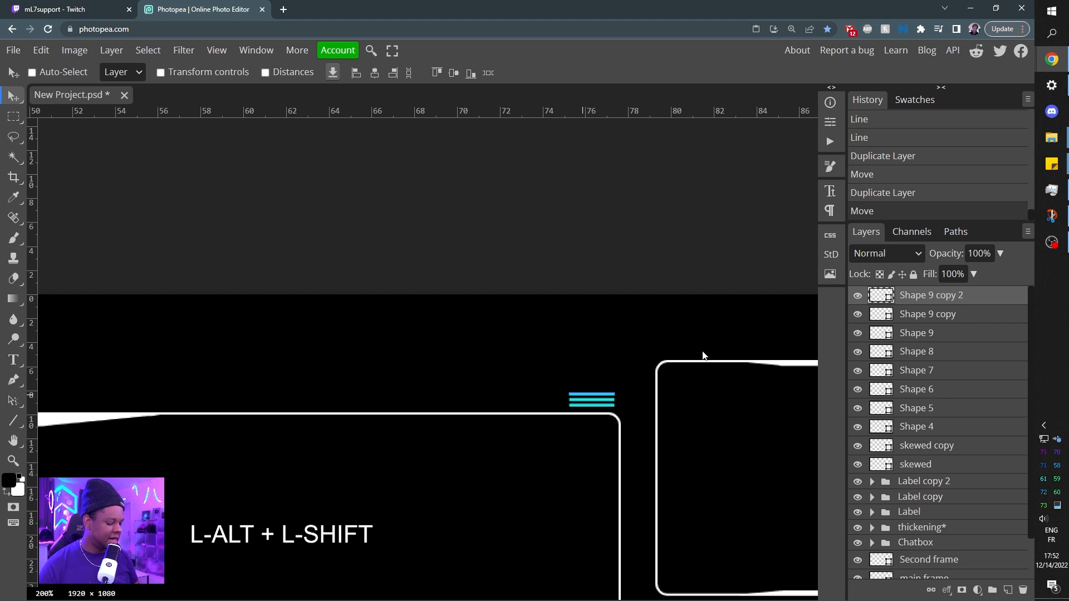
Group the line layers from Shape 4 through Shape 9 copy 2 into one folder and toggle its visibility to compare.
key(ctrl+minus)
key(ctrl+minus)
drag(300, 425, 455, 258)
drag(277, 349, 362, 306)
key(ctrl+minus)
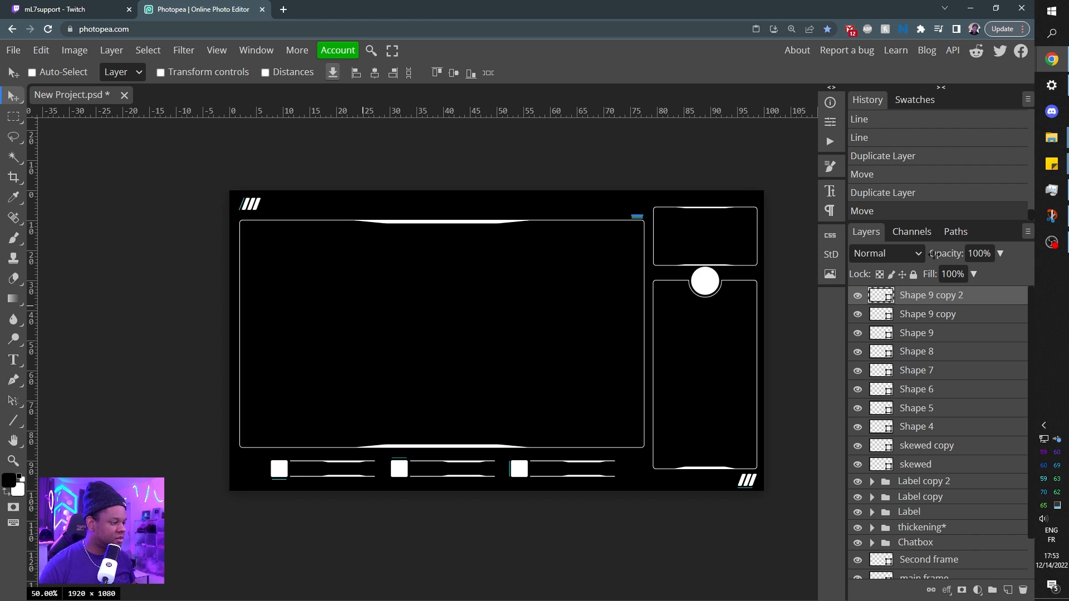
click(859, 448)
click(860, 448)
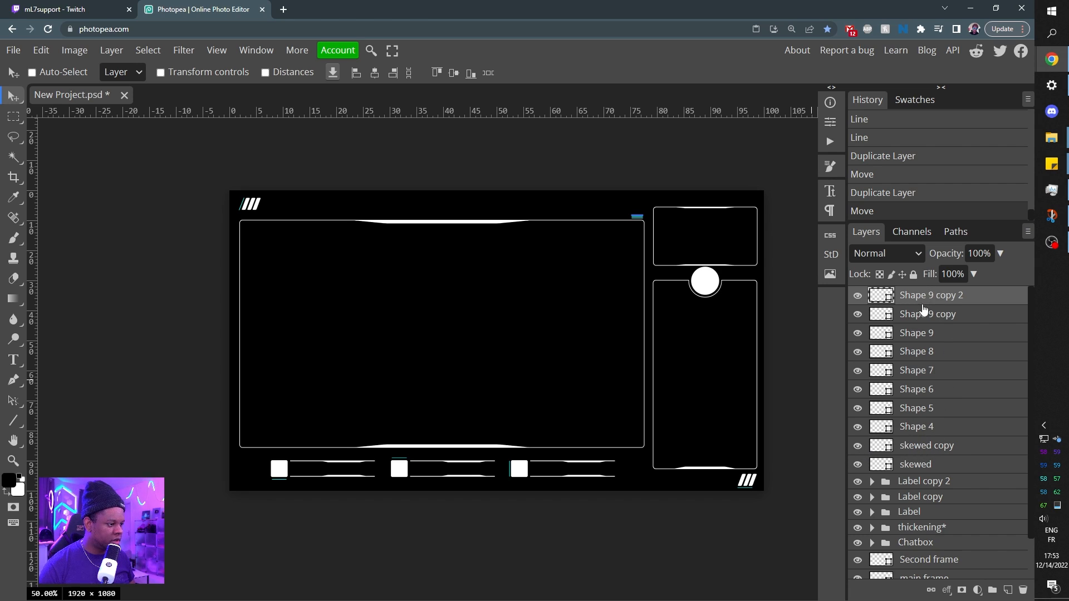
shift+click(918, 429)
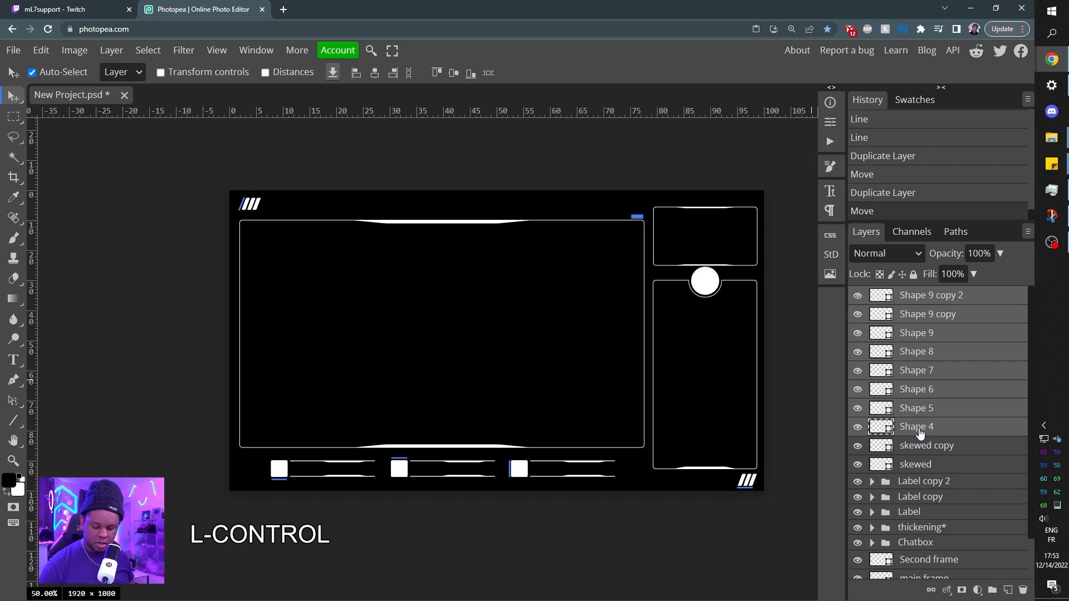
key(ctrl+g)
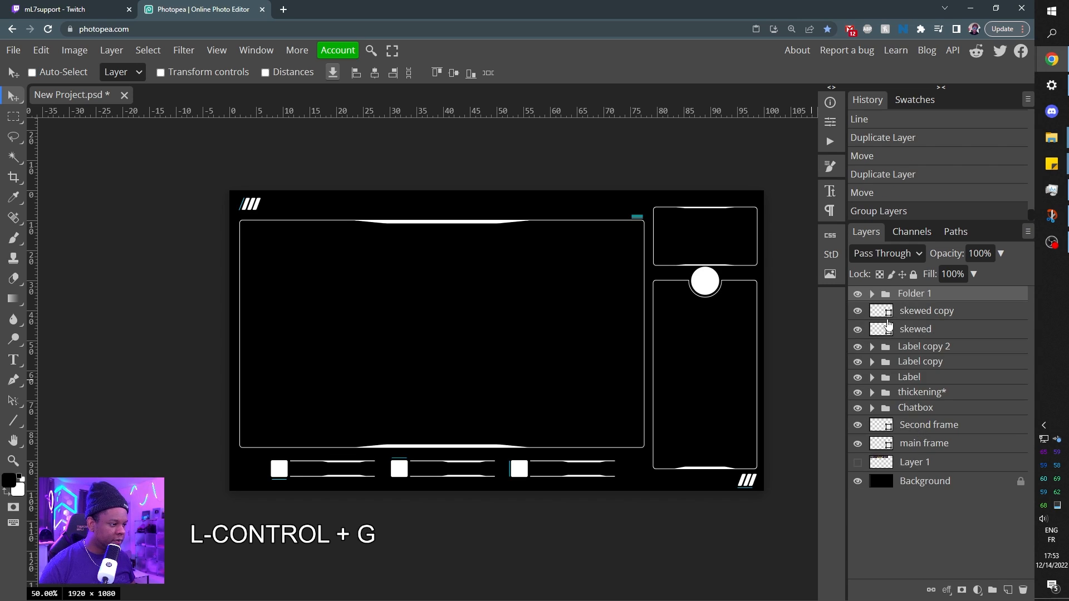
click(858, 294)
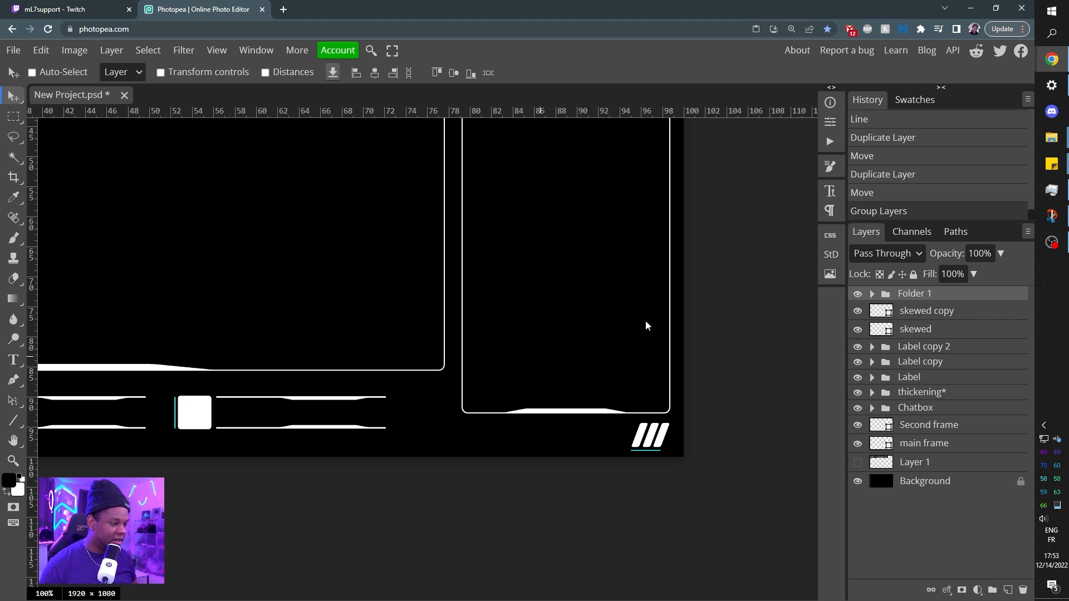
Add a Screen-mode outer glow to Folder 1 in blue #1c98ff, with its opacity set to about 79%.
click(946, 590)
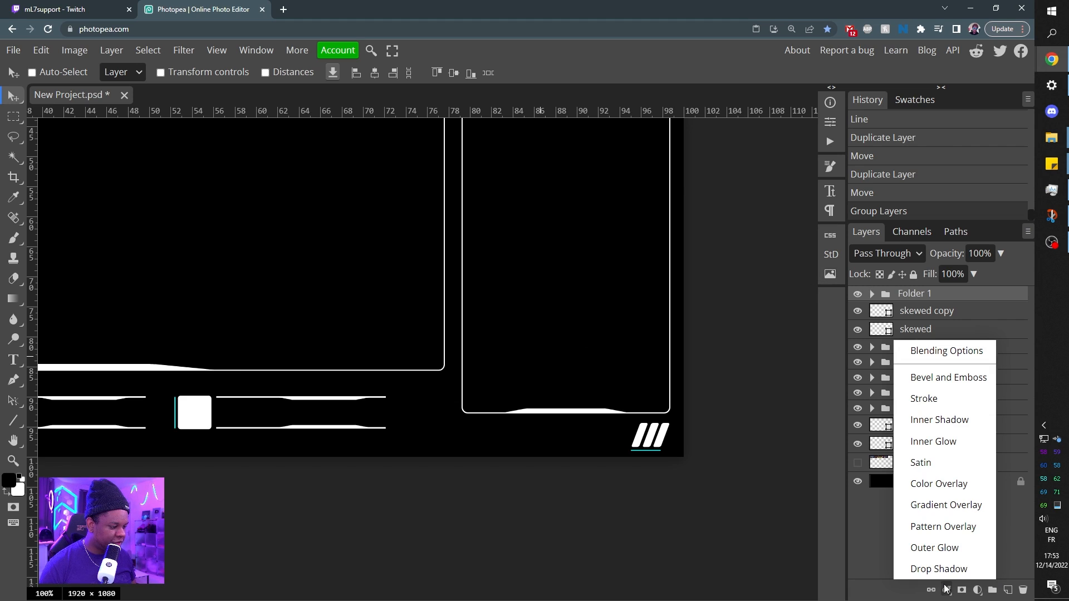
click(926, 551)
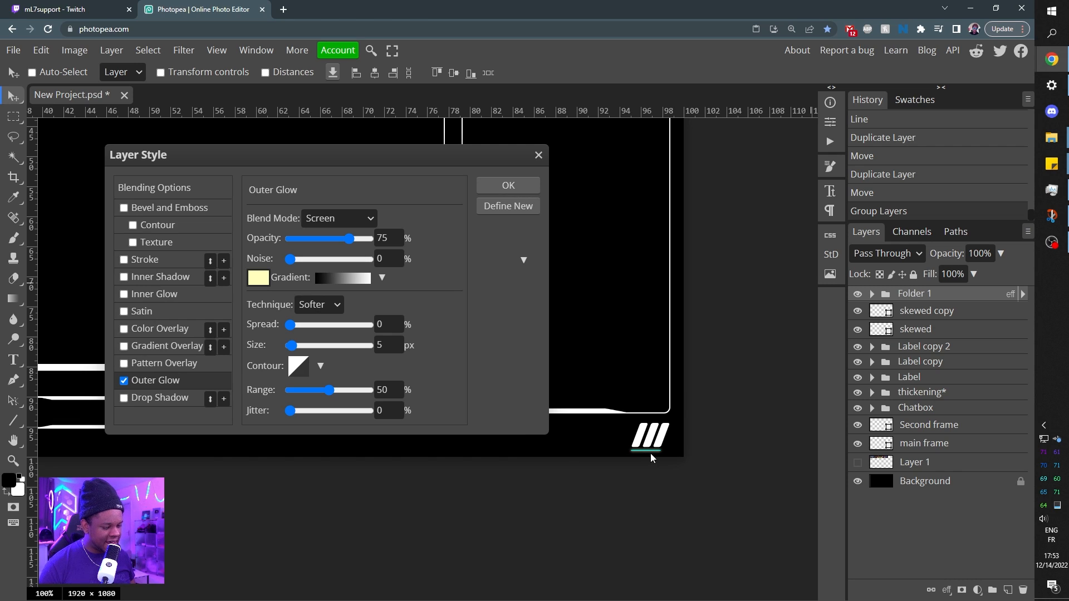
click(258, 278)
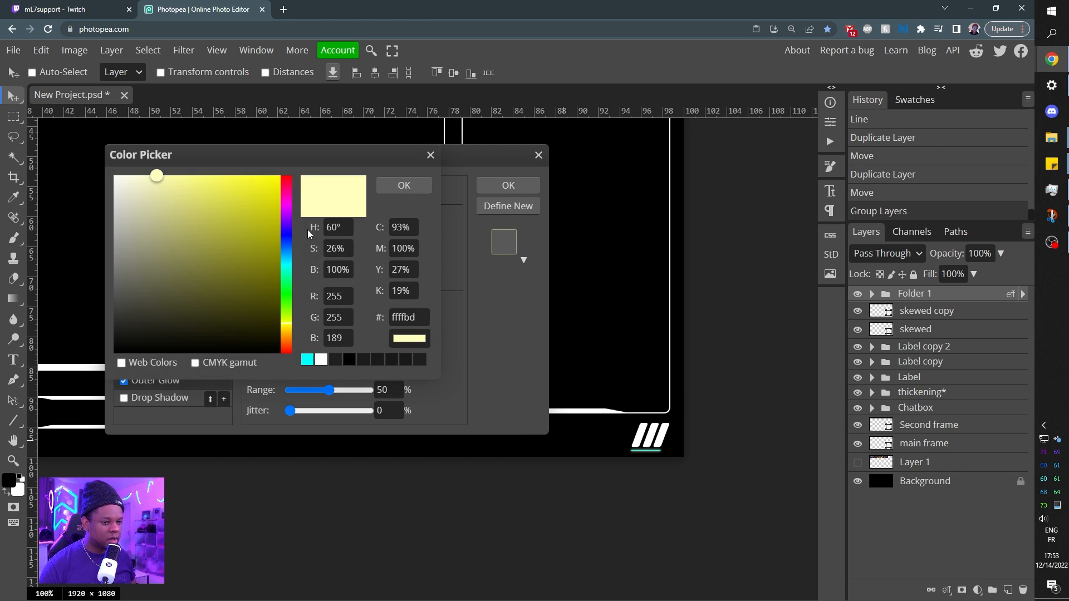
drag(283, 270, 287, 250)
drag(242, 177, 262, 174)
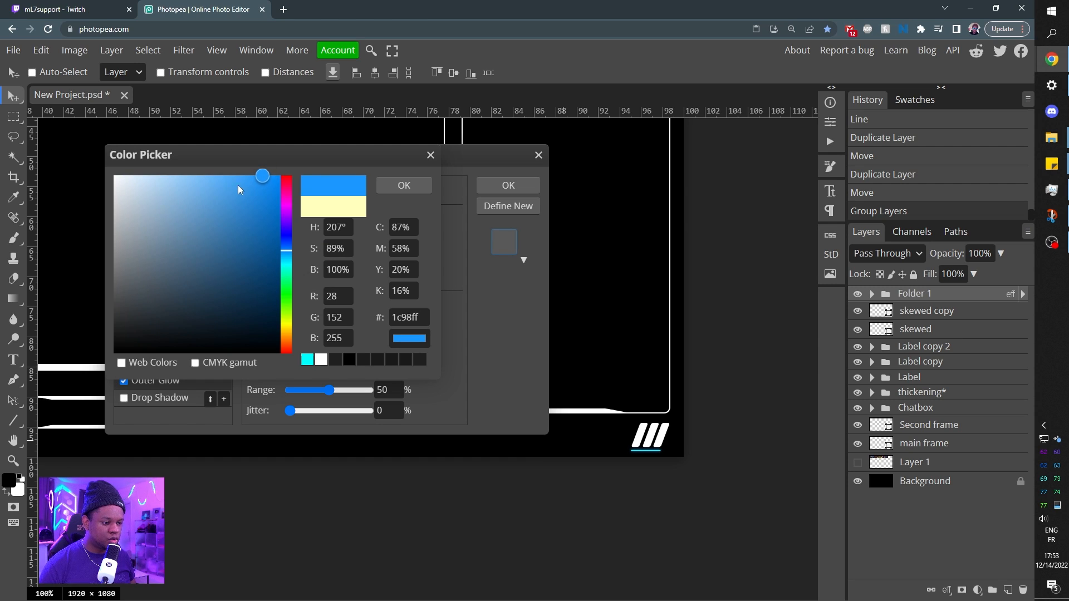
click(263, 175)
click(406, 185)
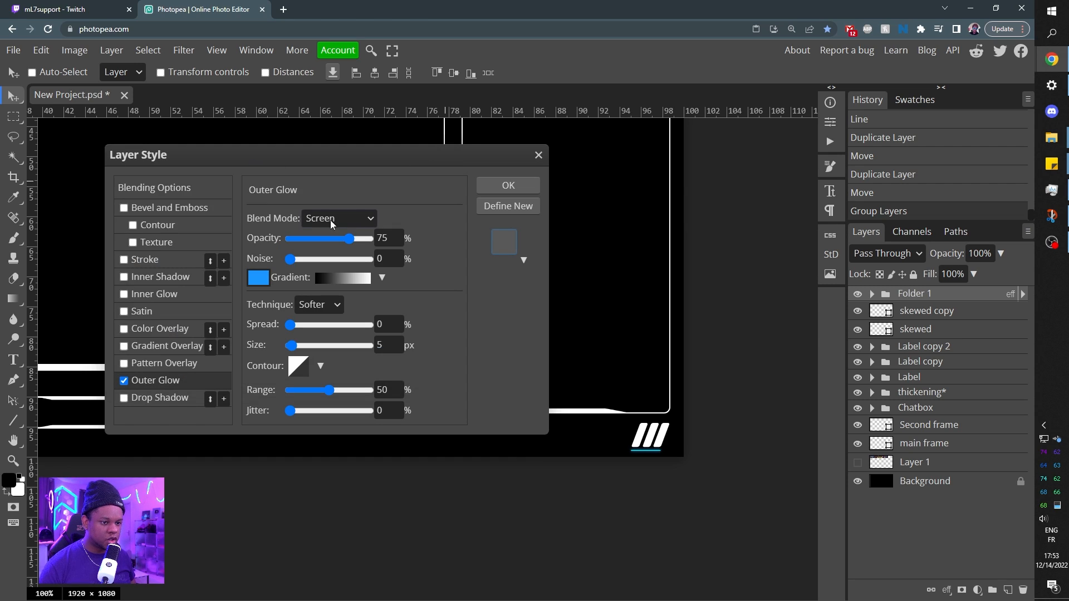
drag(346, 240, 340, 239)
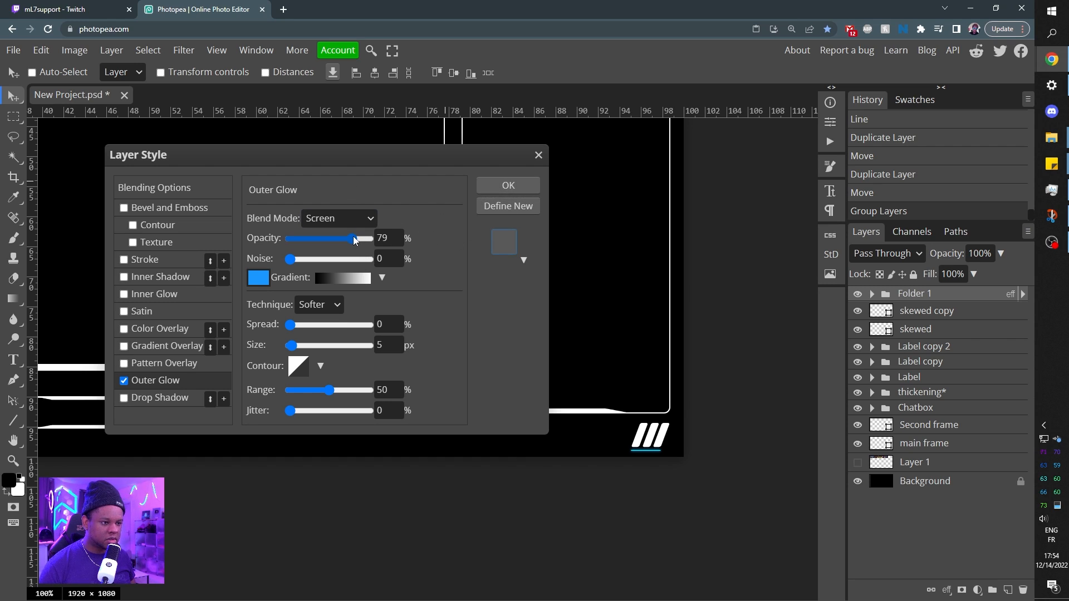
click(504, 186)
Toggle the visibility of Label copy 2 to identify its label, then expand the folder and select the white square layer Shape 3.
key(ctrl)
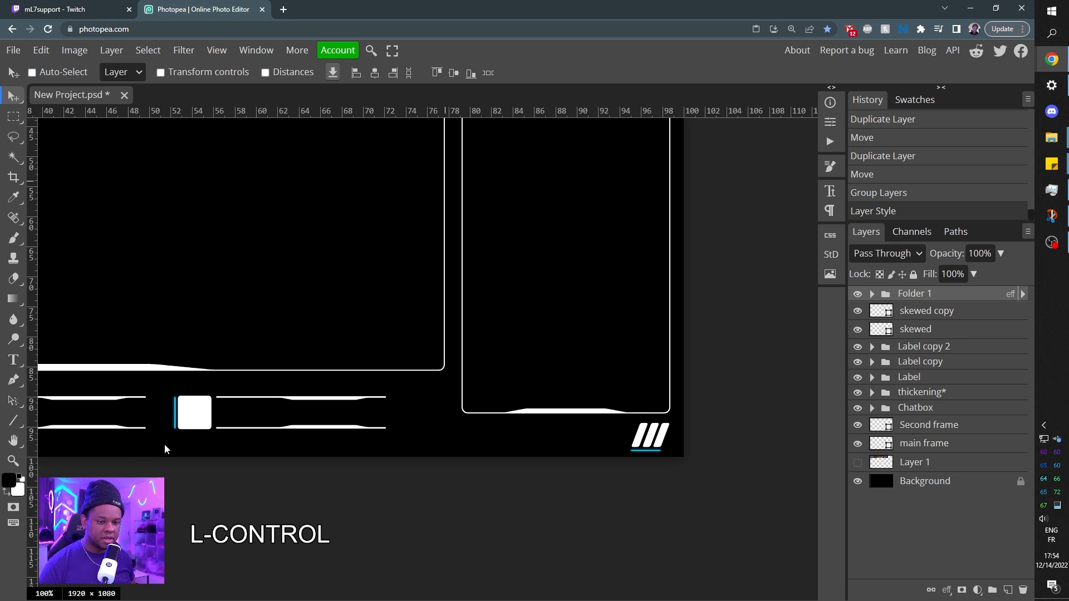
key(space)
drag(136, 425, 596, 439)
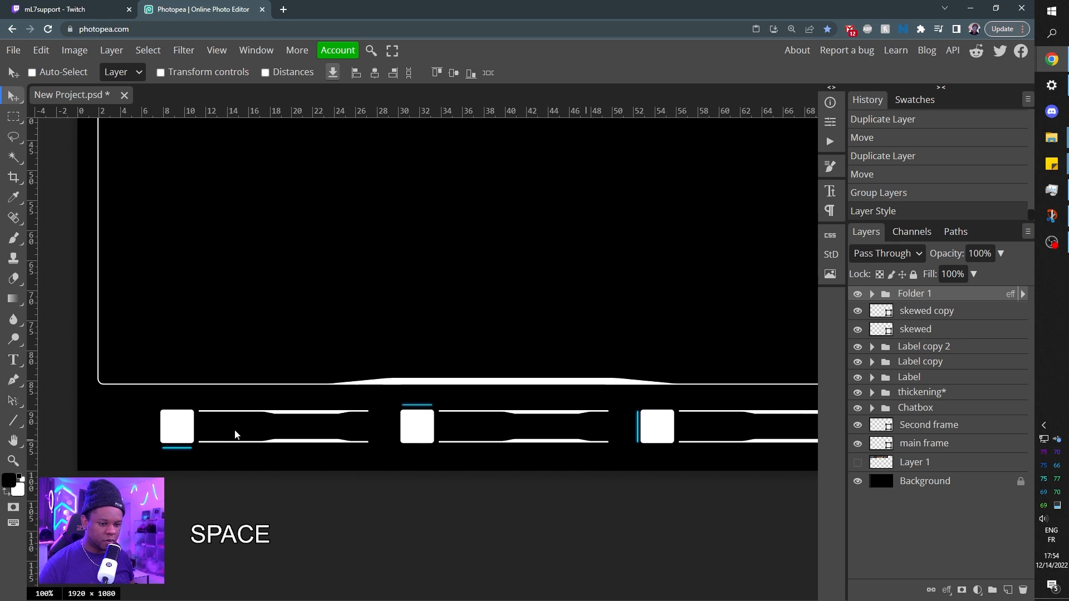
key(ctrl+minus)
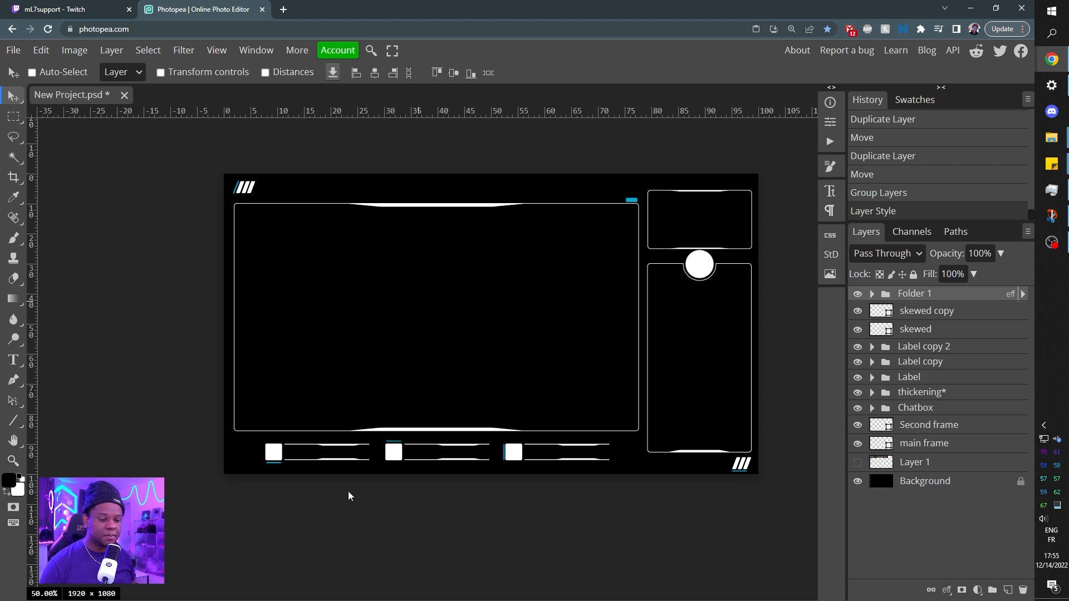
key(ctrl+KP_Add)
key(ctrl+KP_Add)
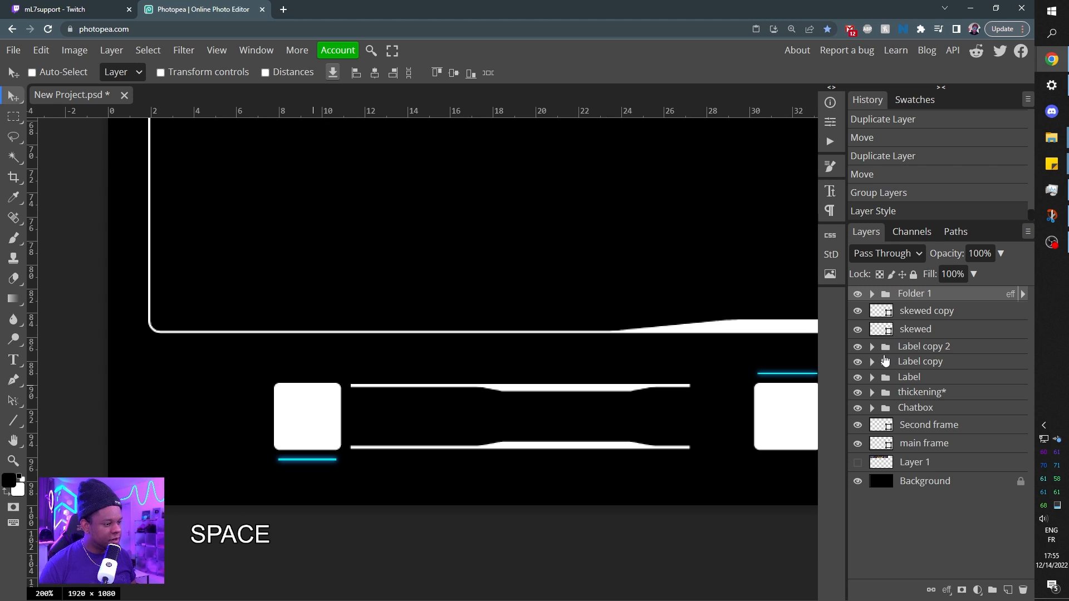
click(858, 346)
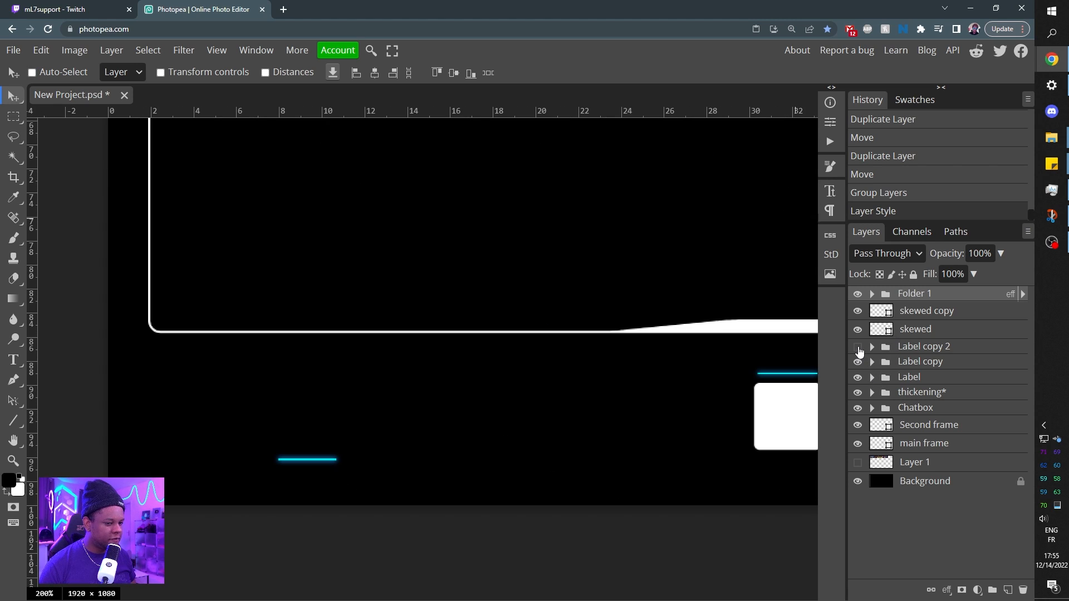
click(858, 348)
click(872, 347)
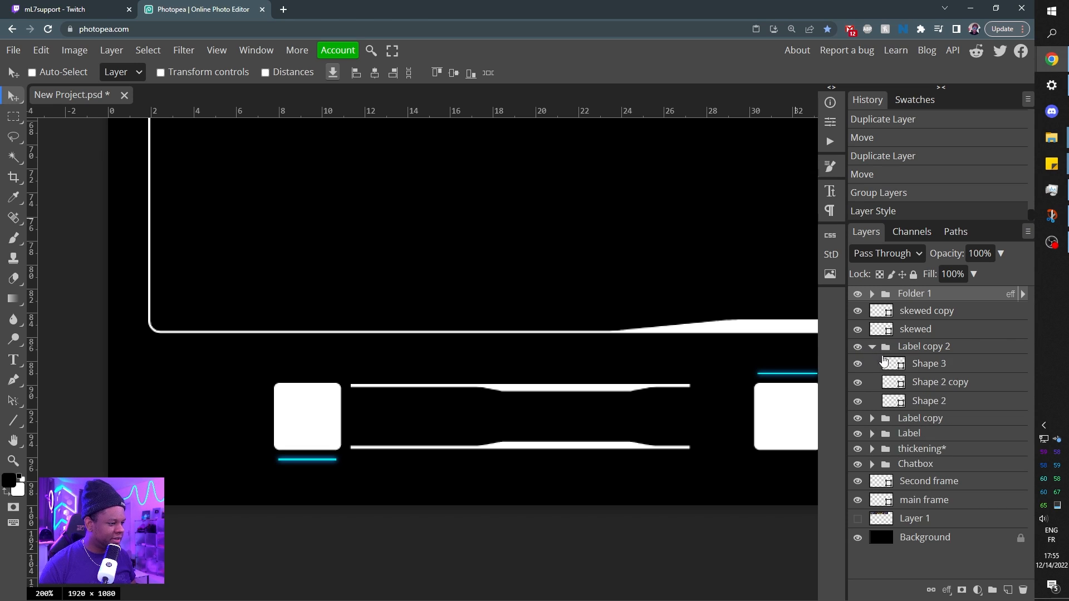
click(926, 365)
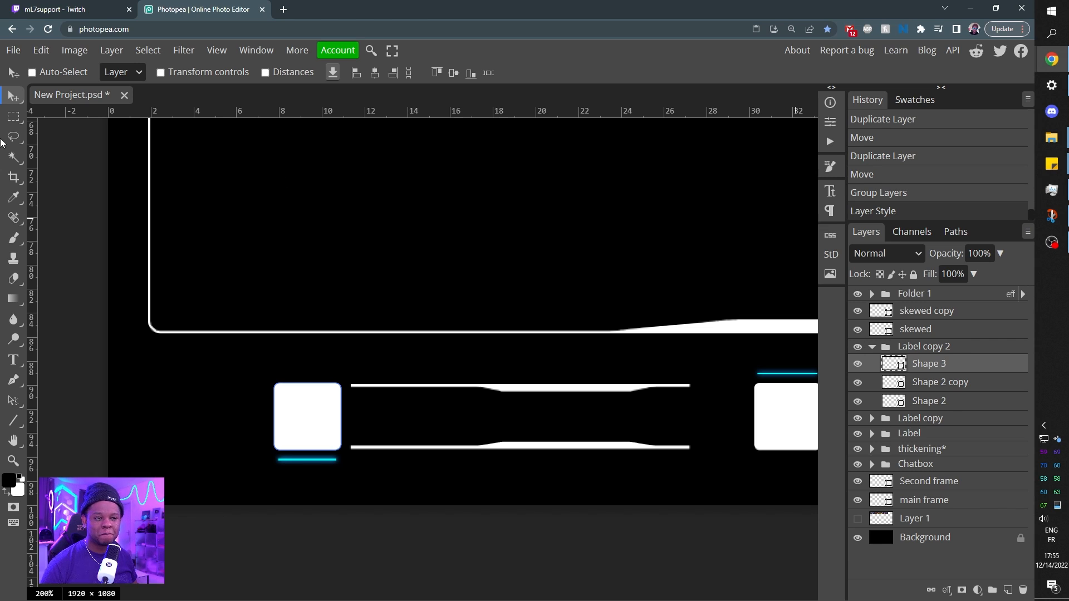
Activate the Custom Shape tool and search its shape library for "heart".
click(16, 422)
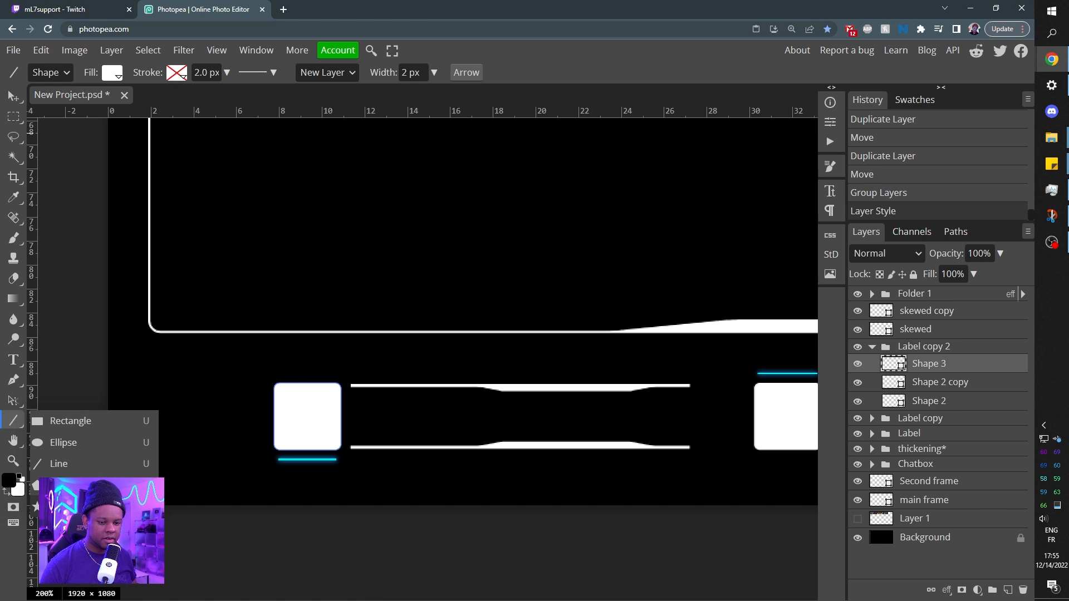
click(35, 506)
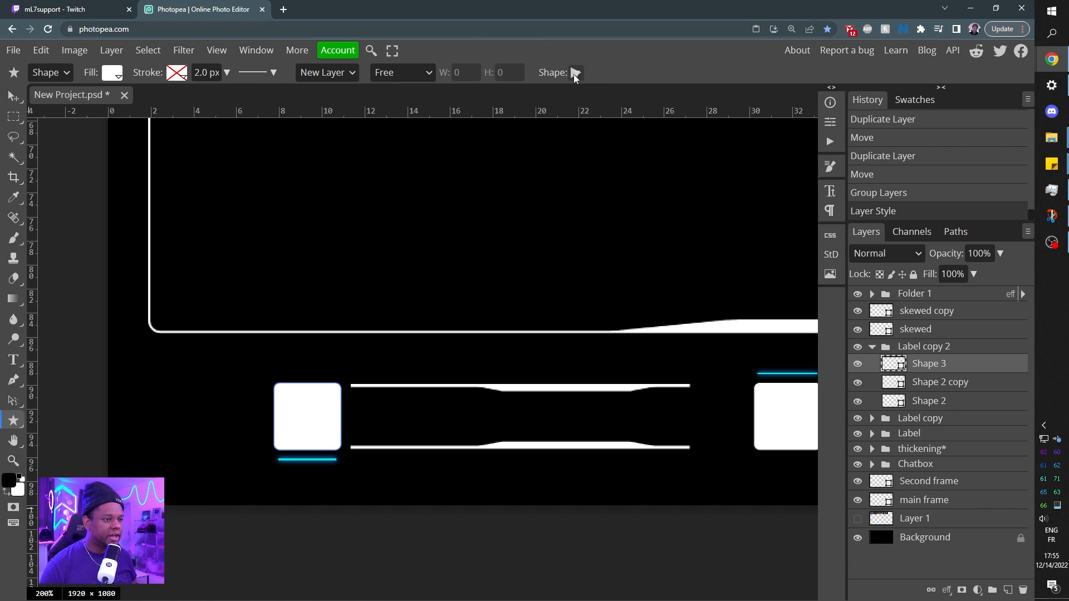
click(576, 72)
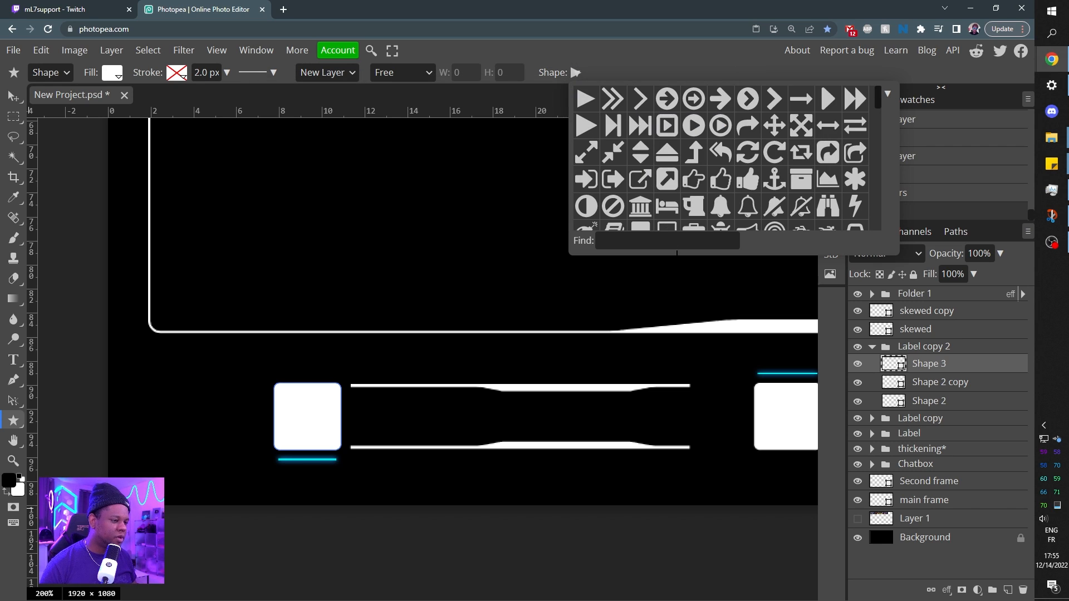
click(678, 243)
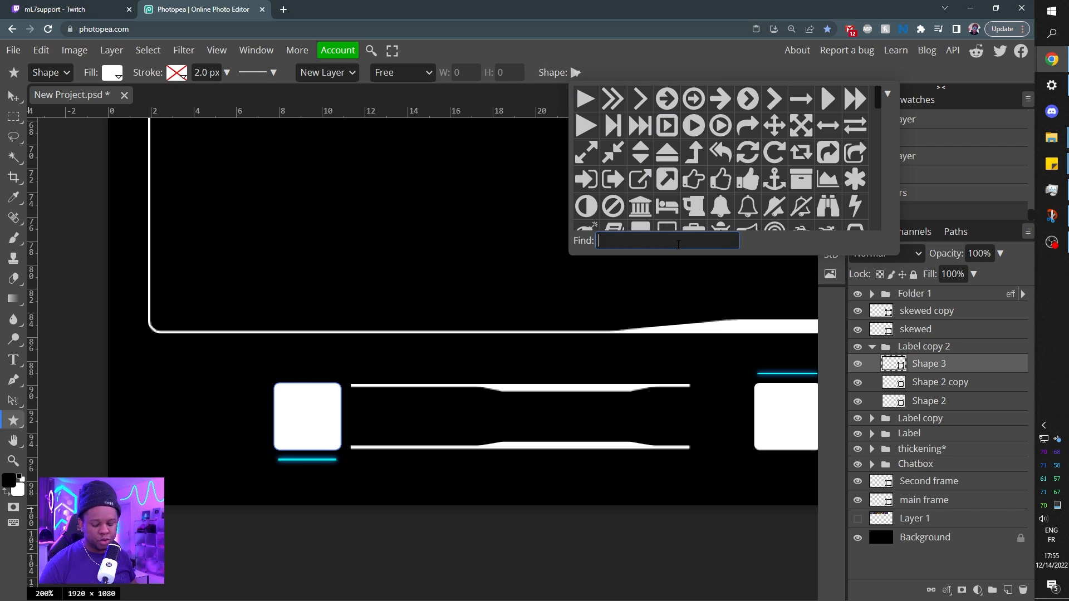
text(heart)
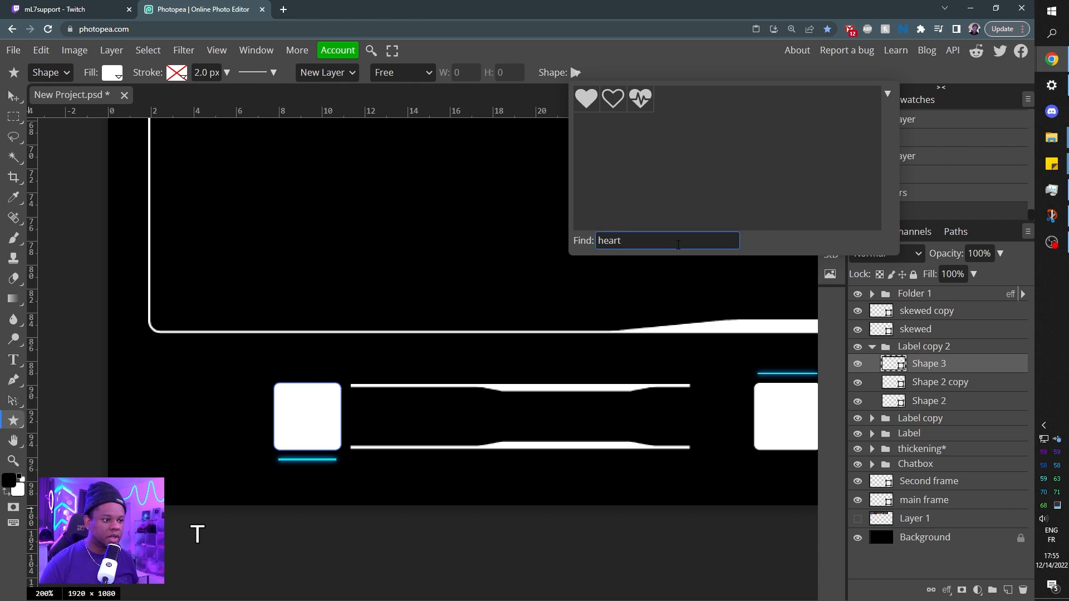
Search the shape library for star and dollar shapes and clear the search text.
key(BackSpace)
key(BackSpace)
key(BackSpace)
key(BackSpace)
key(BackSpace)
text(st)
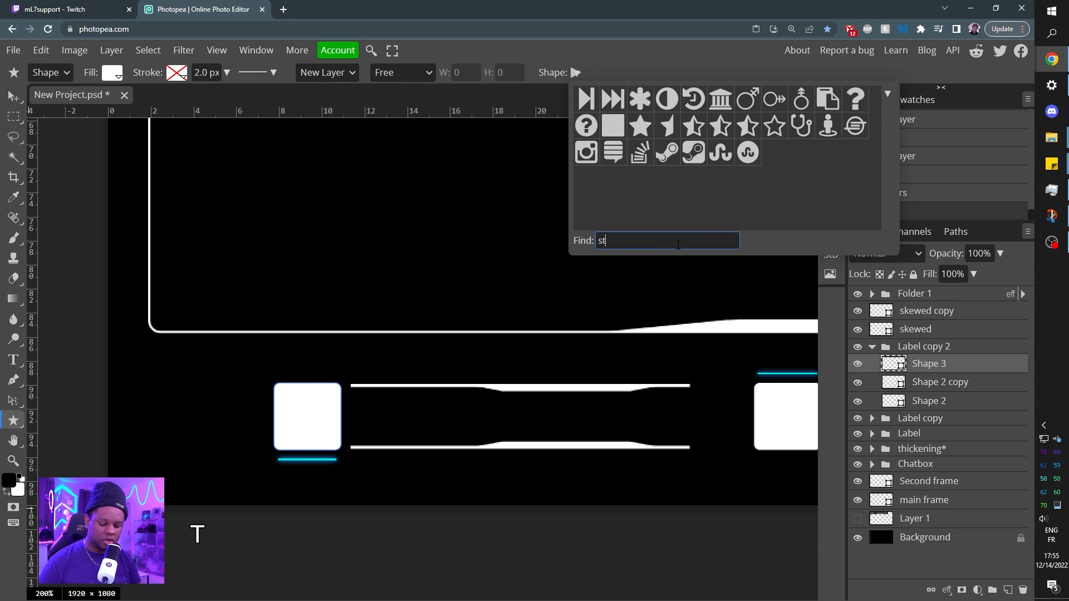
text(ar)
key(BackSpace)
key(BackSpace)
key(BackSpace)
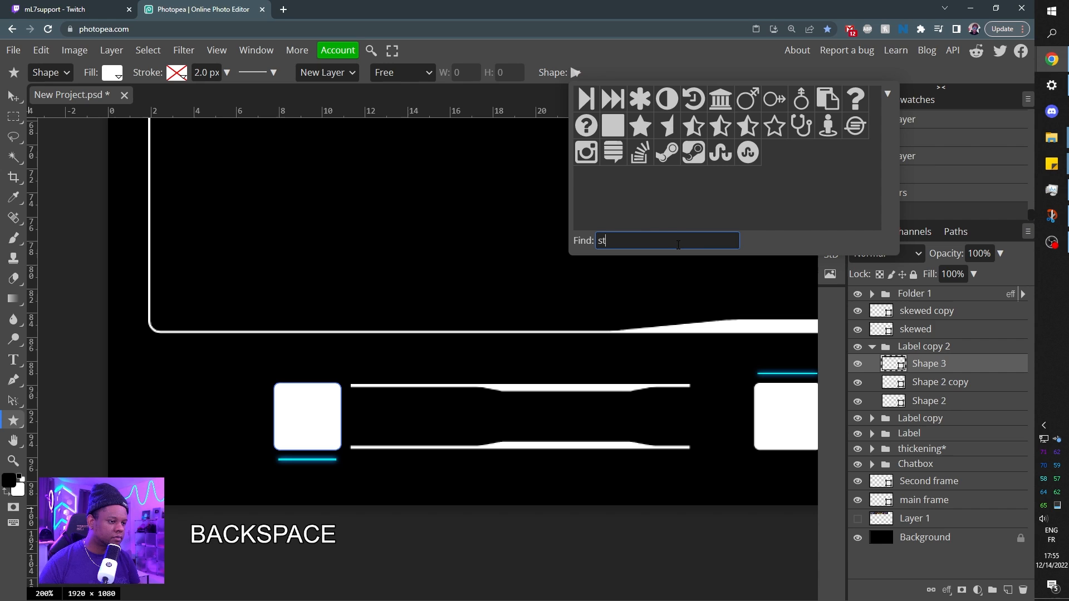
text(do)
key(BackSpace)
key(BackSpace)
key(BackSpace)
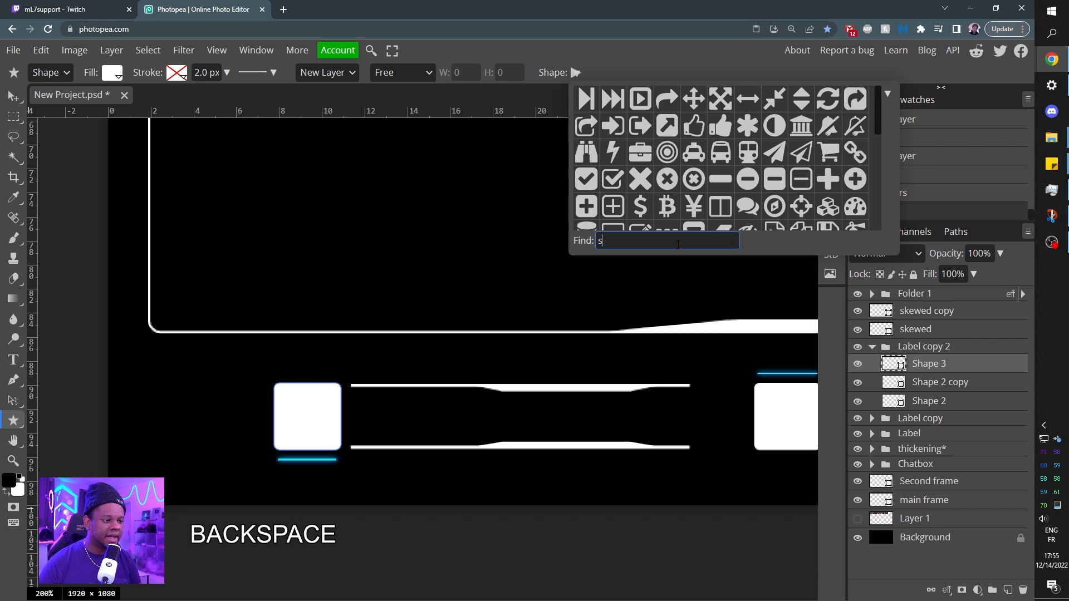
text(dol)
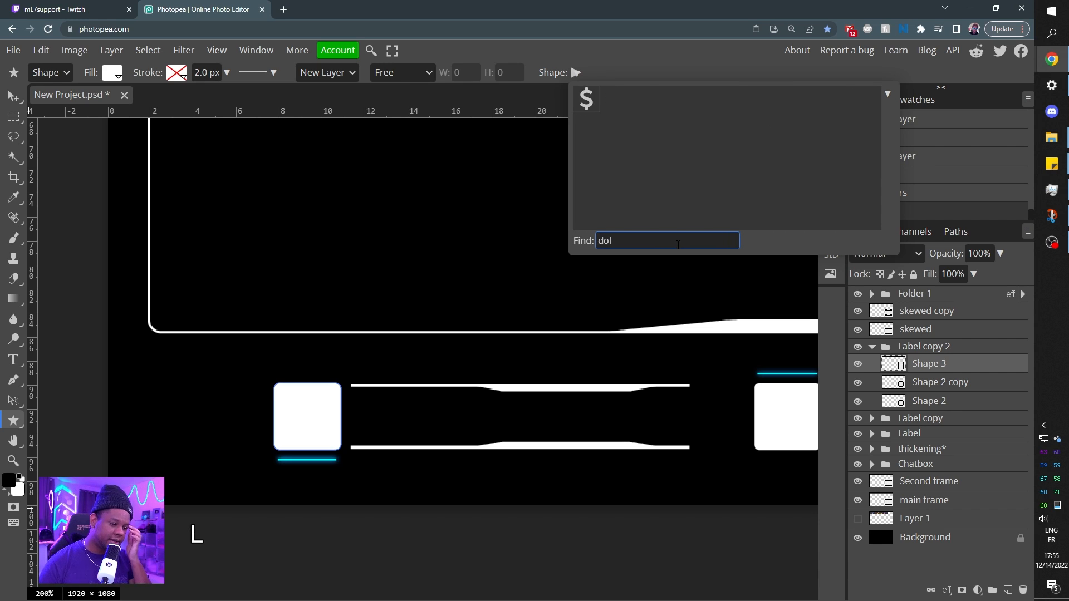
key(BackSpace)
key(BackSpace)
key(BackSpace)
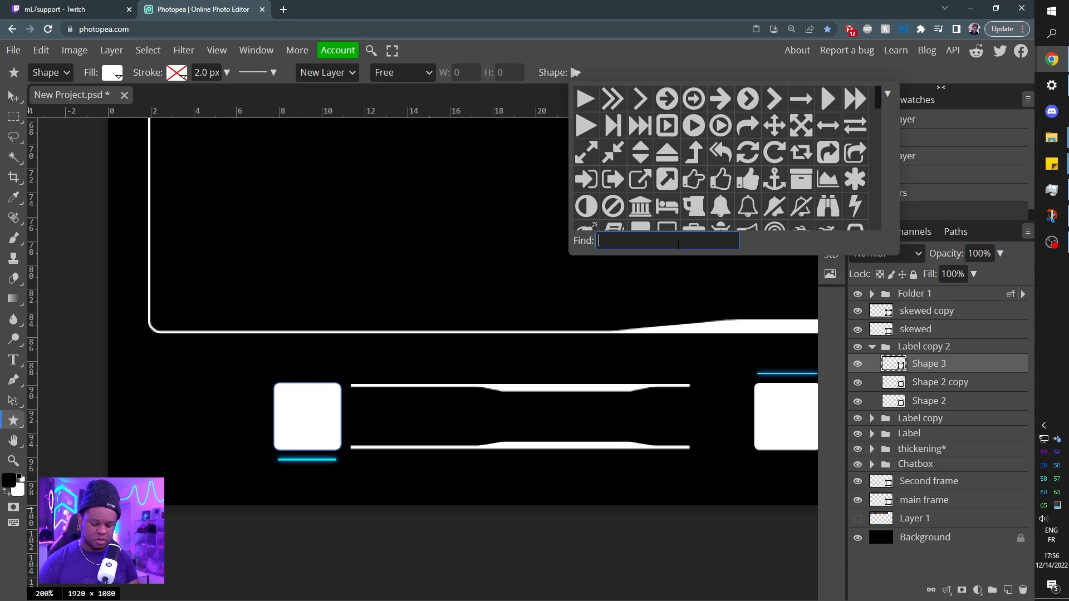
Choose the solid heart from the "heart" shapes and draw it inside the first label's white square.
text(heart)
click(588, 100)
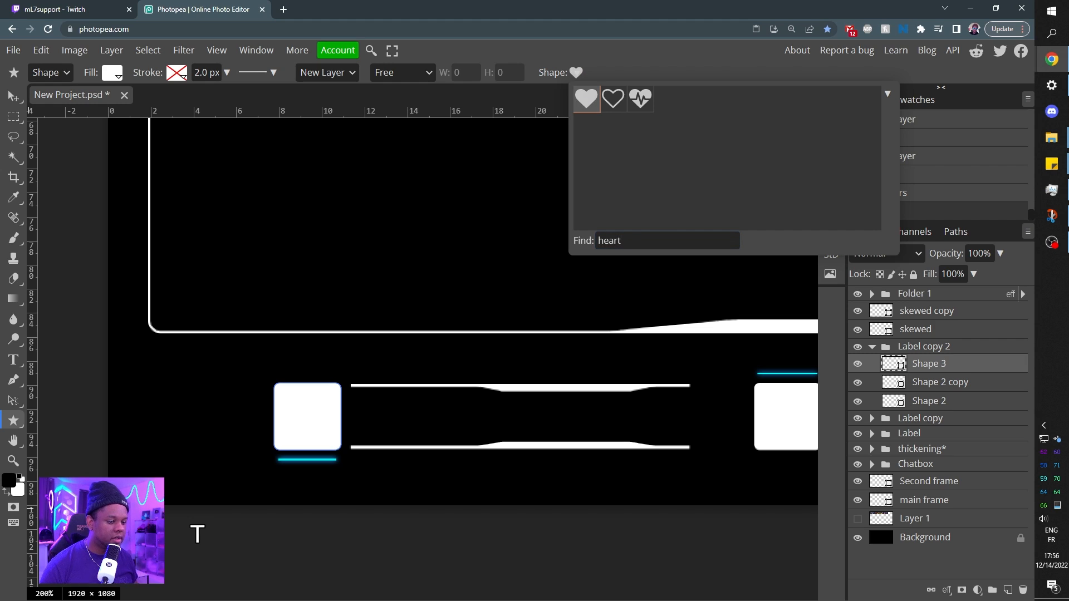
drag(285, 397, 336, 442)
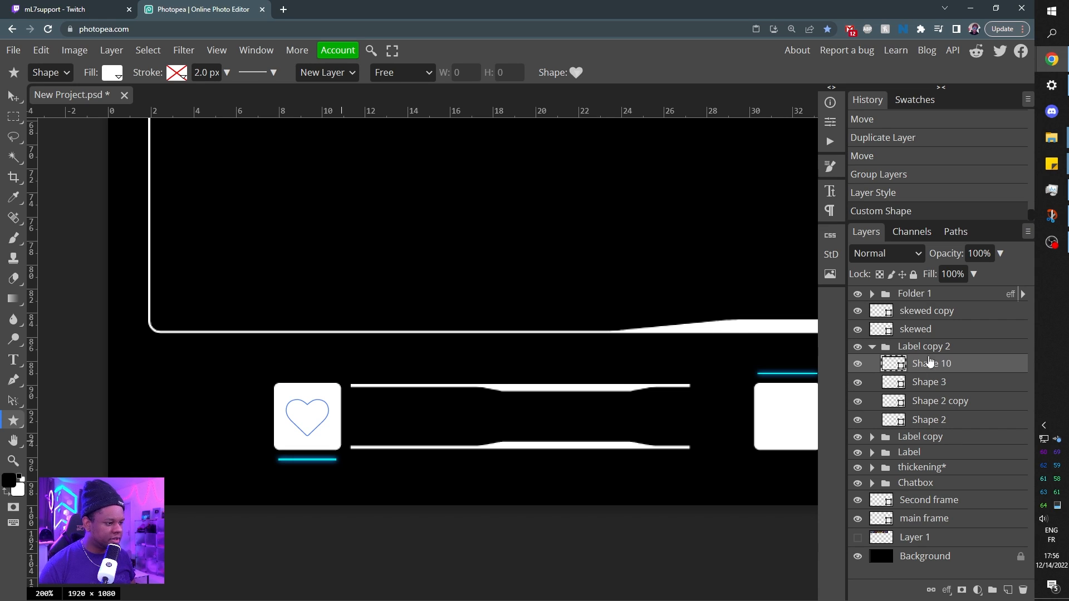
Fill the heart with dark grey #2c2c2c and toggle the visibility of the white square behind it to compare.
double_click(893, 369)
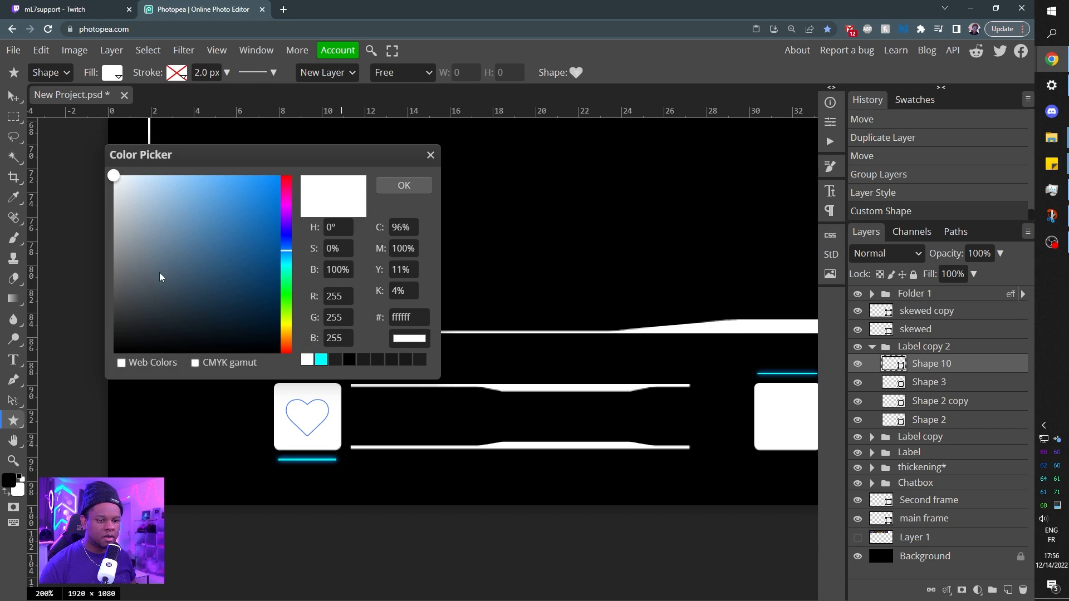
mouse_move(160, 277)
mouse_down()
mouse_move(127, 312)
mouse_move(119, 301)
mouse_move(91, 322)
mouse_up()
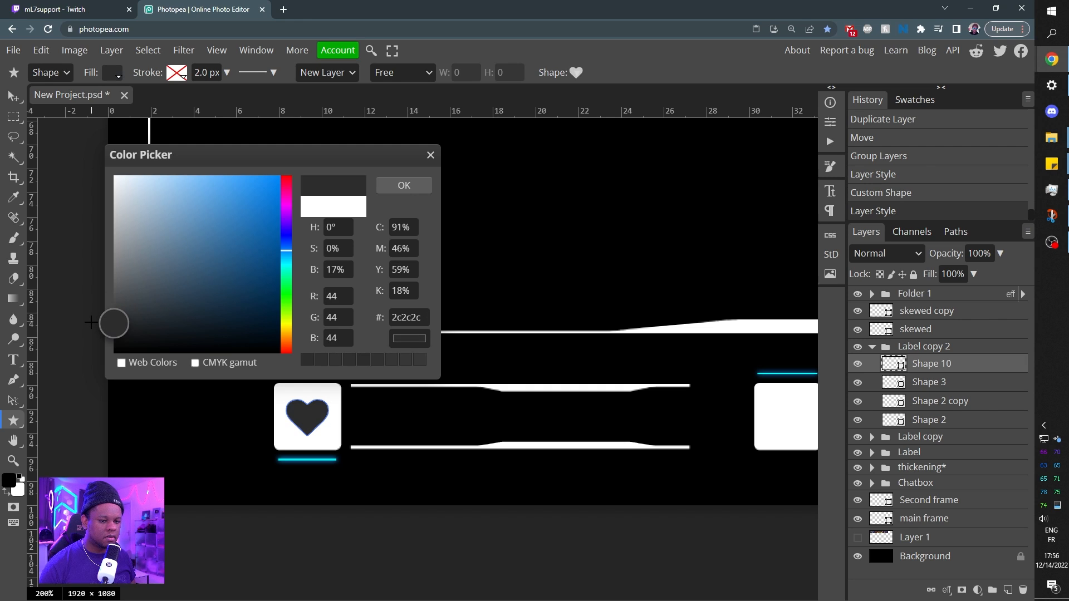
key(Return)
click(857, 383)
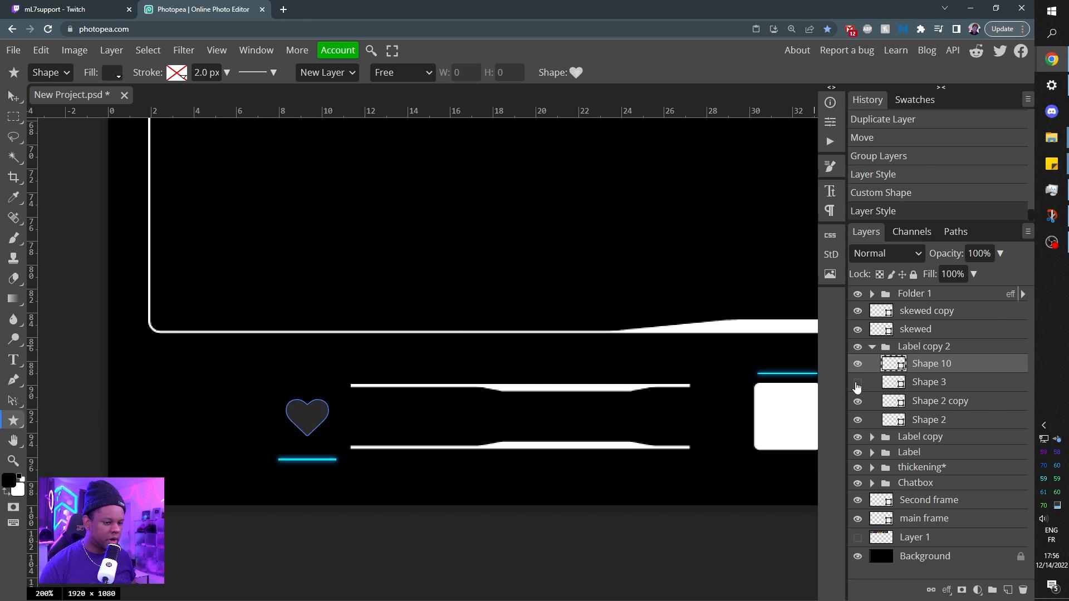
click(857, 383)
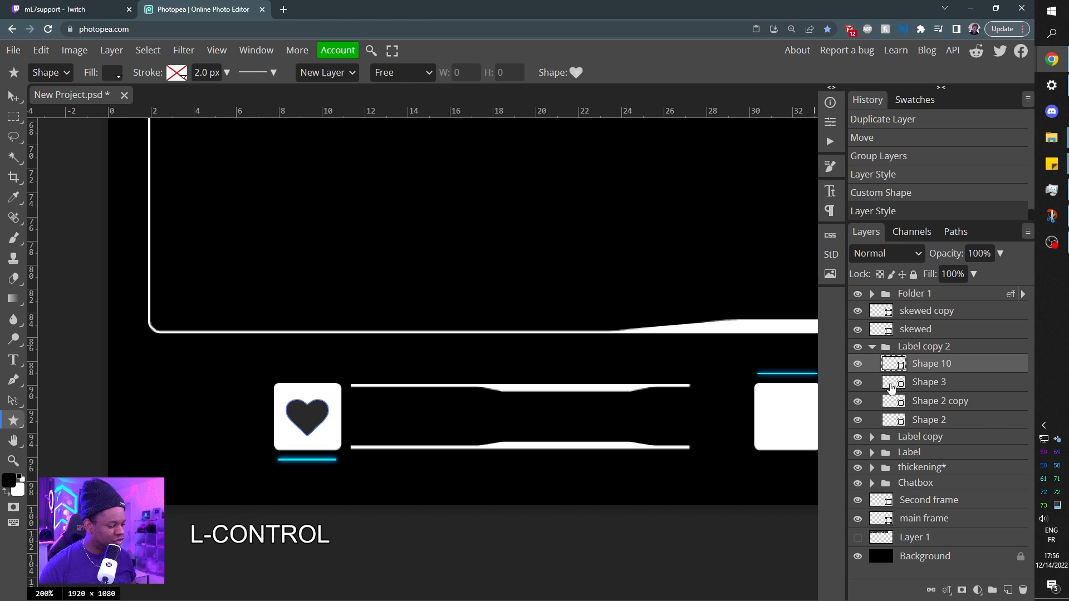
Load the white square Shape 3 as a selection and centre the heart in it horizontally and vertically.
ctrl+click(891, 388)
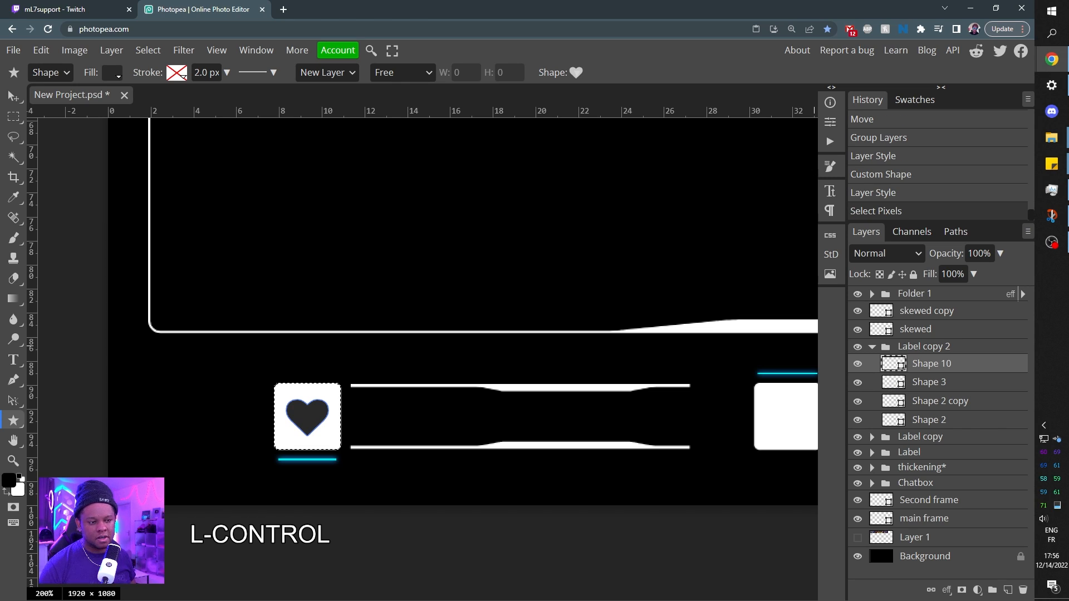
key(v)
click(376, 73)
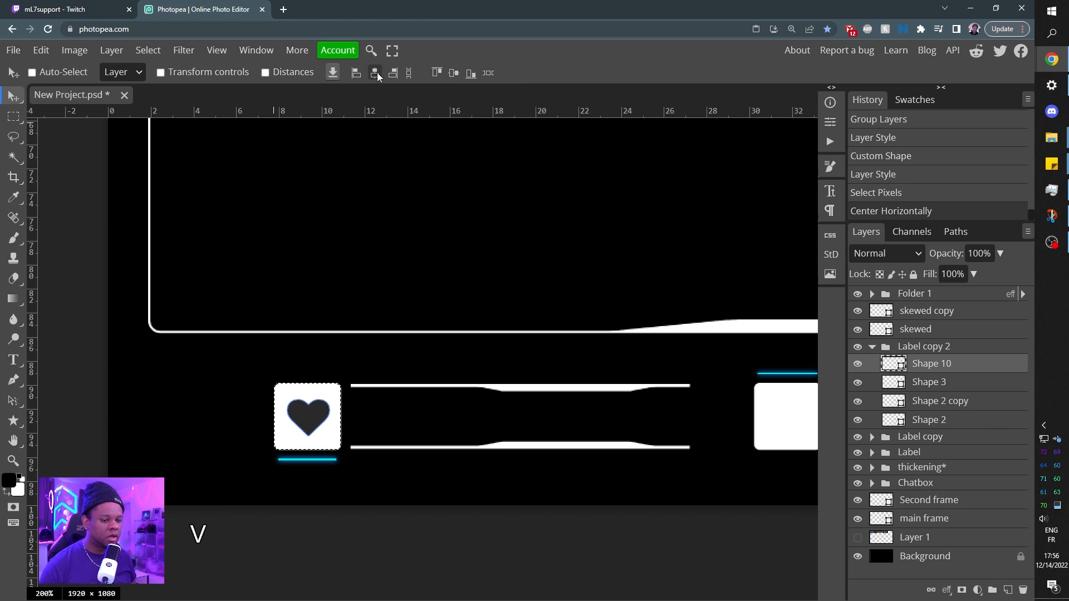
click(453, 74)
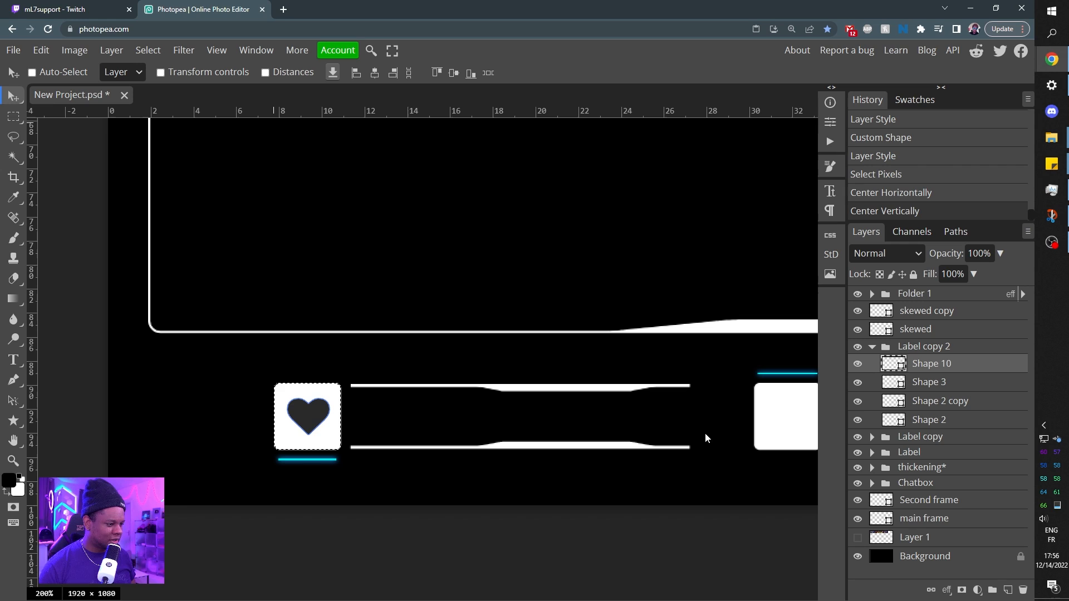
Collapse the Label copy 2 folder, toggle Label copy's visibility to check it, and clear the selection around the heart's square.
click(872, 346)
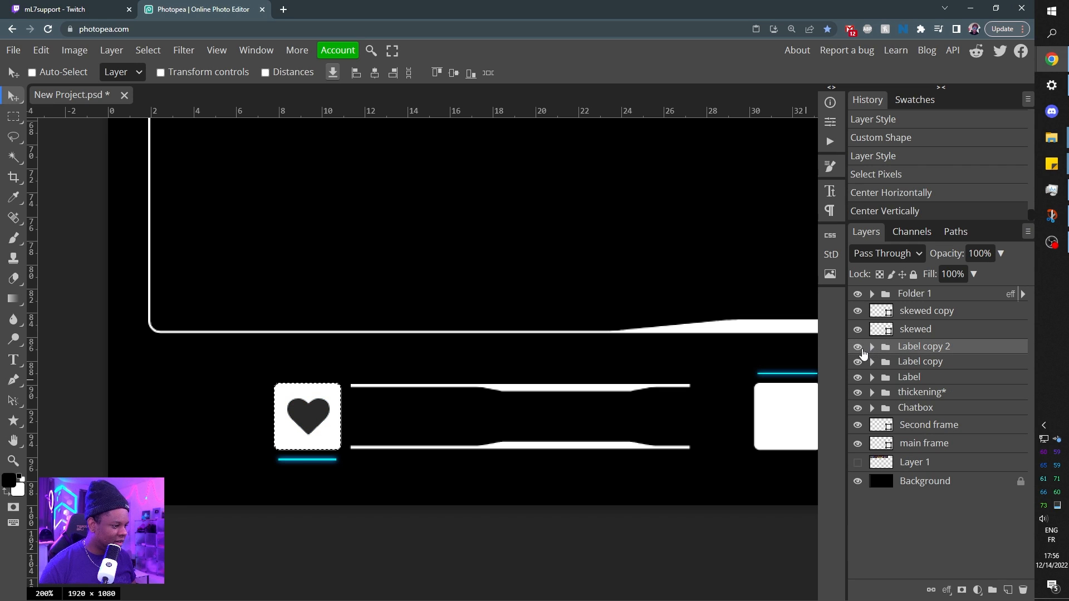
click(857, 362)
click(857, 362)
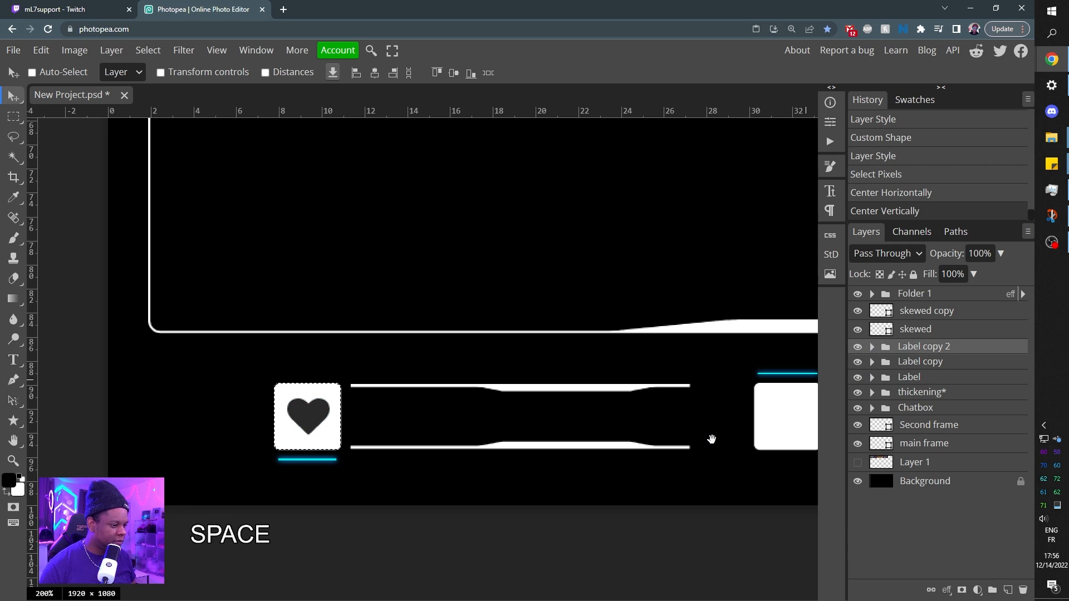
drag(608, 444, 376, 445)
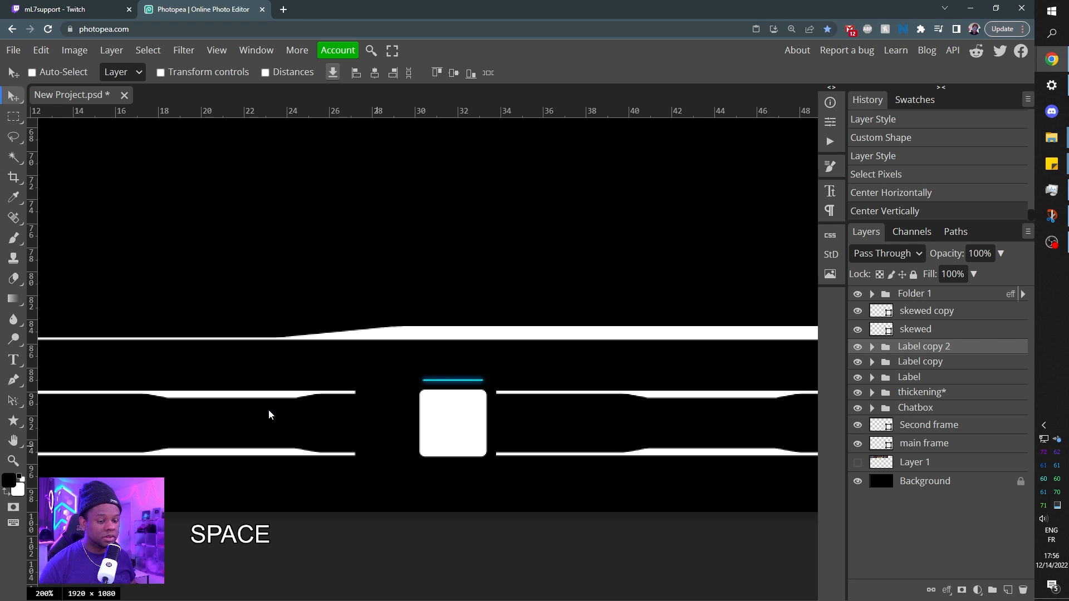
drag(229, 428, 549, 411)
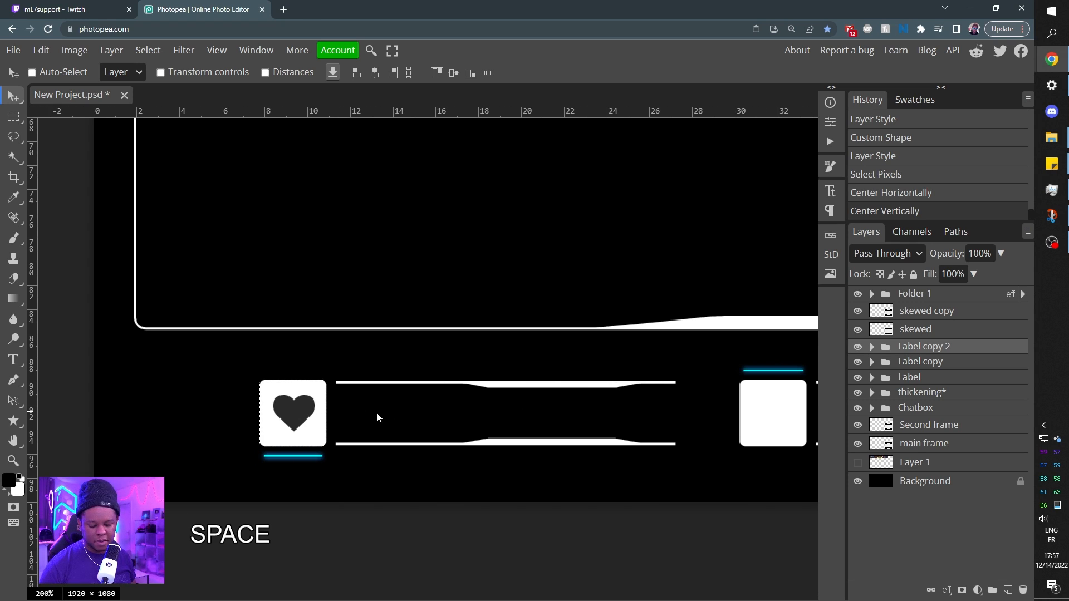
key(ctrl)
key(ctrl+d)
Find the solid star by searching the custom shapes for "star" and draw it inside the second label's white square.
drag(396, 409, 20, 410)
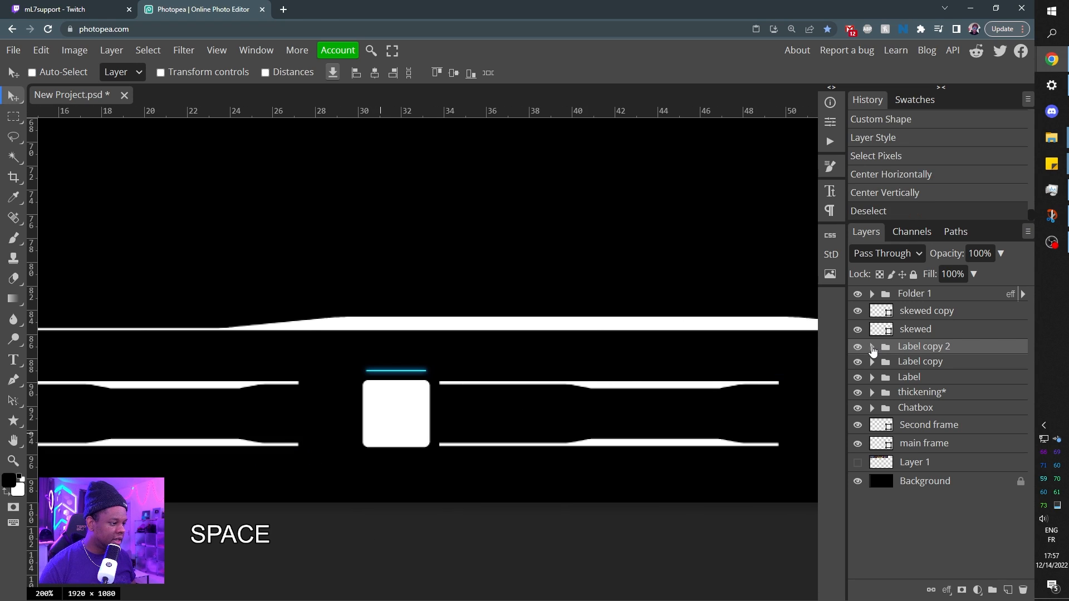
click(871, 346)
click(933, 369)
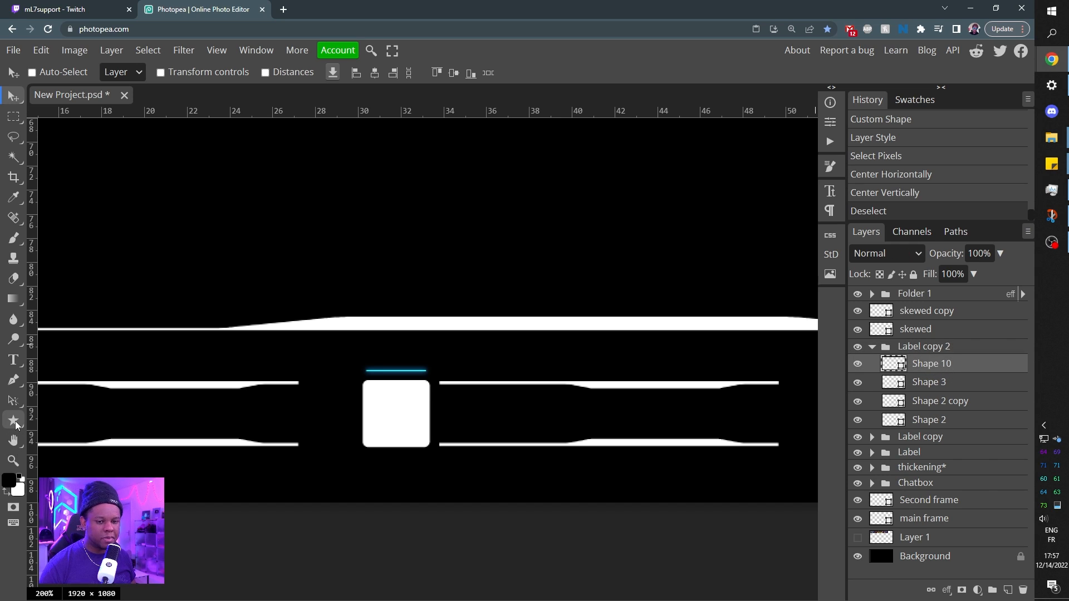
click(14, 421)
click(577, 72)
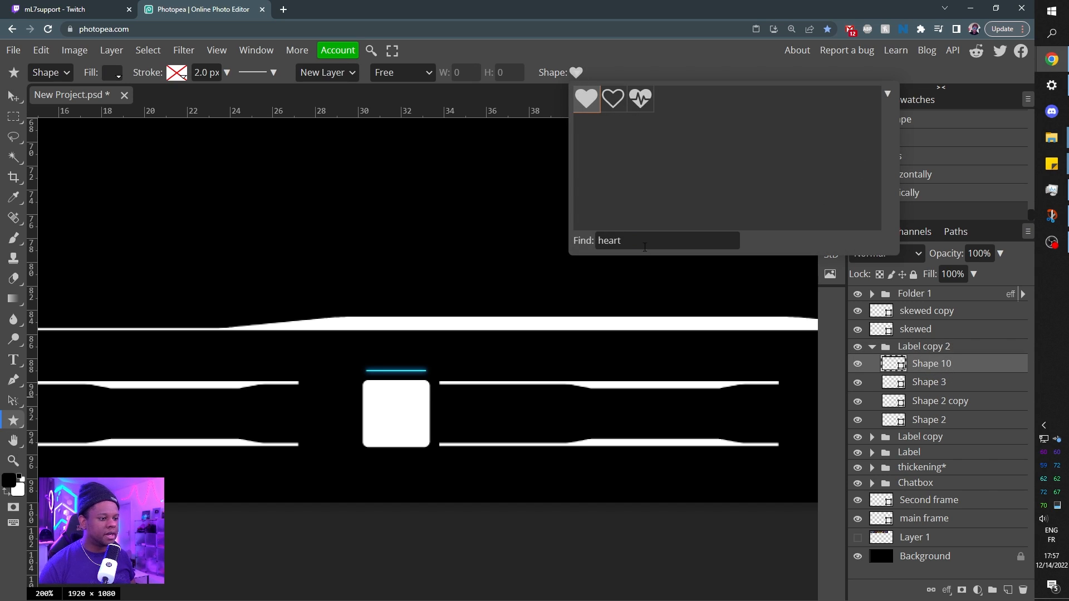
double_click(599, 243)
text(star)
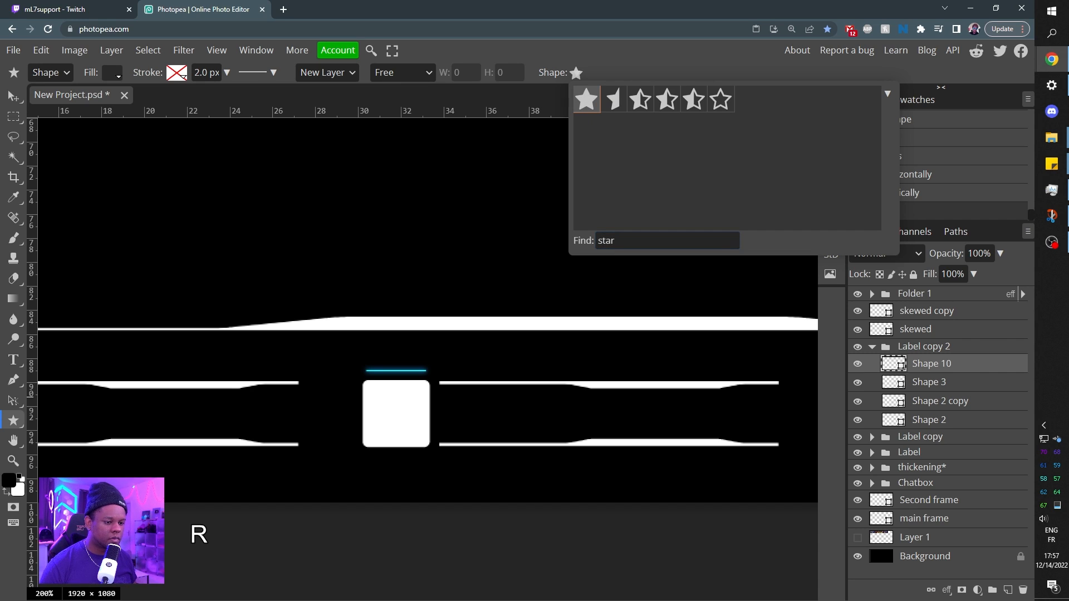
drag(378, 398, 426, 434)
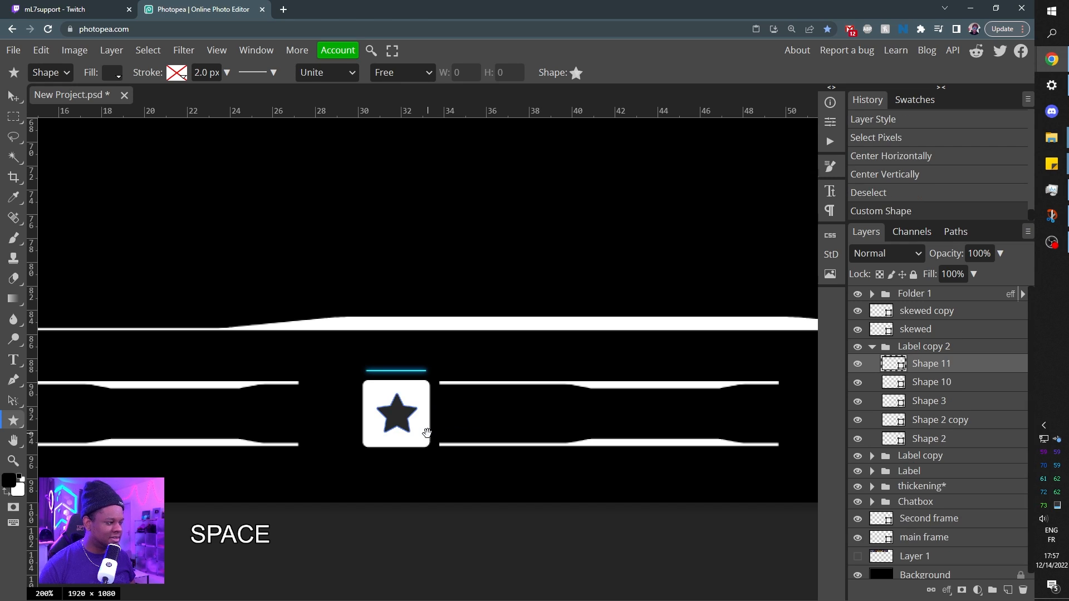
ctrl+click(890, 390)
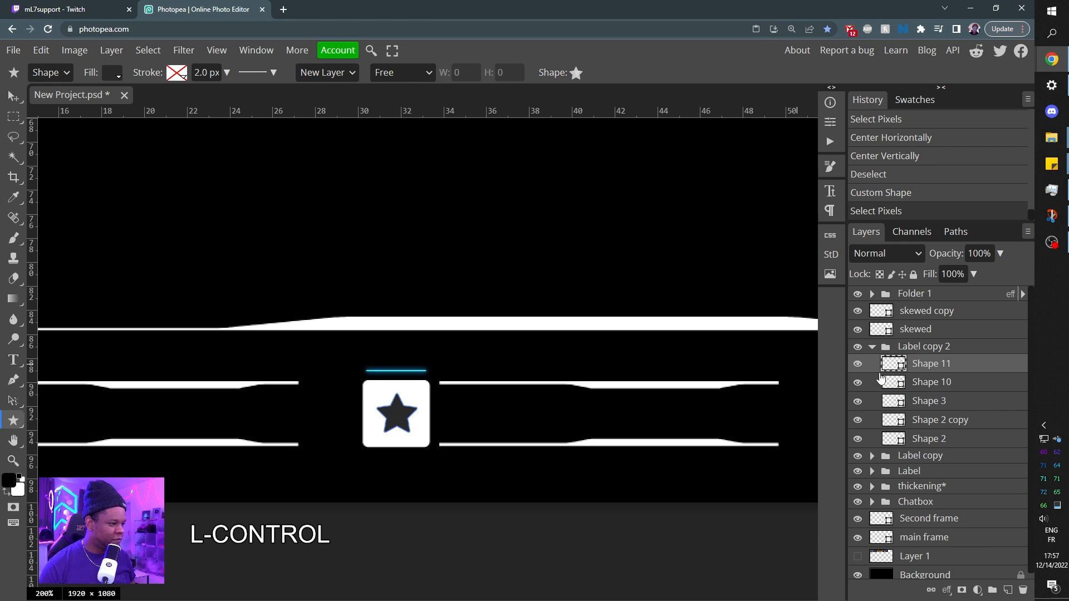
ctrl+click(892, 407)
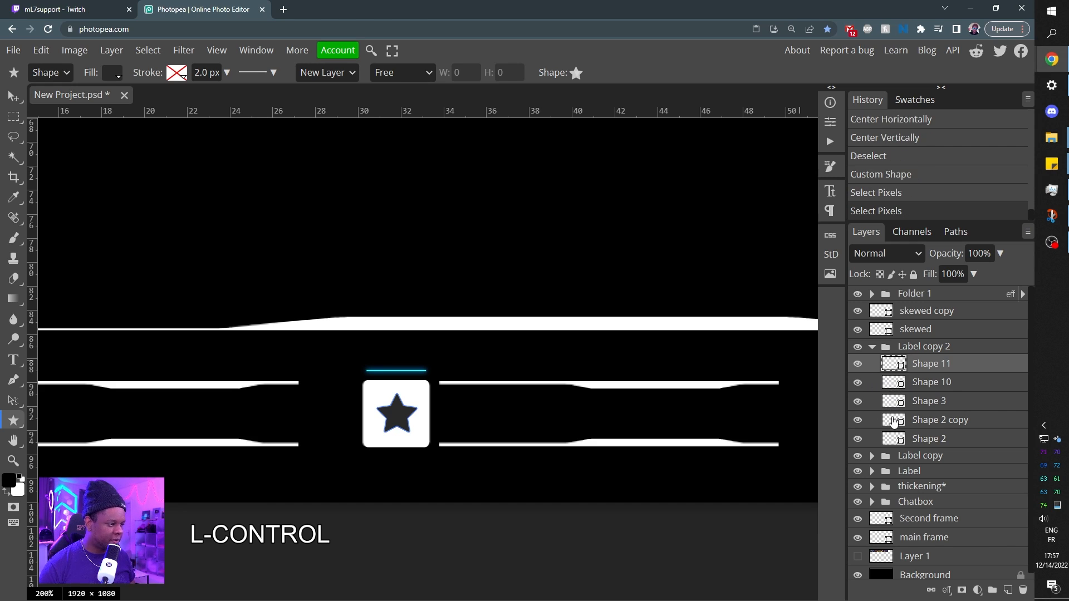
ctrl+double_click(894, 423)
Clear the selection, move the star layer to the top of the Label copy folder, and hide the Label copy 2 folder.
click(872, 456)
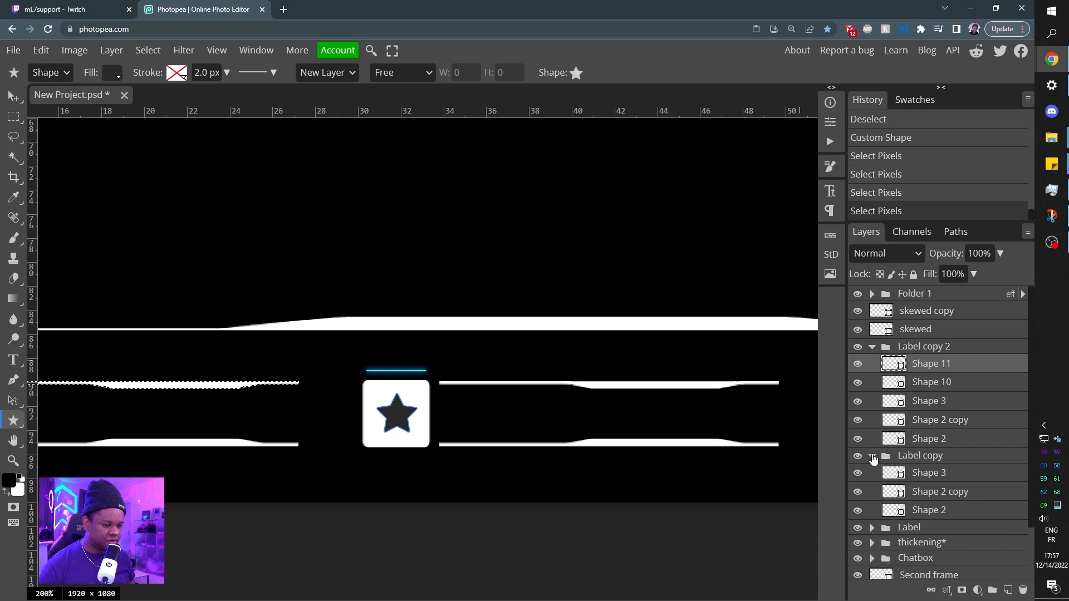
key(ctrl+d)
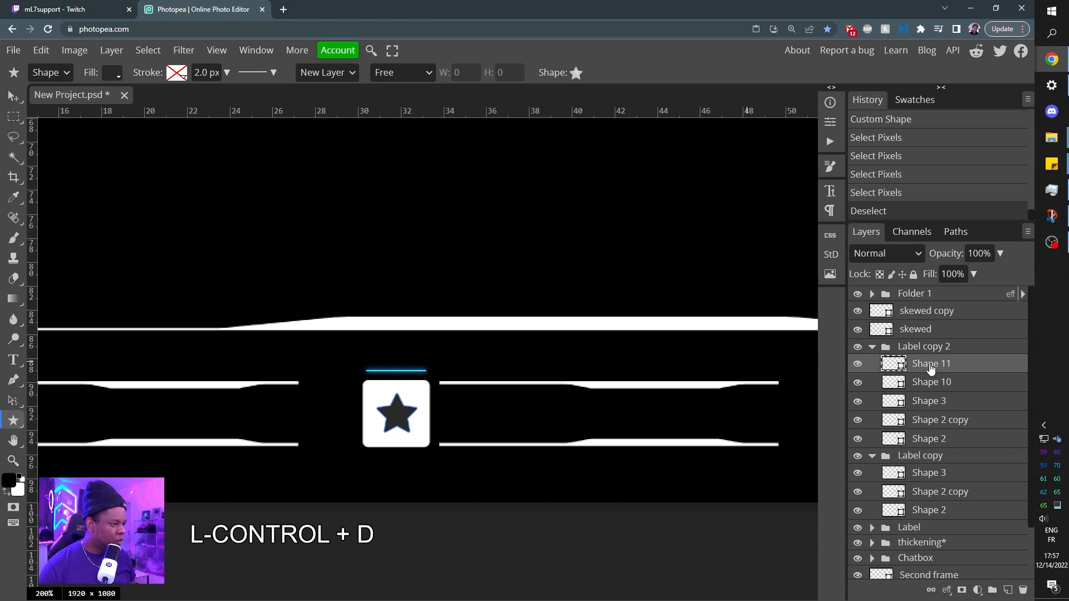
drag(932, 368, 928, 471)
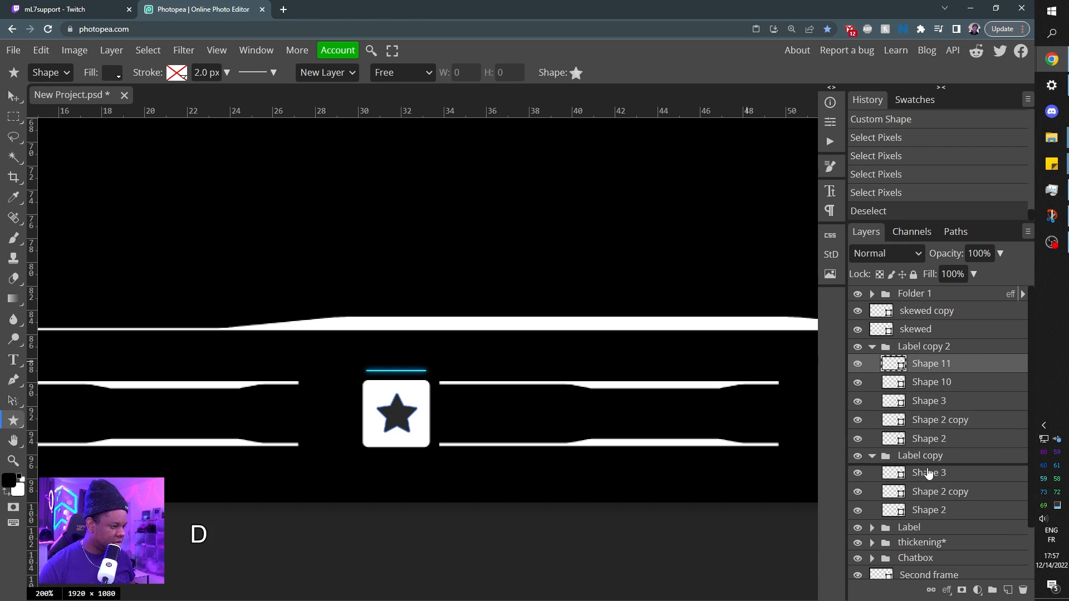
click(871, 347)
click(857, 346)
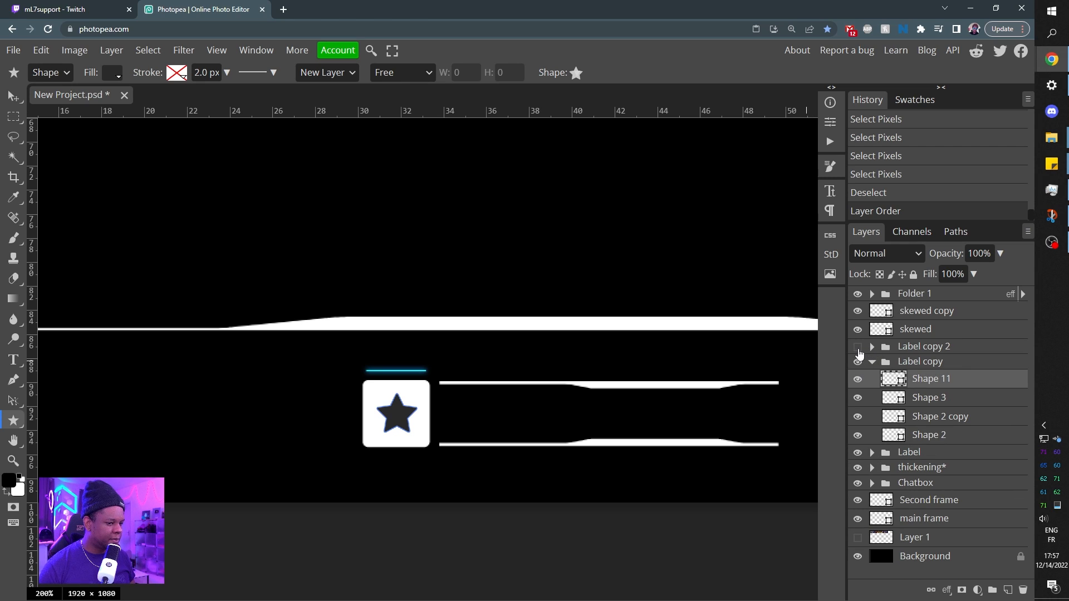
click(858, 379)
click(858, 379)
Load the second label's white square Shape 3 as a selection, centre the star in it vertically, and deselect.
ctrl+click(893, 380)
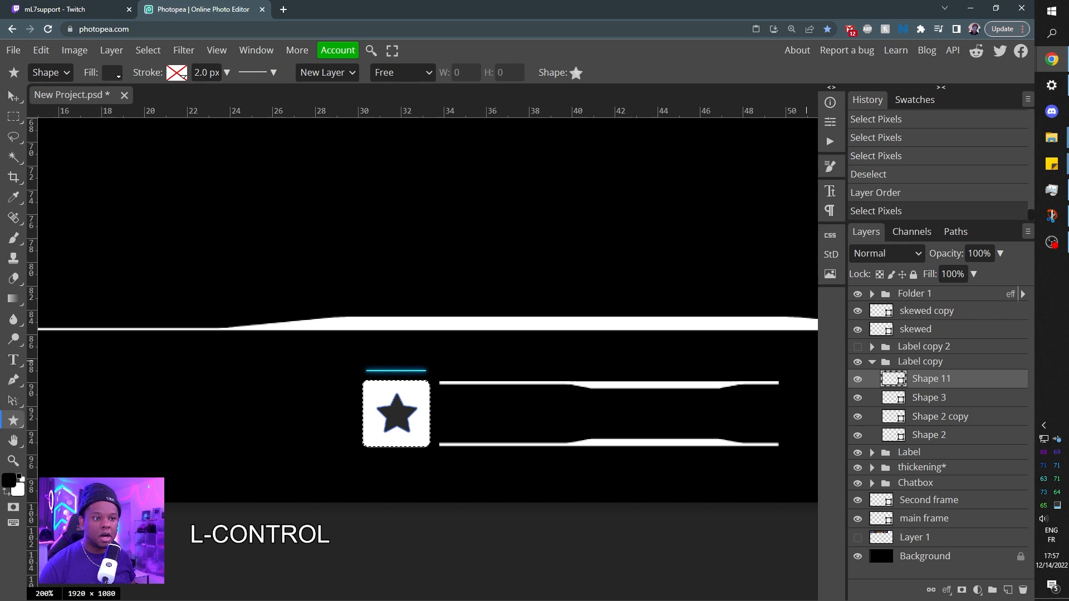
key(v)
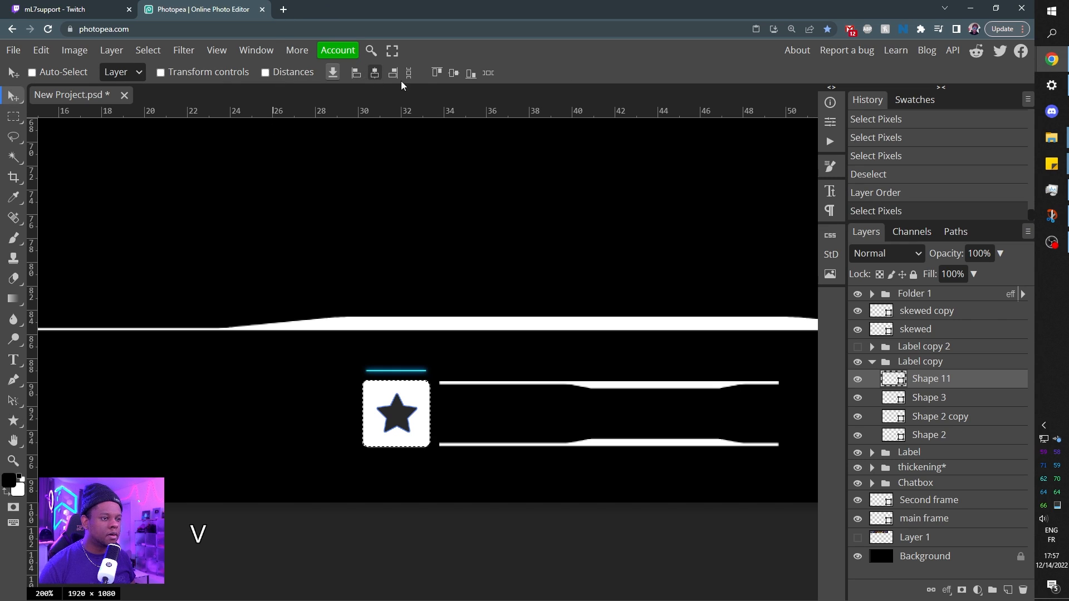
click(454, 73)
key(ctrl+d)
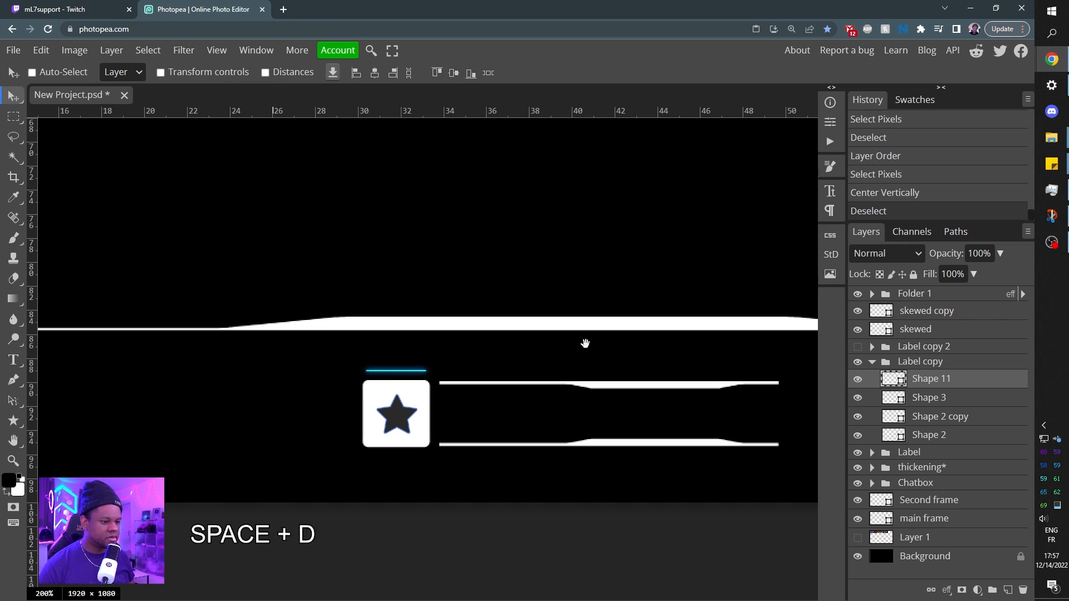
Draw the dollar sign custom shape inside the third label's white square, above Shape 3 in the Label folder.
drag(584, 341, 349, 303)
drag(524, 267, 351, 317)
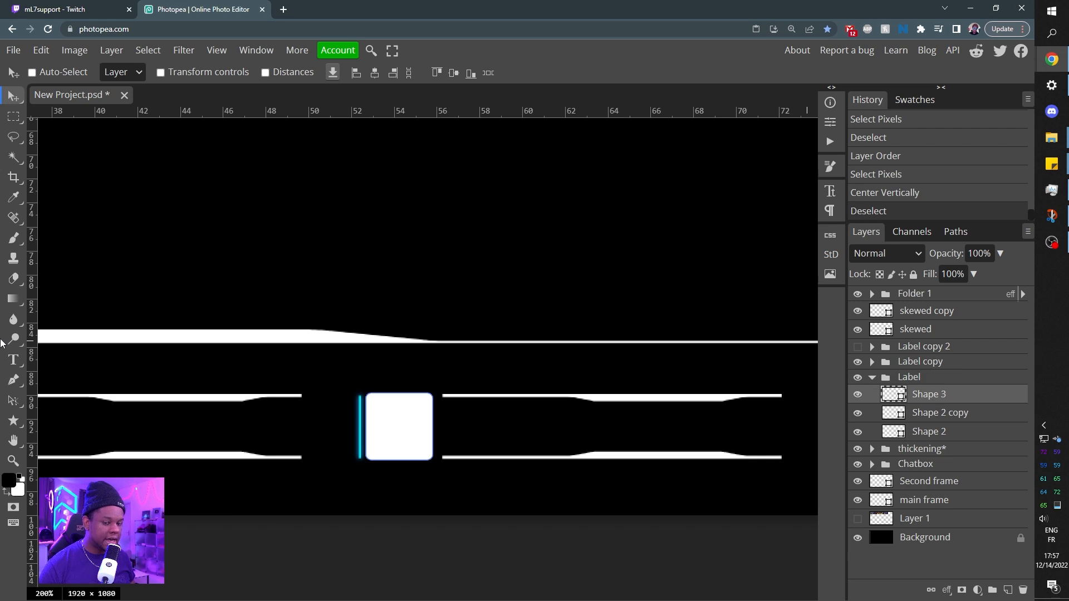
click(13, 421)
click(576, 72)
text(doll)
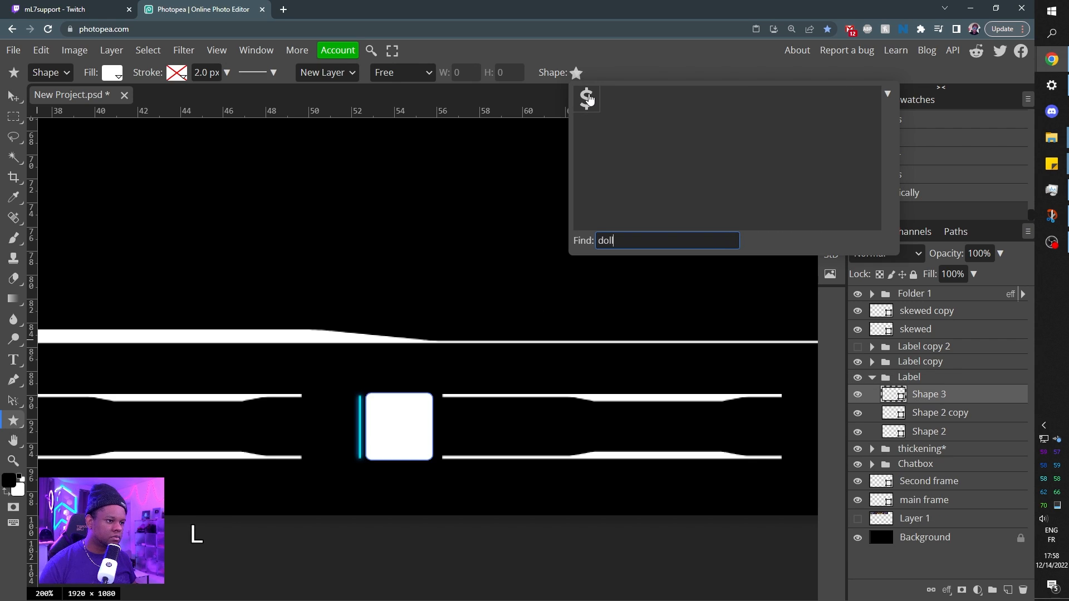
click(588, 99)
drag(388, 408, 413, 445)
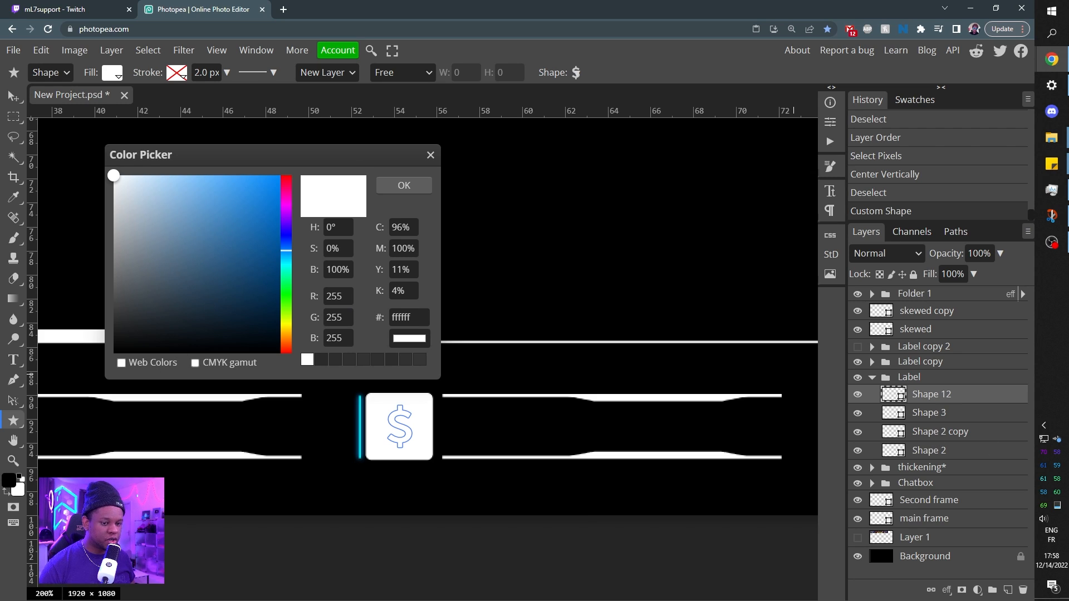
Fill the dollar sign with the dark grey sampled from the star icon.
key(space)
drag(123, 435, 395, 454)
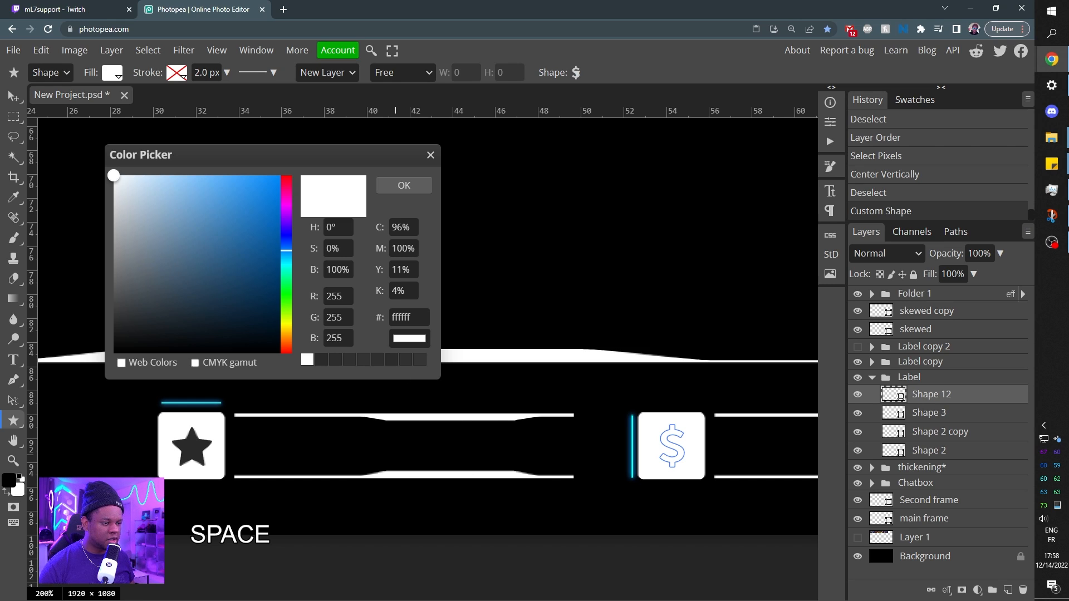
click(190, 452)
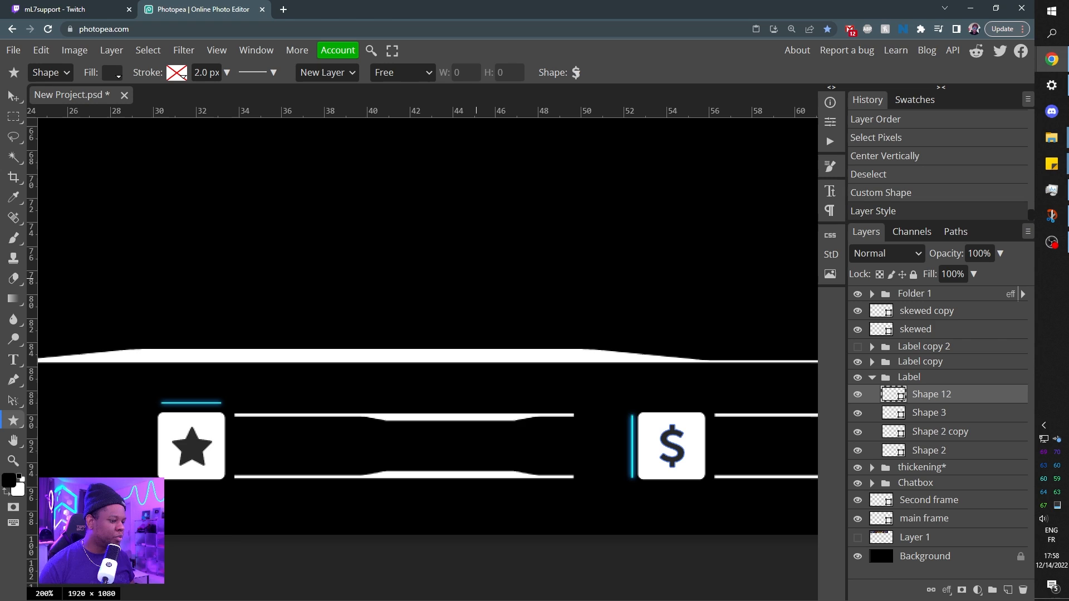
Make the Label copy 2 folder visible again and collapse the Label folder.
key(space)
drag(680, 391, 412, 364)
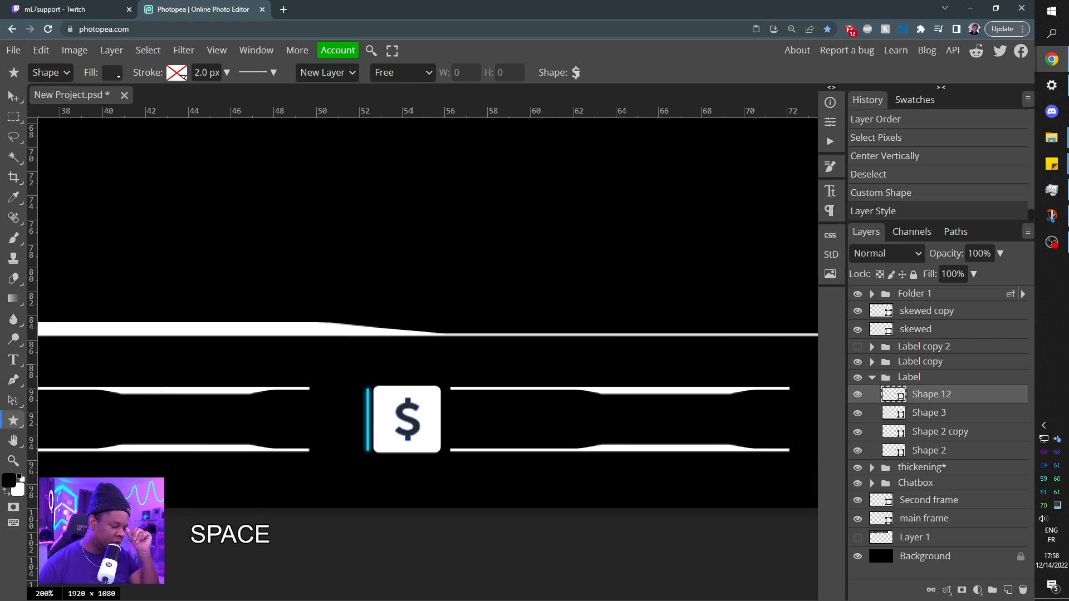
key(ctrl+KP_Subtract)
key(ctrl+KP_Subtract)
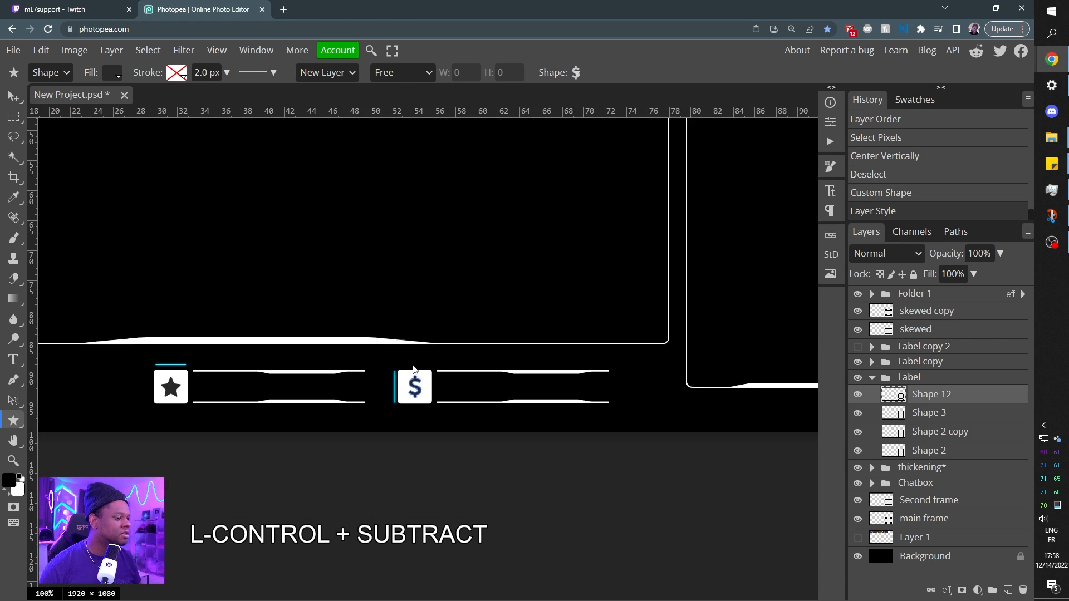
key(ctrl+KP_Subtract)
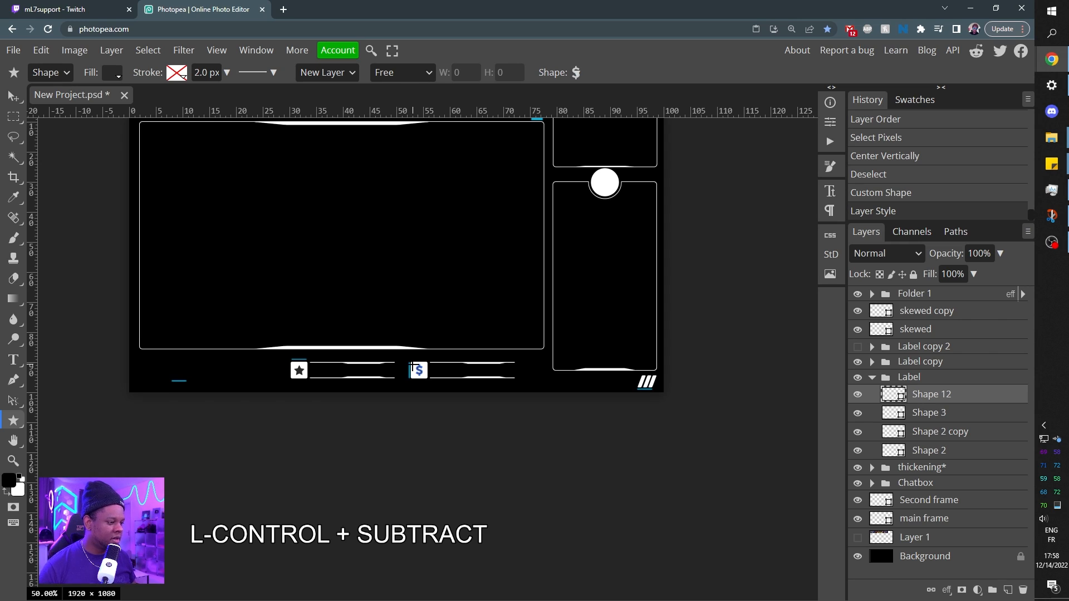
click(858, 346)
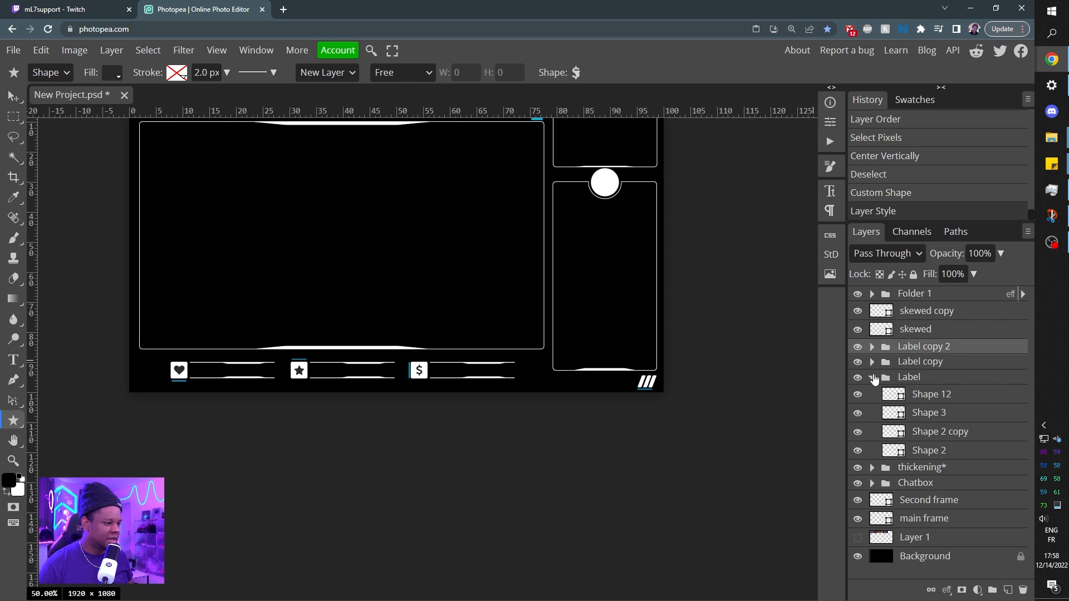
click(872, 378)
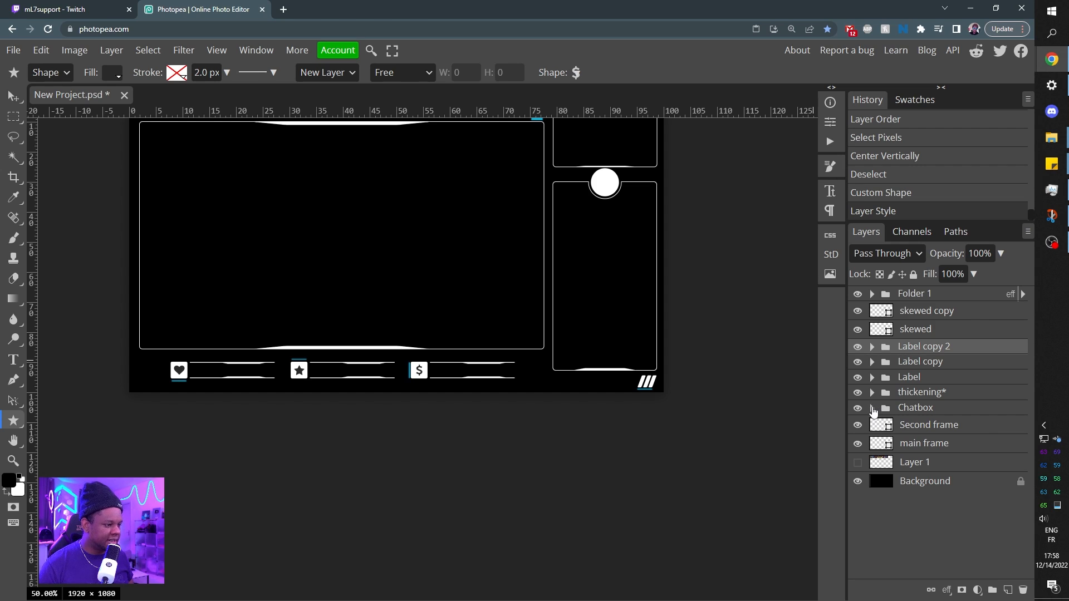
Expand the Chatbox folder and select the circle copy layer, the white circle in the chatbox notch.
click(873, 410)
click(927, 428)
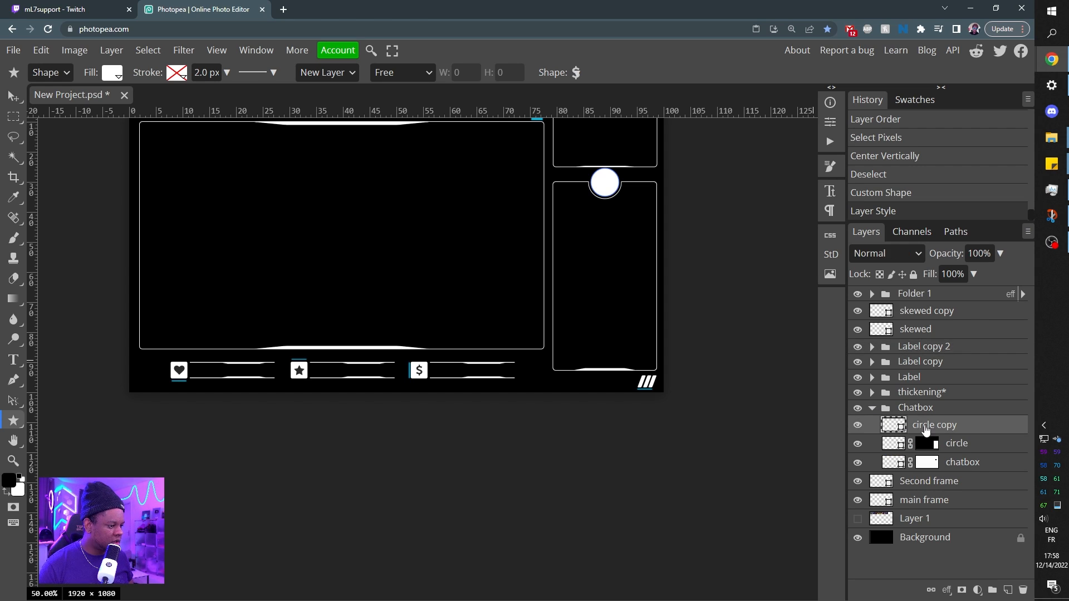
key(KP_Add)
key(KP_Add)
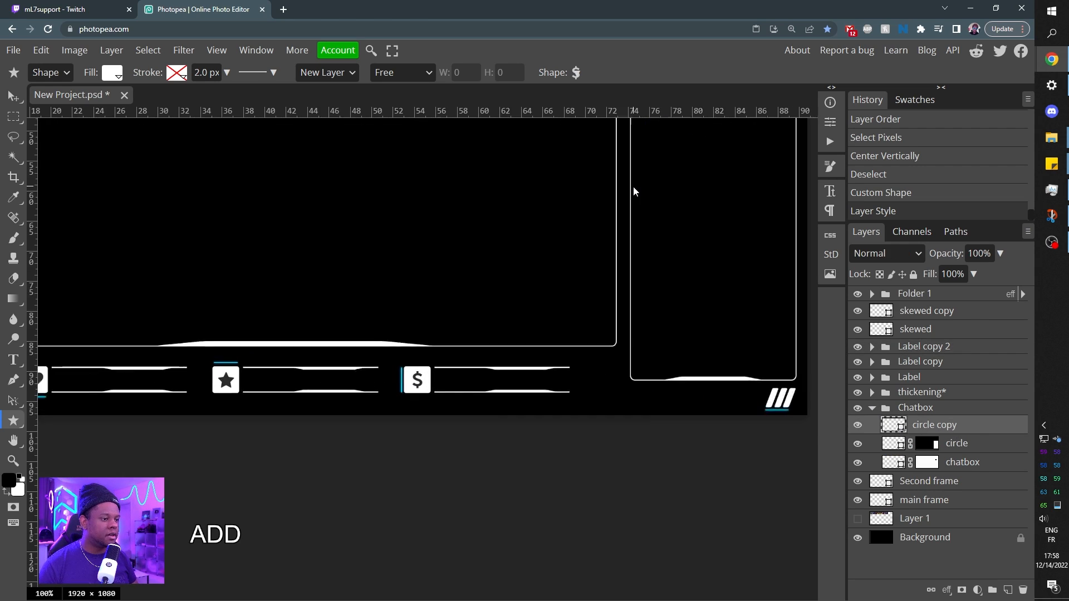
drag(577, 227, 393, 316)
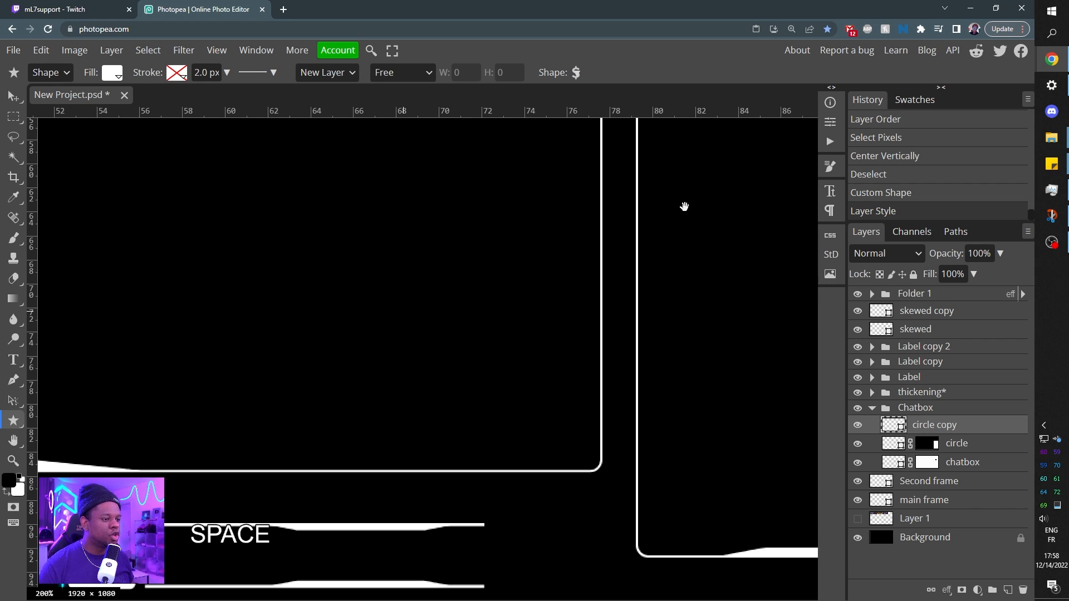
drag(699, 197, 365, 473)
drag(545, 185, 567, 383)
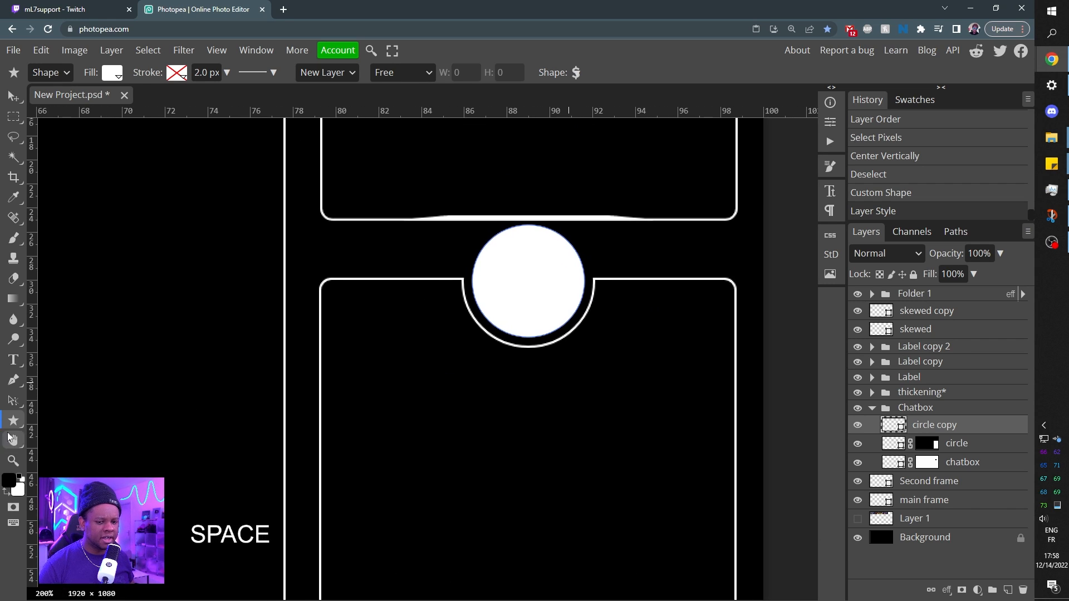
Draw the solid speech bubble custom shape centred inside the white circle in the chatbox notch.
click(576, 72)
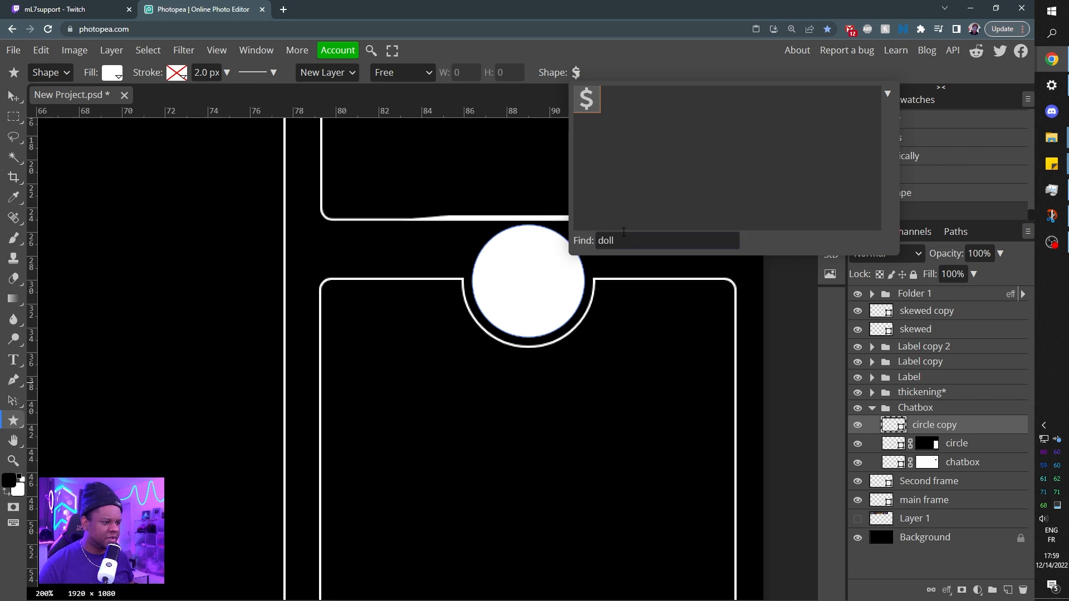
click(595, 242)
text(ms)
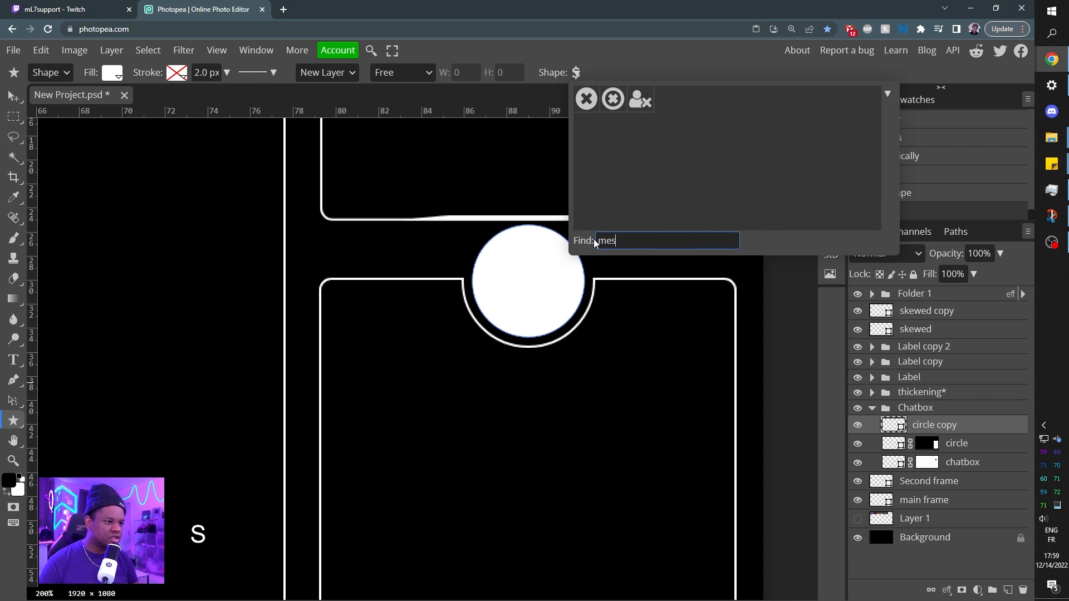
key(BackSpace)
key(BackSpace)
scroll(673, 137, down, 3)
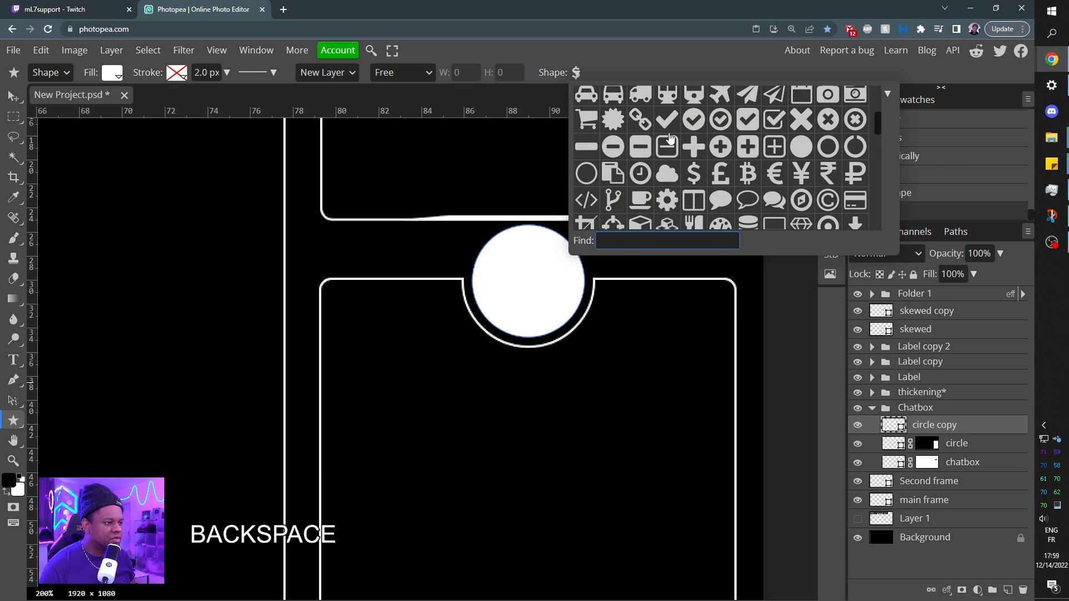
scroll(671, 139, down, 3)
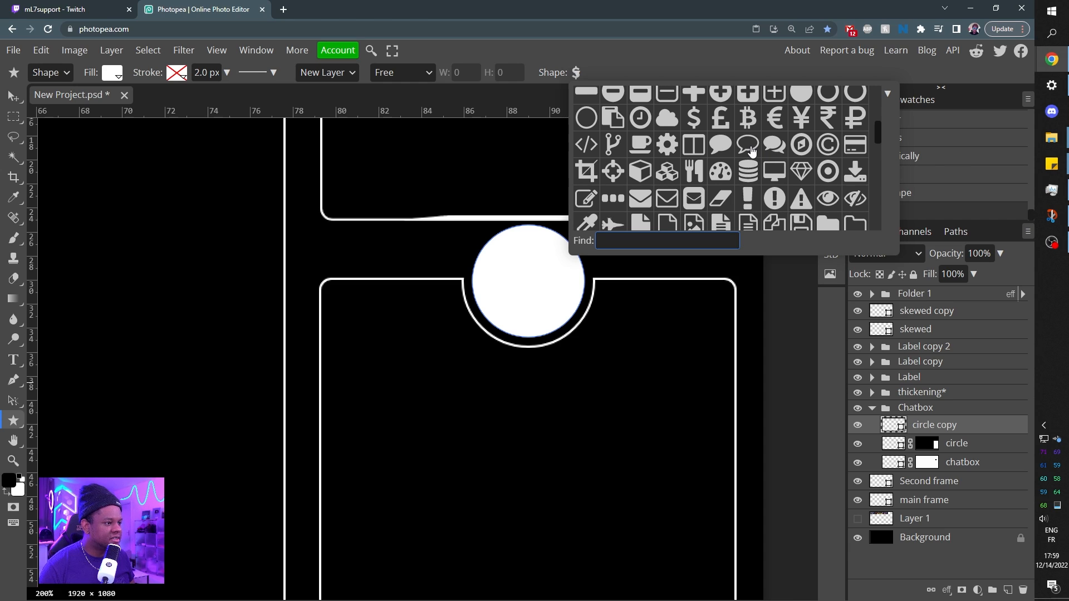
click(720, 144)
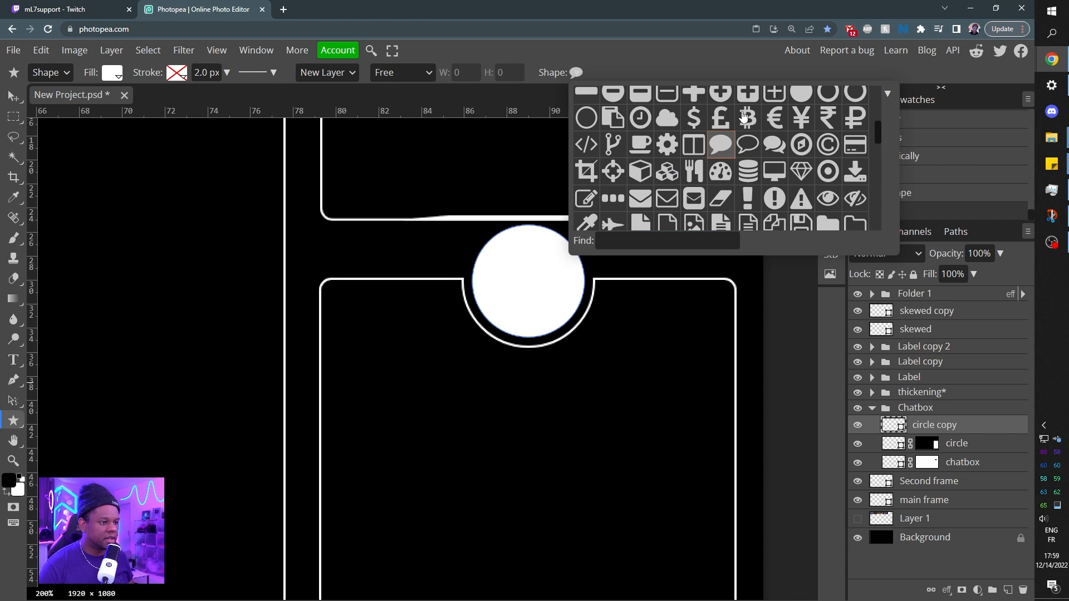
drag(500, 249, 563, 308)
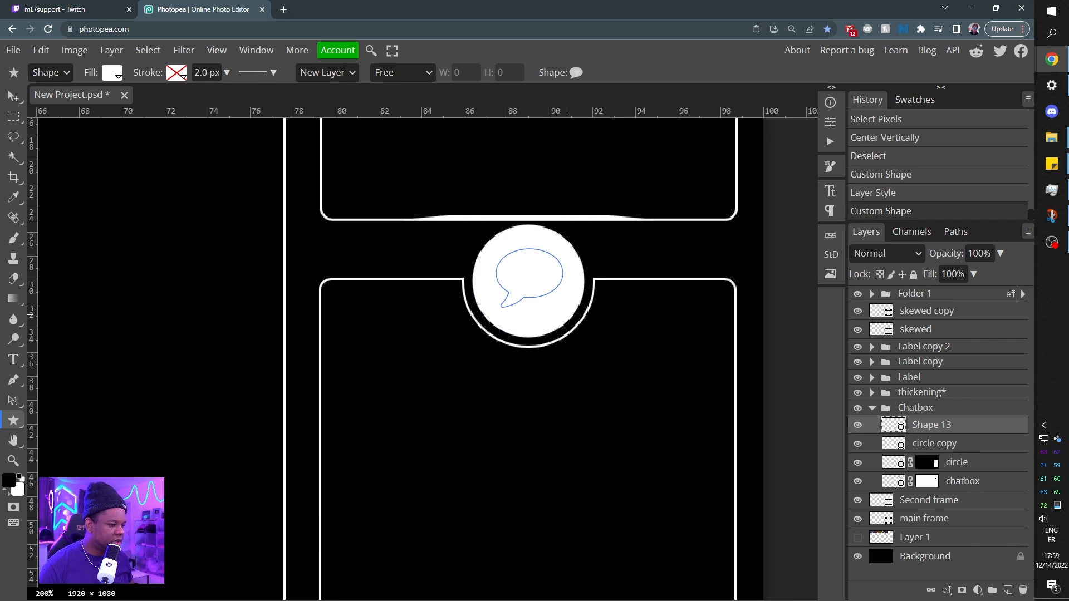
Fill the speech bubble with the dark grey 2a2a2a sampled from the dollar sign icon.
key(space)
drag(339, 495, 425, 453)
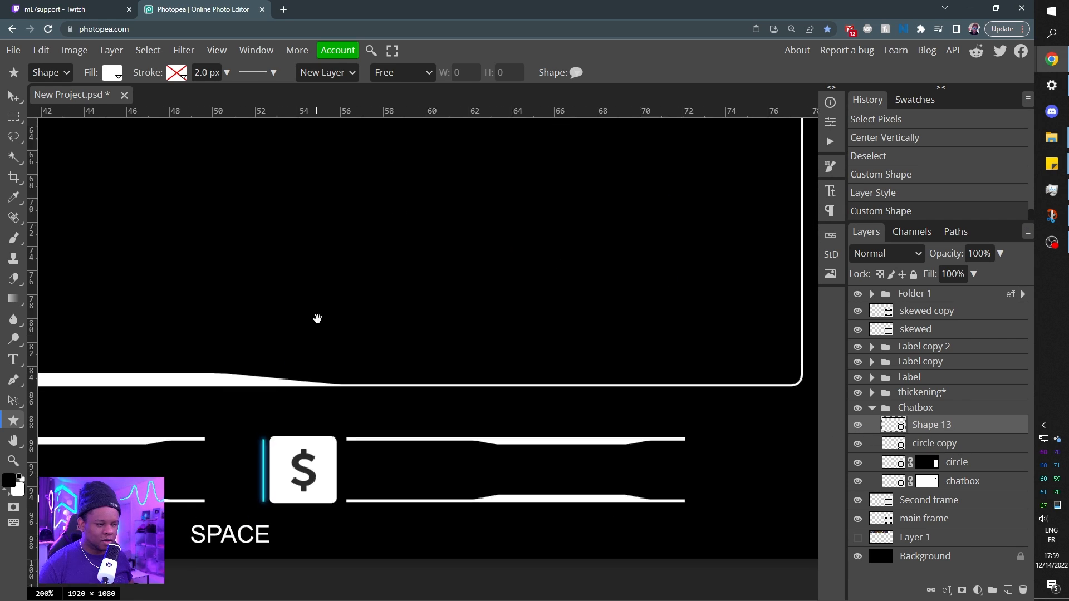
drag(318, 318, 325, 290)
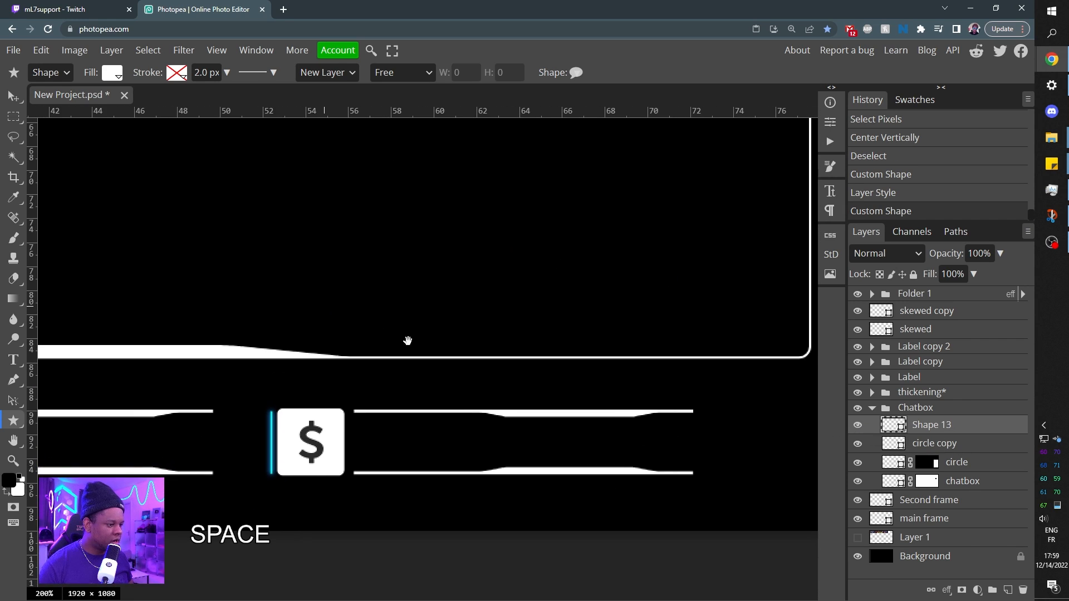
double_click(892, 427)
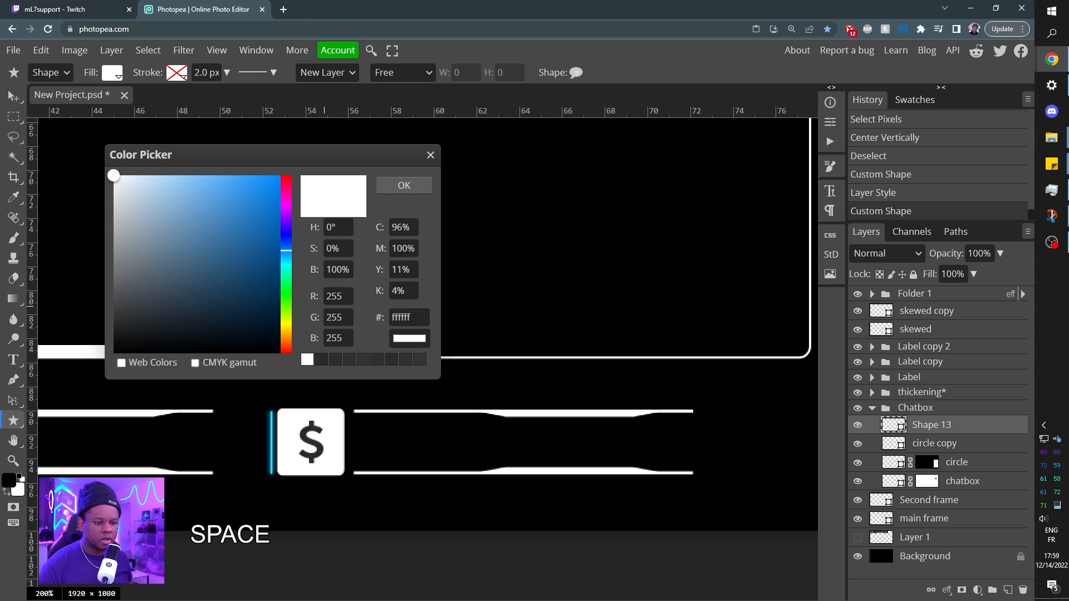
click(300, 429)
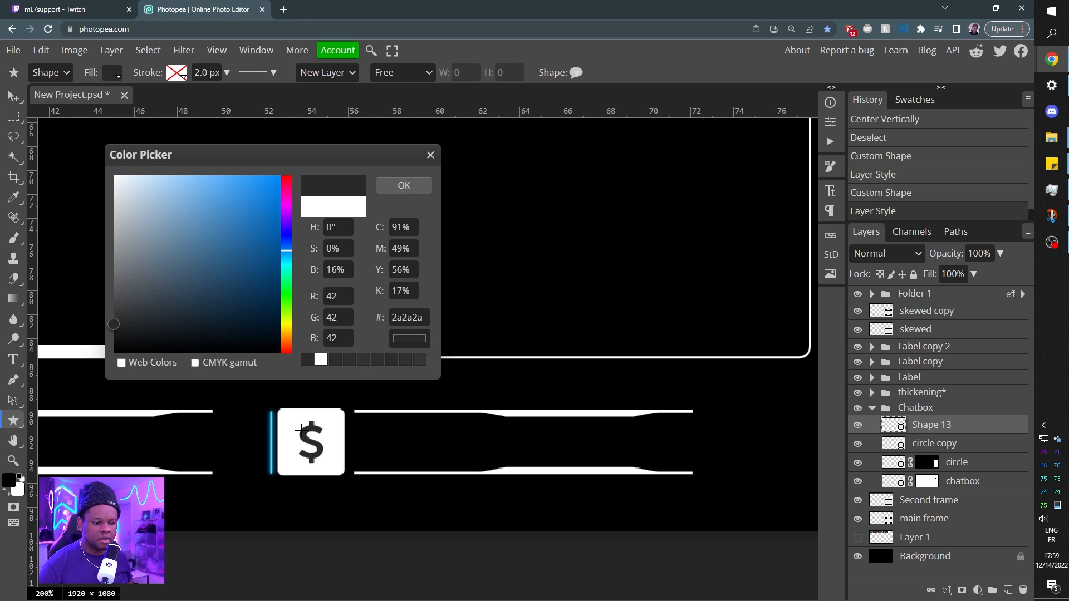
click(405, 185)
key(space)
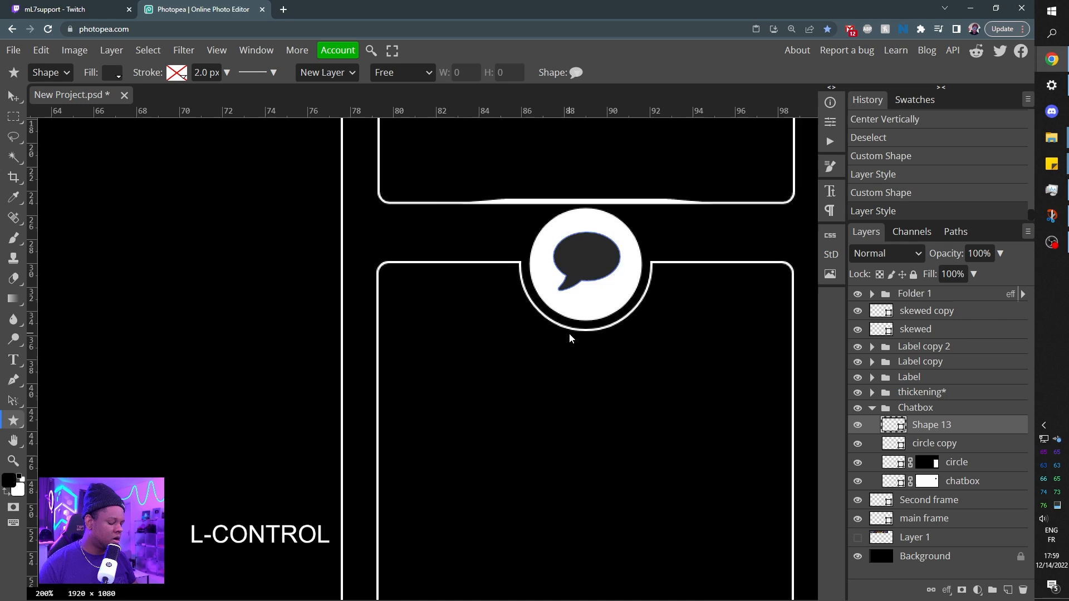
key(ctrl+KP_Subtract)
key(ctrl+KP_Subtract)
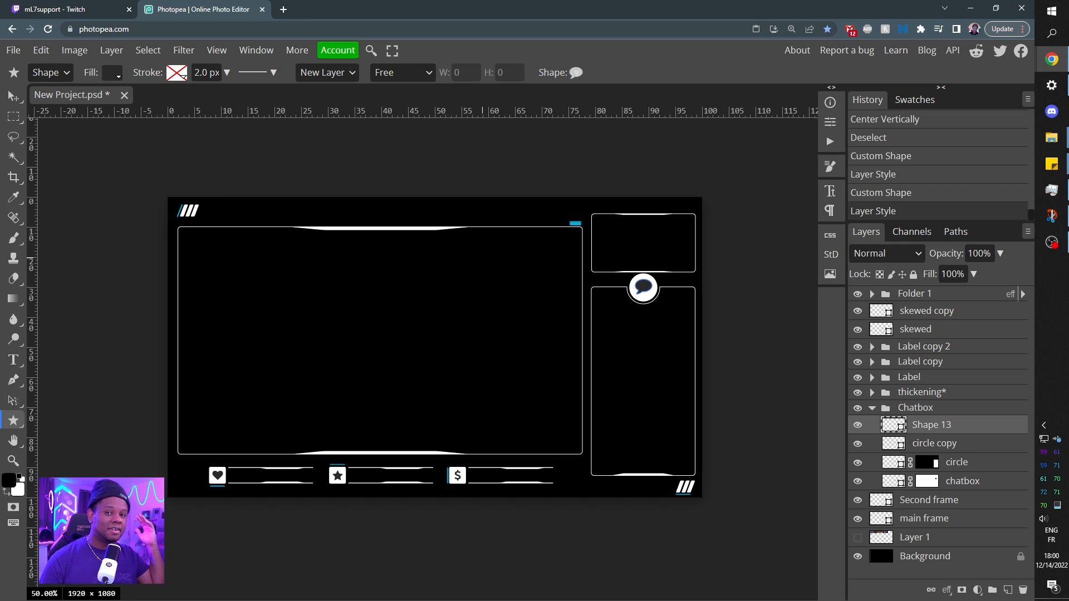
Select the Background layer and open the pxhere.com stock photo site in a new browser tab.
click(919, 556)
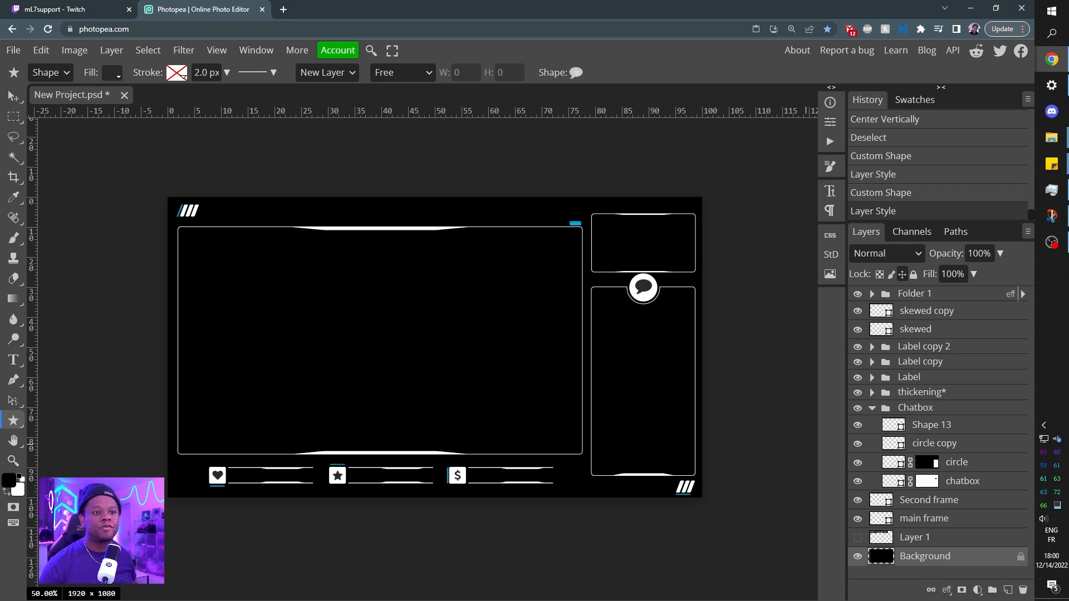
click(285, 10)
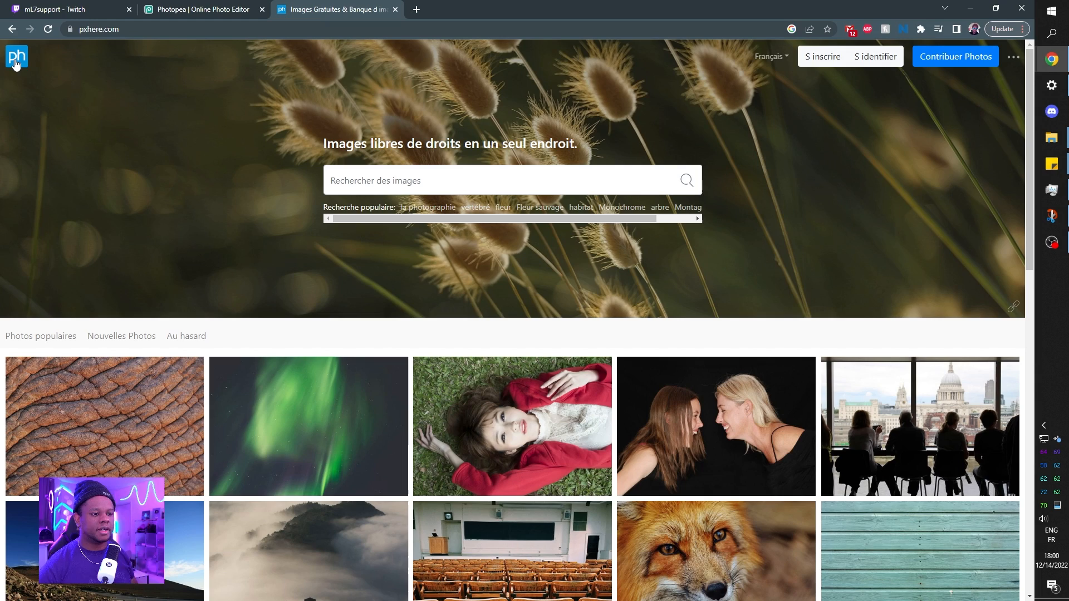
scroll(432, 199, down, 1)
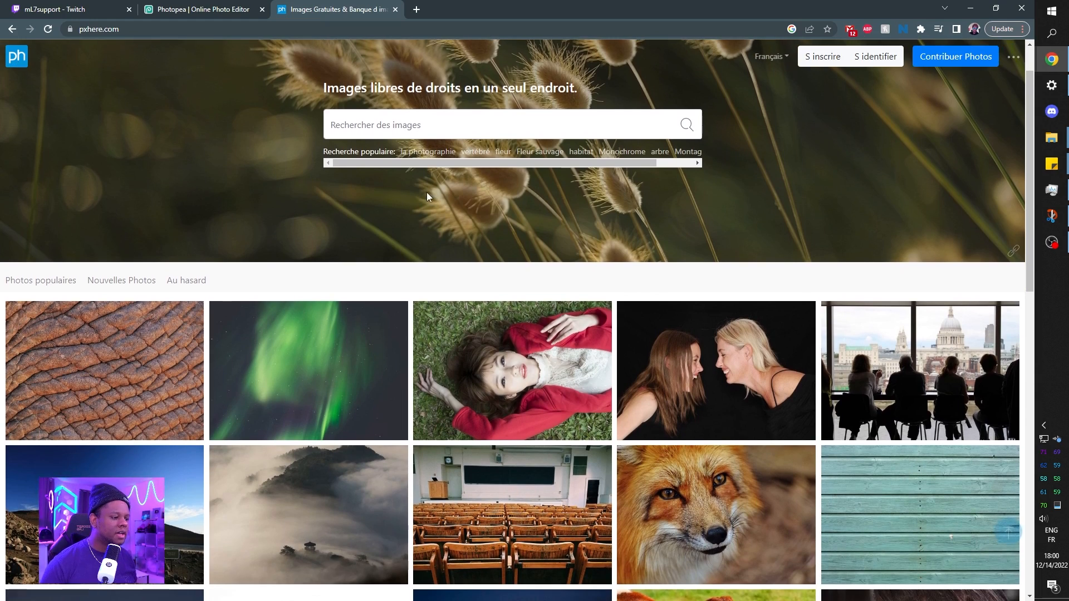
scroll(427, 192, up, 1)
click(53, 9)
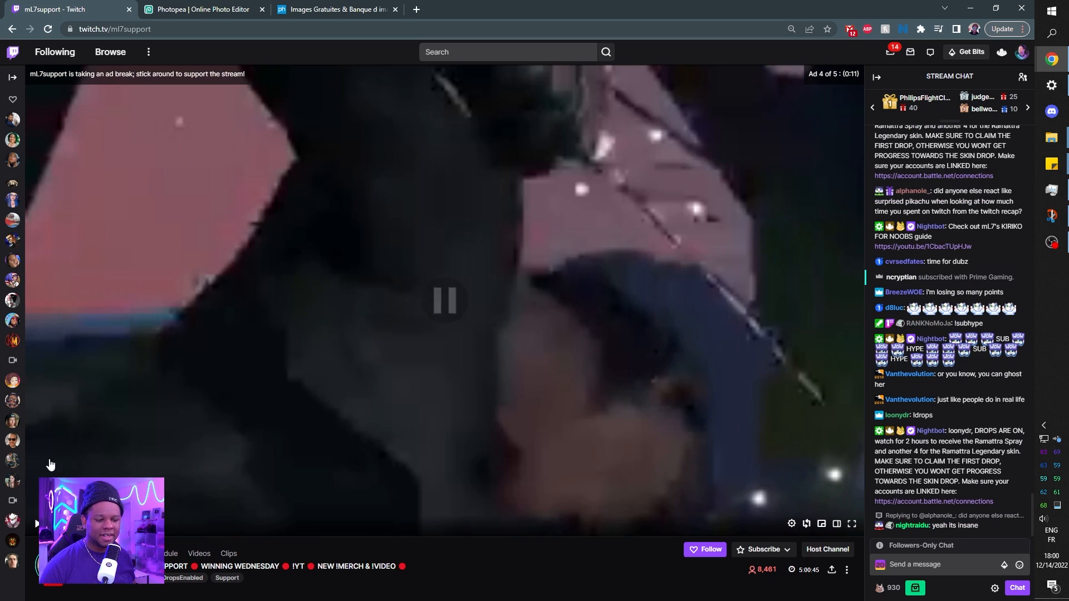
click(176, 14)
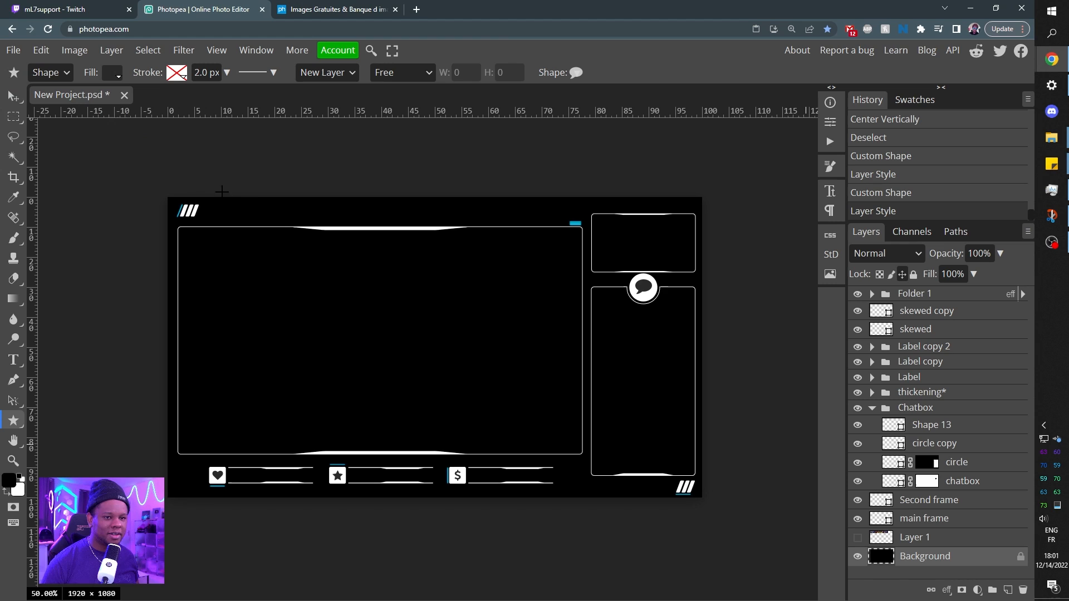
Search pxhere for "snowy mountain" and open the photo of snowy peaks under a blue, cloud-streaked sky.
click(316, 10)
text(snowy mountain)
key(Return)
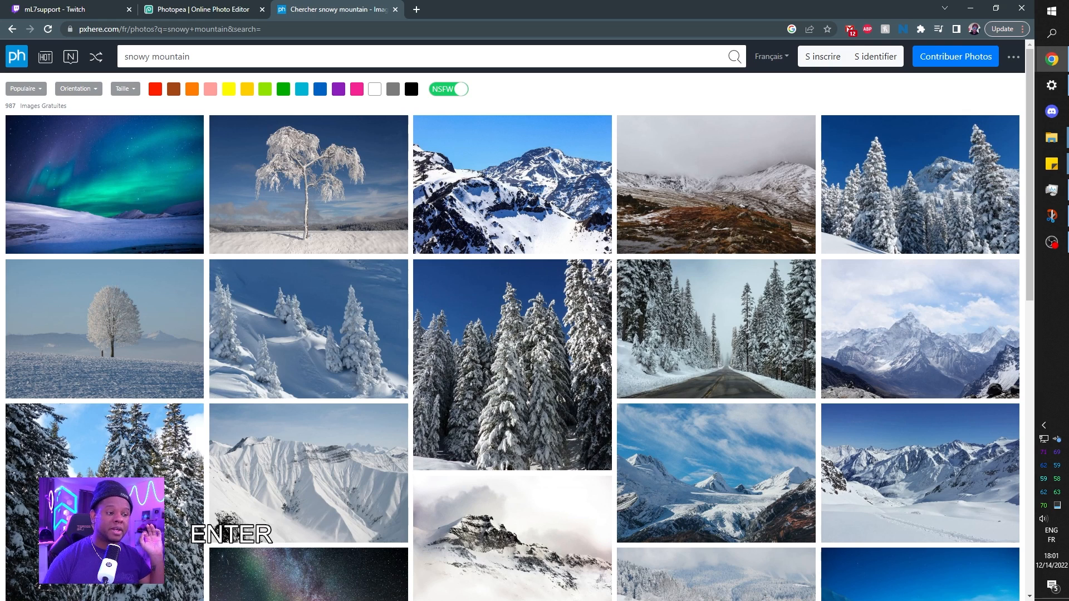
scroll(446, 278, down, 3)
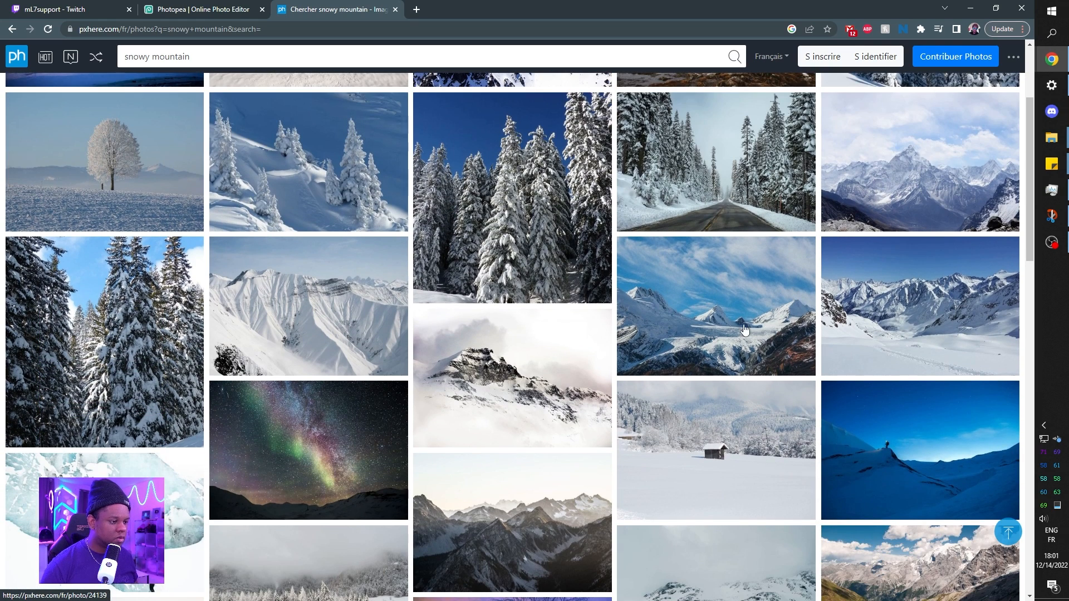
click(725, 316)
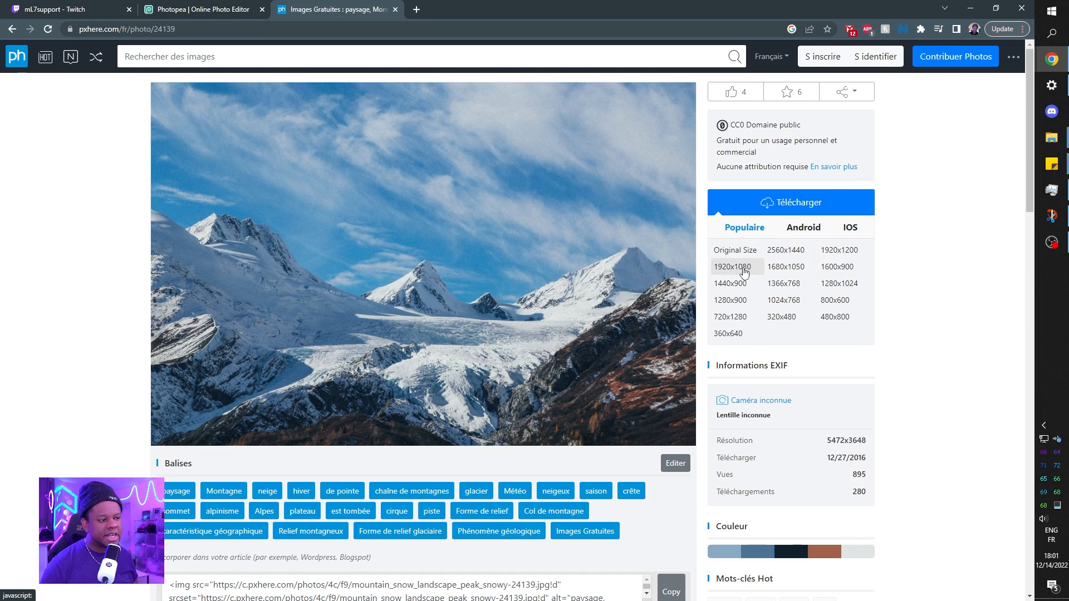
Copy the mountain photo and paste it into the Photopea project directly above the Background layer.
right_click(340, 224)
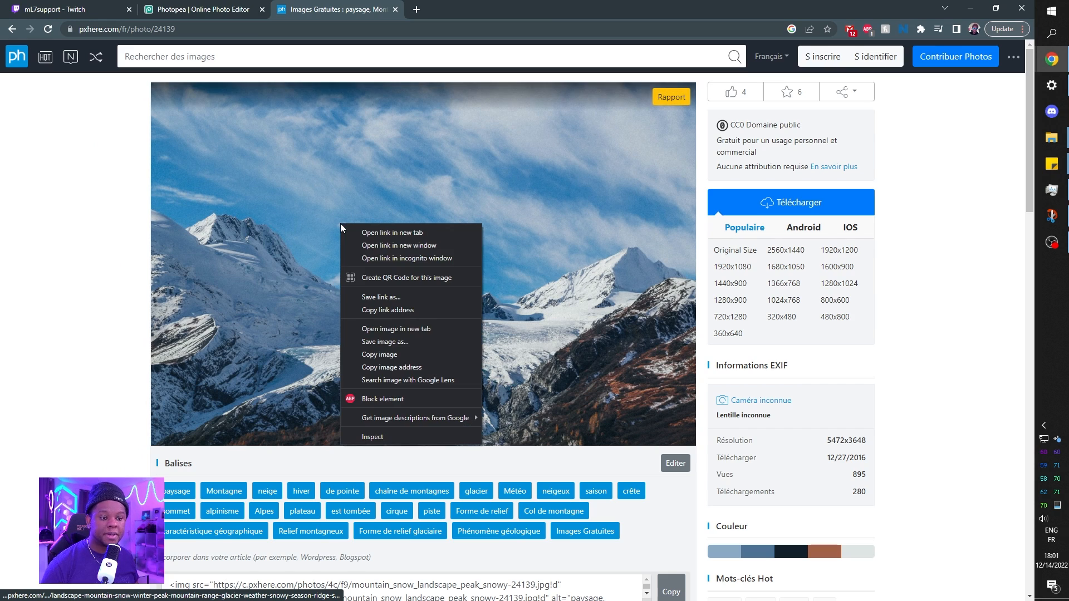
click(400, 356)
click(211, 10)
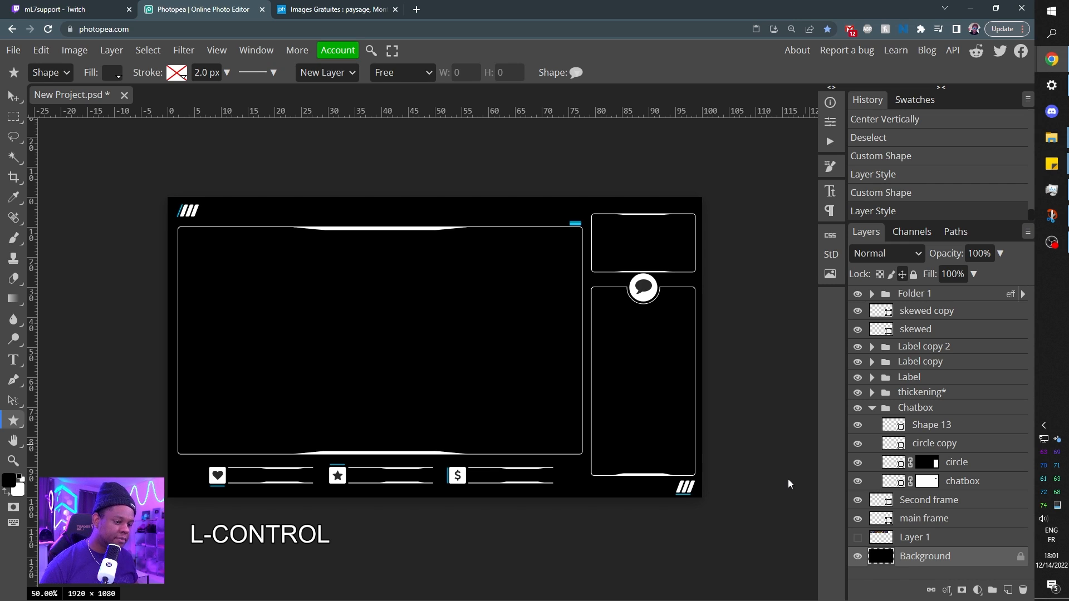
key(ctrl+v)
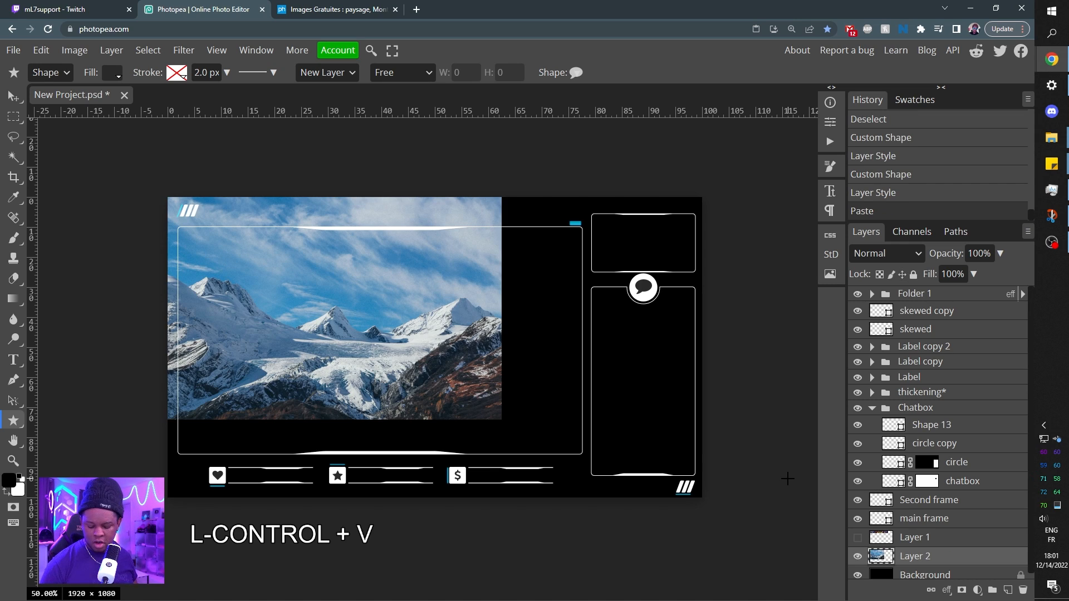
Scale the pasted photo proportionally to about 165% and shift it up so it covers the whole canvas.
key(ctrl+alt+t)
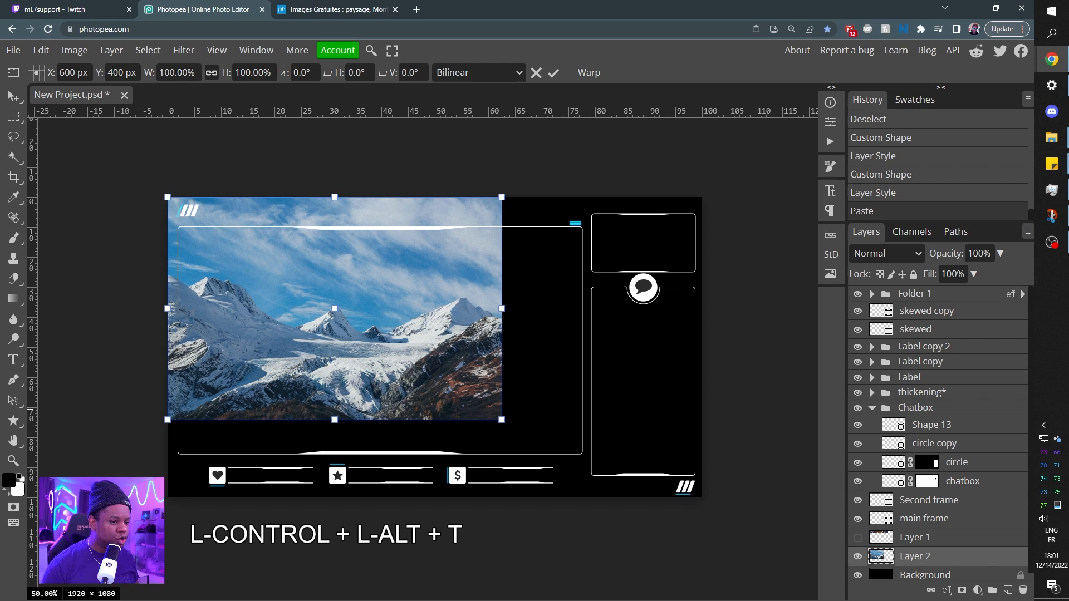
drag(504, 424, 744, 523)
drag(493, 374, 494, 355)
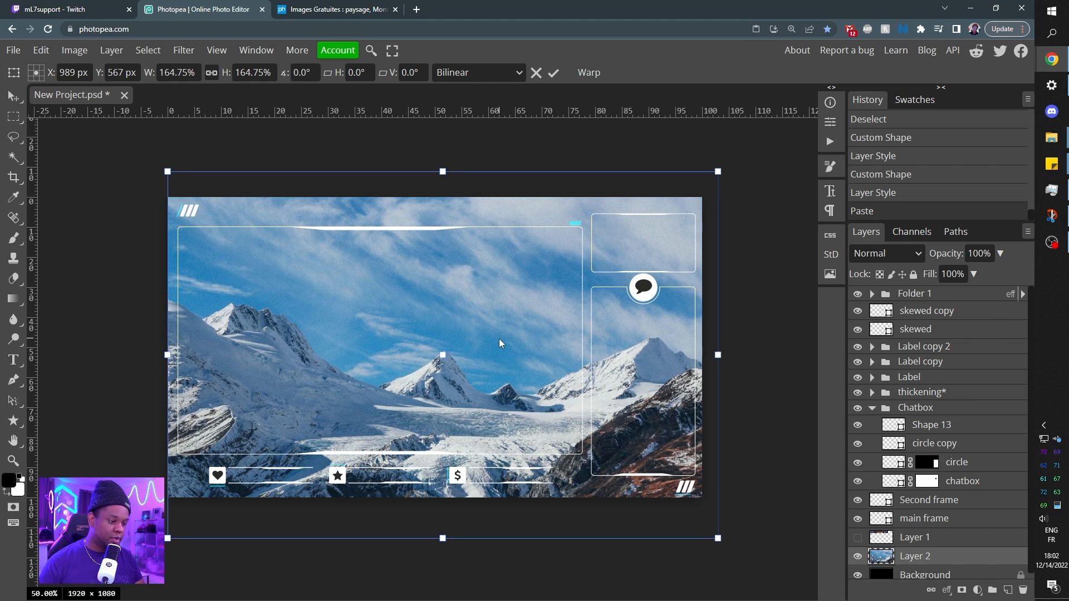
key(Return)
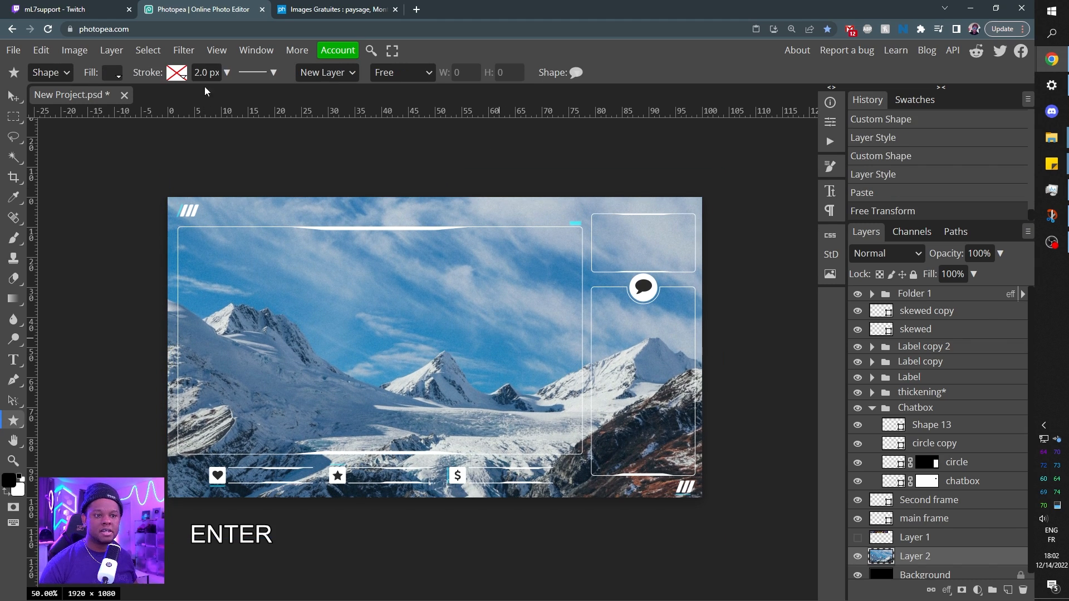
Apply a Gaussian Blur with a 15 px radius to the mountain photo layer.
click(195, 53)
mouse_move(259, 234)
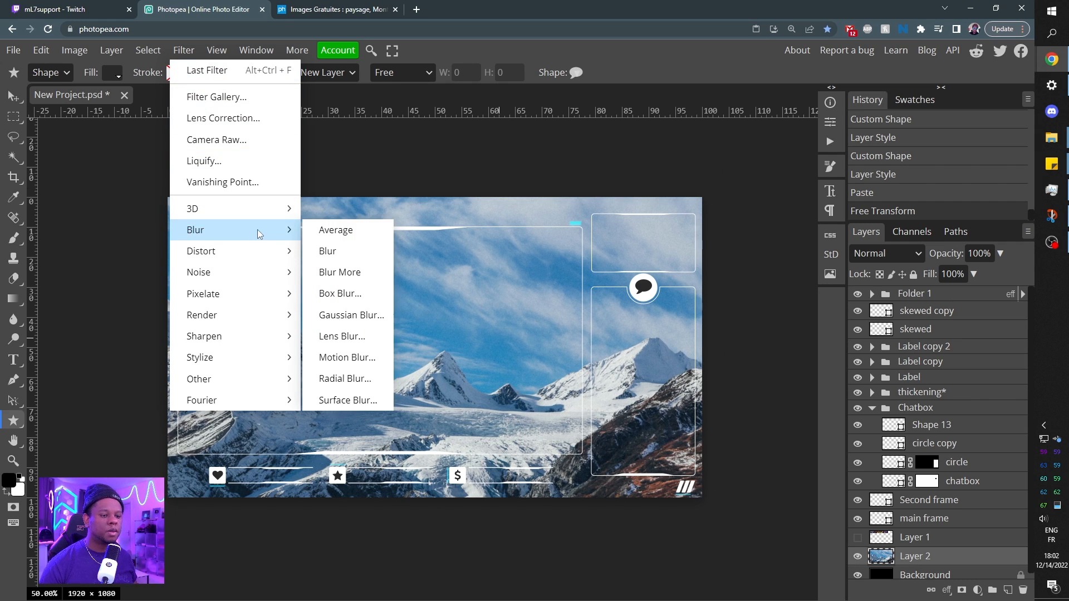
click(365, 323)
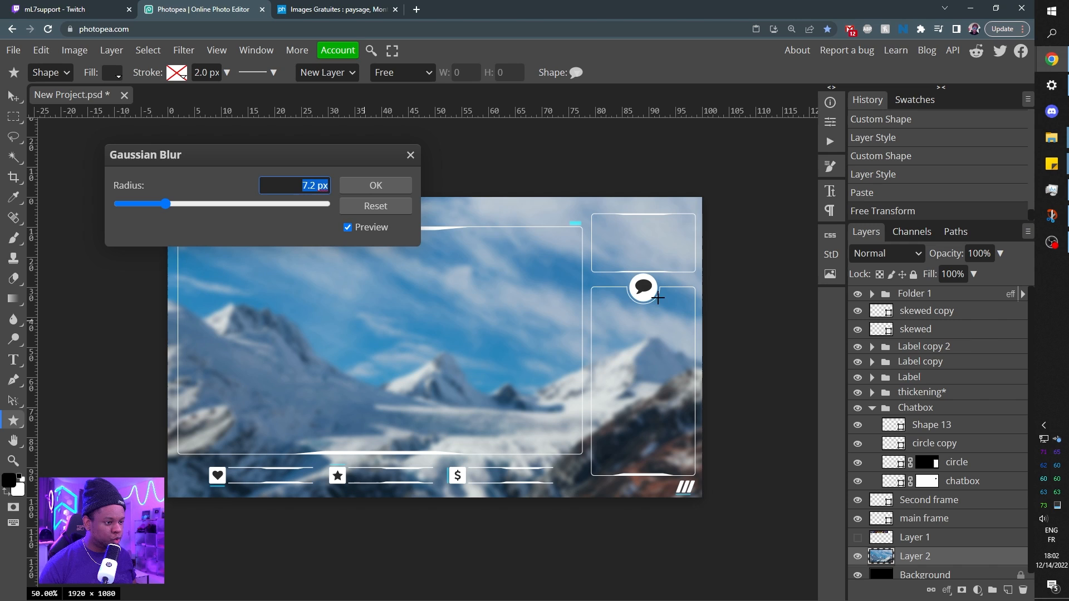
drag(170, 204, 181, 203)
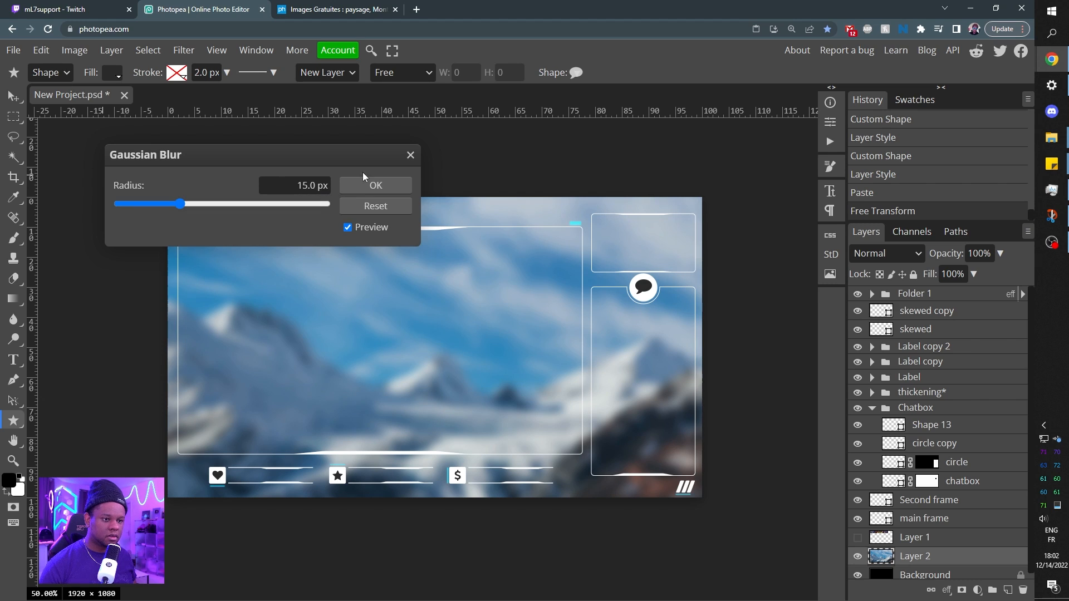
click(374, 185)
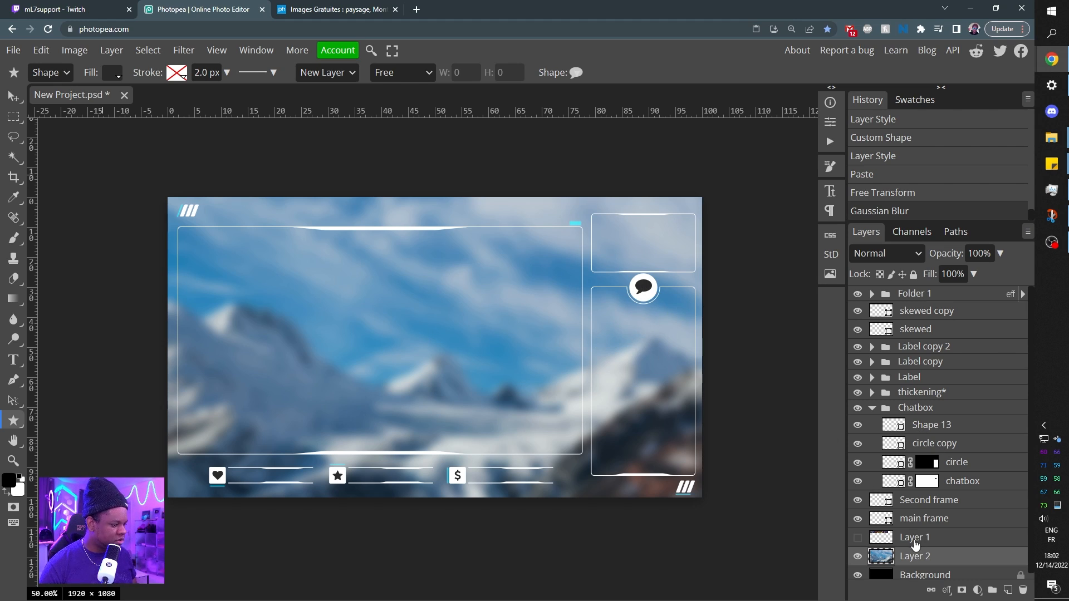
Duplicate the chatbox layer inside the Chatbox folder.
click(957, 485)
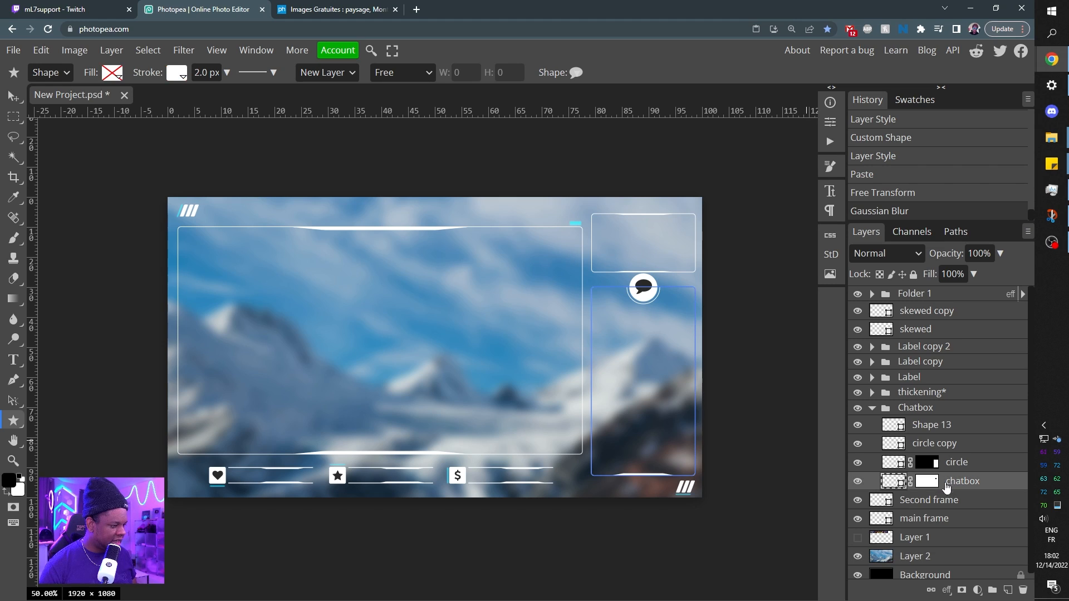
click(858, 482)
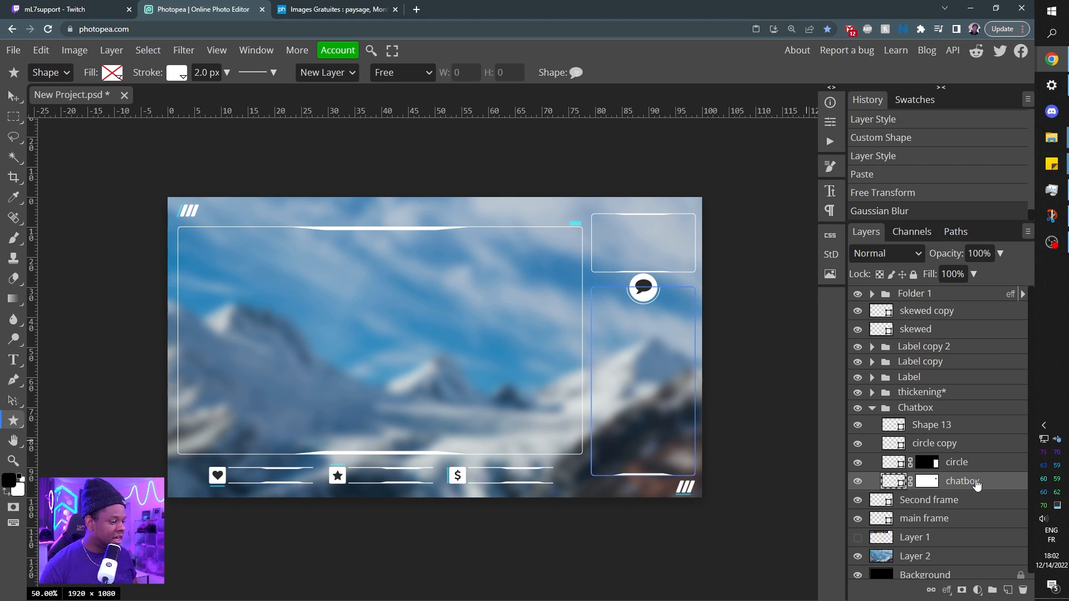
key(alt)
drag(972, 483, 975, 492)
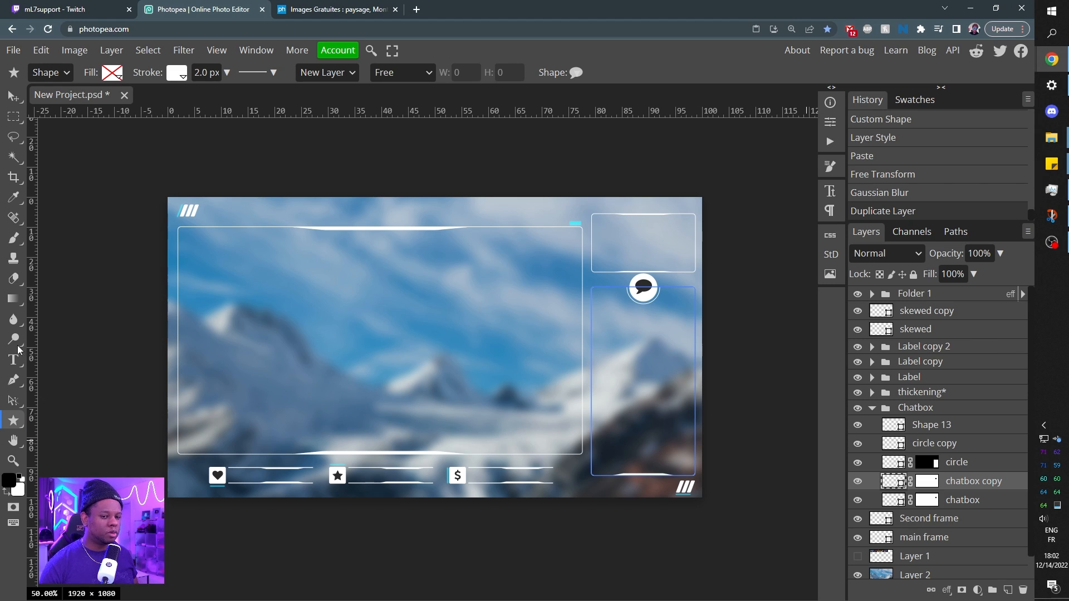
Give the chatbox copy shape a solid white fill.
click(115, 77)
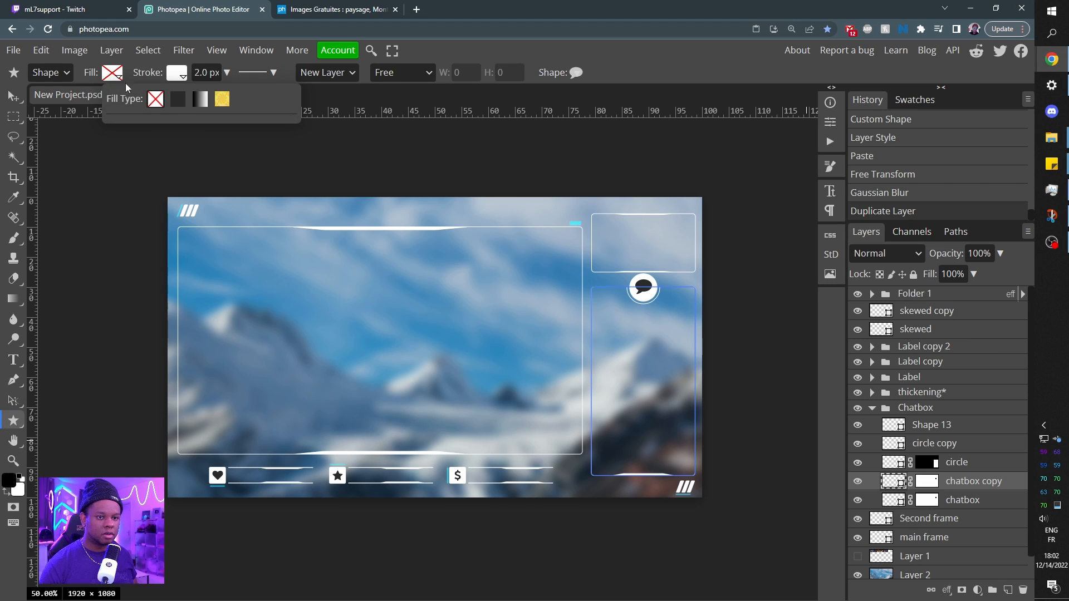
click(181, 101)
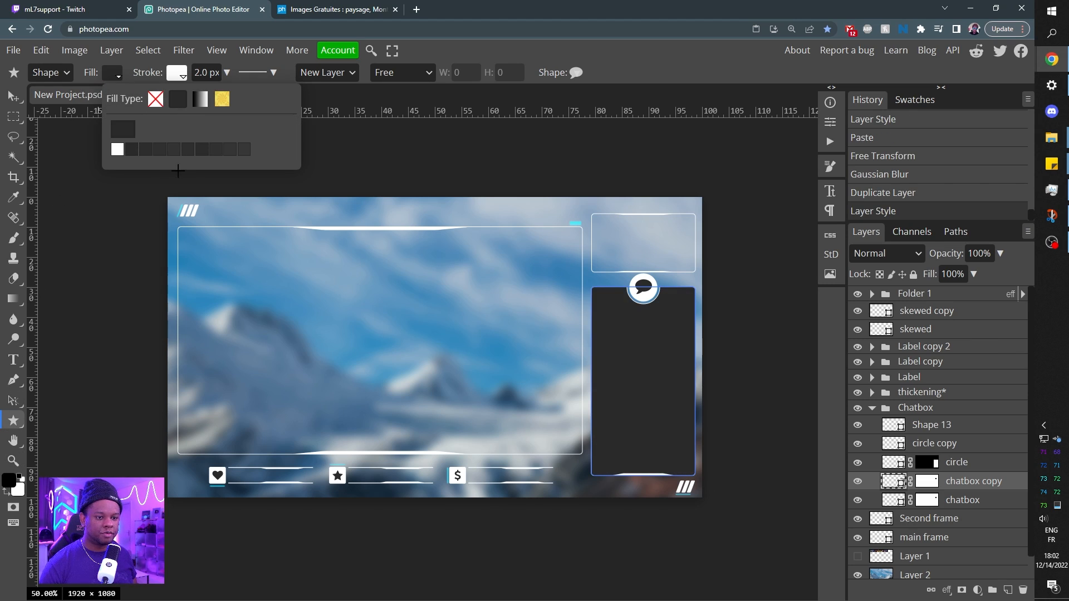
click(118, 150)
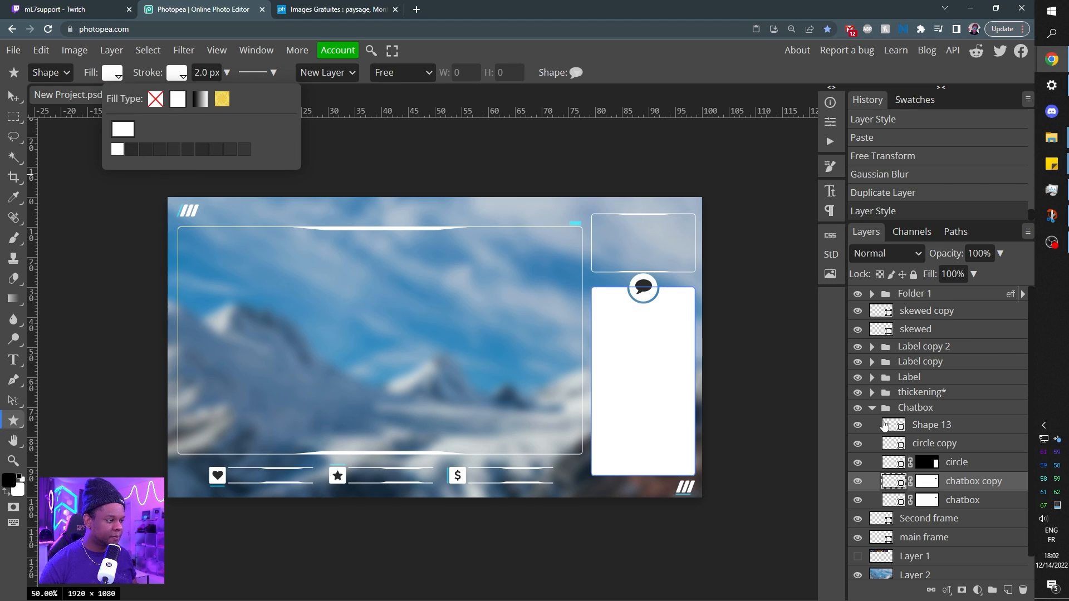
Lower the chatbox copy layer's opacity to 16% and change its fill to black (000000).
click(1000, 255)
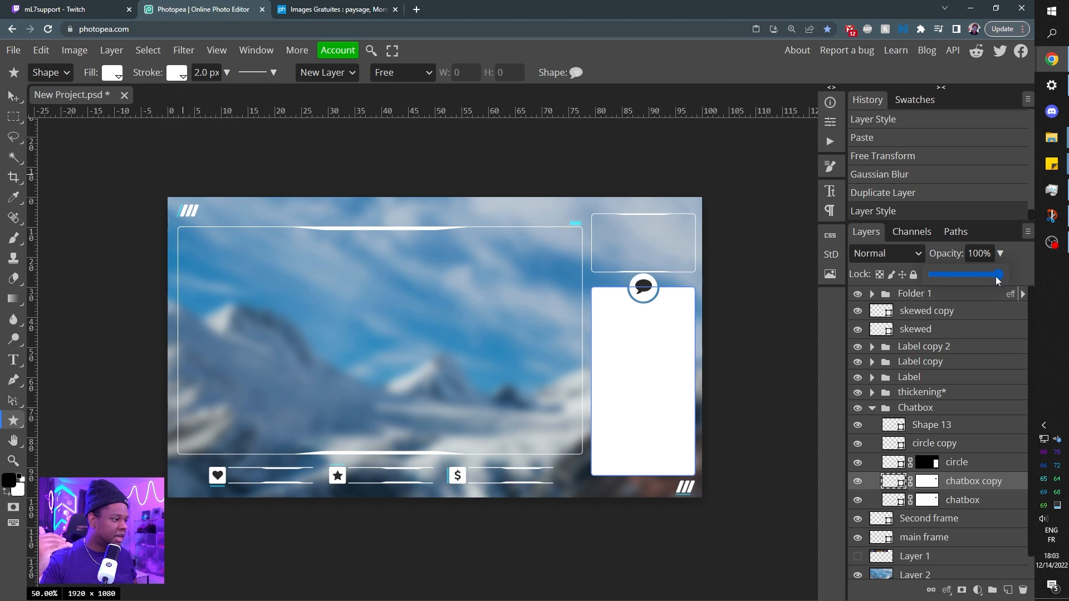
drag(995, 277, 945, 281)
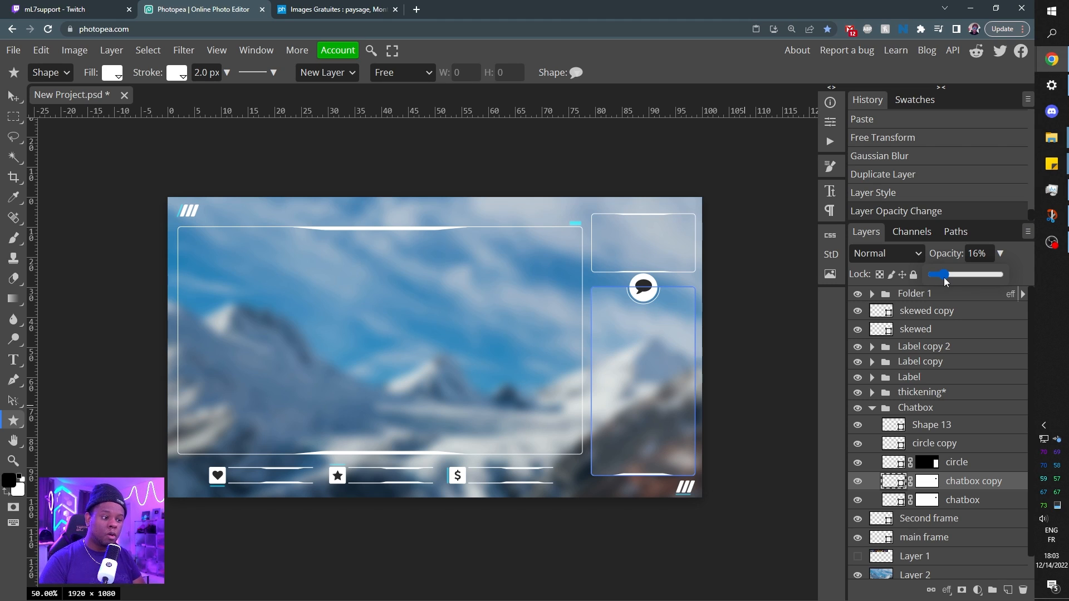
double_click(893, 482)
drag(134, 327, 110, 357)
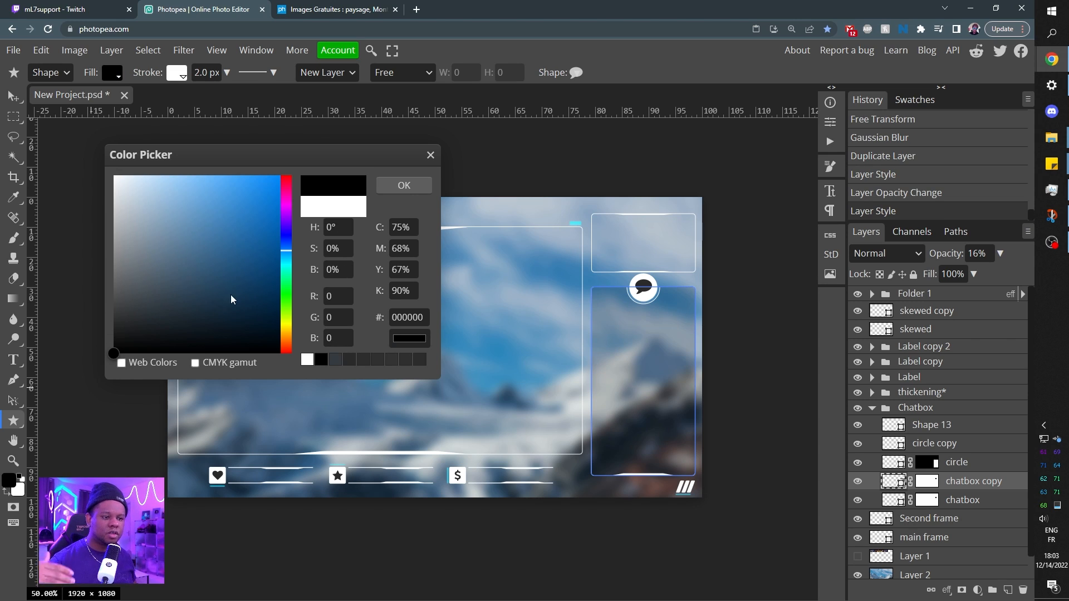
click(396, 183)
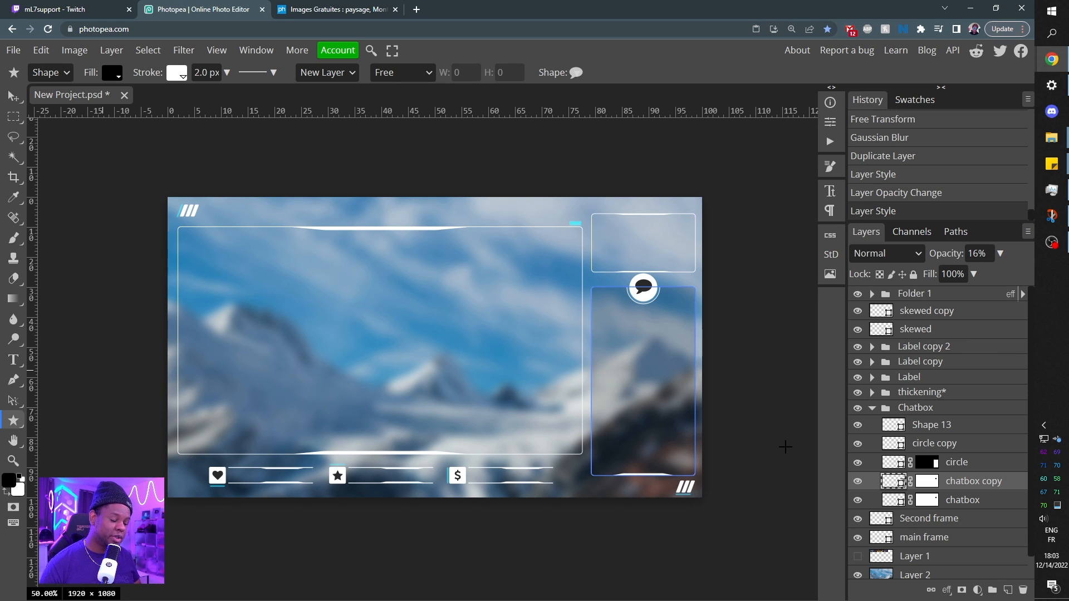
Draw an unfilled six-sided polygon with a white outline over the main frame, on a new layer directly above the mountain photo.
click(940, 539)
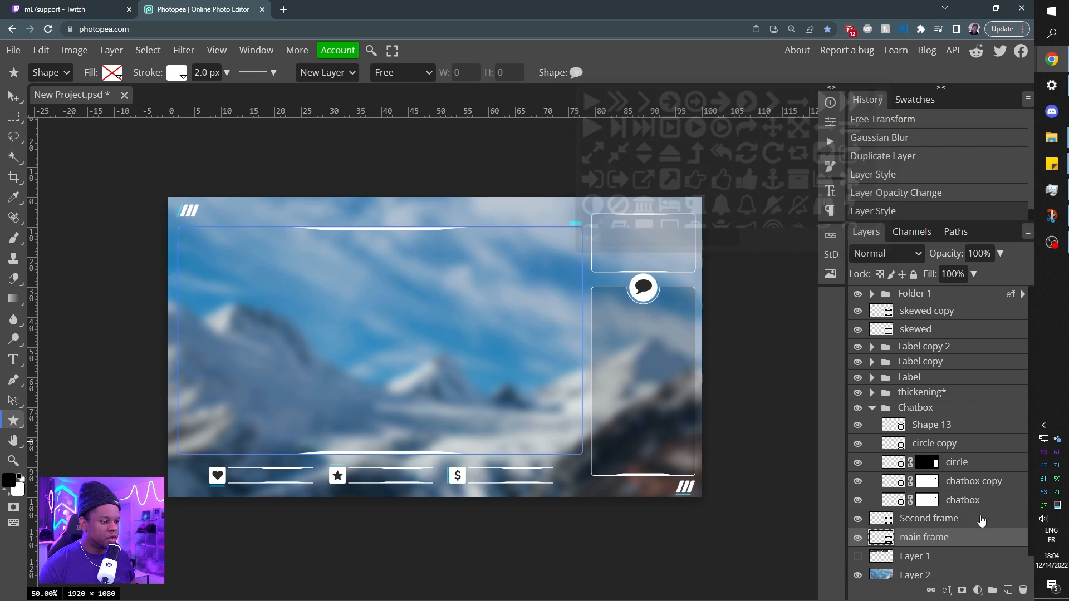
click(980, 520)
scroll(973, 470, down, 2)
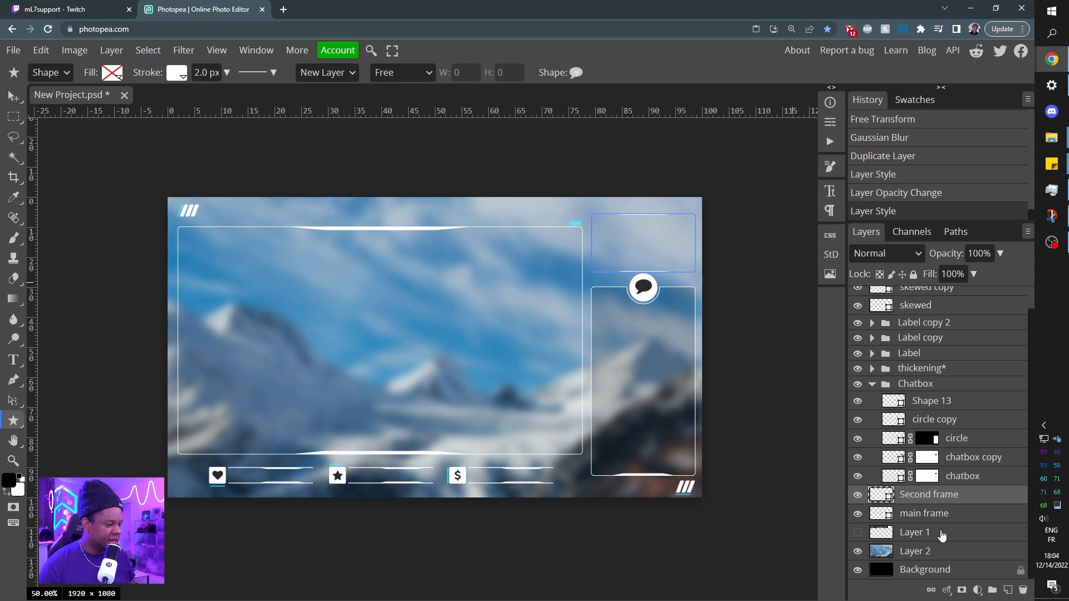
click(930, 553)
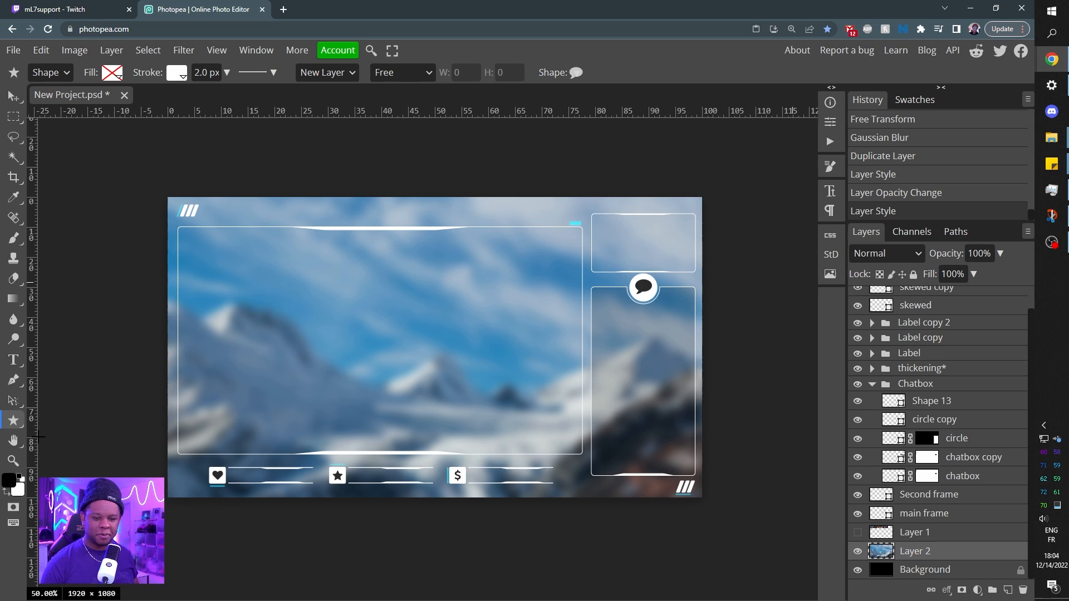
right_click(13, 422)
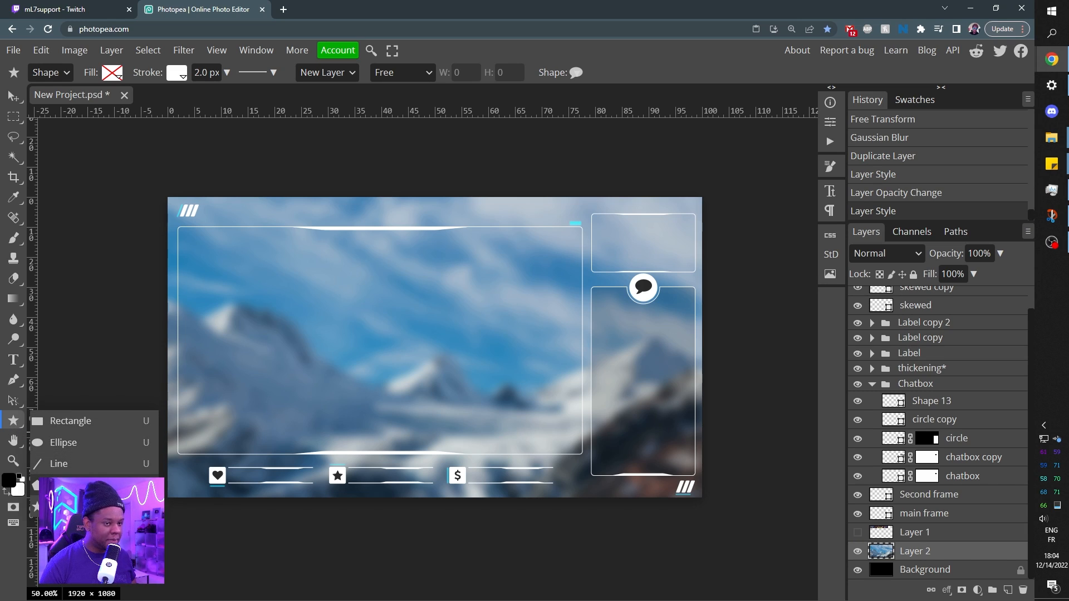
click(61, 485)
click(474, 73)
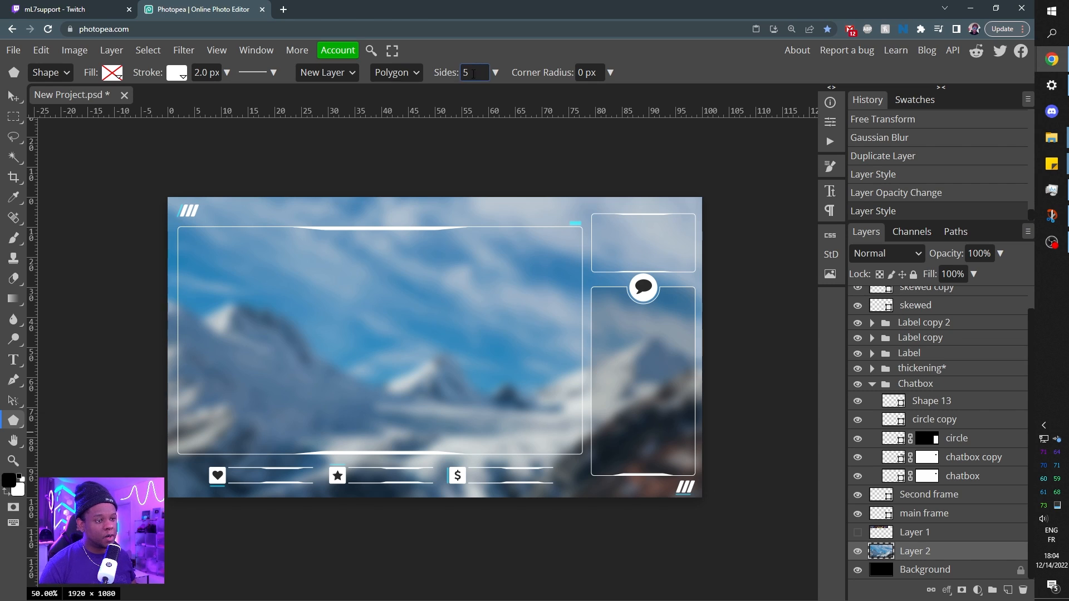
text(6)
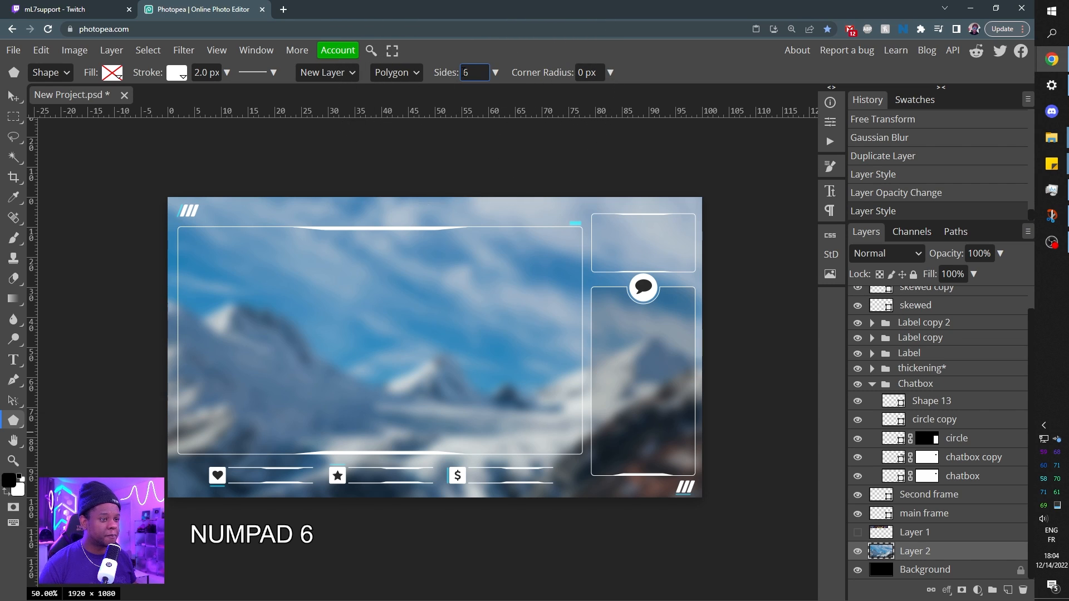
drag(468, 260, 468, 311)
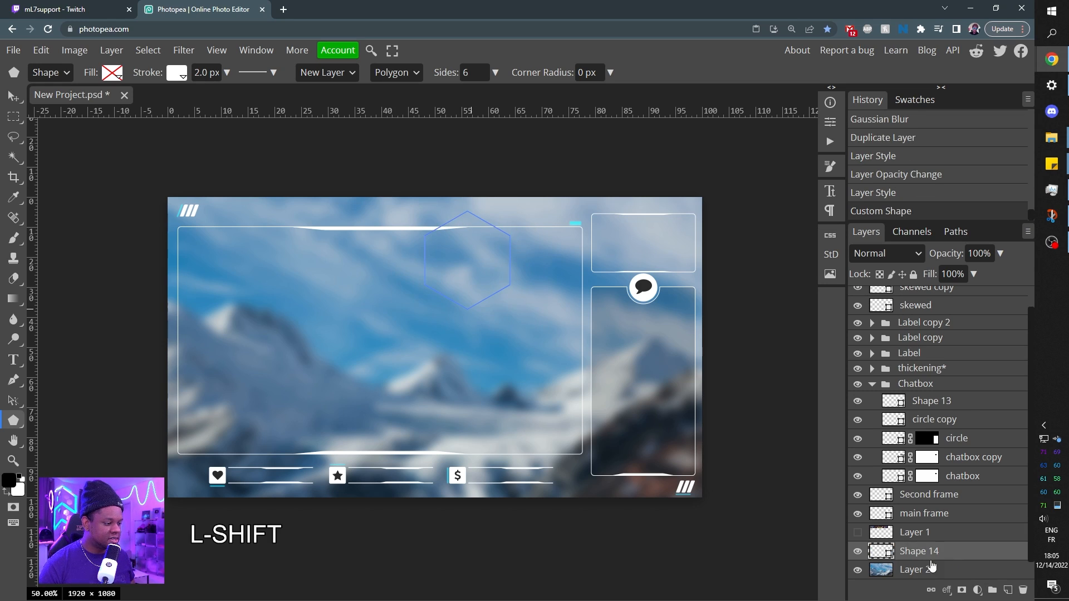
Set the hexagon's stroke width to 4 px.
click(922, 536)
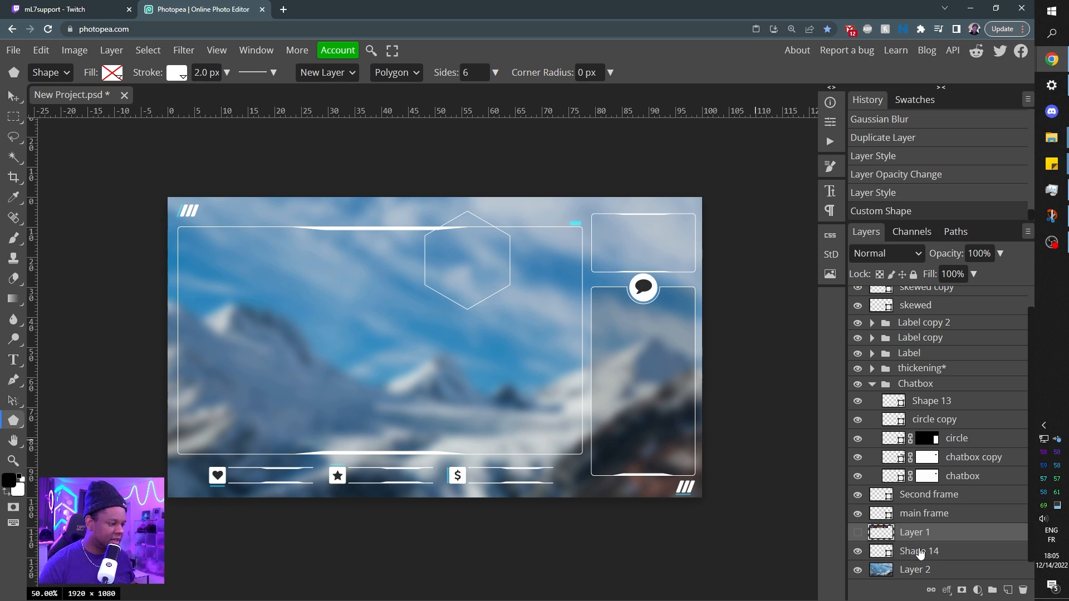
click(918, 551)
click(196, 73)
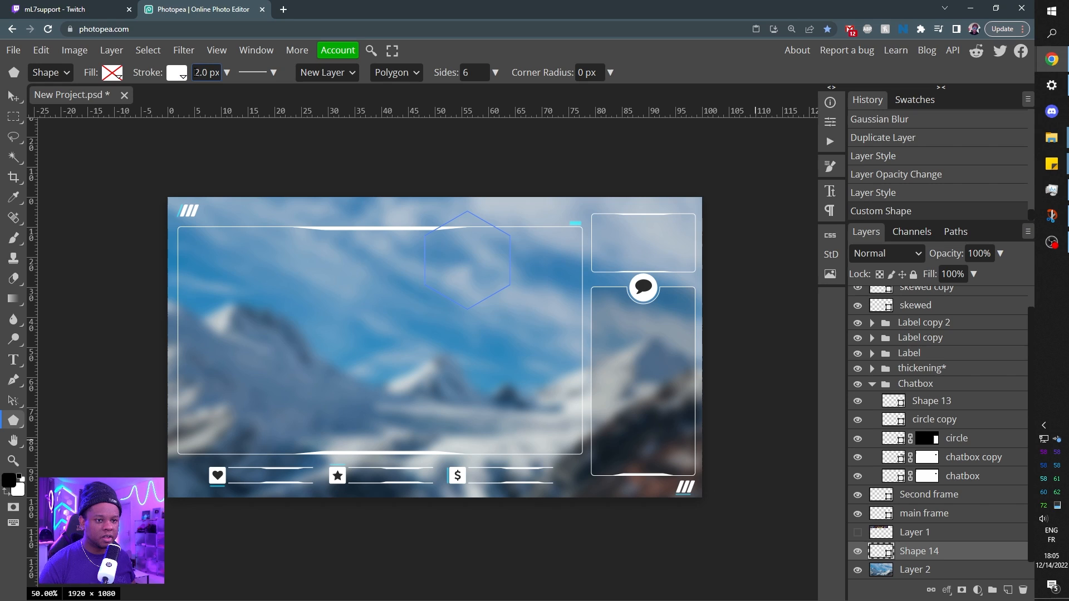
text(4)
key(Return)
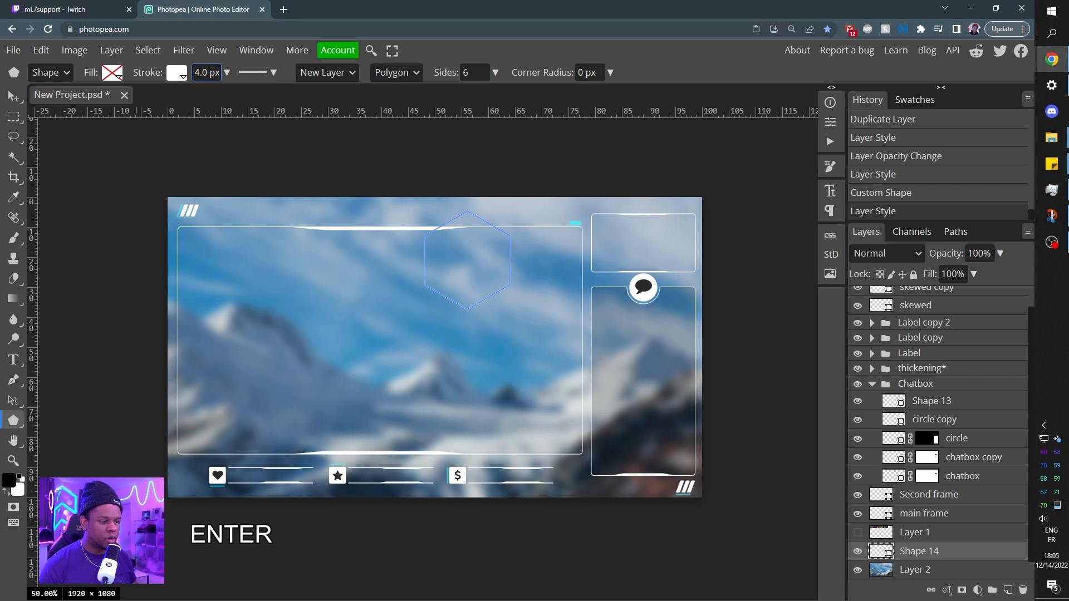
click(918, 571)
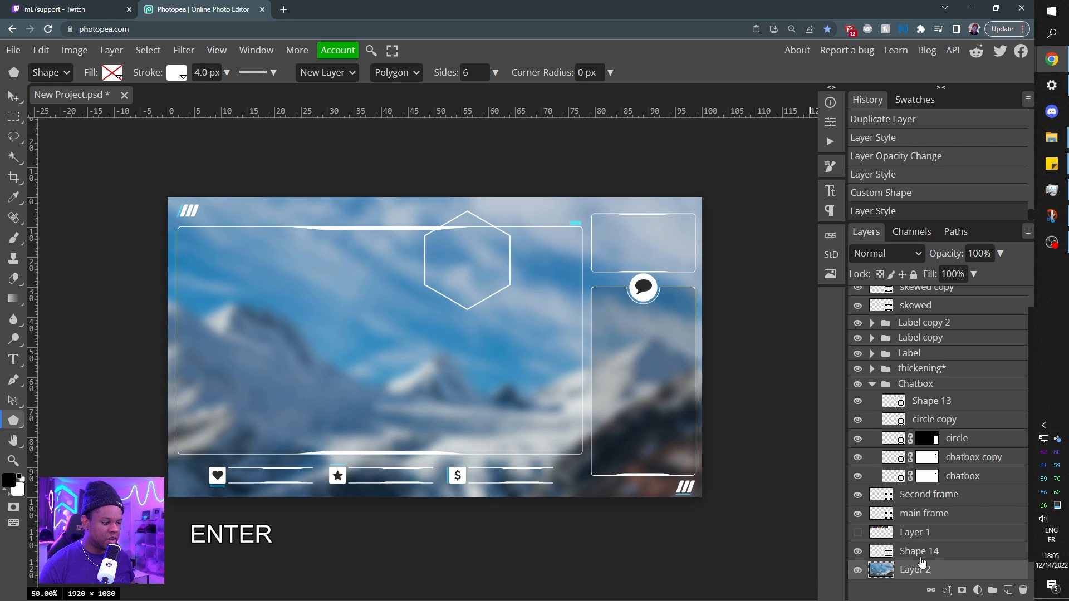
click(919, 552)
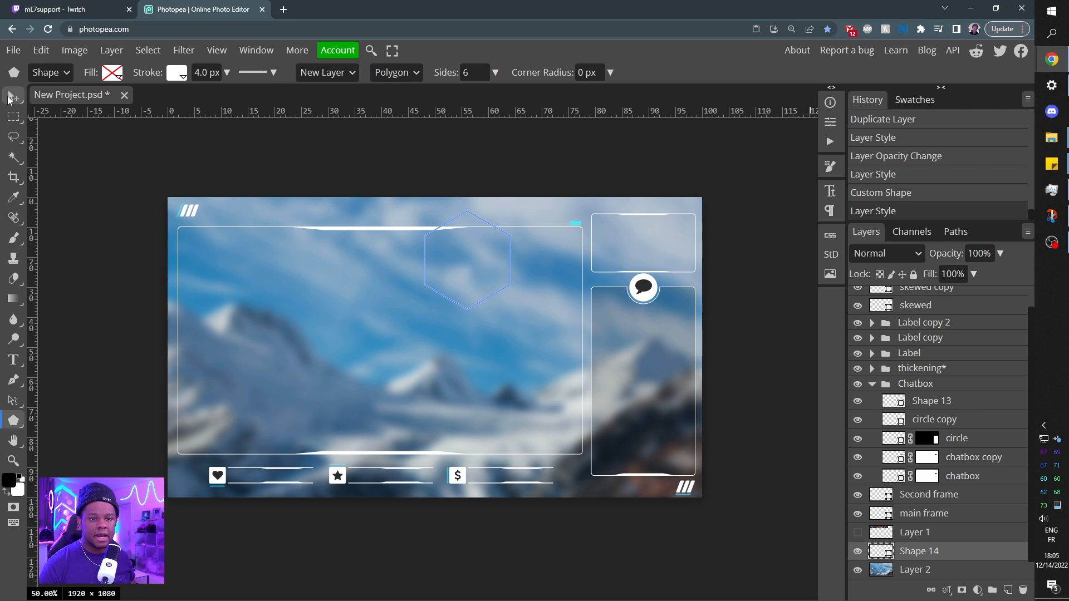
Duplicate the hexagon twice edge to edge below the original and merge the three shapes into one cluster.
click(11, 99)
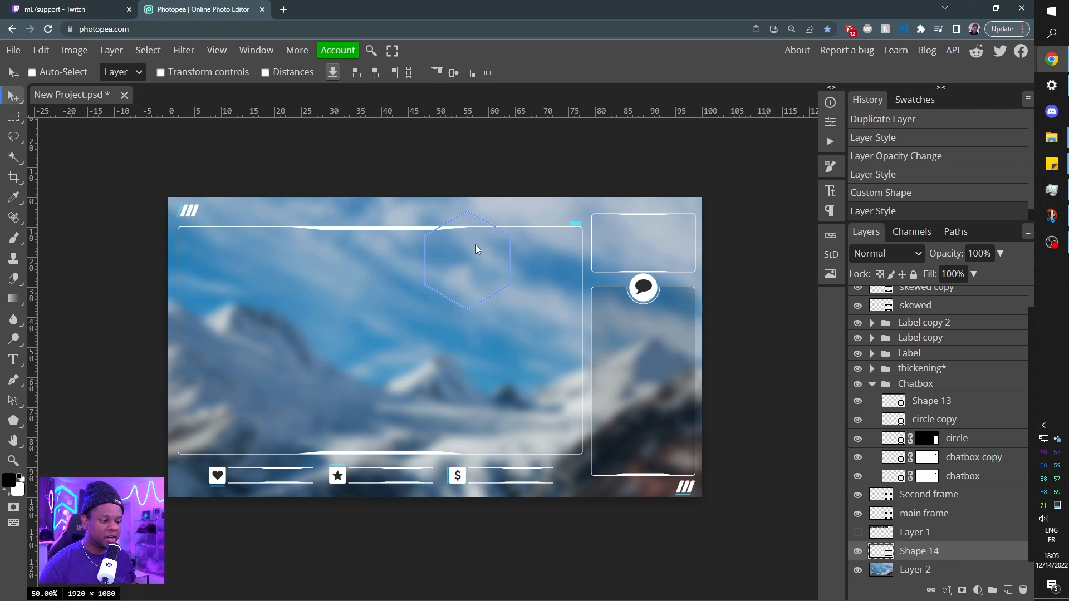
drag(476, 243, 434, 321)
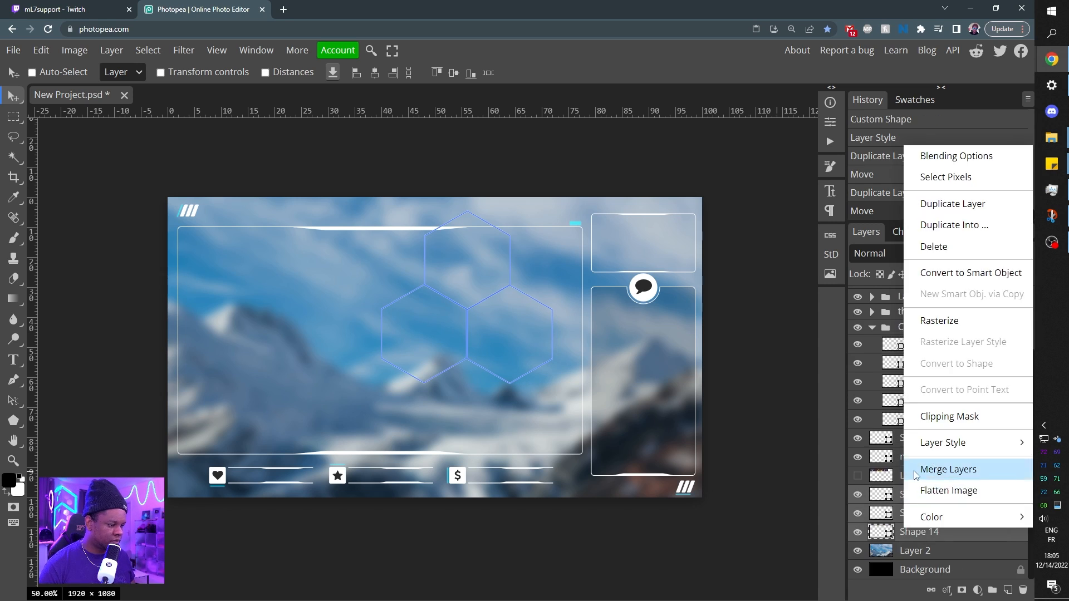
click(963, 467)
Extend the honeycomb with adjoining copies of the hexagon cluster and merge them into a larger pattern.
drag(480, 402, 295, 290)
shift+click(927, 550)
right_click(927, 549)
click(962, 467)
Undo the last duplicated and moved cluster, and merge the remaining honeycomb shape layers into one layer.
key(ctrl+z)
key(ctrl+z)
key(ctrl+z)
key(ctrl+z)
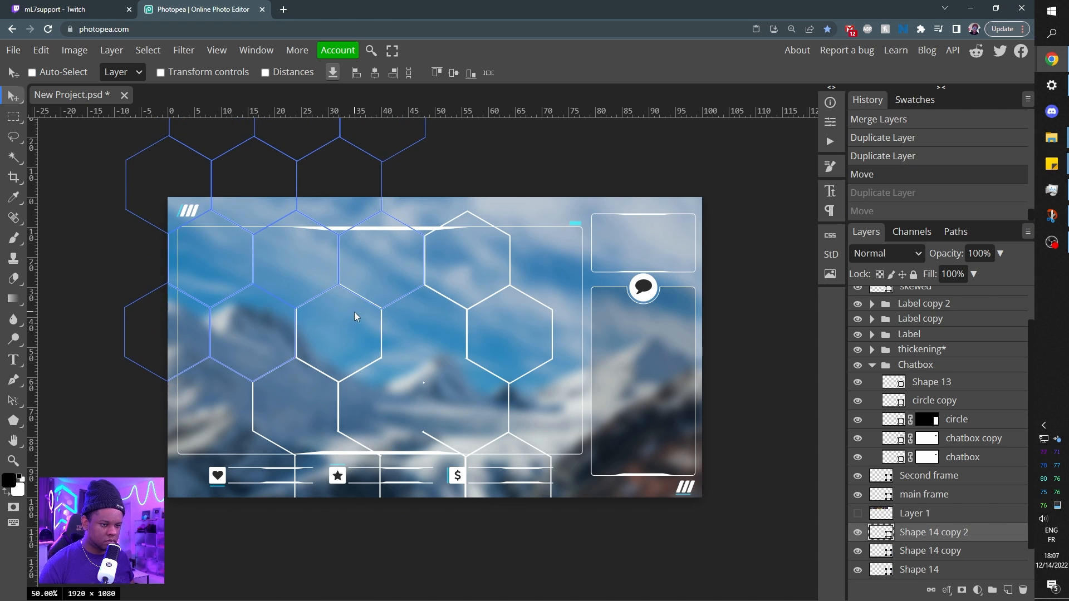
key(ctrl+plus)
shift+click(929, 532)
right_click(931, 493)
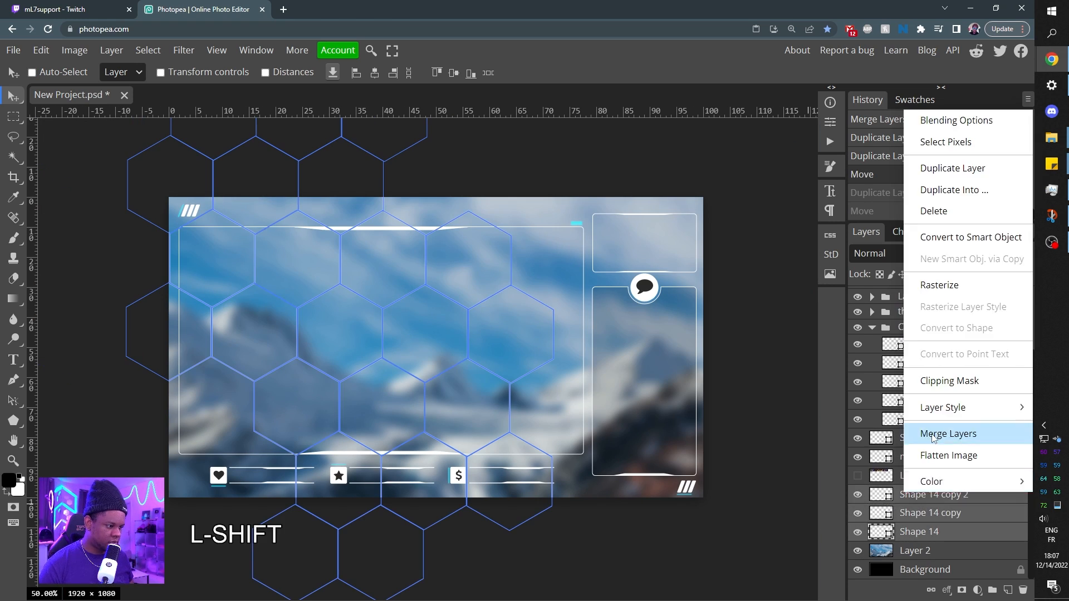
click(934, 436)
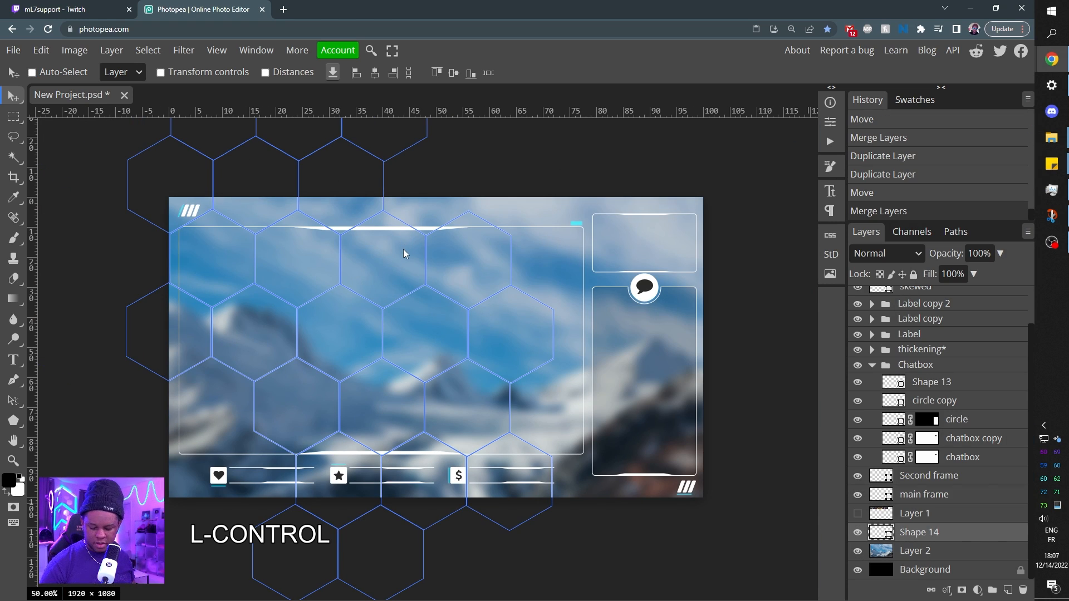
Scale the honeycomb proportionally to about 21% and place it over the canvas's upper-right corner.
key(ctrl+alt+t)
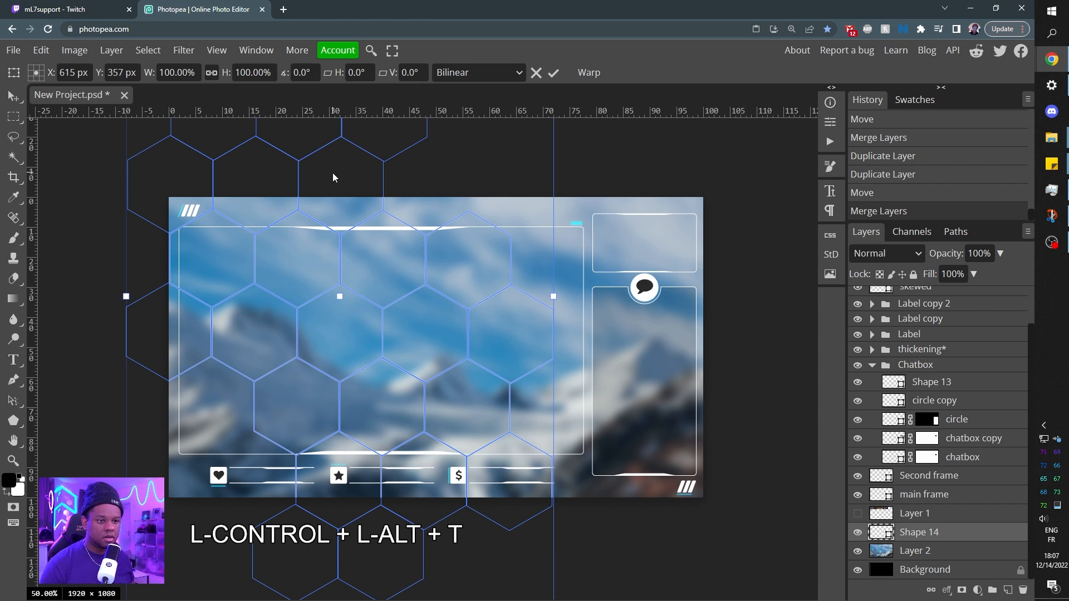
drag(333, 174, 472, 342)
drag(694, 157, 467, 416)
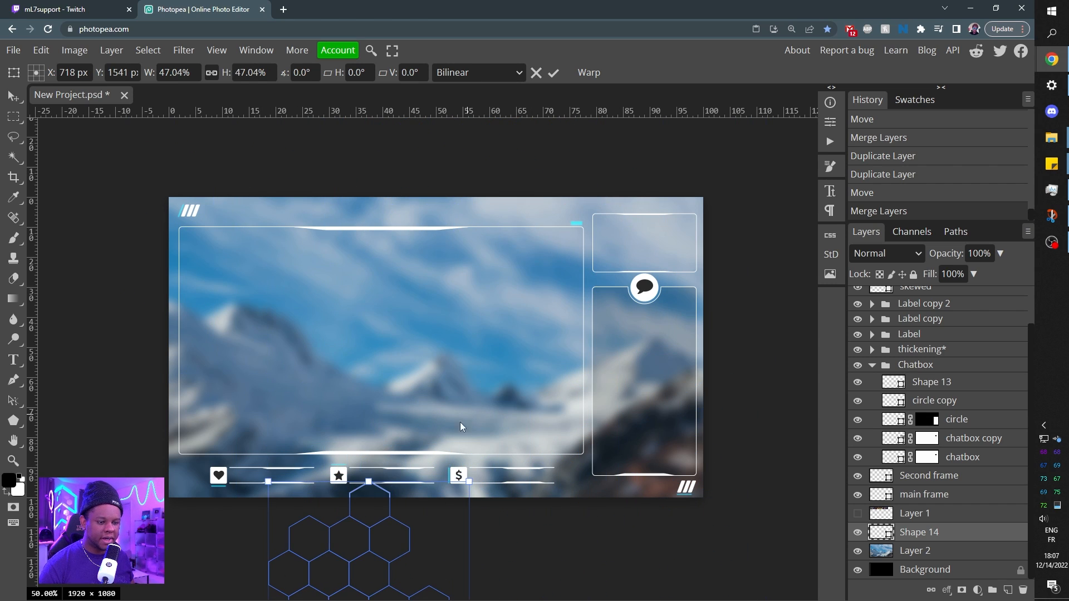
drag(359, 552, 667, 183)
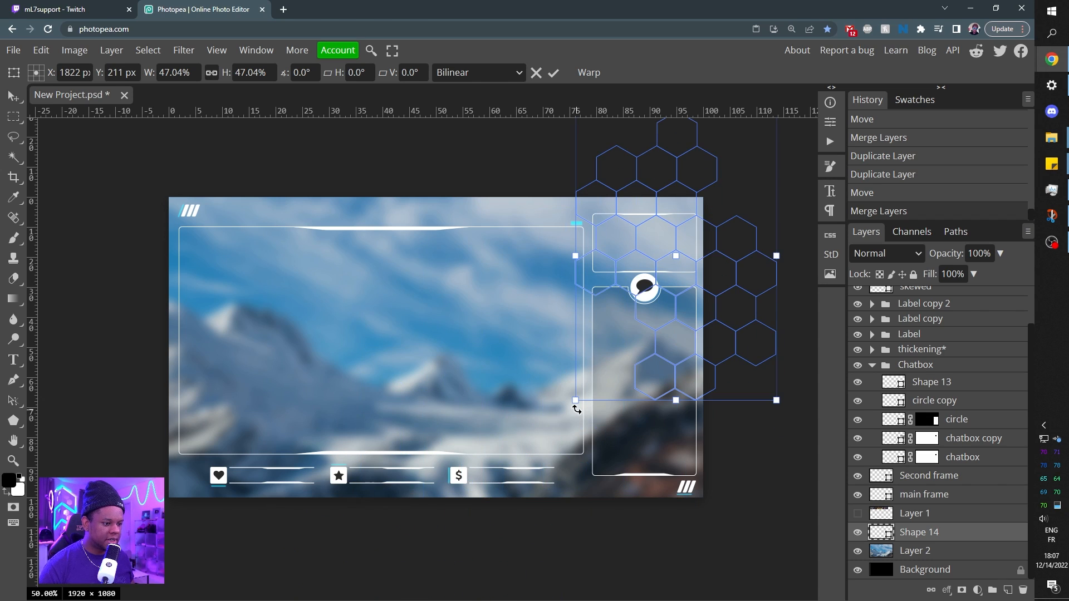
drag(575, 401, 680, 238)
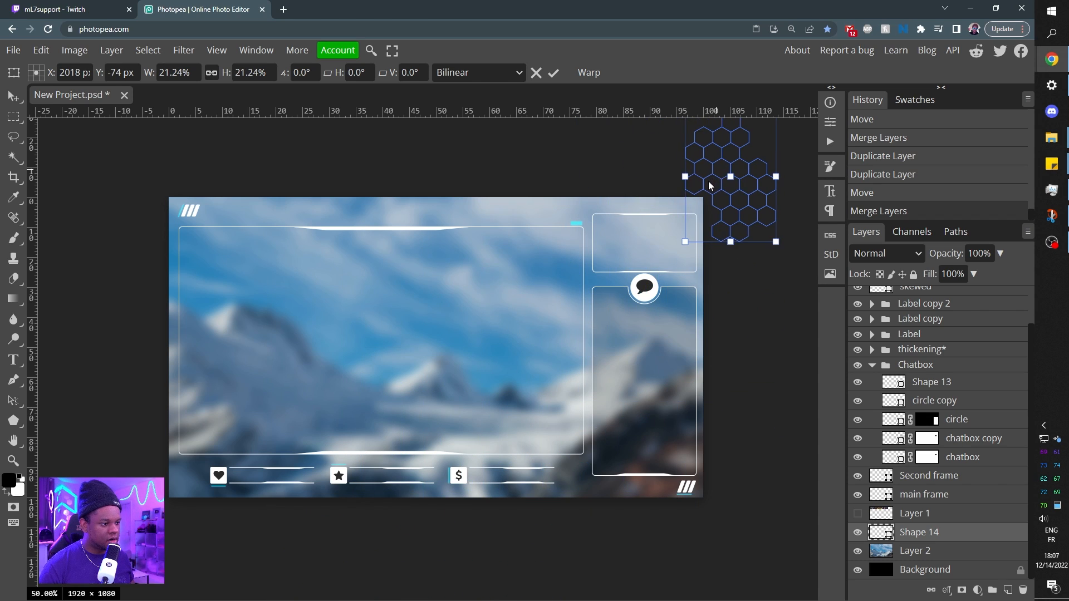
drag(713, 172, 685, 212)
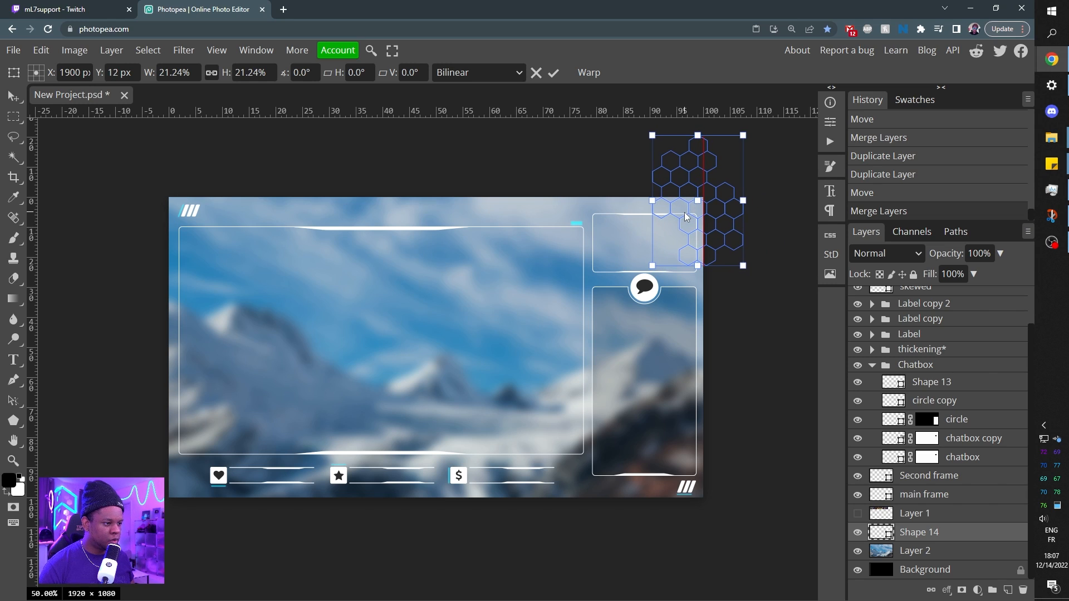
key(Return)
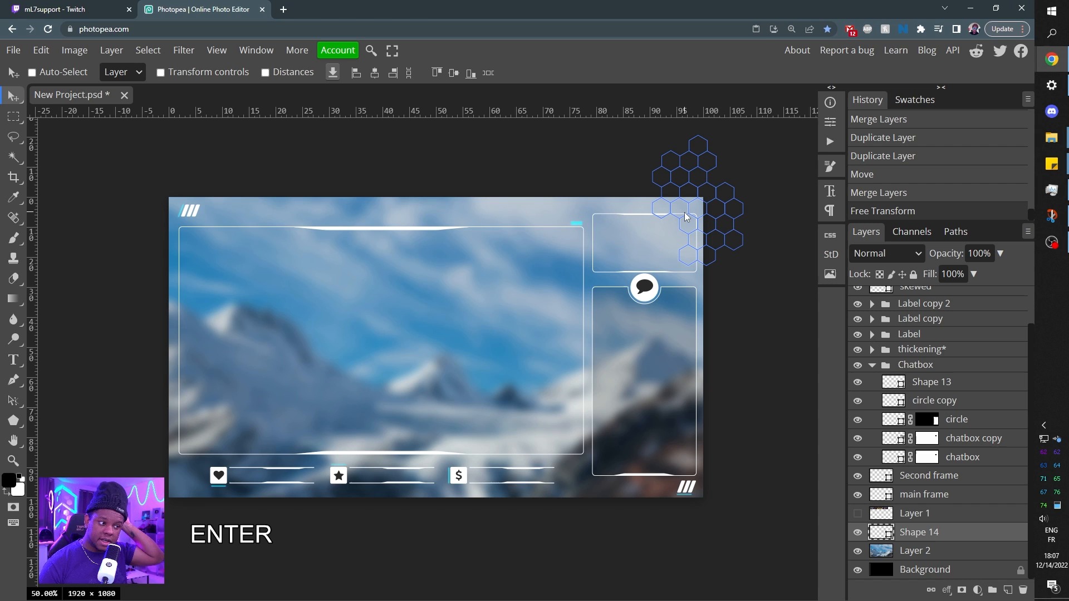
Rasterize the honeycomb layer and move it slightly down and inward so more cells cover the canvas corner.
right_click(914, 536)
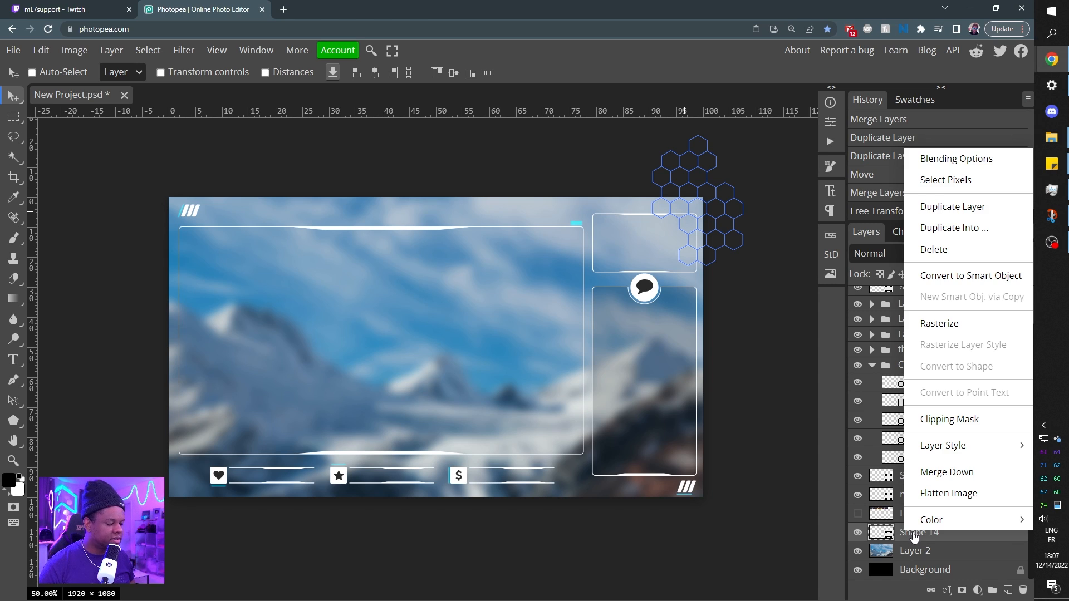
click(962, 323)
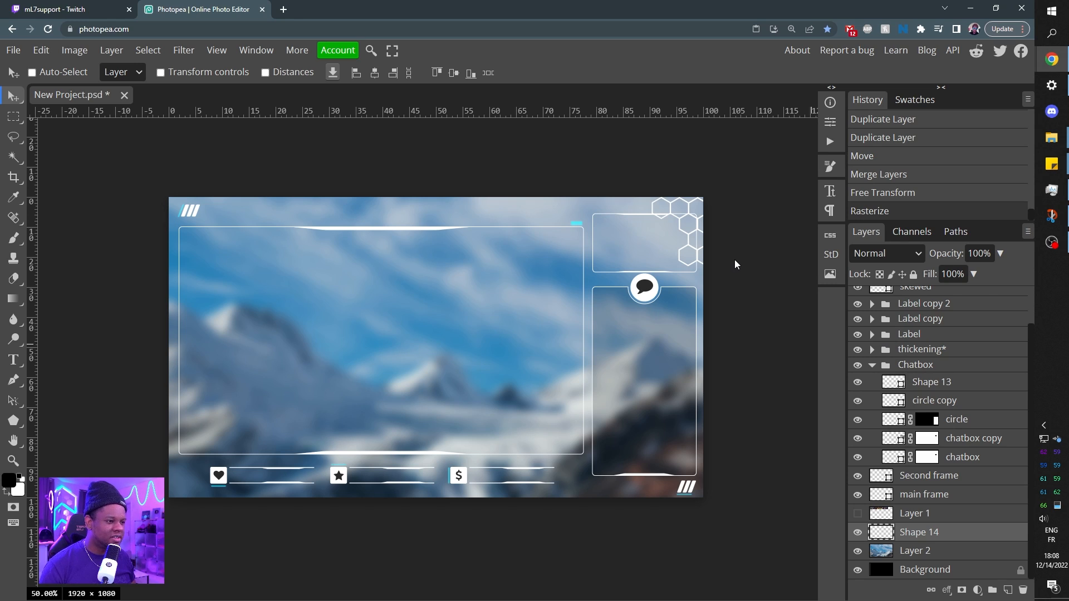
drag(727, 196, 668, 221)
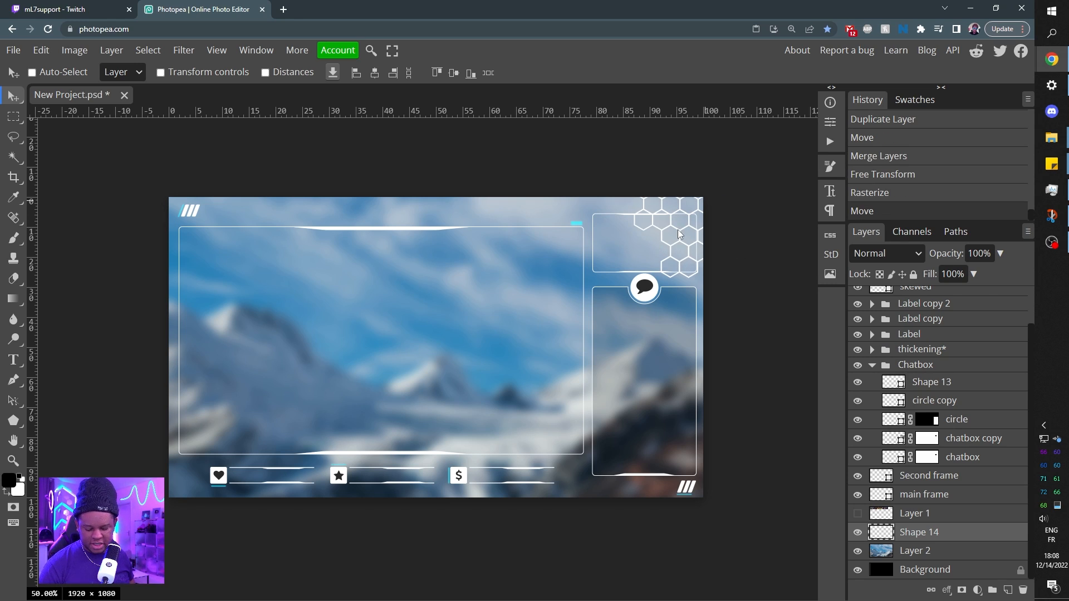
Rotate the rasterized honeycomb by -45° and shift it slightly up and left within the canvas's upper-right corner.
key(ctrl+alt)
key(ctrl+alt+t)
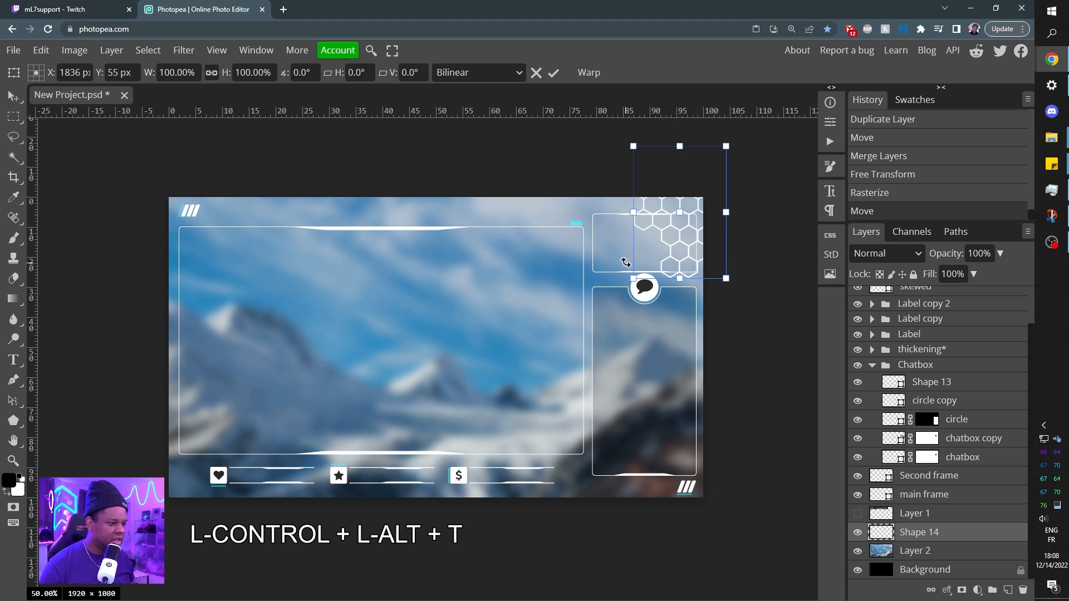
key(shift)
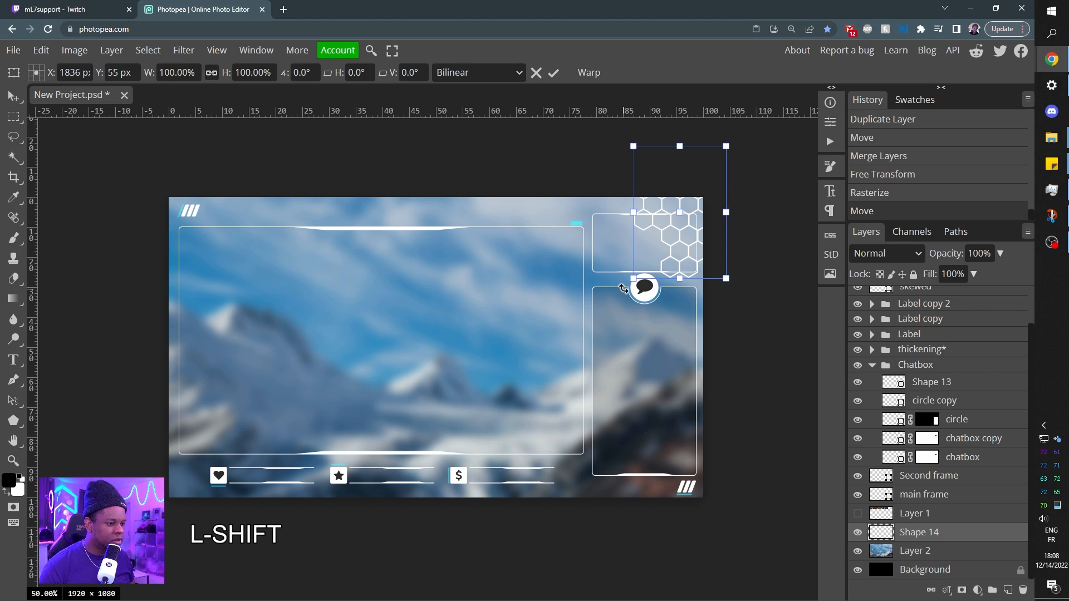
drag(624, 289, 682, 302)
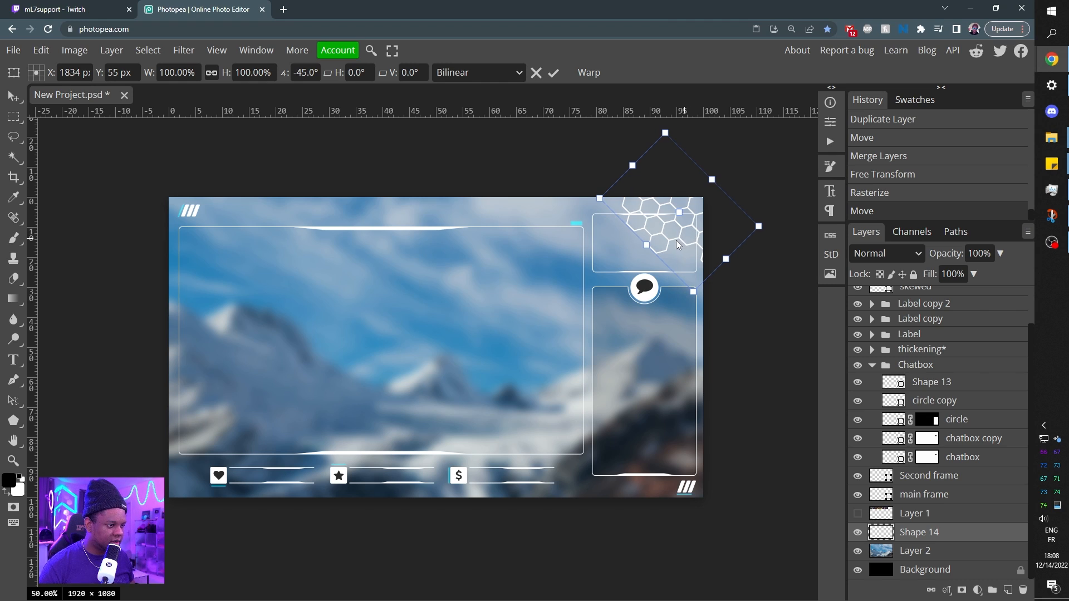
drag(683, 240, 654, 221)
key(Return)
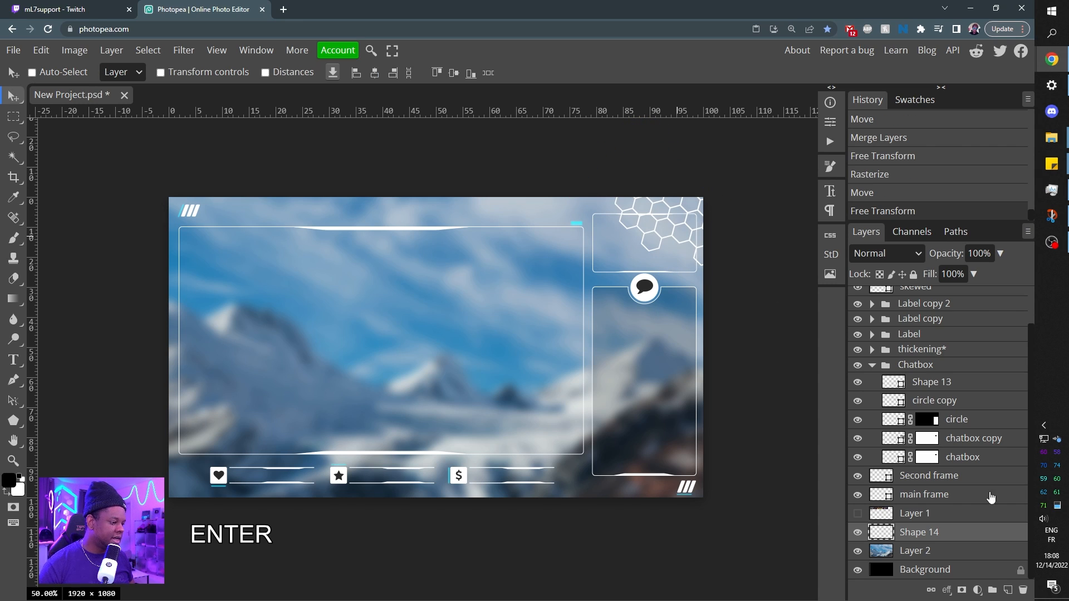
Duplicate the honeycomb layer for the canvas's other three corners and place one honeycomb copy in each.
drag(929, 534, 930, 547)
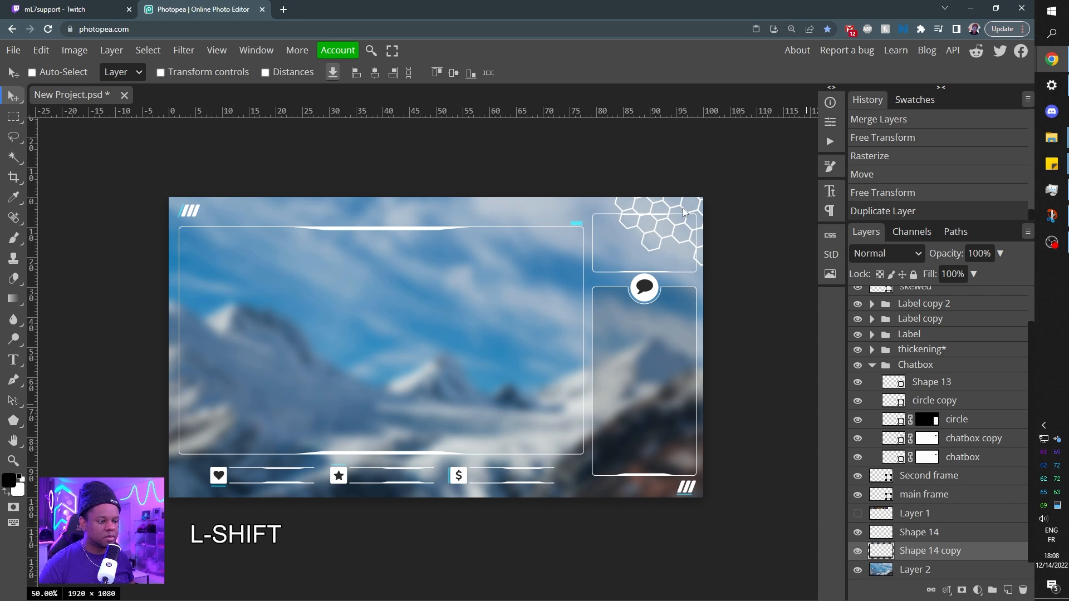
drag(684, 212, 642, 536)
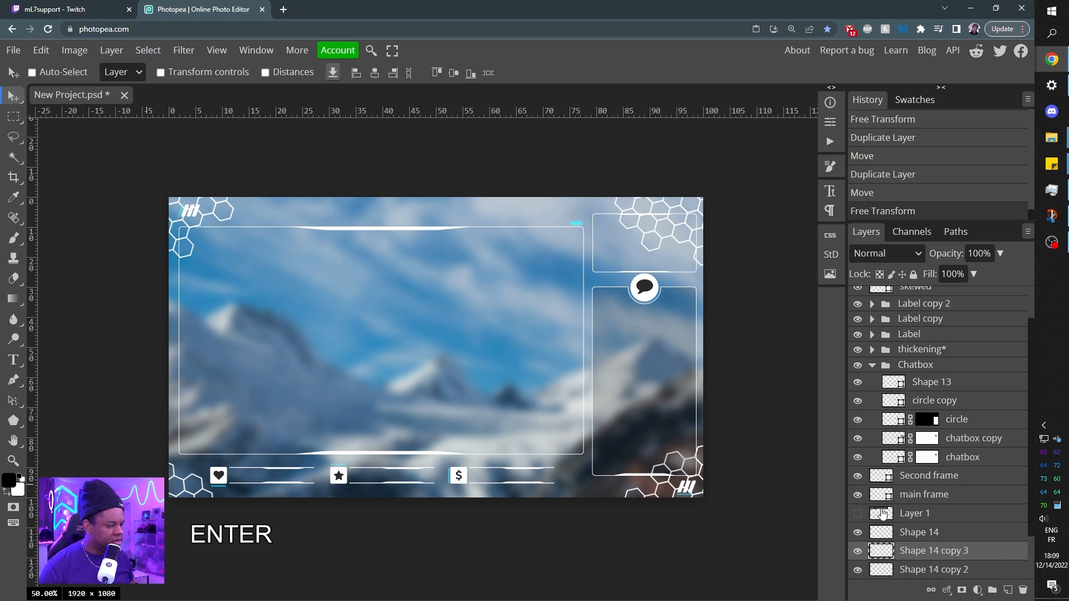
scroll(922, 514, down, 1)
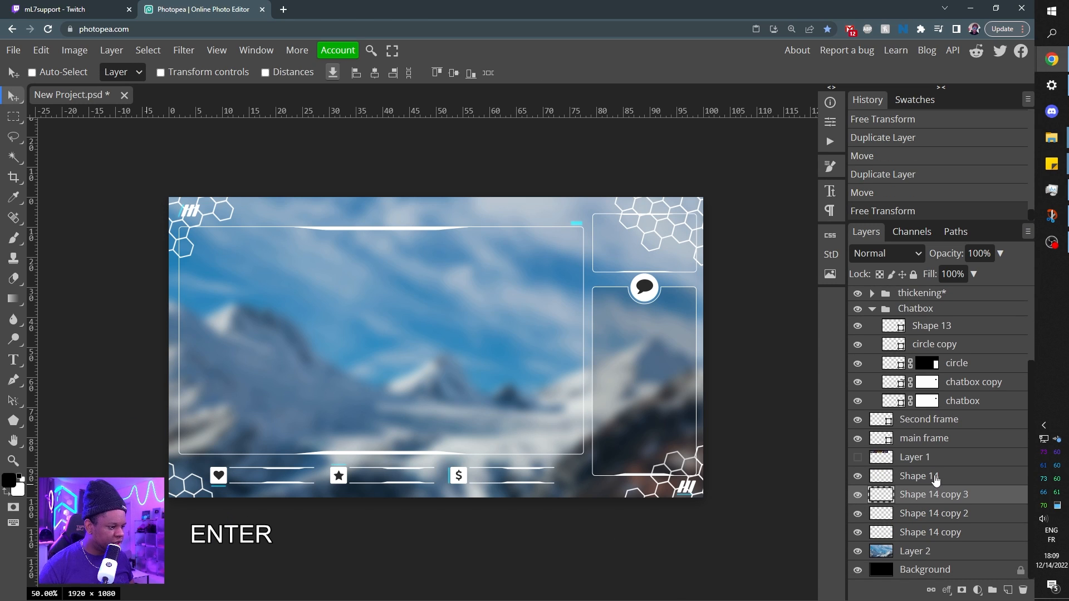
Move the original Shape 14 honeycomb further up and outward over the canvas's upper-right corner.
click(934, 477)
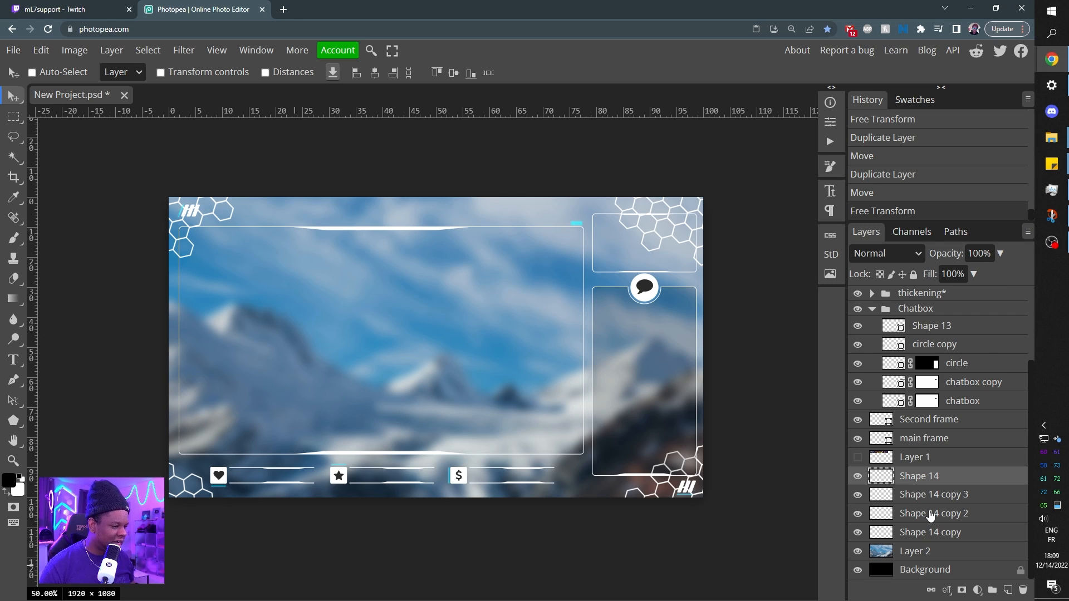
click(928, 498)
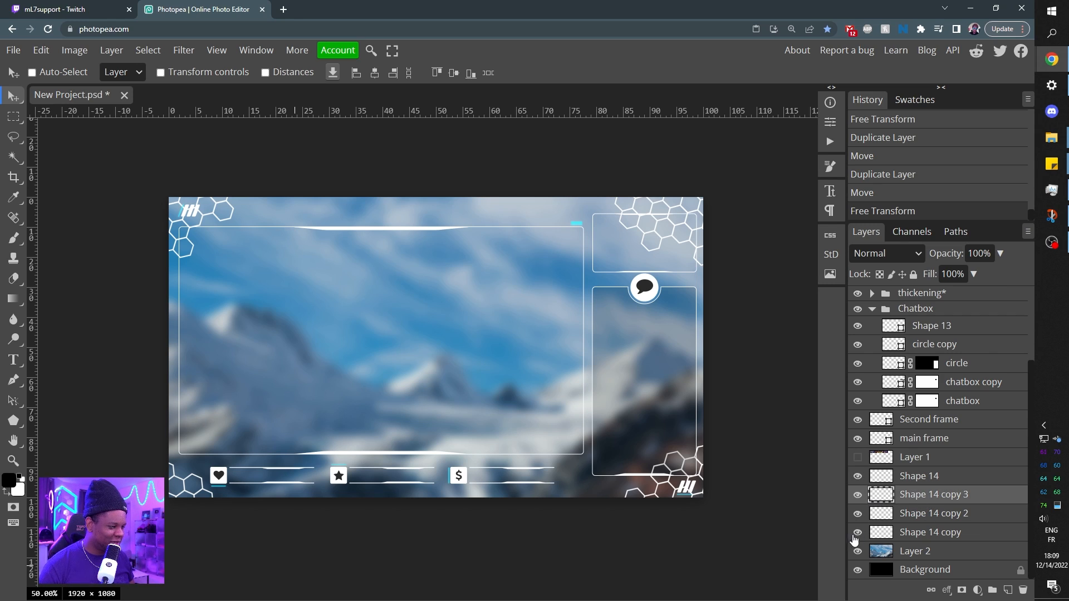
click(910, 535)
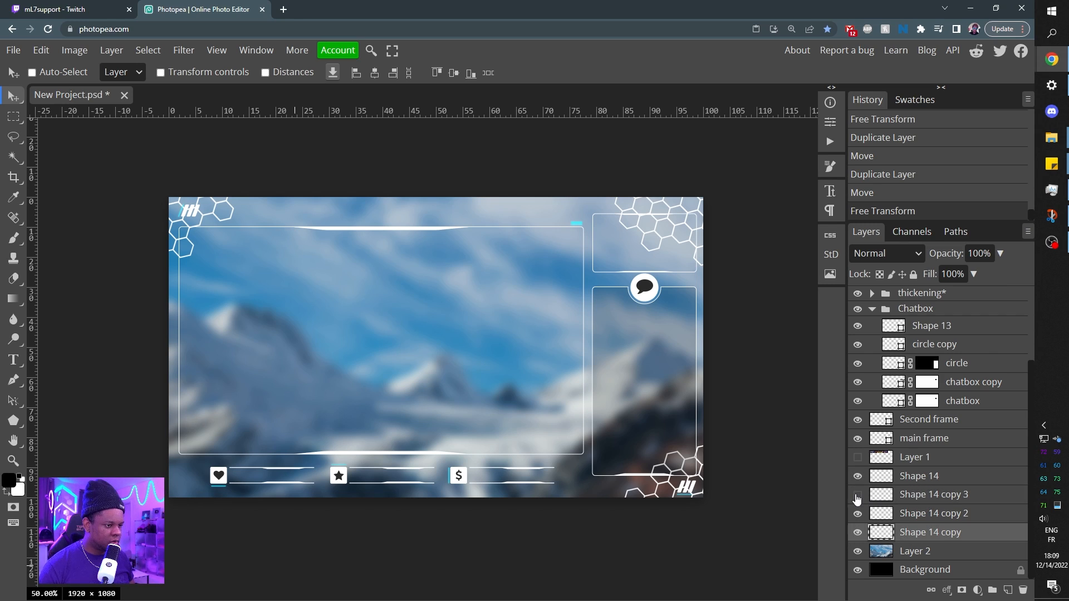
click(928, 479)
drag(683, 222, 704, 208)
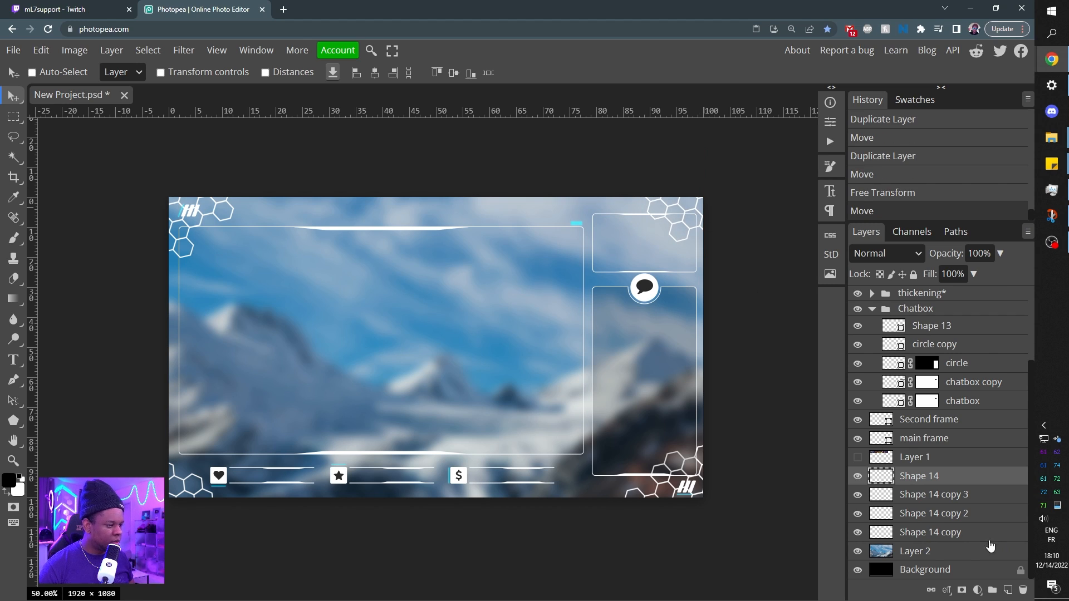
Lower the opacity of all four honeycomb layers to 28% and collapse the Chatbox folder.
shift+click(928, 533)
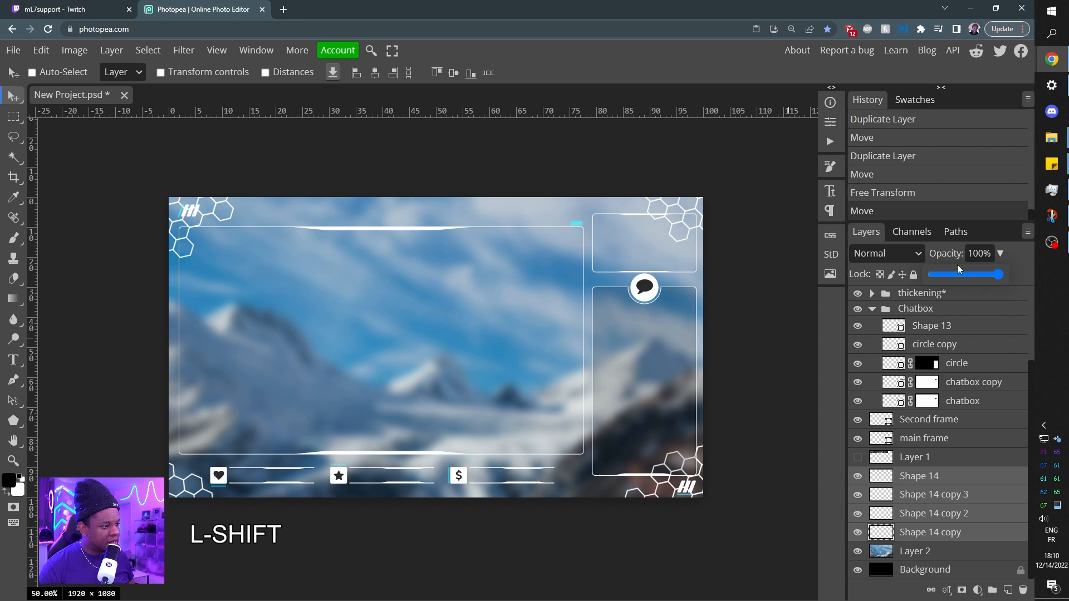
drag(945, 275, 951, 273)
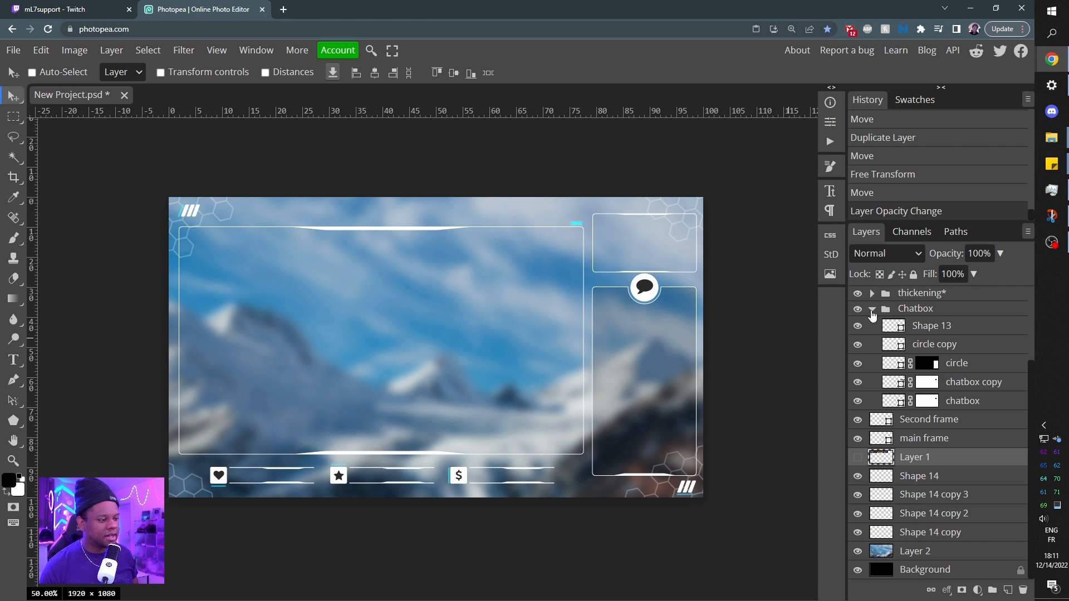
click(872, 310)
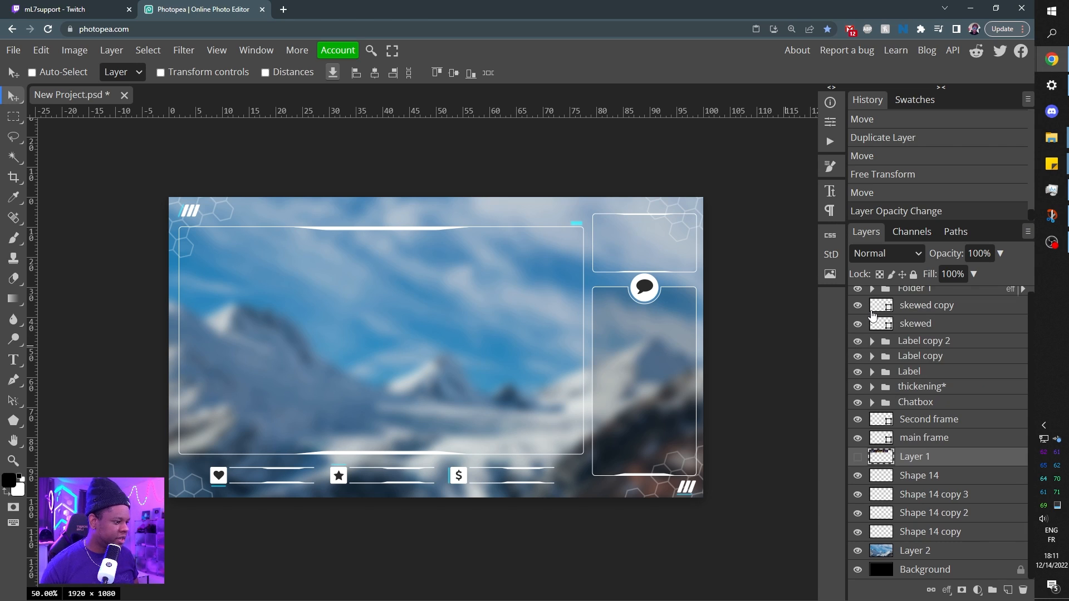
Duplicate the main frame layer and give the copy a solid black fill.
click(881, 438)
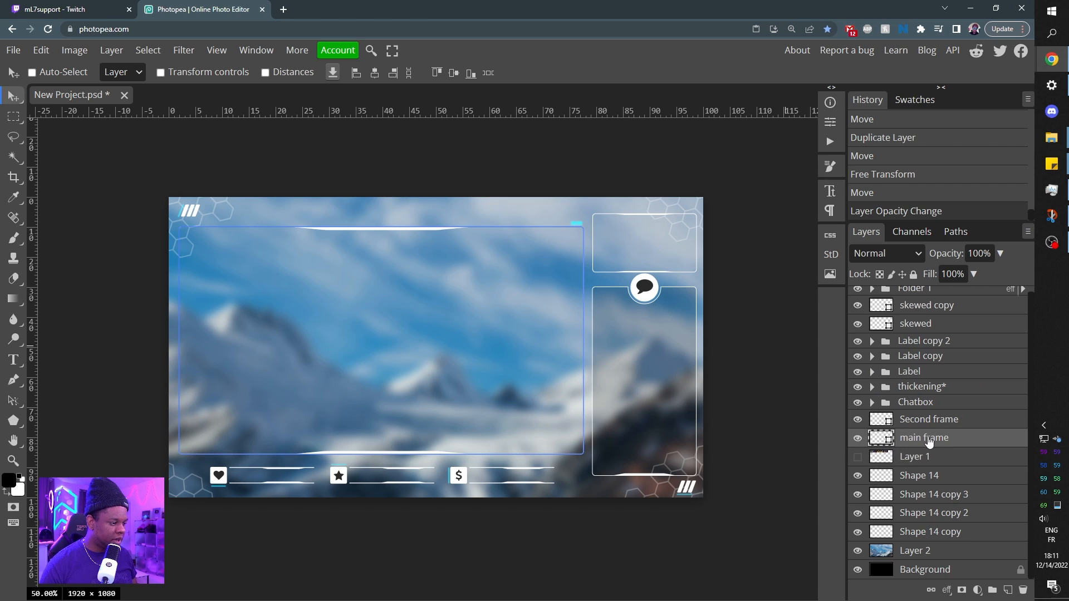
drag(948, 439, 950, 436)
key(u)
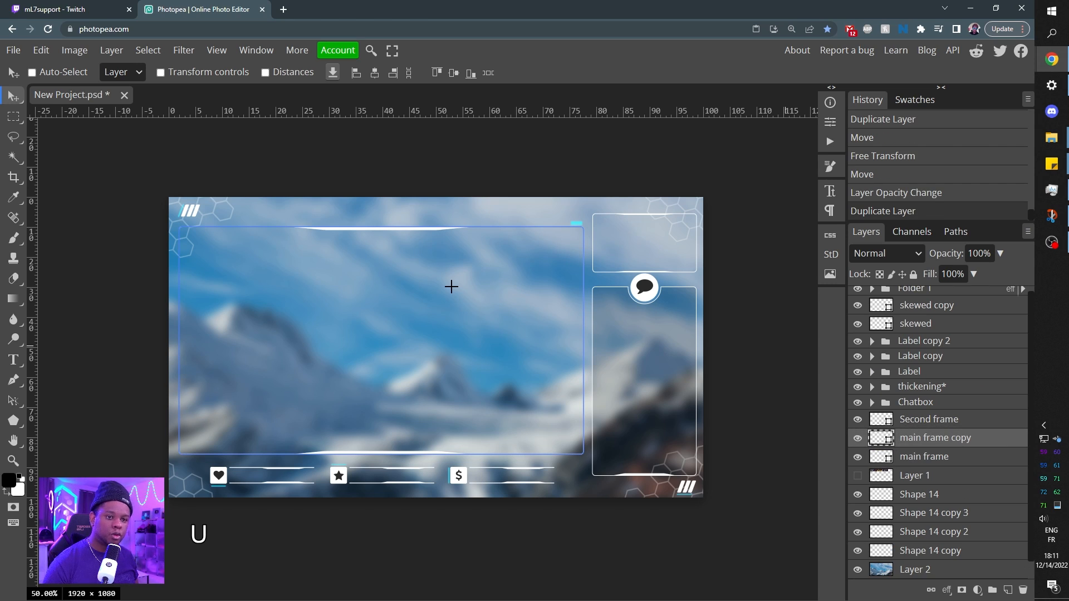
click(112, 74)
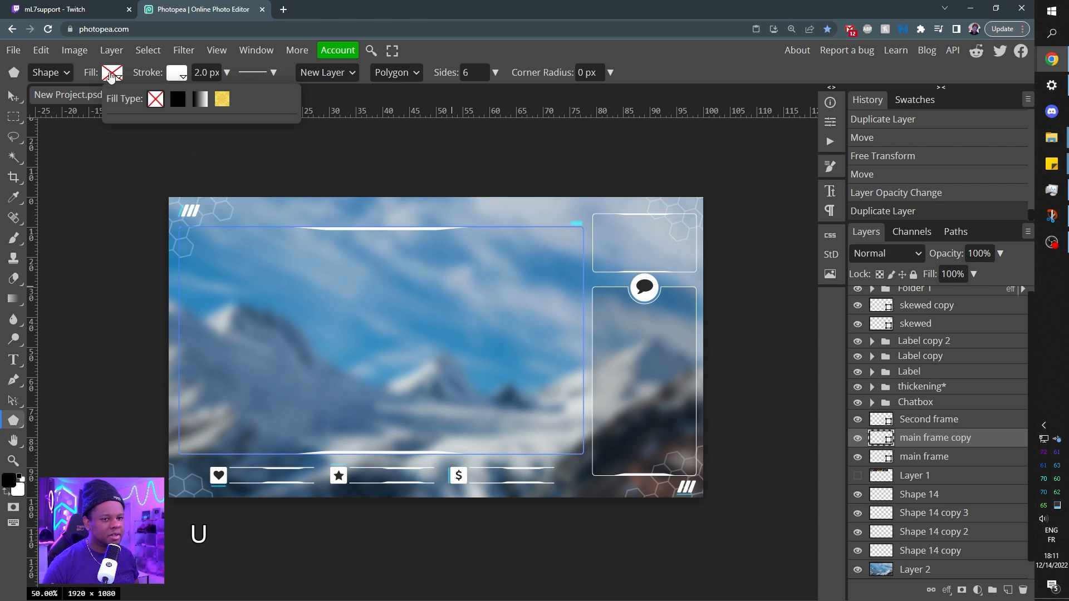
click(184, 98)
click(118, 149)
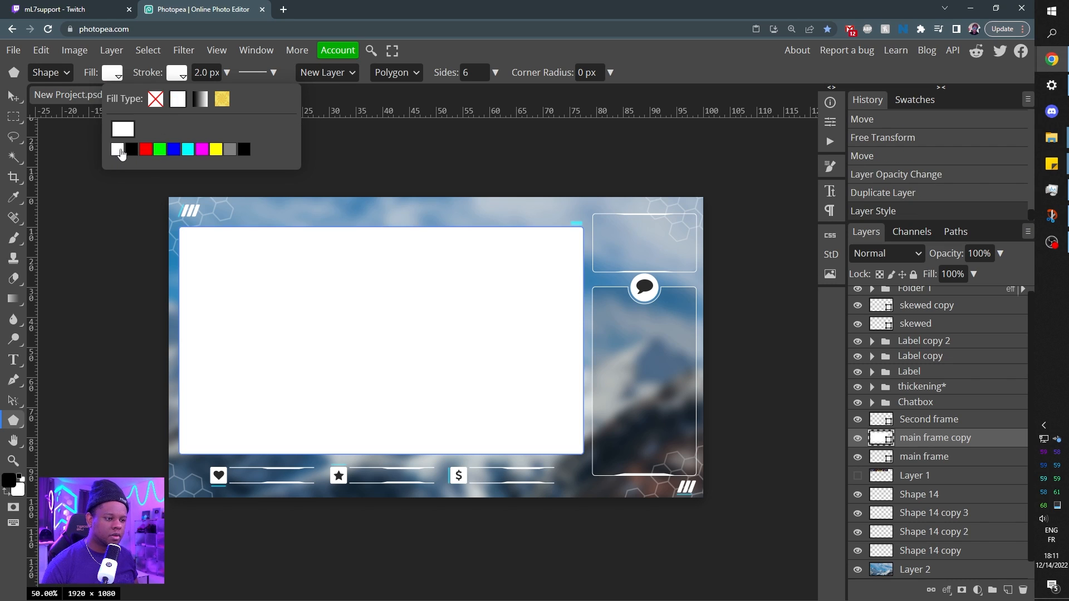
click(131, 150)
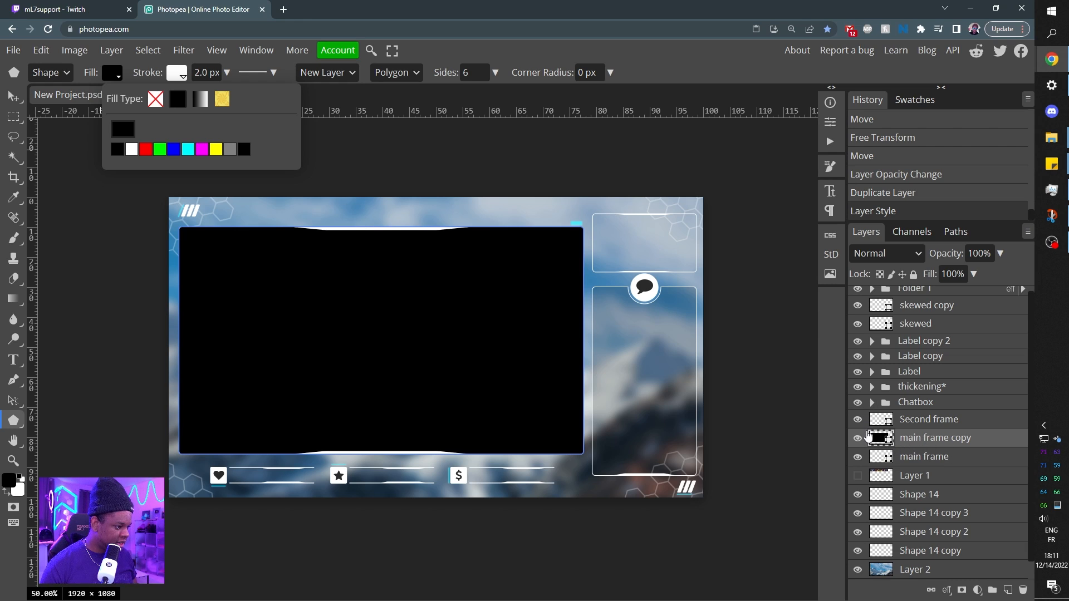
Duplicate the Second frame layer and give the copy a solid black fill.
key(alt)
drag(936, 426, 903, 426)
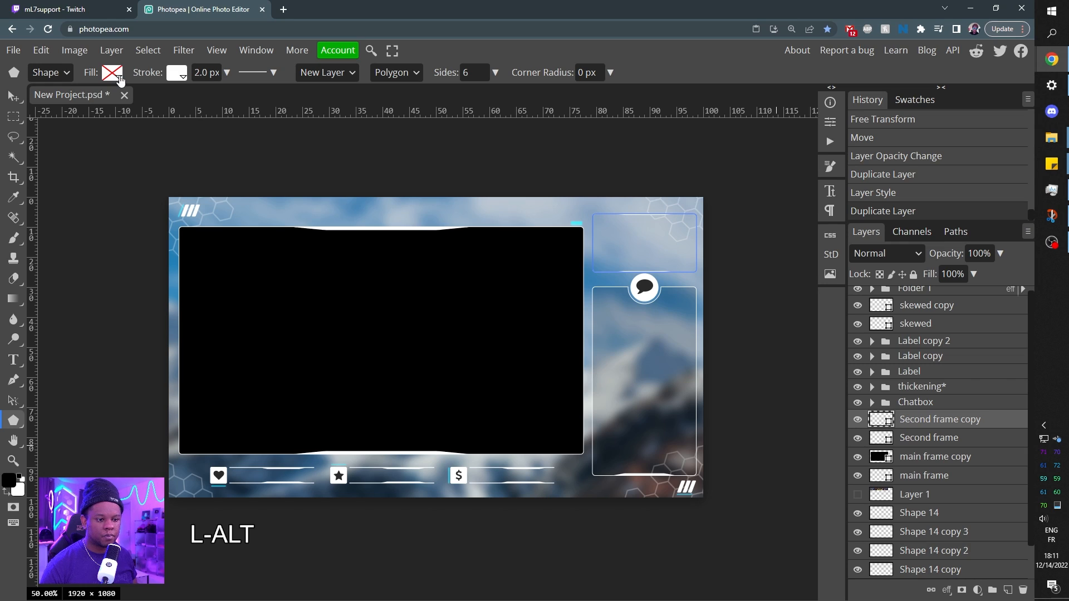
click(113, 73)
click(177, 100)
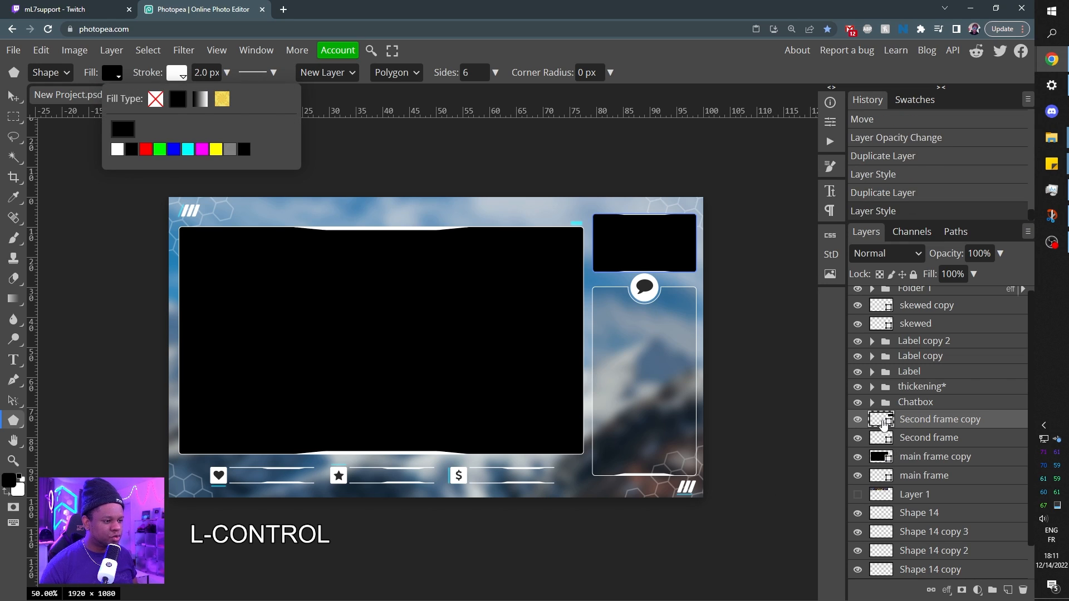
Load the pixels of both black-filled frame copies as one combined selection, and hide the two copies.
ctrl+click(884, 422)
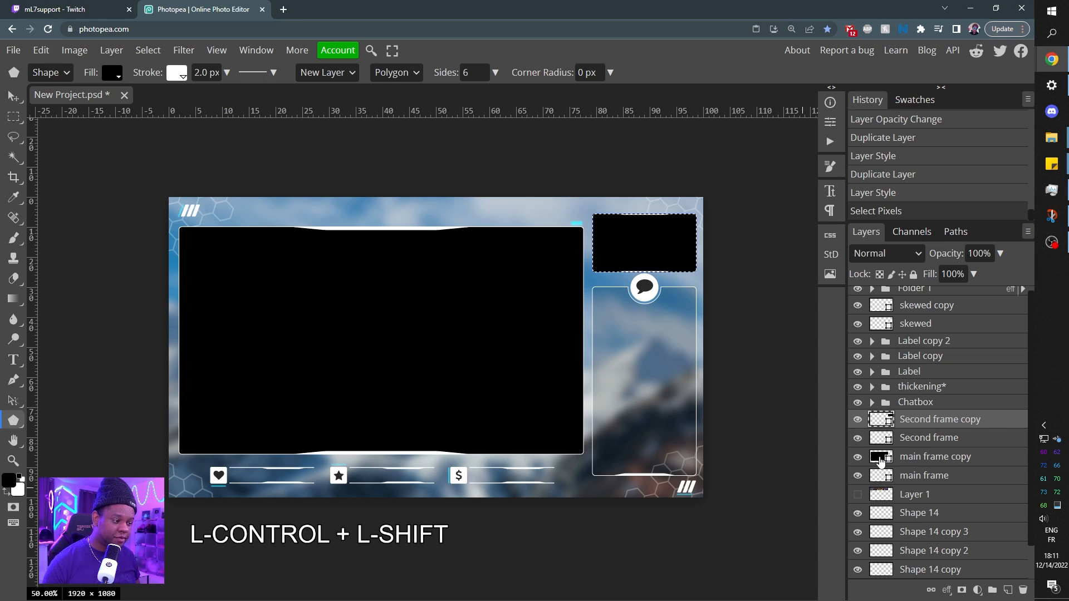
ctrl+shift+click(879, 460)
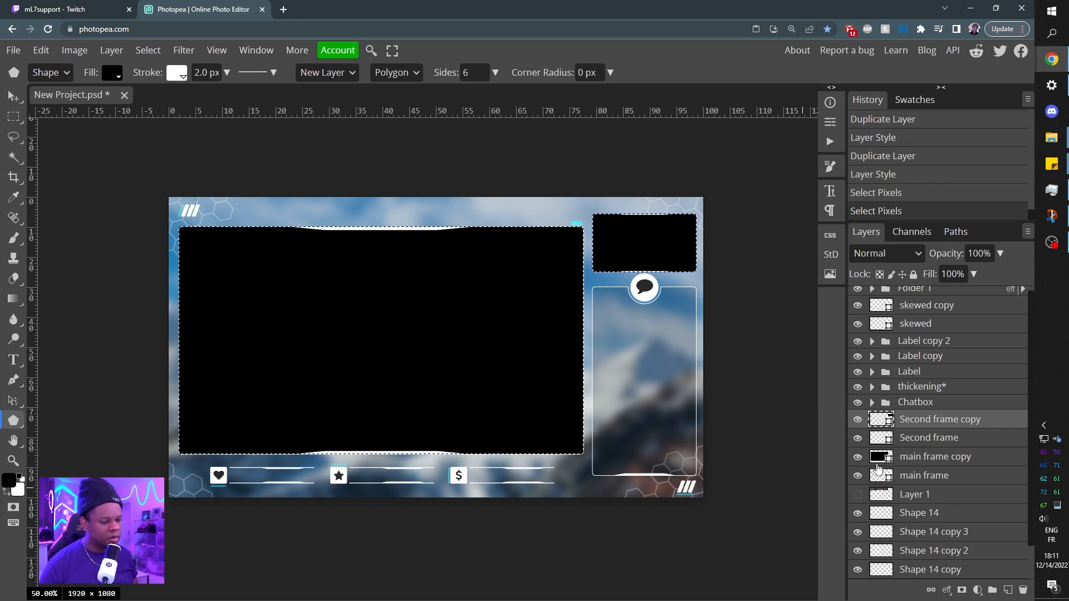
click(857, 457)
click(858, 419)
scroll(969, 421, down, 1)
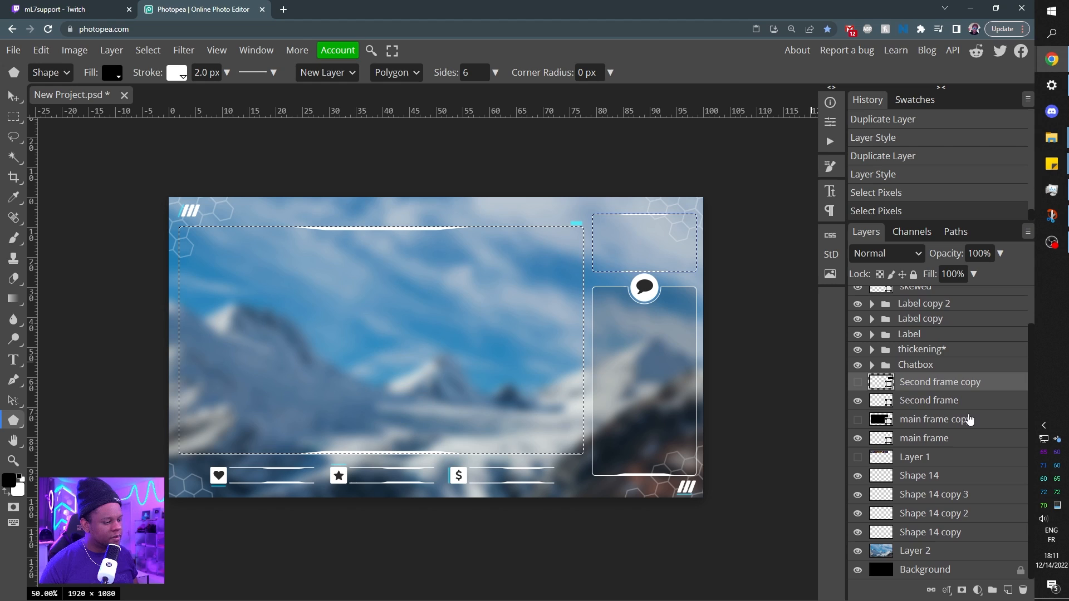
Add a raster mask from the selection to the mountain image on Layer 2, and invert the mask.
click(919, 551)
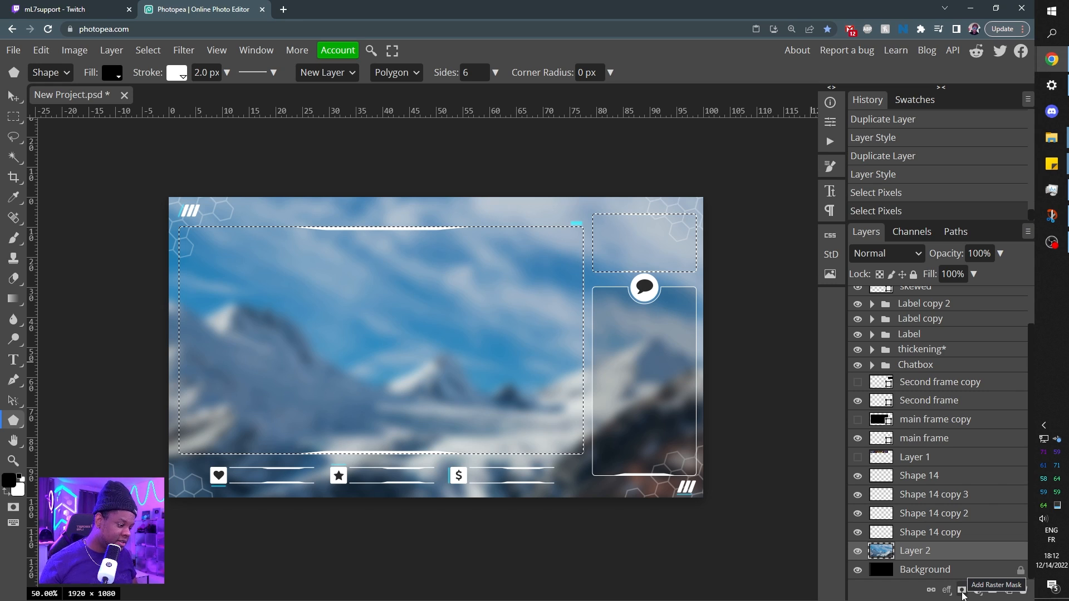
click(962, 591)
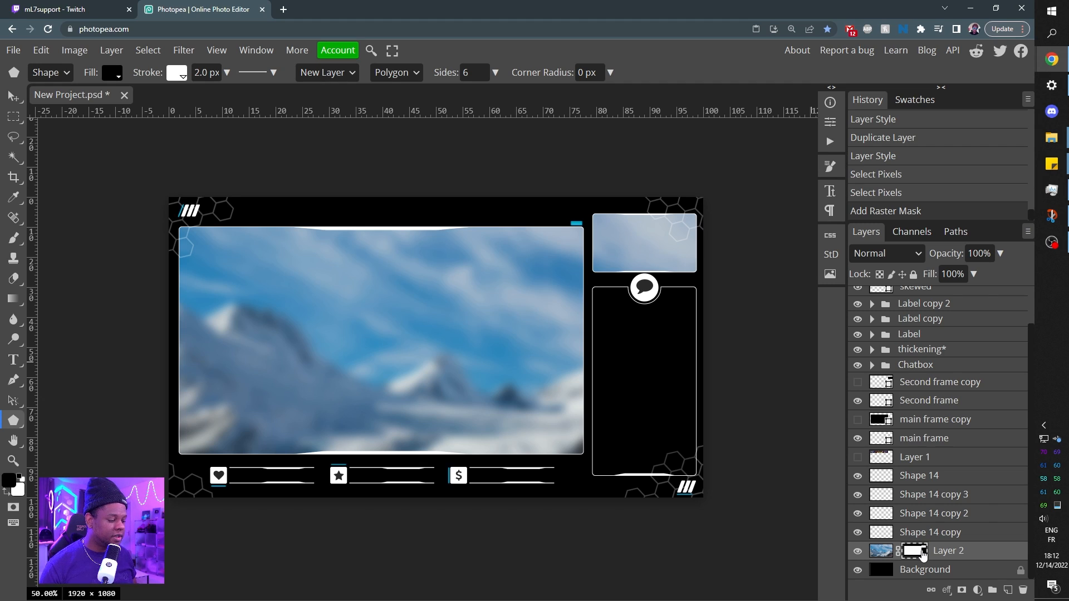
key(ctrl)
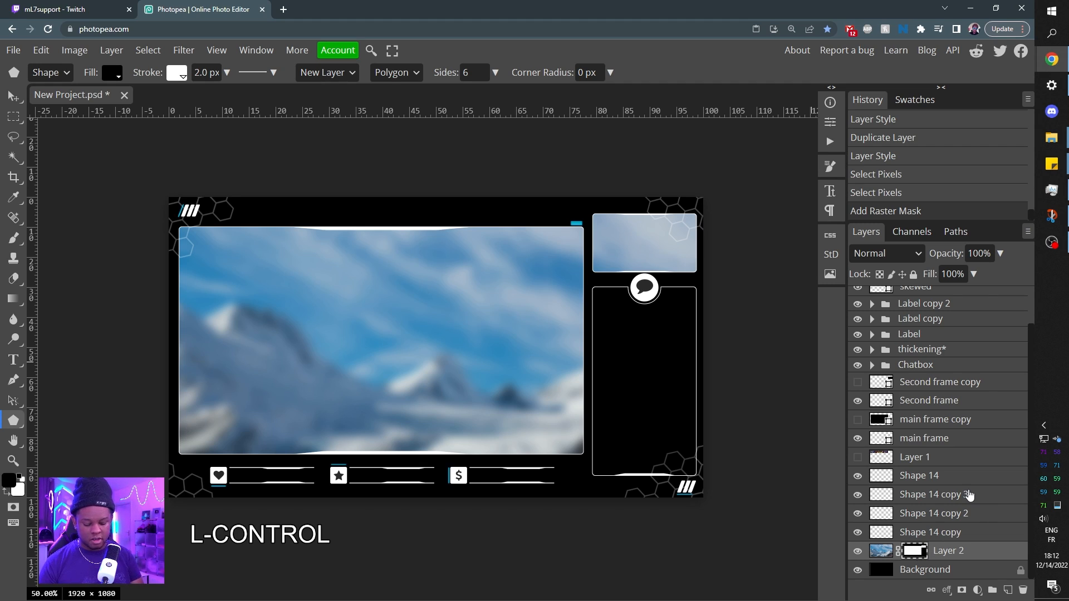
key(ctrl+i)
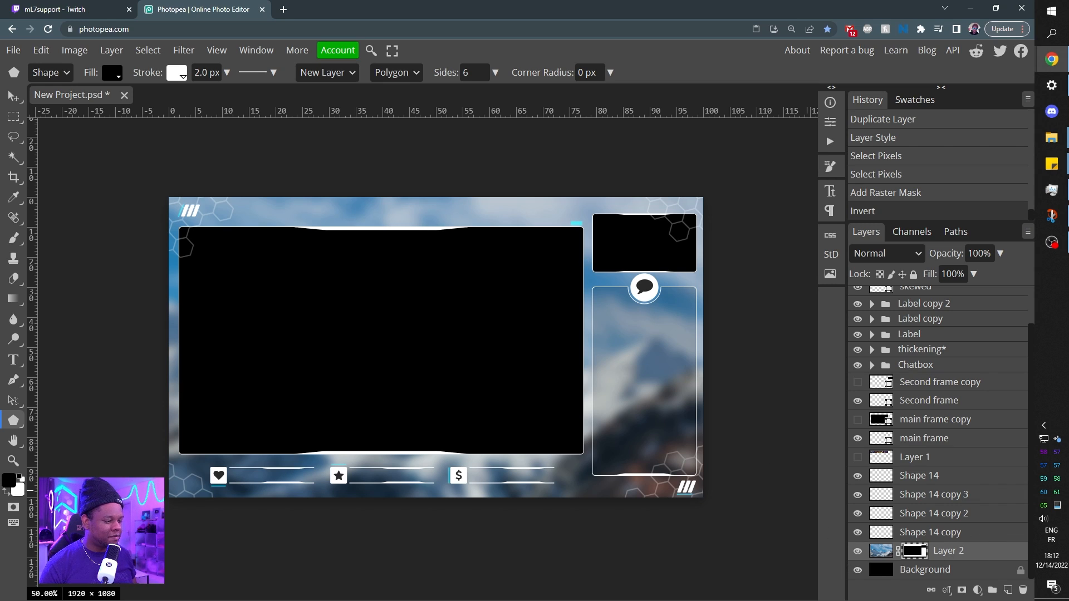
Unlock the Background layer and copy Layer 2's raster mask onto it.
click(1020, 573)
click(955, 575)
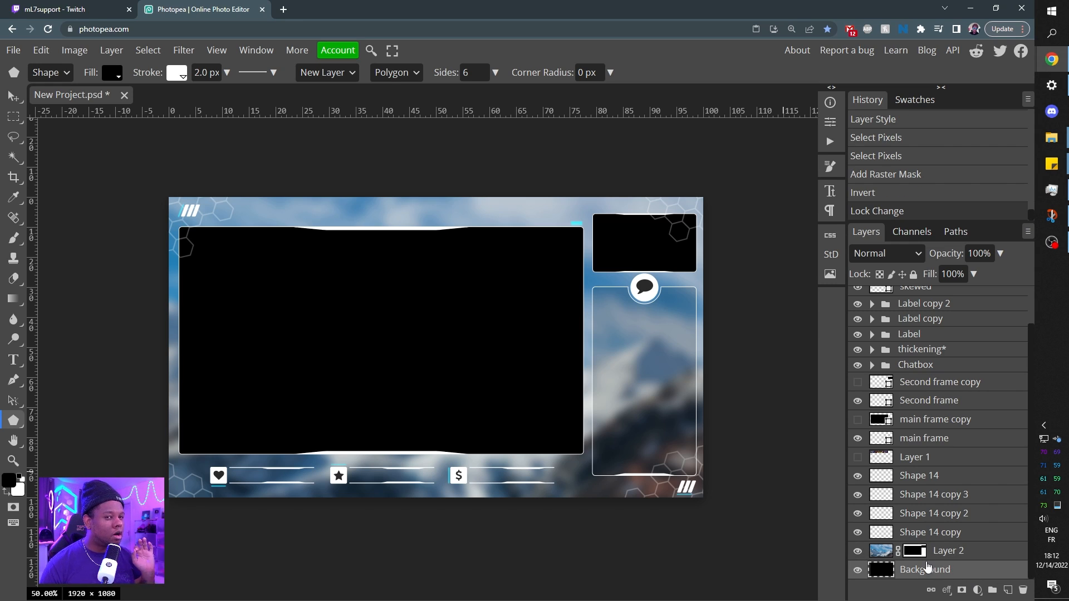
key(alt)
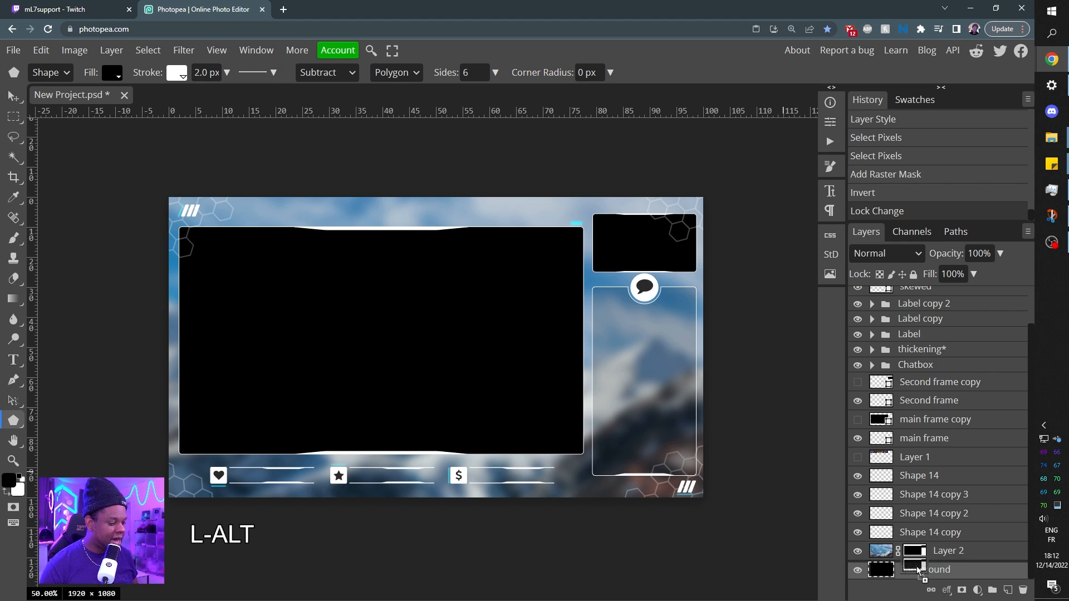
drag(918, 571, 920, 571)
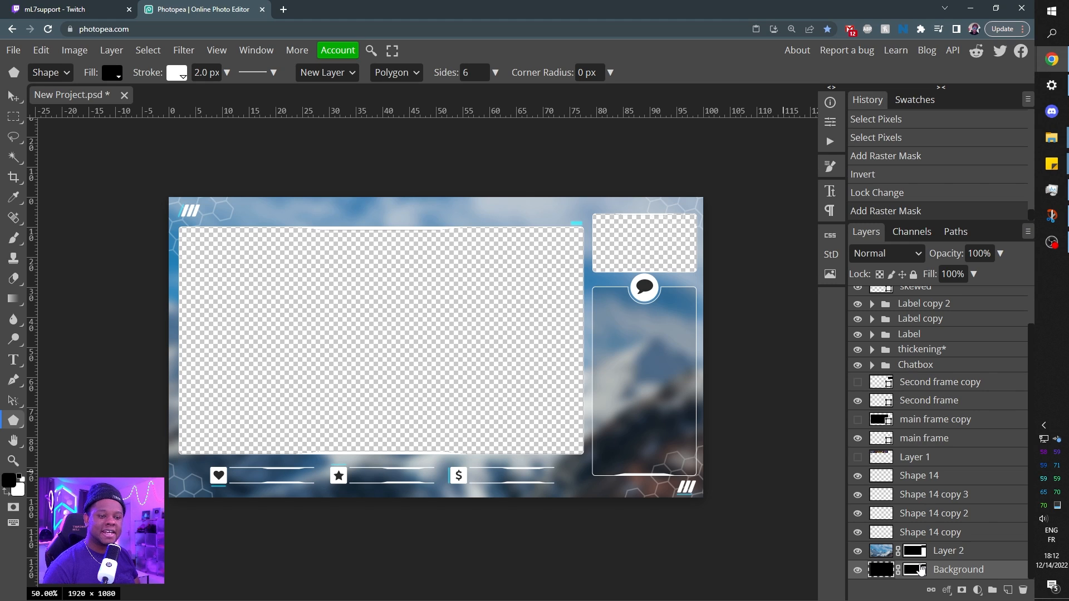
Group the four honeycomb Shape 14 layers into a folder named honeycomb.
click(924, 480)
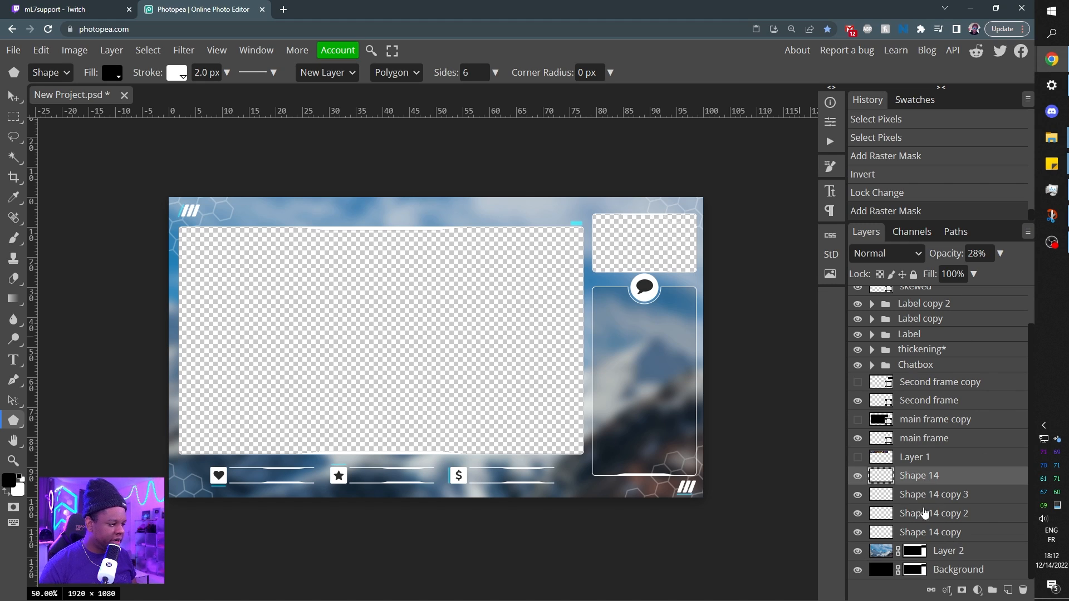
shift+click(930, 535)
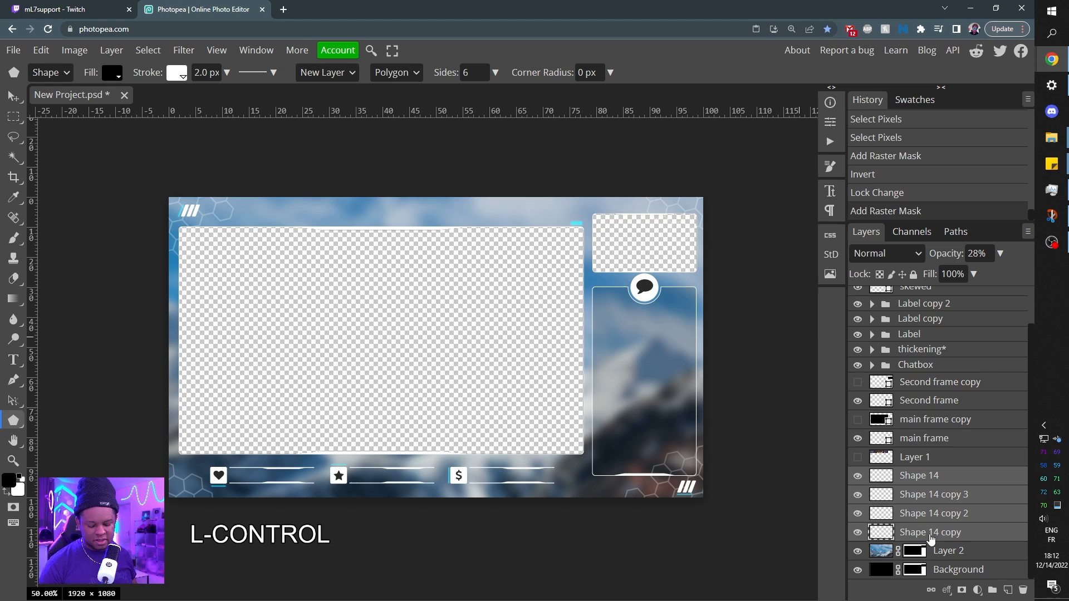
key(ctrl+g)
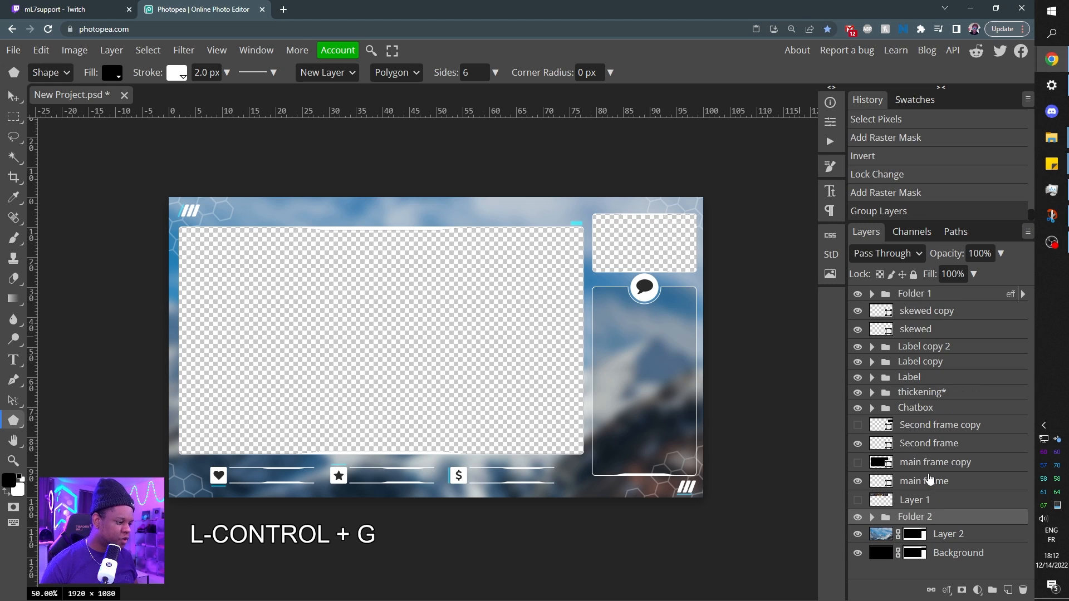
double_click(920, 516)
text(honey)
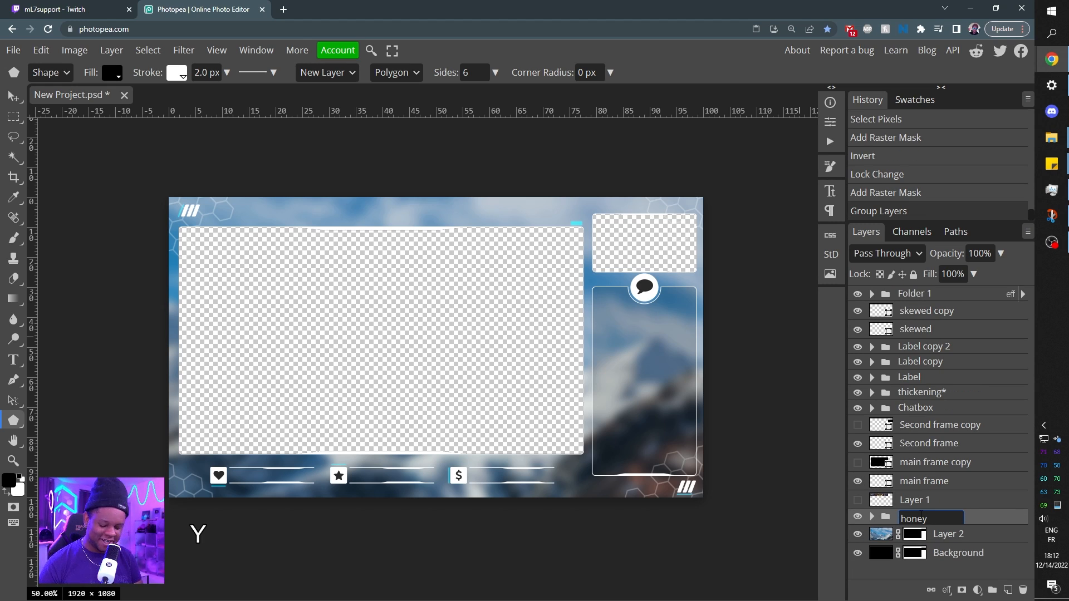
text(comb)
key(Return)
Show Layer 1 with the gameplay screenshot to identify it, and delete that layer.
click(858, 500)
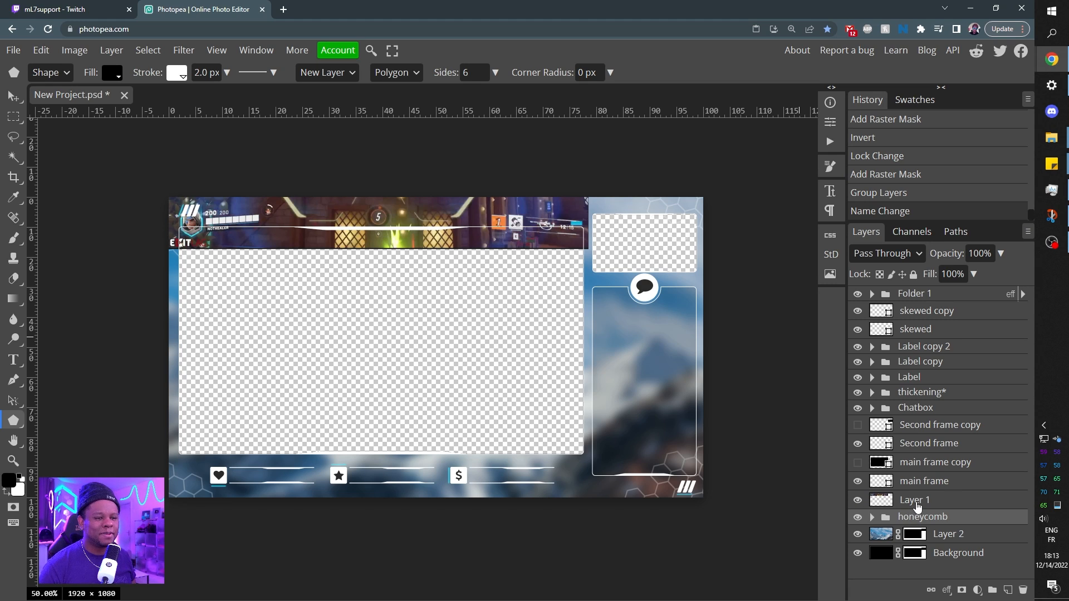
drag(913, 503, 1023, 595)
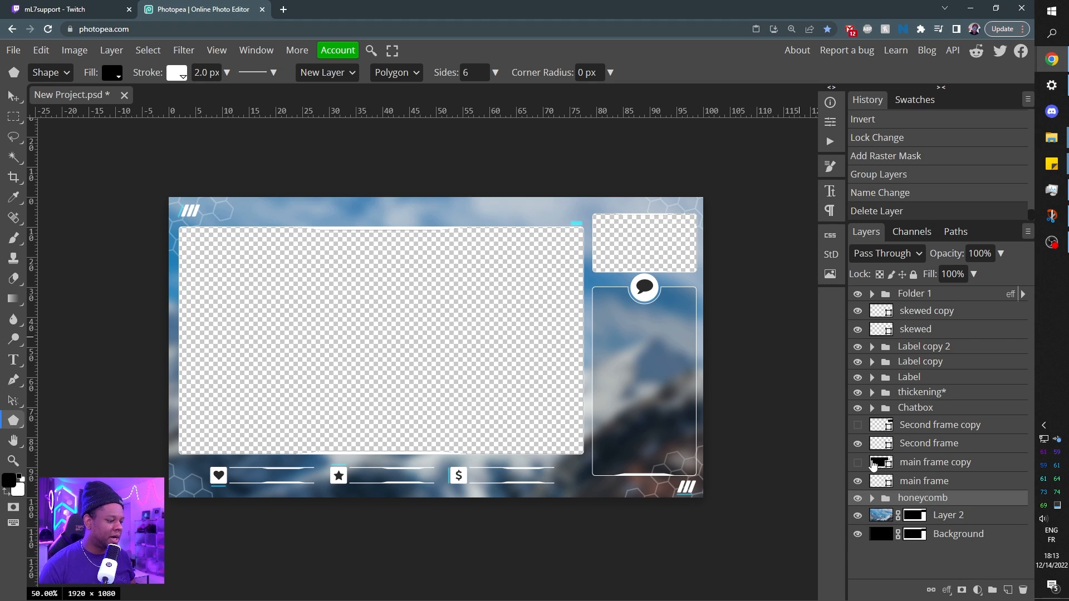
Preview the main frame copy and Second frame copy layers over the cut-outs, hiding each again.
click(858, 463)
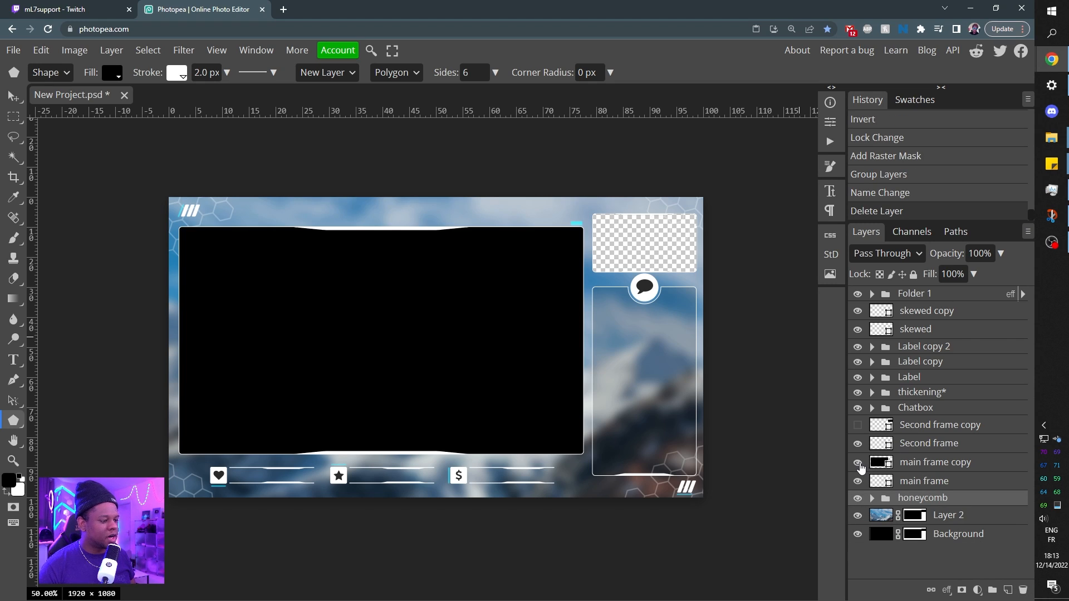
click(857, 462)
click(857, 426)
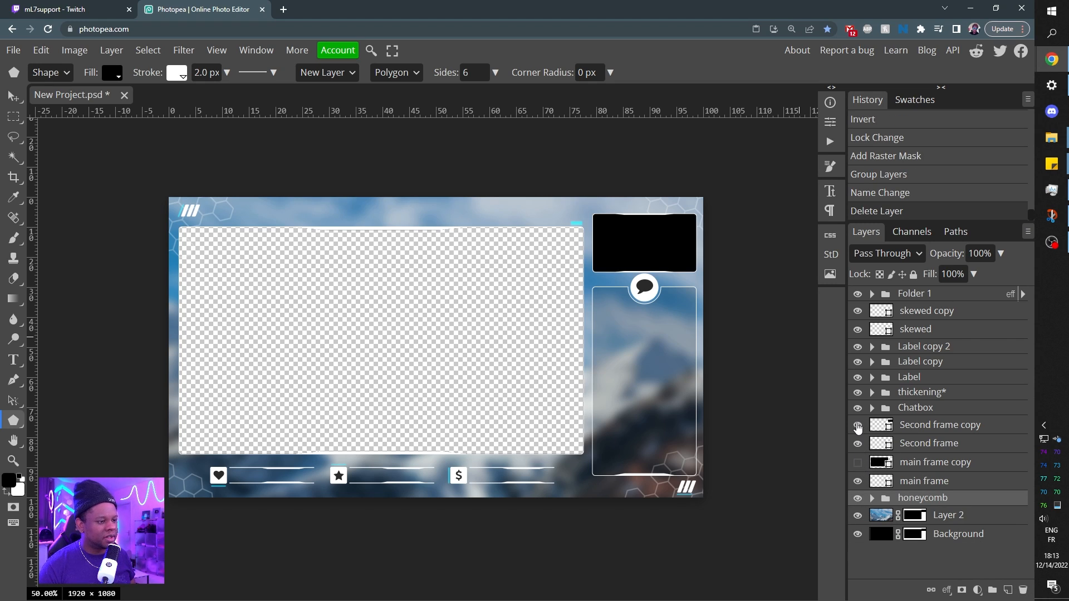
click(857, 426)
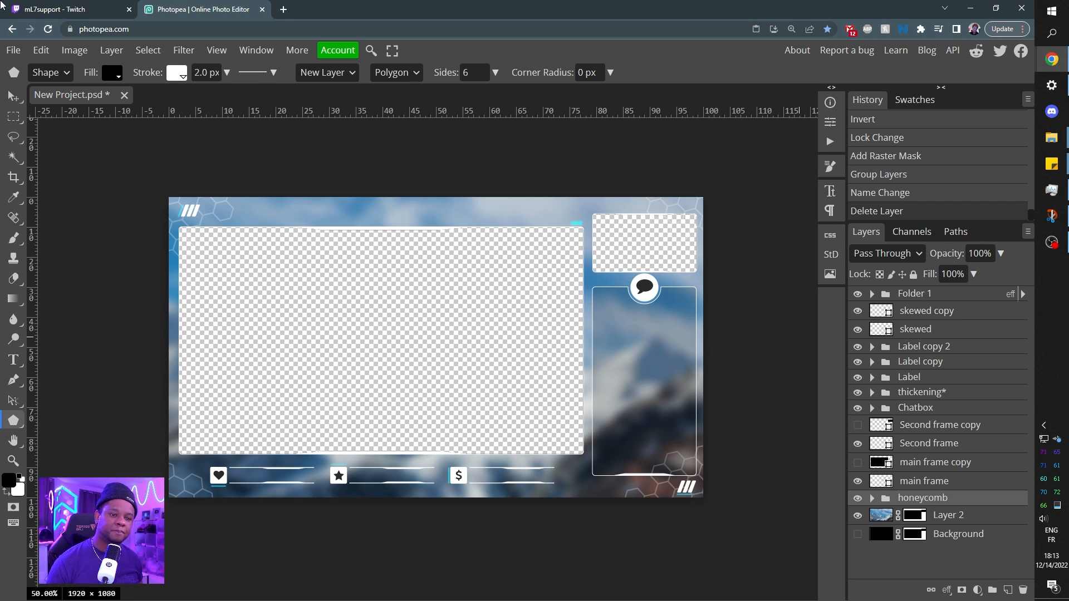
Export the overlay as a 1920 × 1080 PNG named Intermission screen in the Overwatch overlay PNG folder, and check the saved image.
click(14, 50)
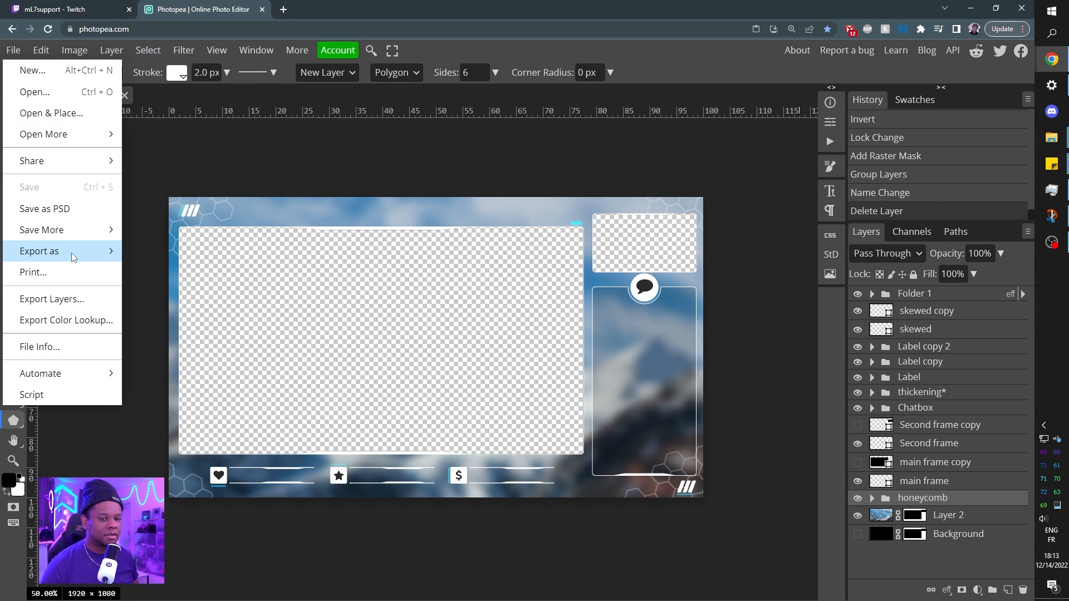
mouse_move(83, 251)
click(149, 253)
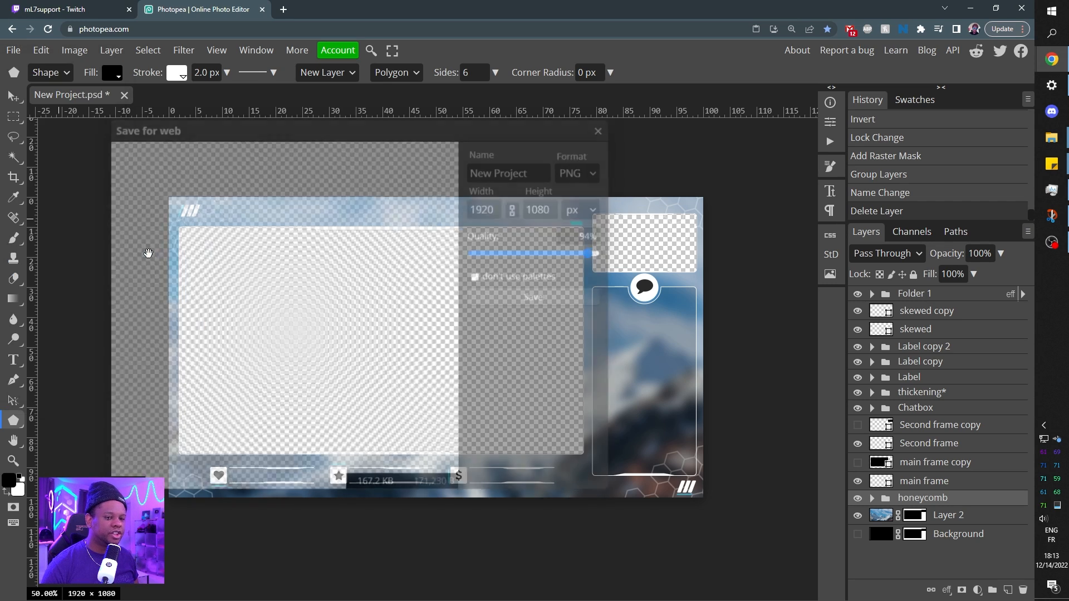
click(537, 295)
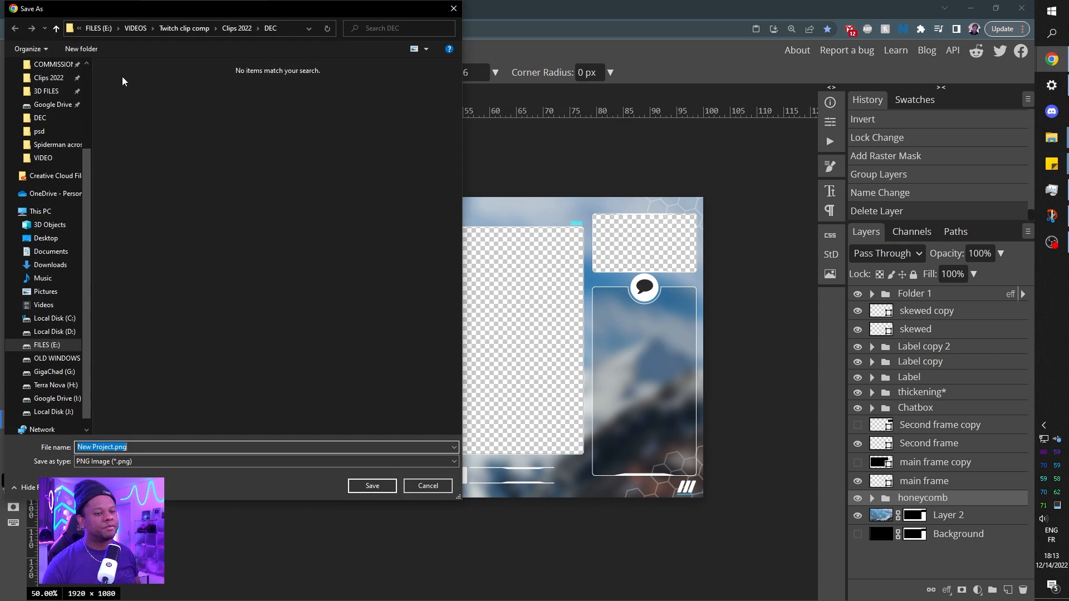
text(Intermmissio)
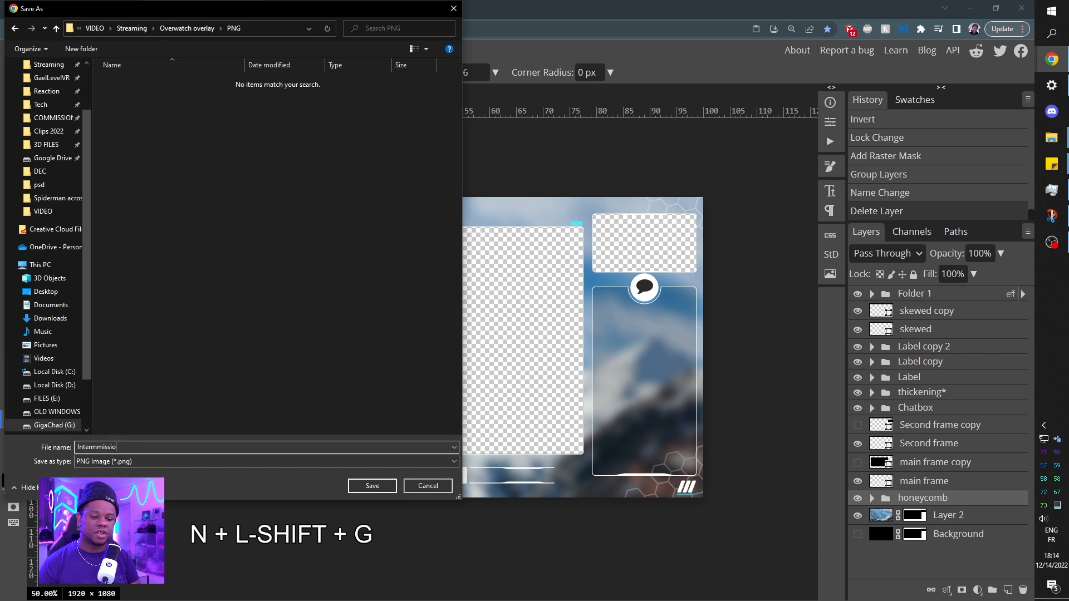
text(n scre)
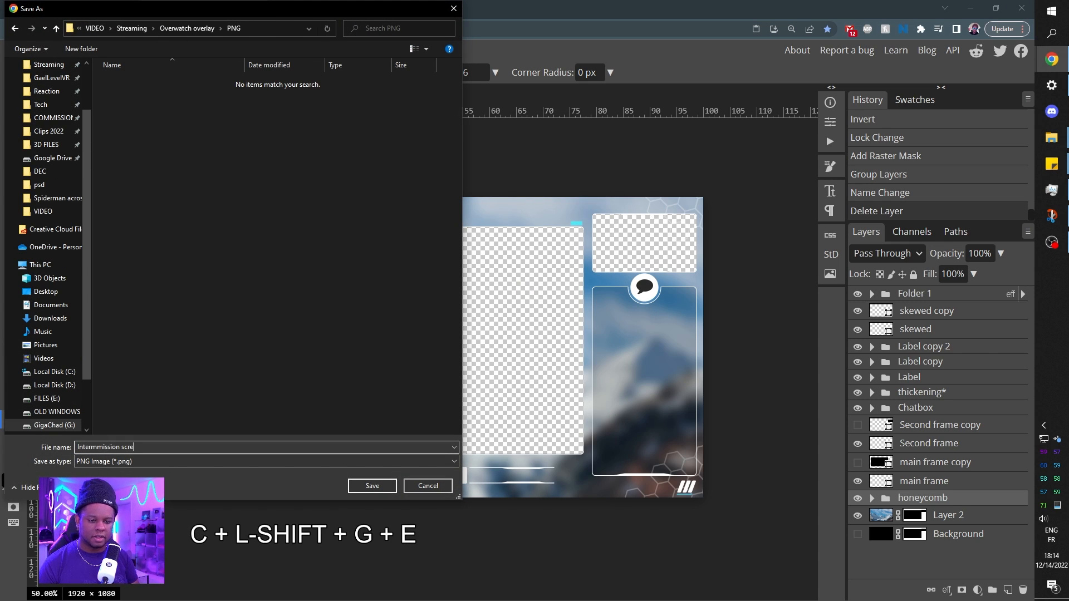
text(en)
key(Left)
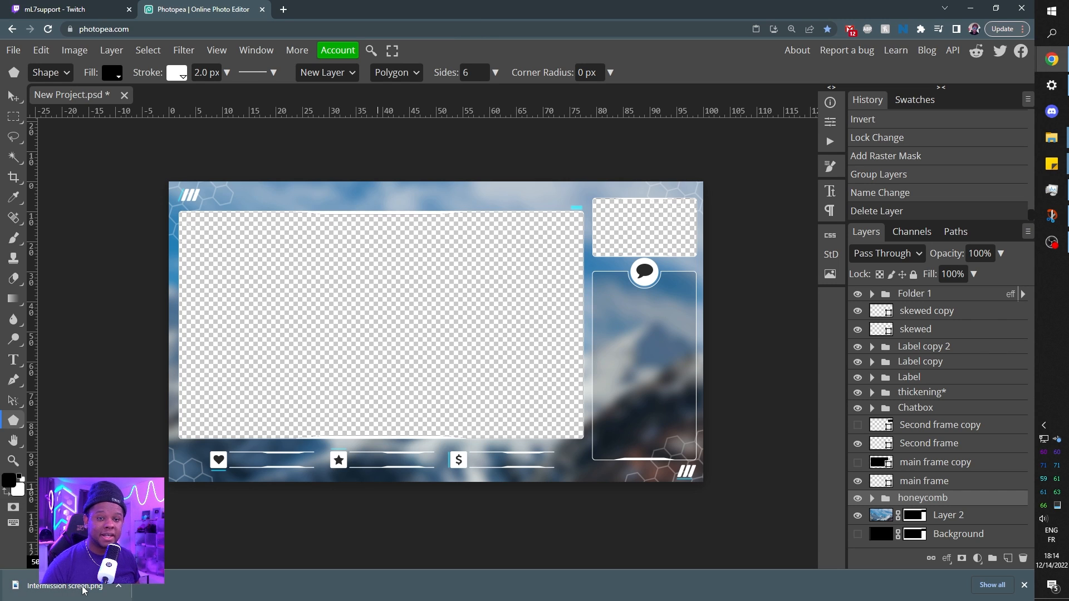
click(62, 586)
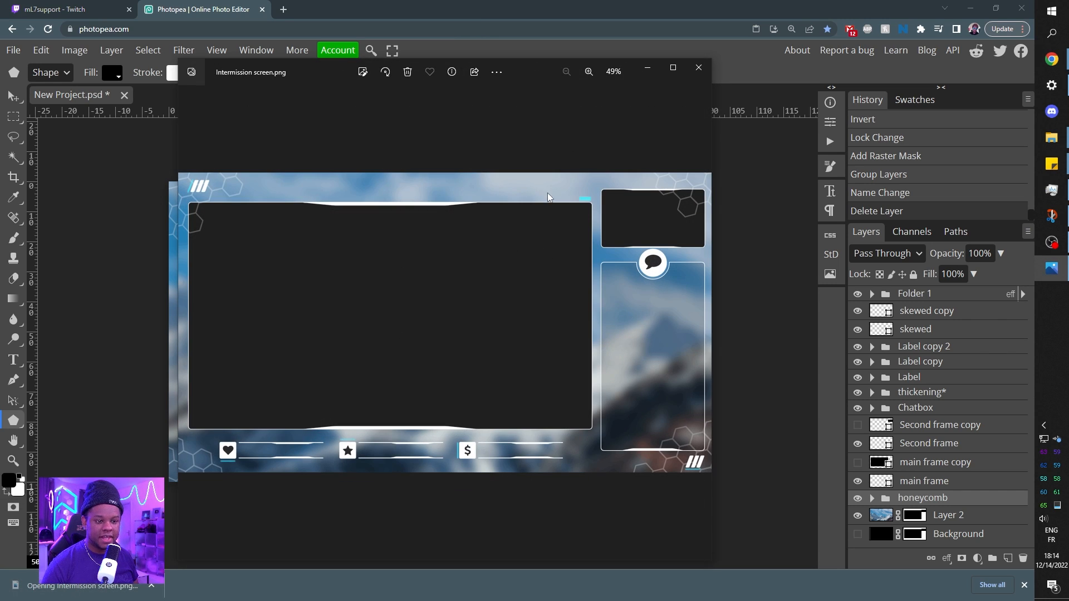
click(699, 68)
Switch to OBS and disable the preview of the CAPTURE scene.
drag(1068, 195, 767, 0)
right_click(587, 153)
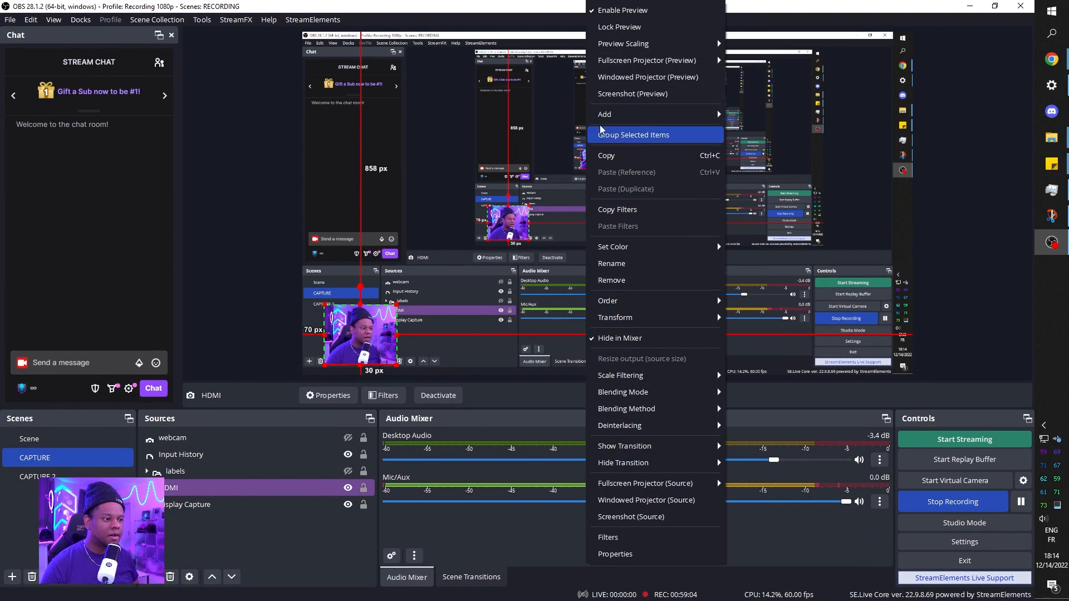
click(624, 11)
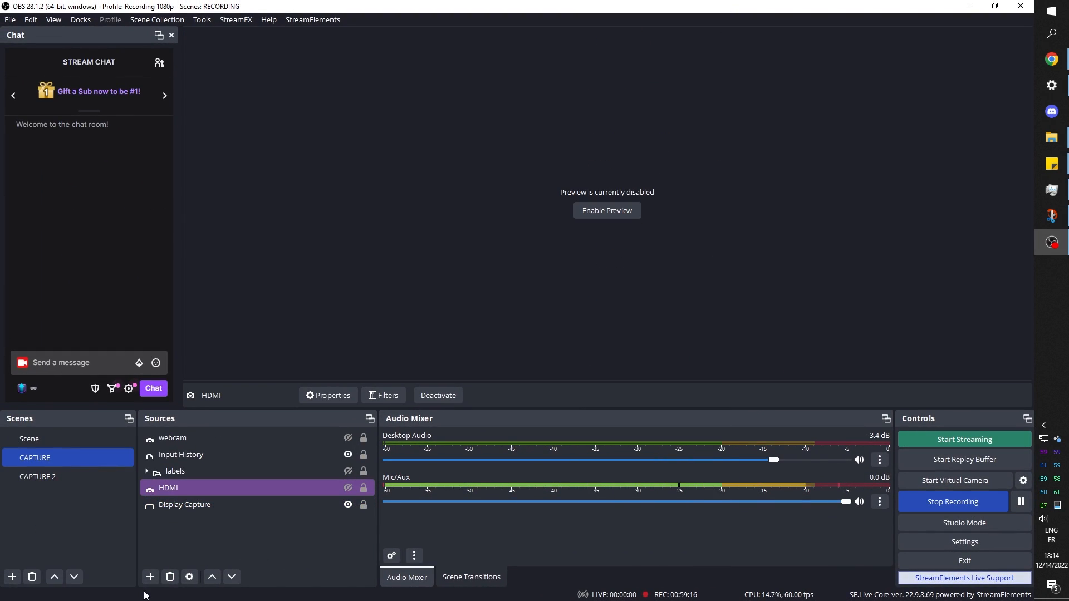
Add a new image source named Image 2 to the CAPTURE scene and load the exported overlay PNG into it.
click(151, 577)
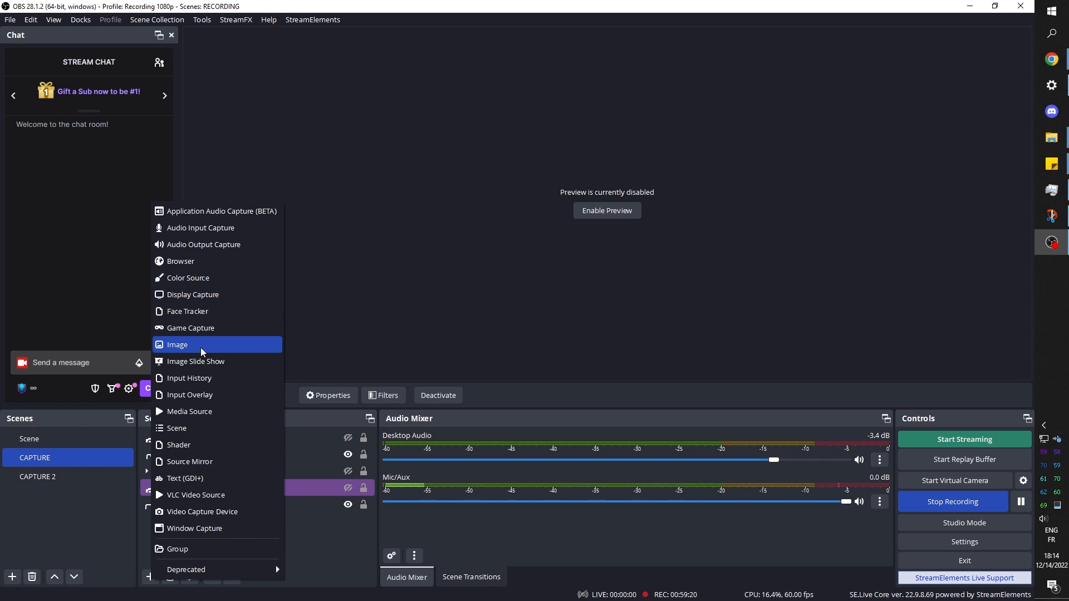
click(215, 350)
click(546, 374)
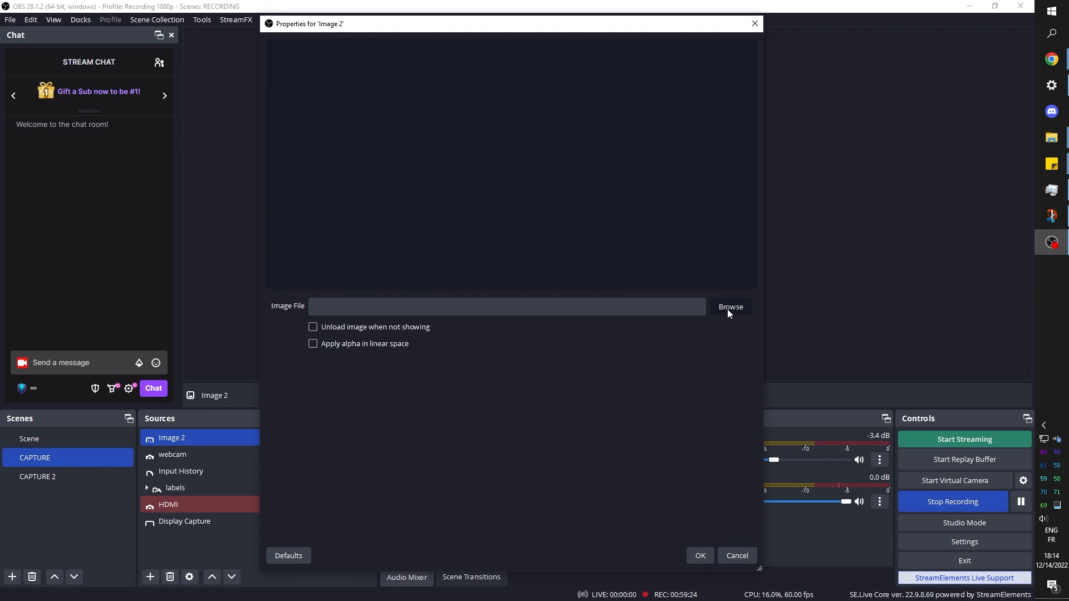
click(727, 310)
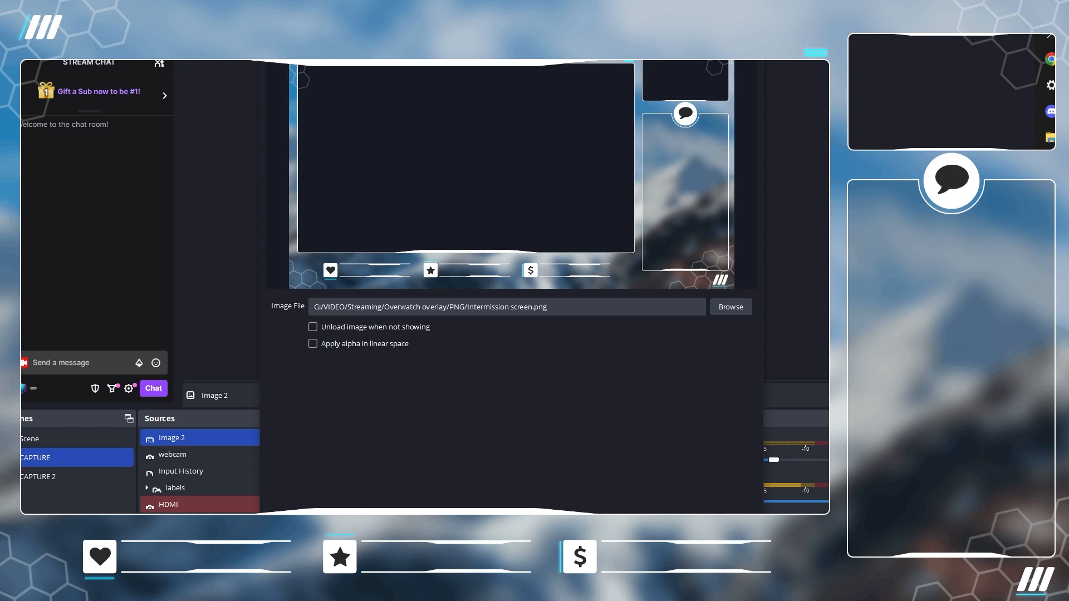
key(Return)
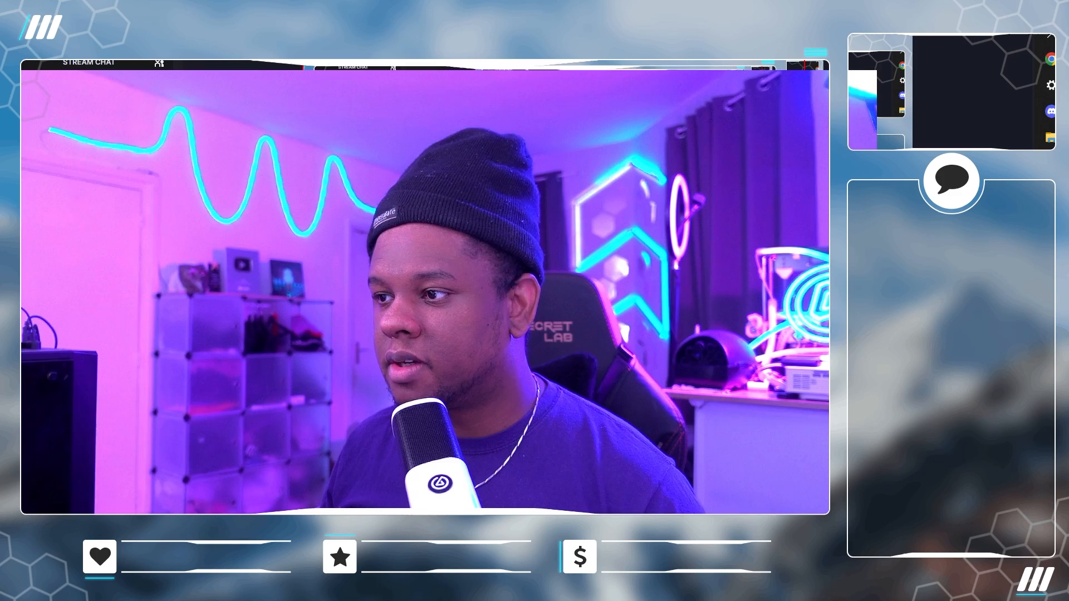
Resize and reposition the HDMI camera source behind the overlay in the CAPTURE scene.
drag(804, 51, 773, 104)
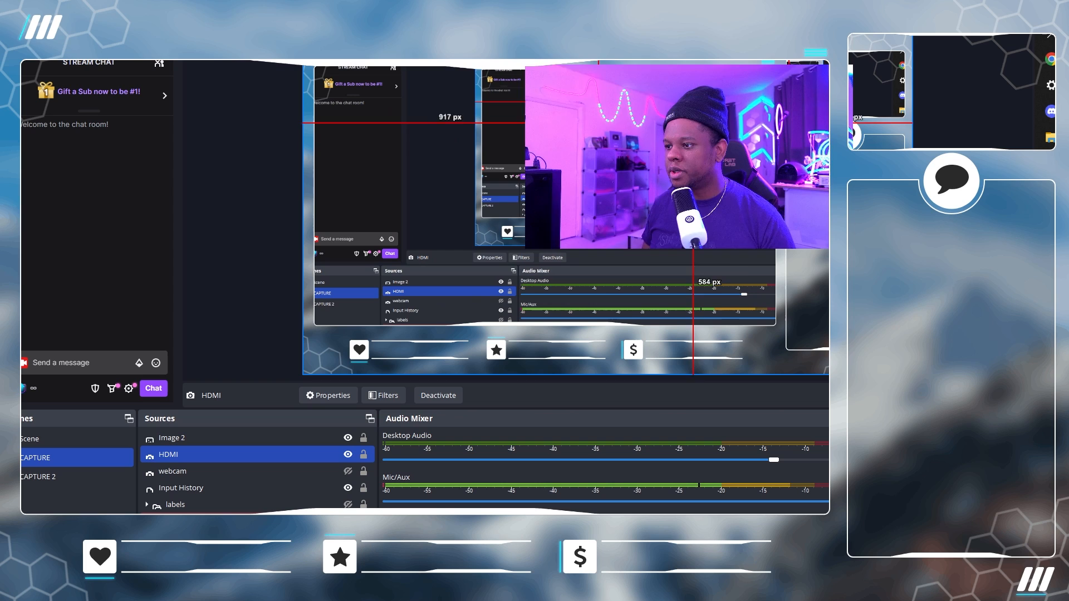
right_click(471, 211)
drag(735, 120, 591, 181)
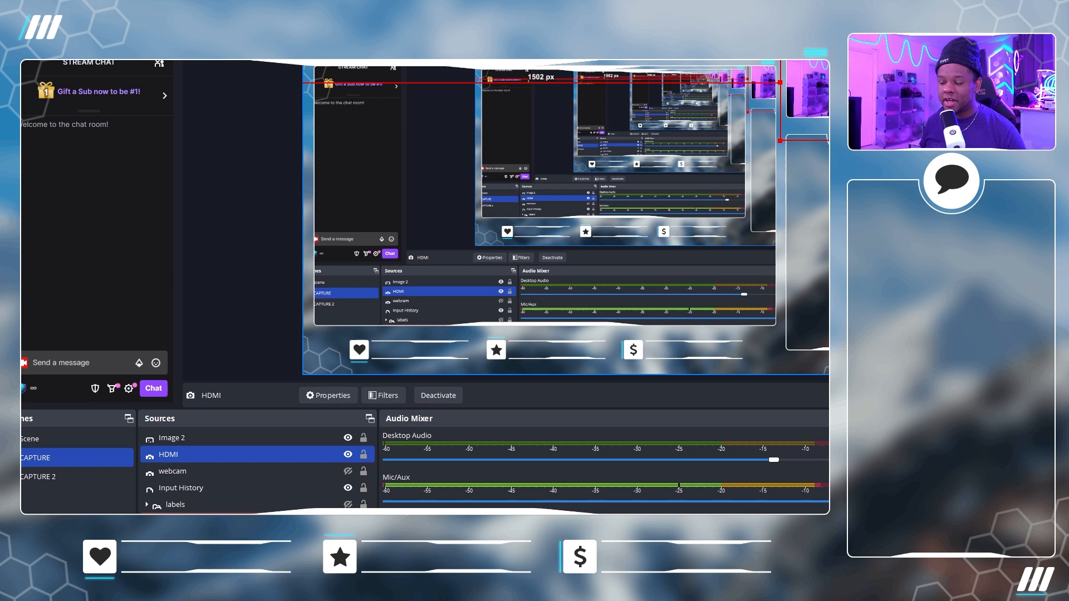
drag(514, 235, 367, 271)
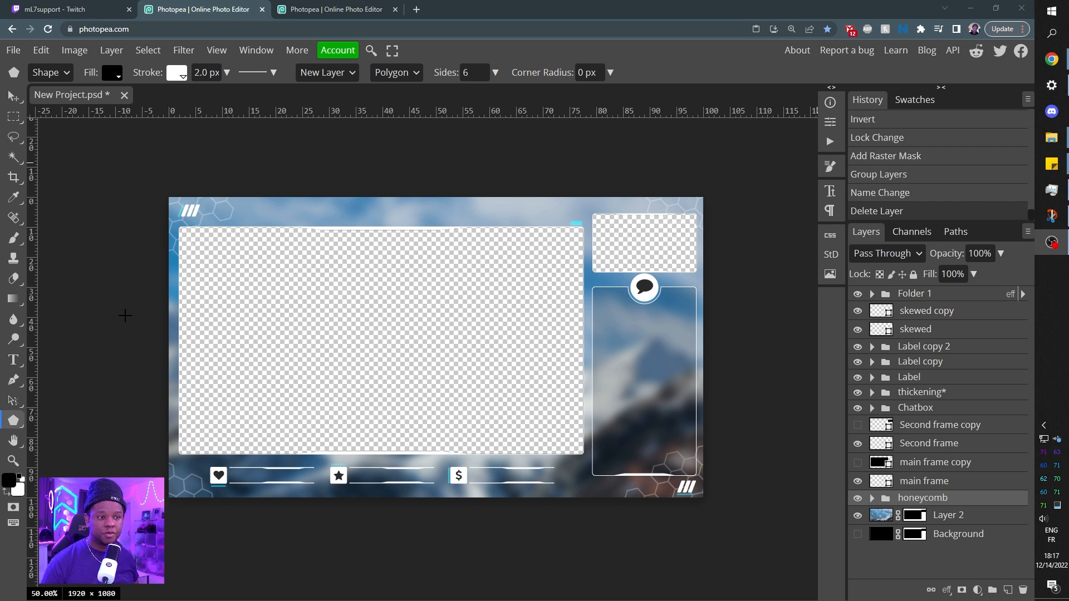
Switch to the second Photopea tab and search the PSD templates for gael level.
click(326, 9)
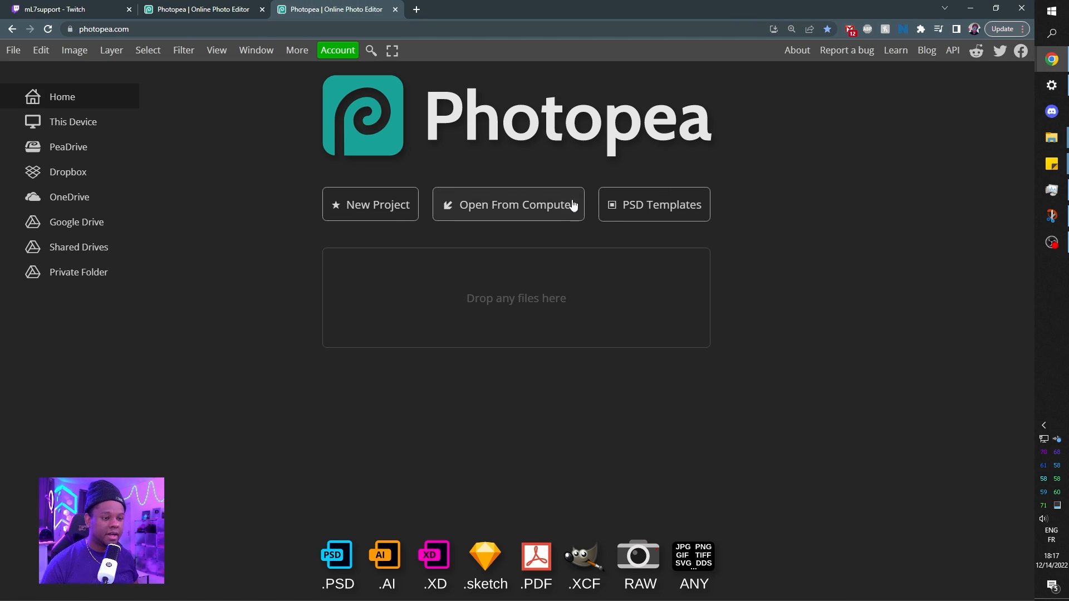
click(670, 215)
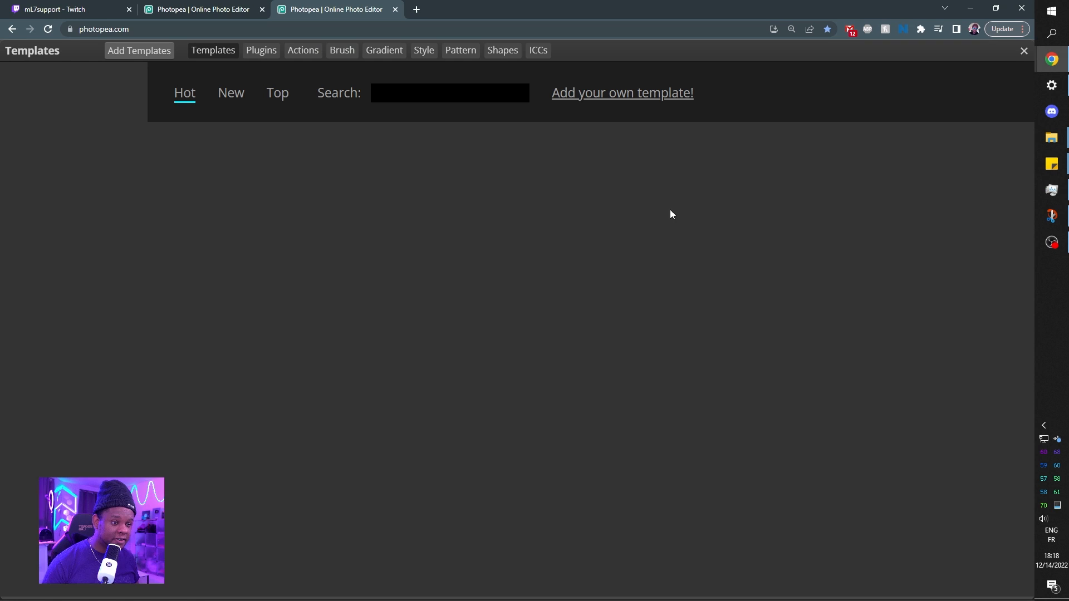
click(501, 93)
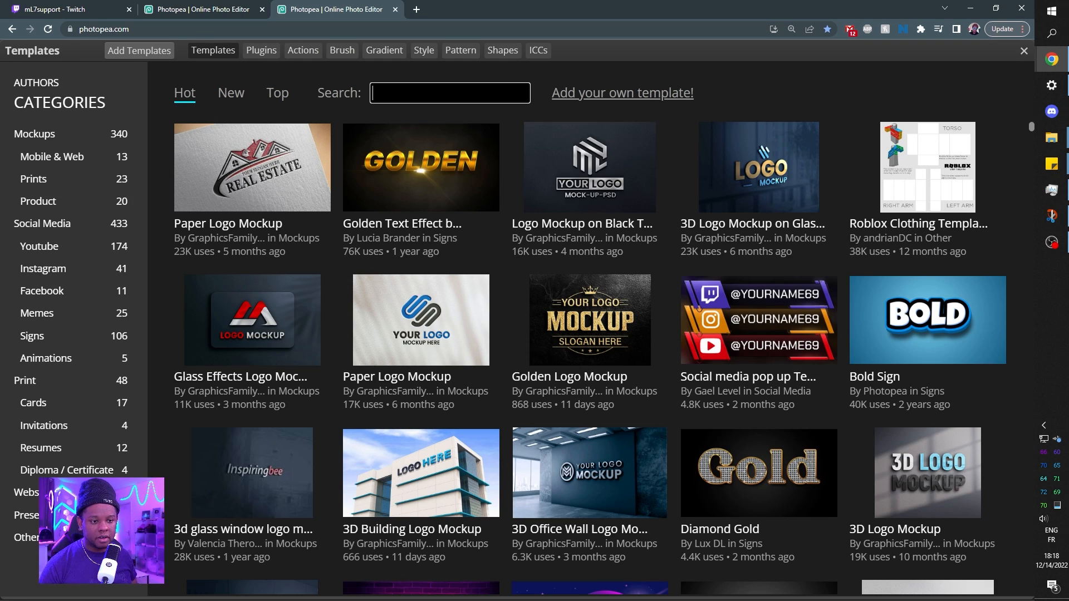
text(gael )
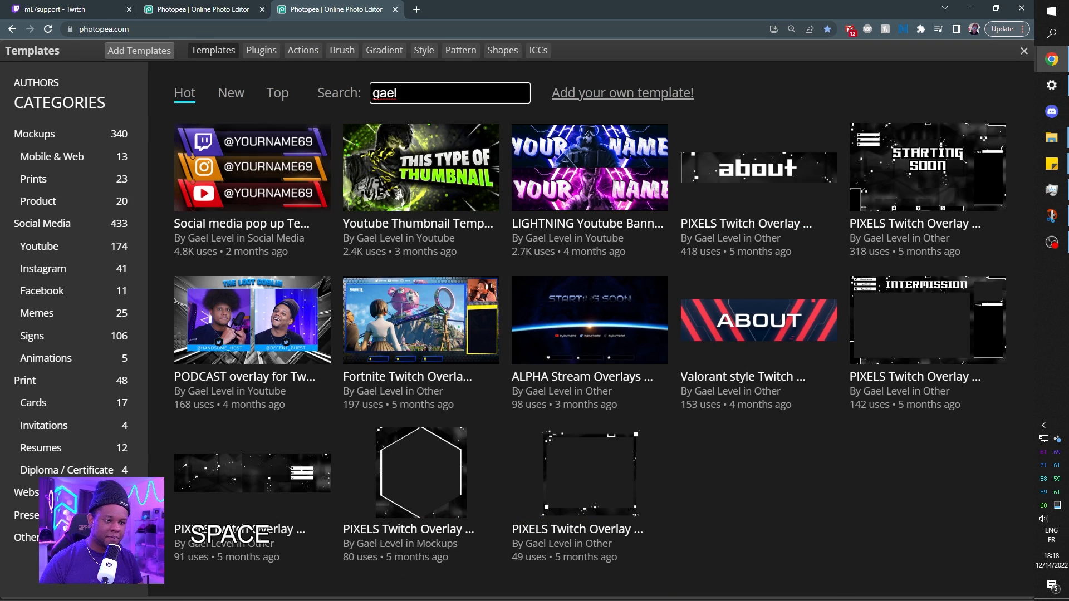
text(level)
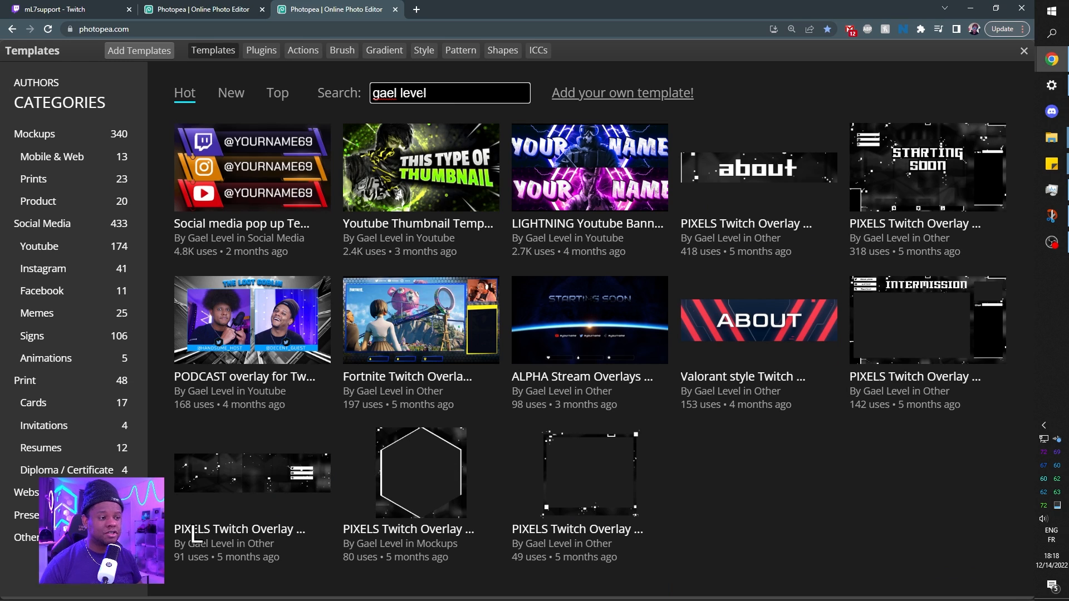